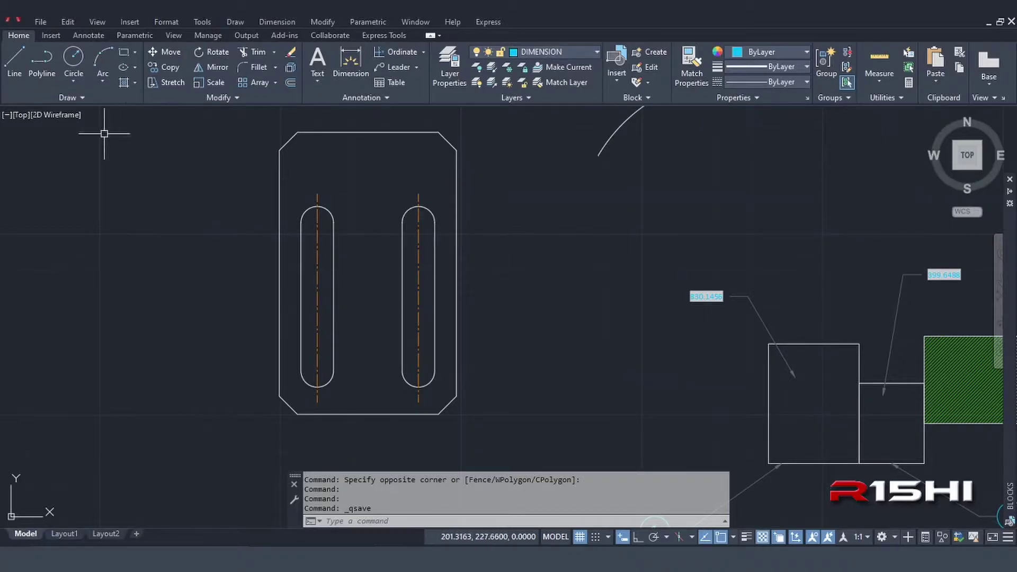
Expand and close the Home tab's extra annotation options, then bring up the Annotate tab tools
left_click(343, 101)
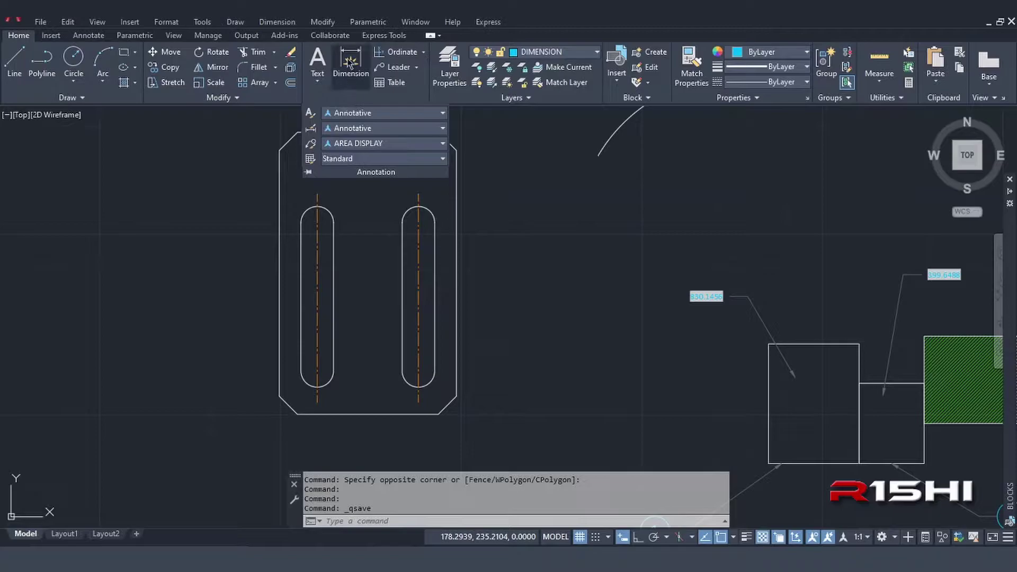
left_click(220, 189)
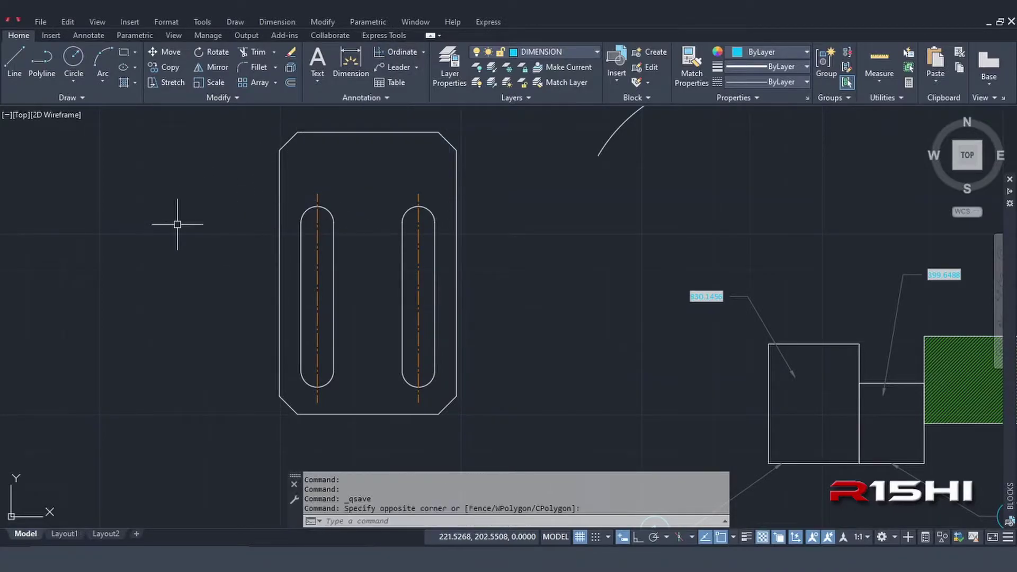
left_click(89, 36)
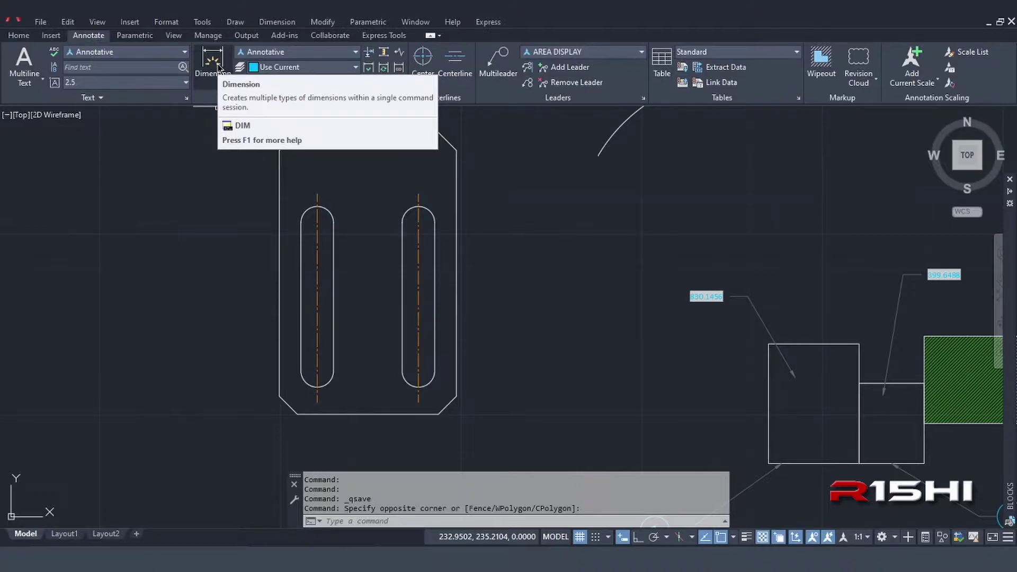
left_click(217, 66)
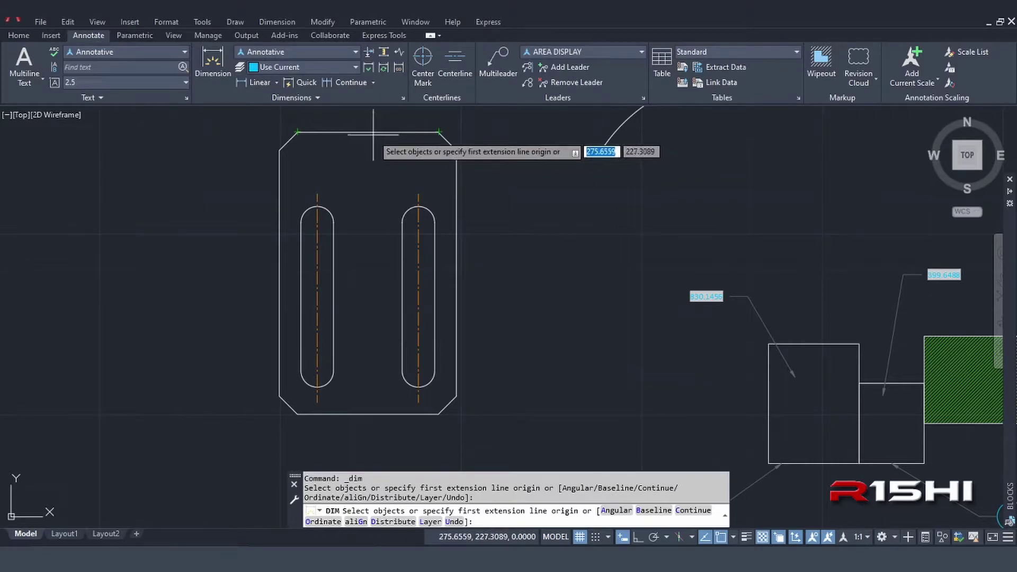
key("Return")
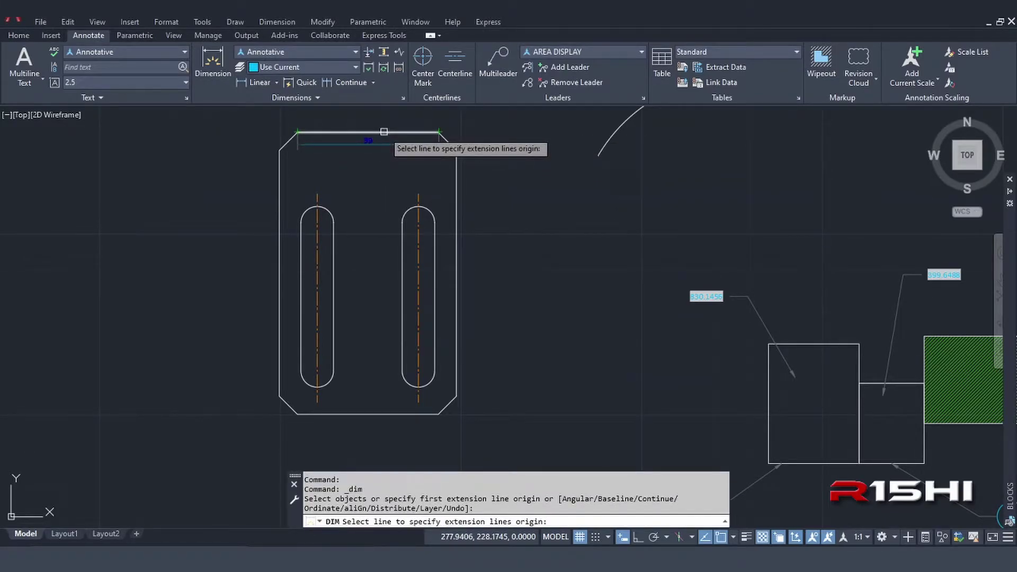
left_click(384, 132)
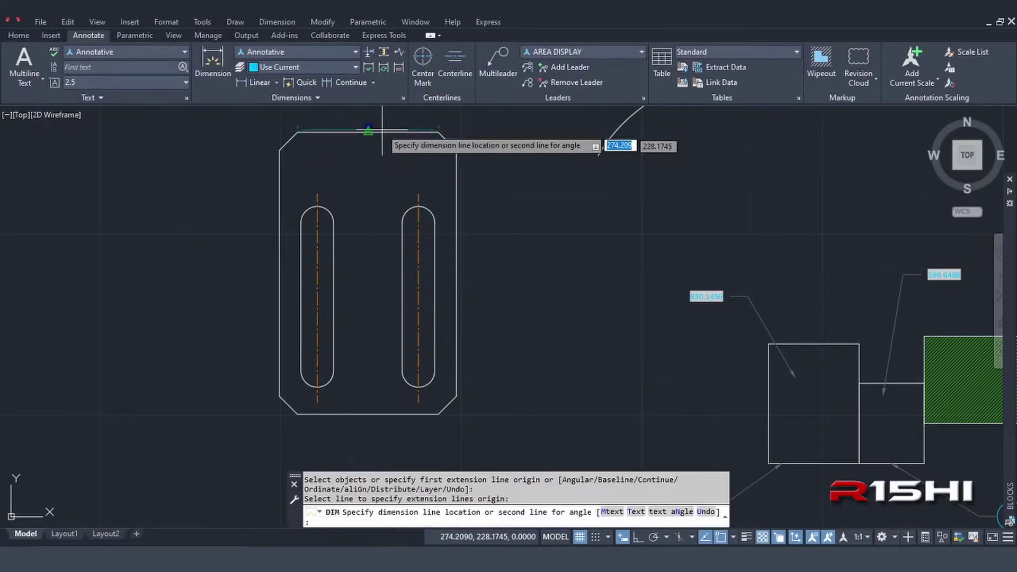
middle_click_drag(374, 106, 401, 150)
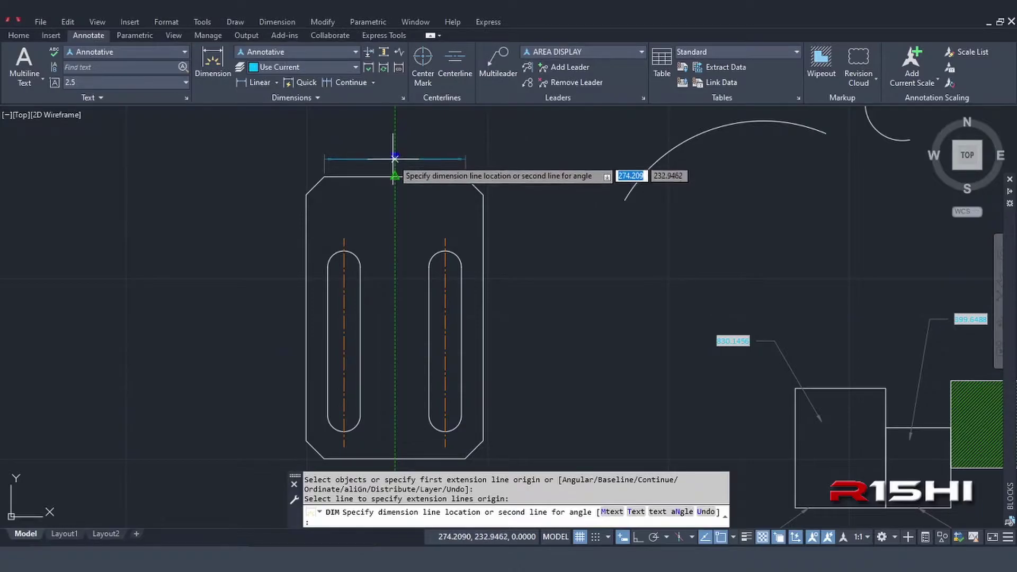
type("10")
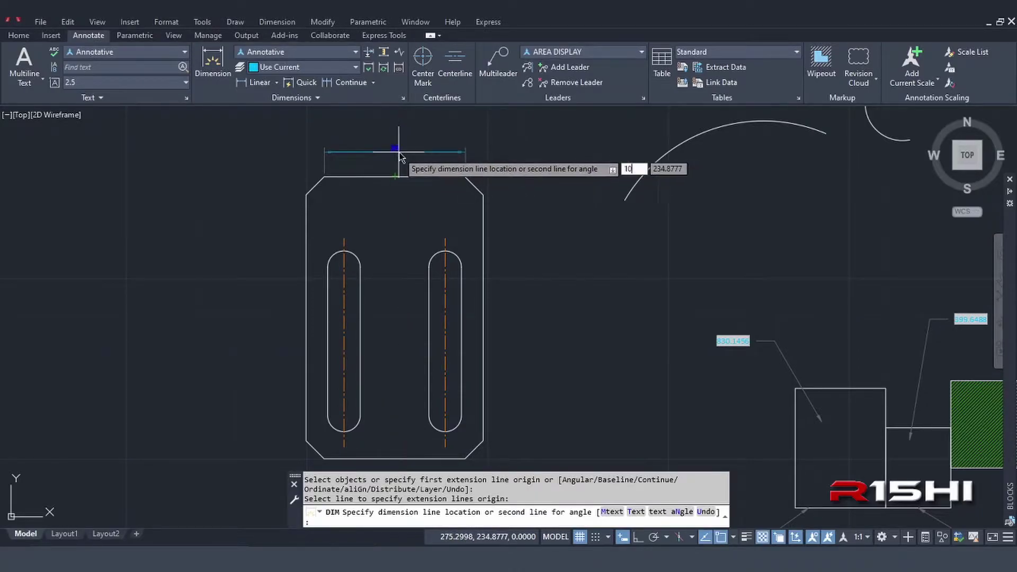
key("Return")
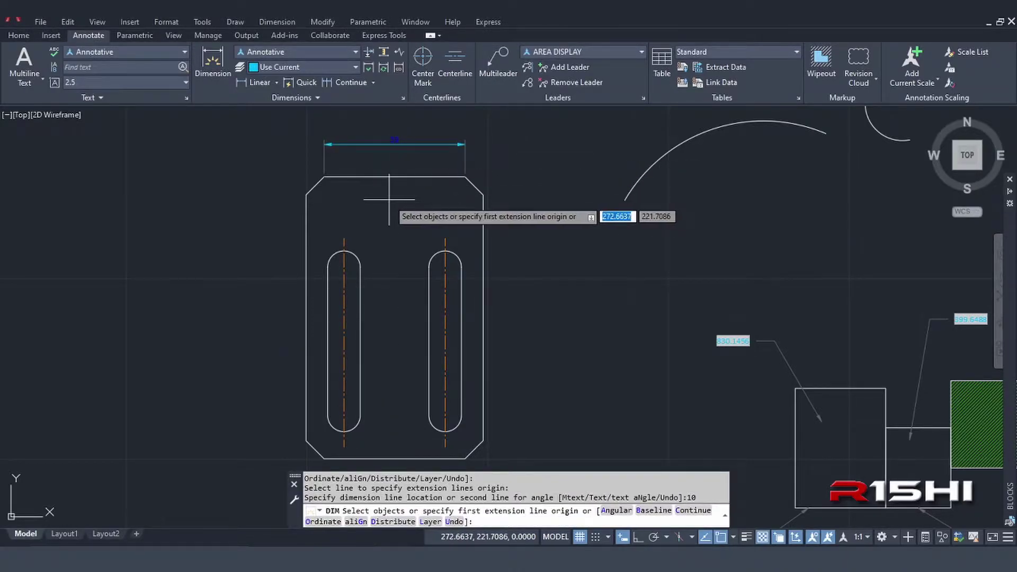
key("Return")
left_click(324, 175)
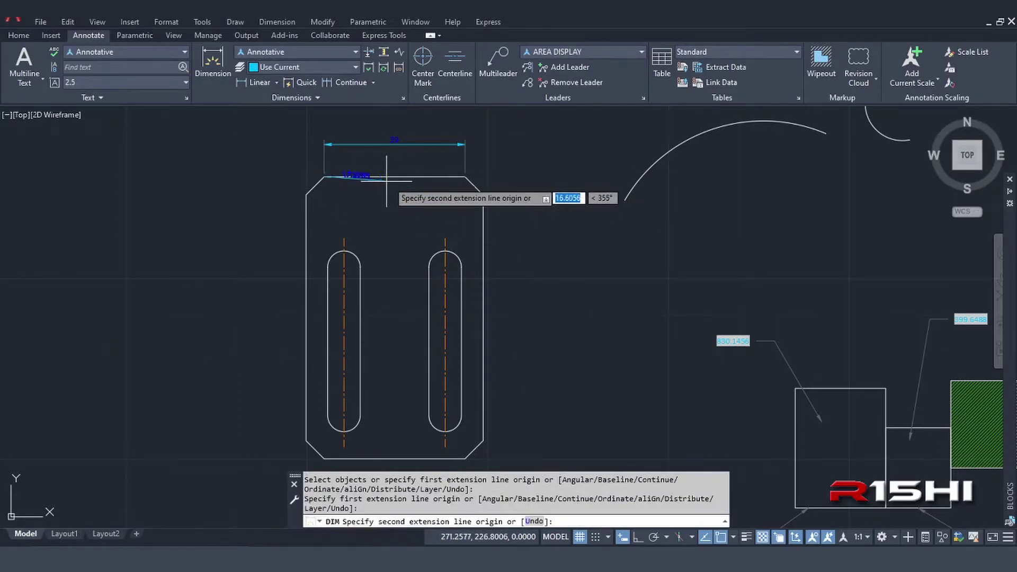
left_click(465, 175)
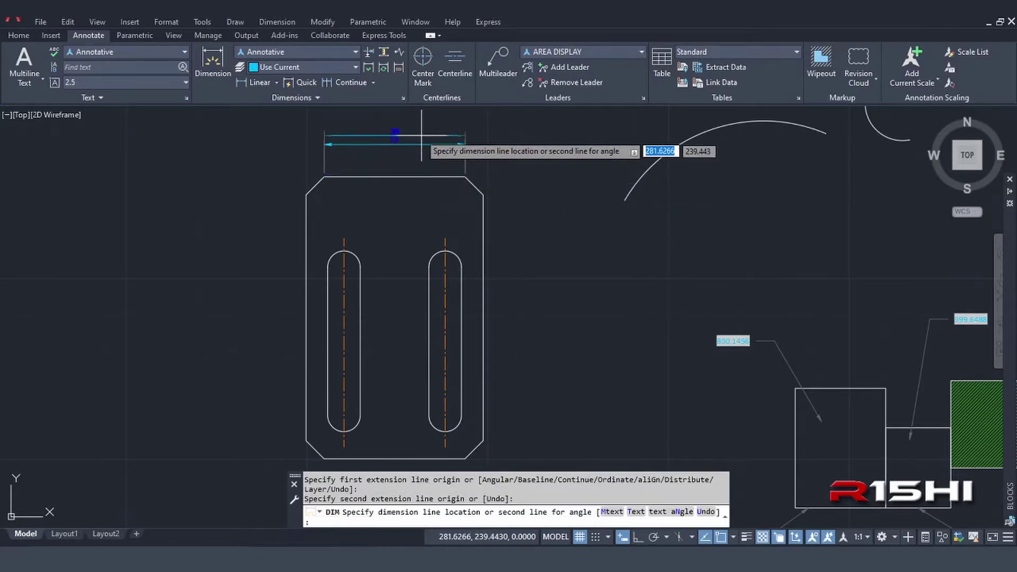
left_click(402, 143)
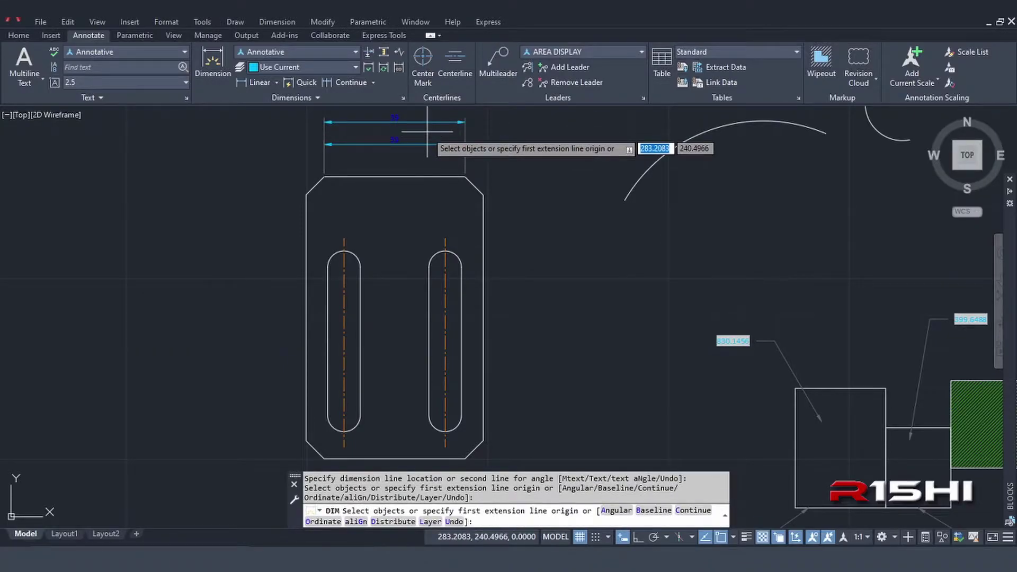
key("Return")
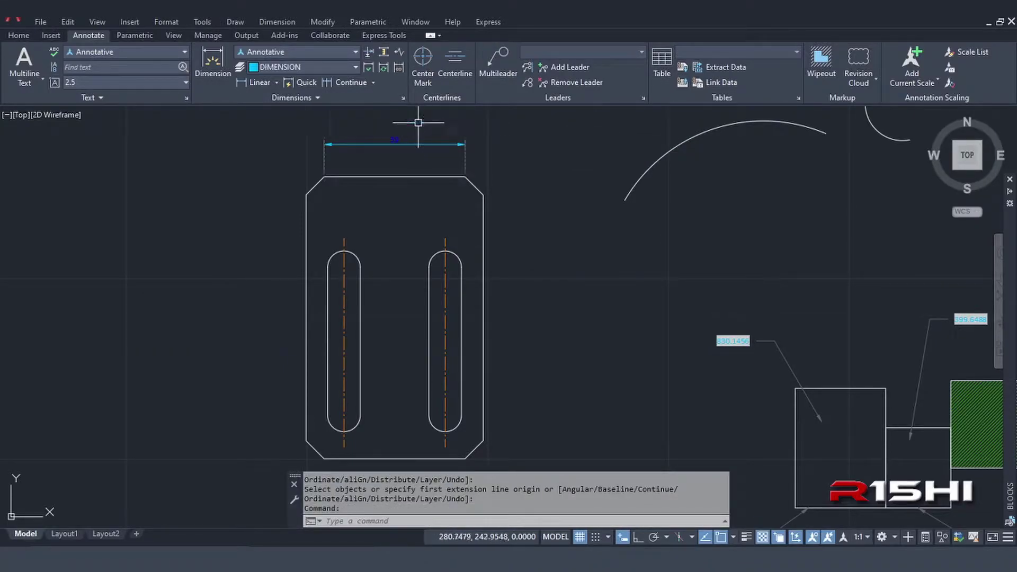
key("Delete")
left_click(409, 142)
key("Delete")
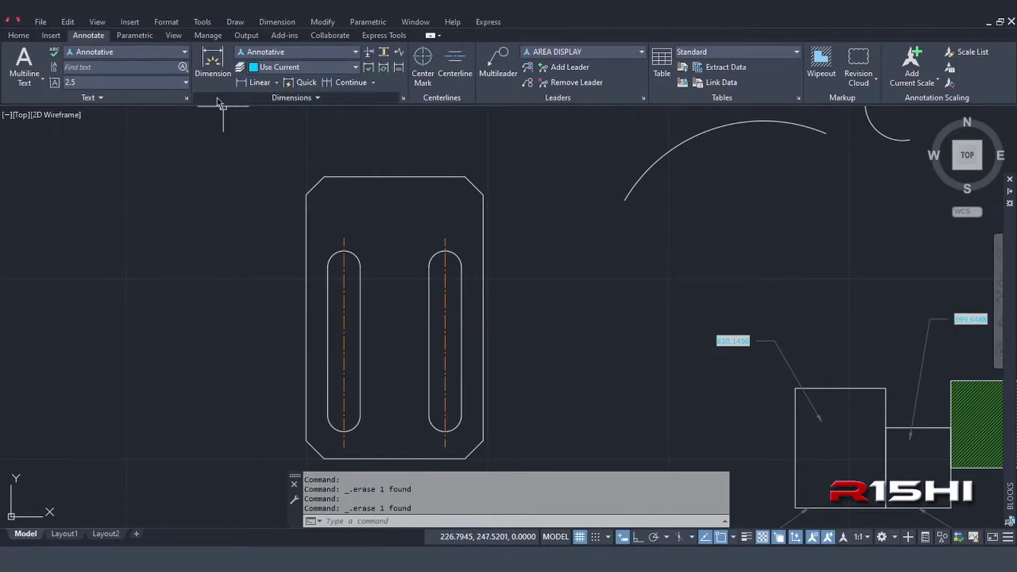
List the drawing's layers through DIM's Layer option, keeping the current layer, then cancel
left_click(213, 63)
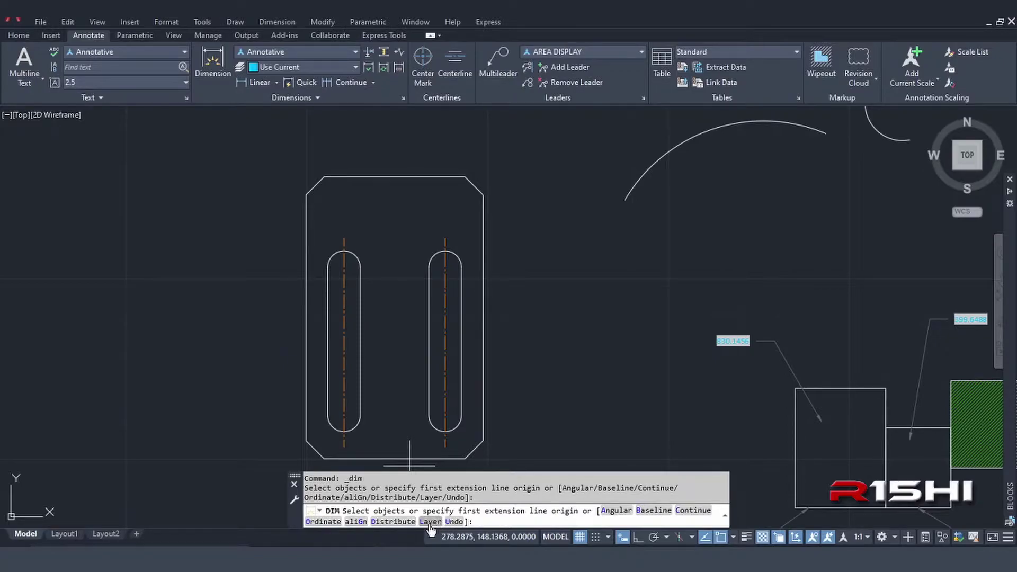
left_click(429, 522)
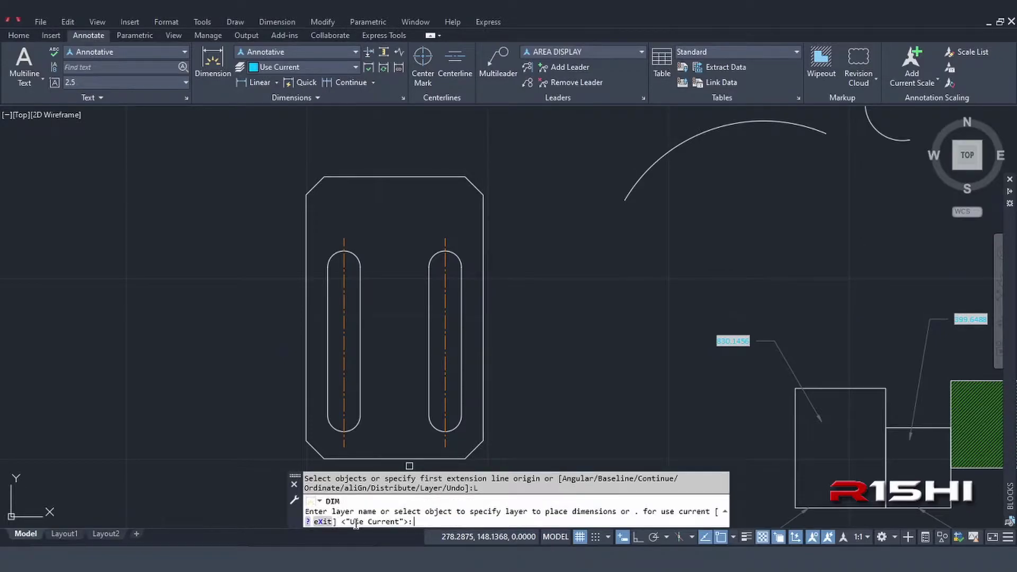
left_click(309, 523)
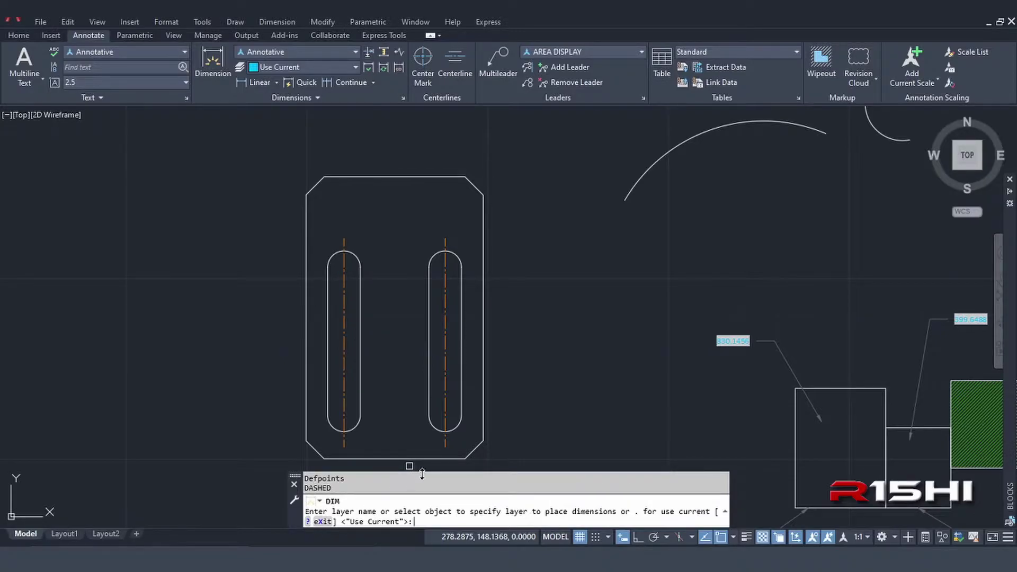
left_click_drag(423, 473, 421, 399)
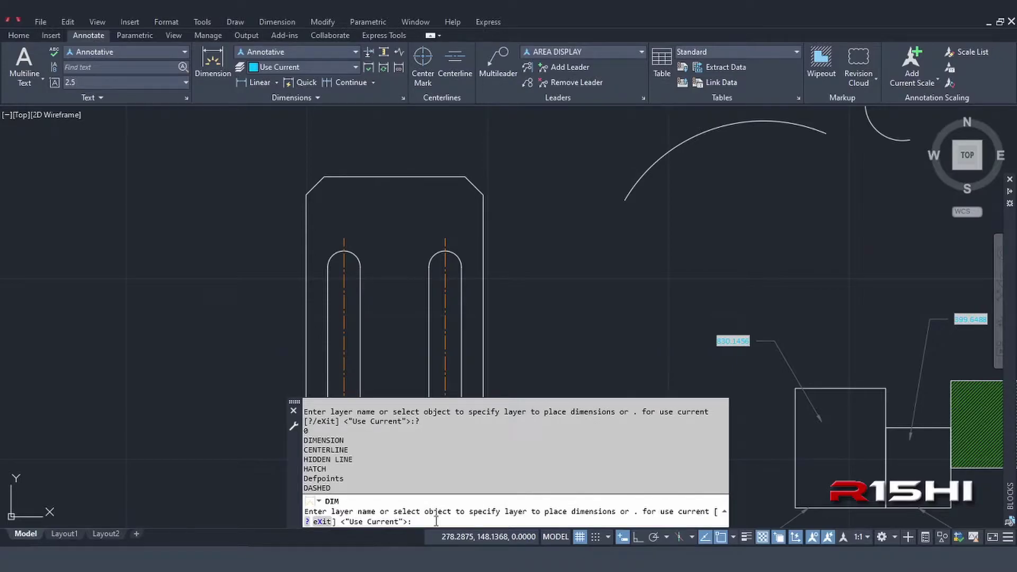
key("Return")
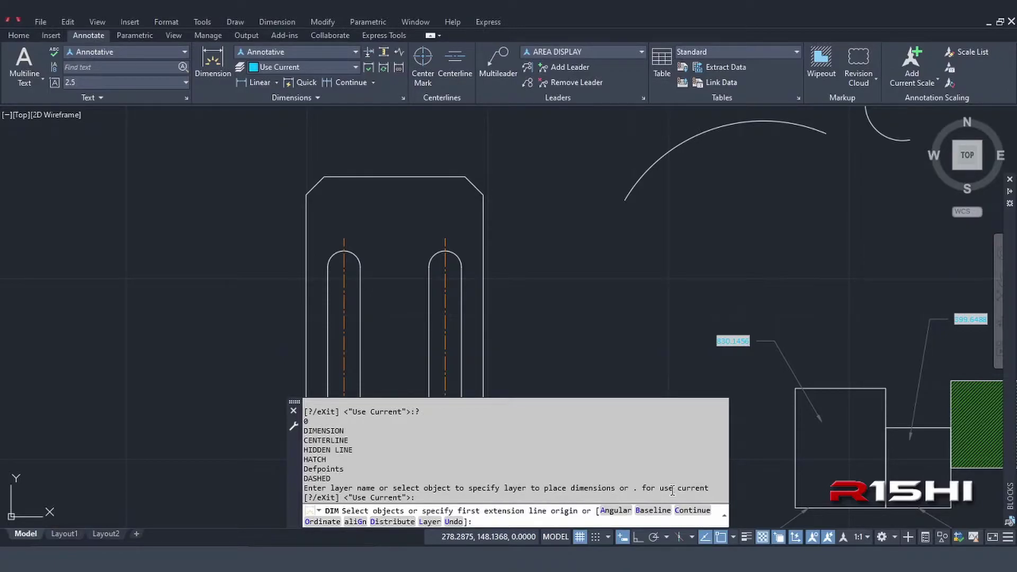
key("Escape")
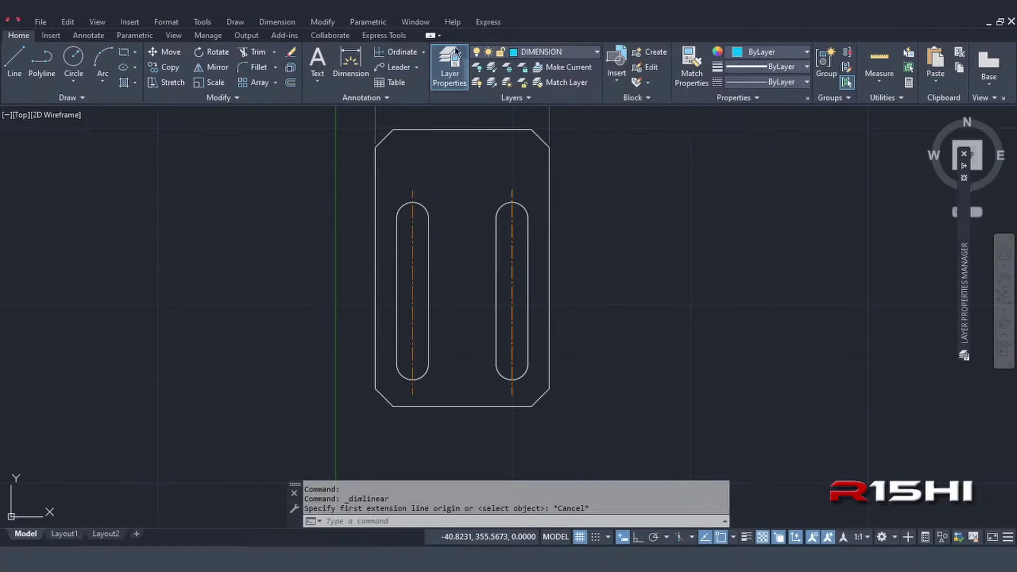
Keep Annotative as the dimension style and show the dimension-type list at Linear
left_click(100, 39)
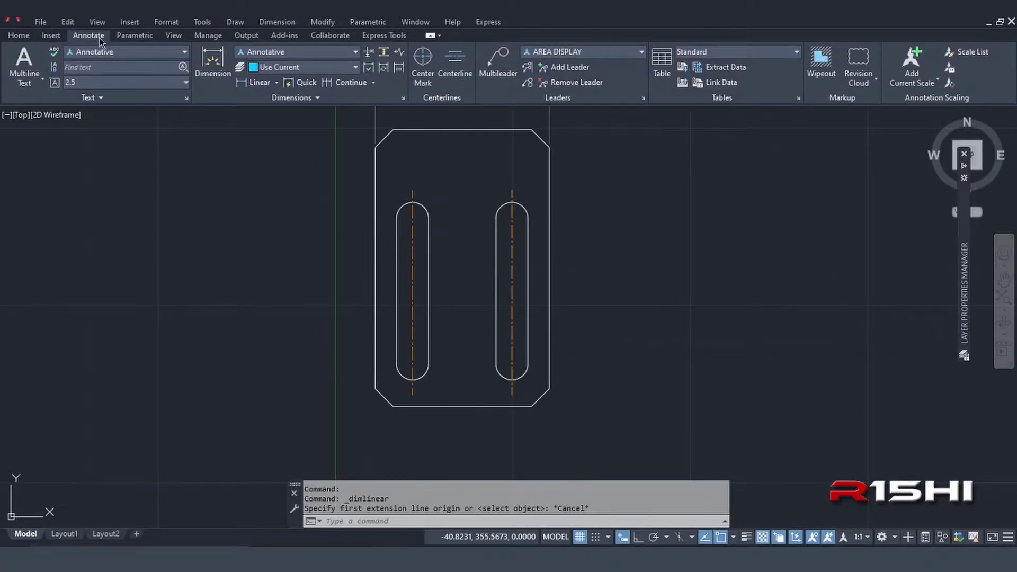
left_click(326, 52)
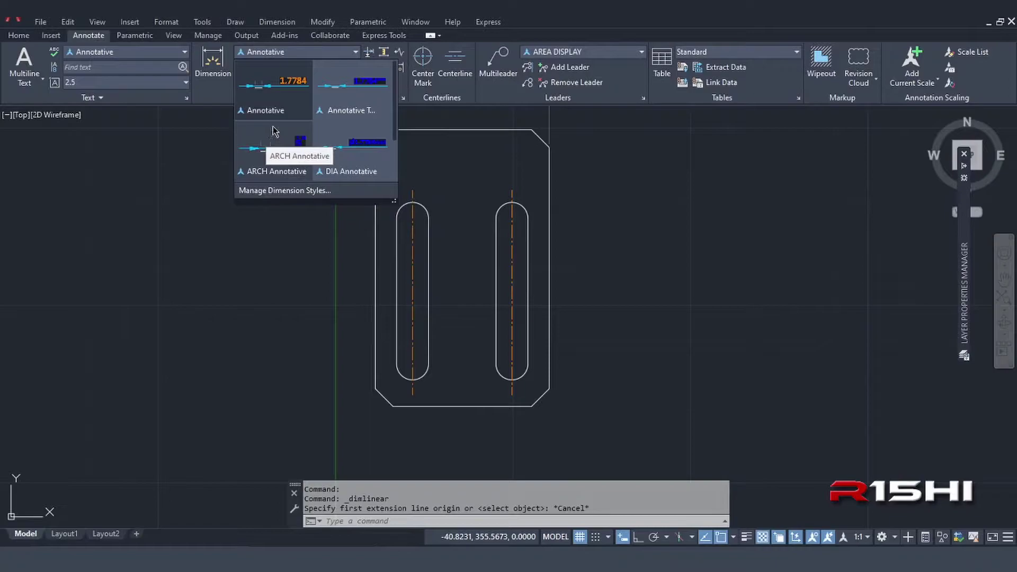
left_click(281, 81)
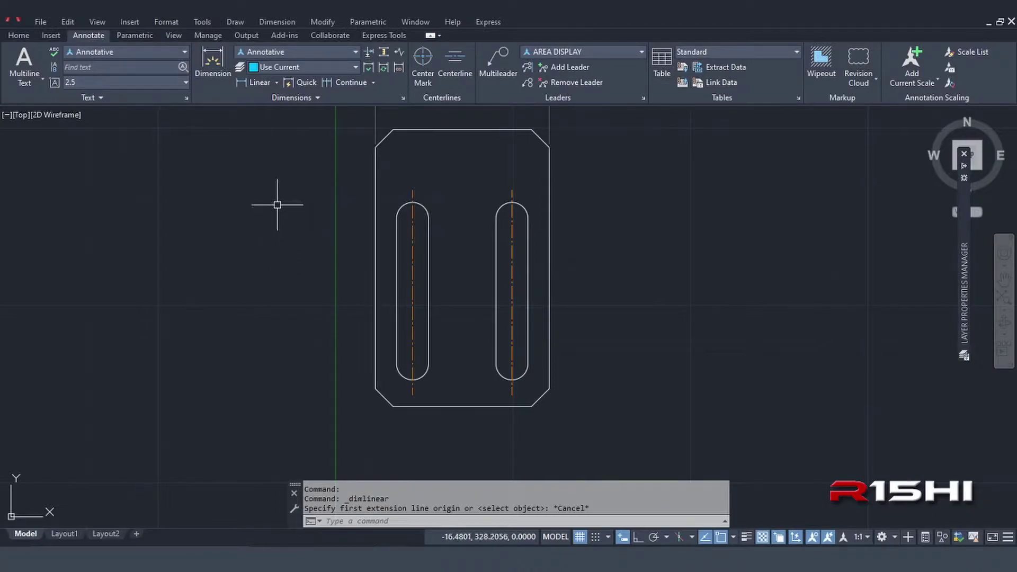
left_click(277, 83)
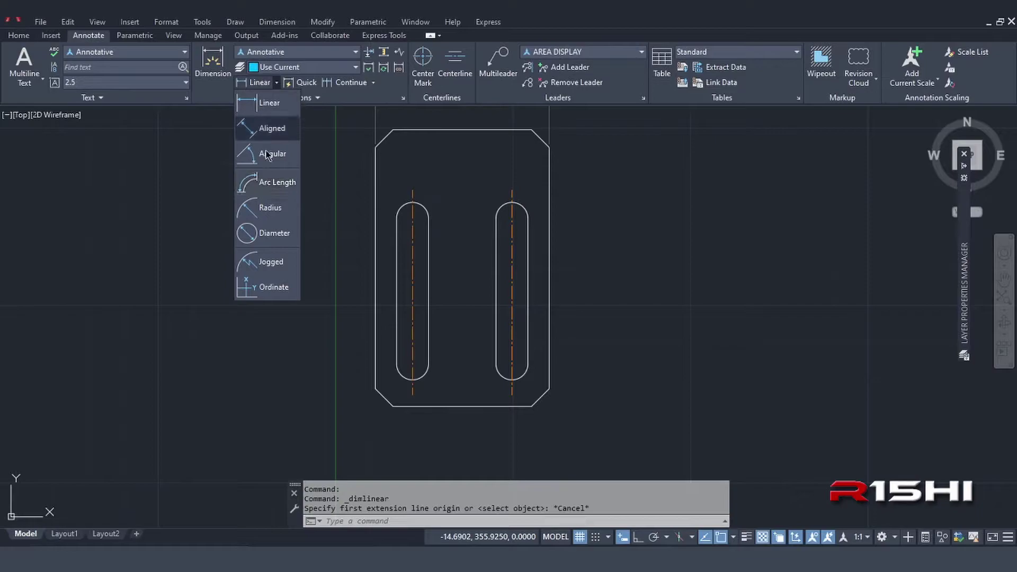
Place a 49 linear dimension 12 units below the plate's bottom edge, then erase it
left_click(268, 106)
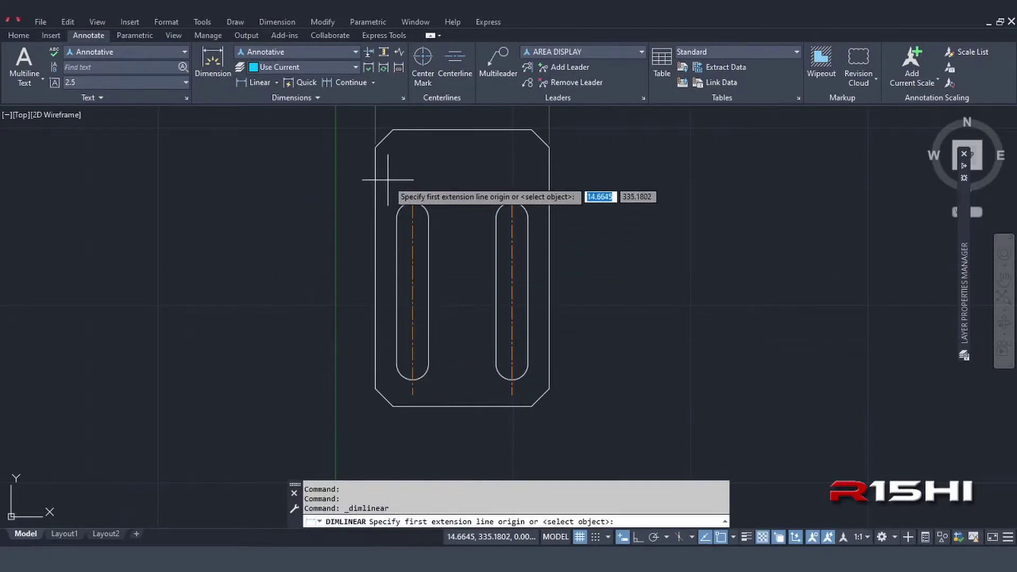
middle_click_drag(403, 176, 402, 161)
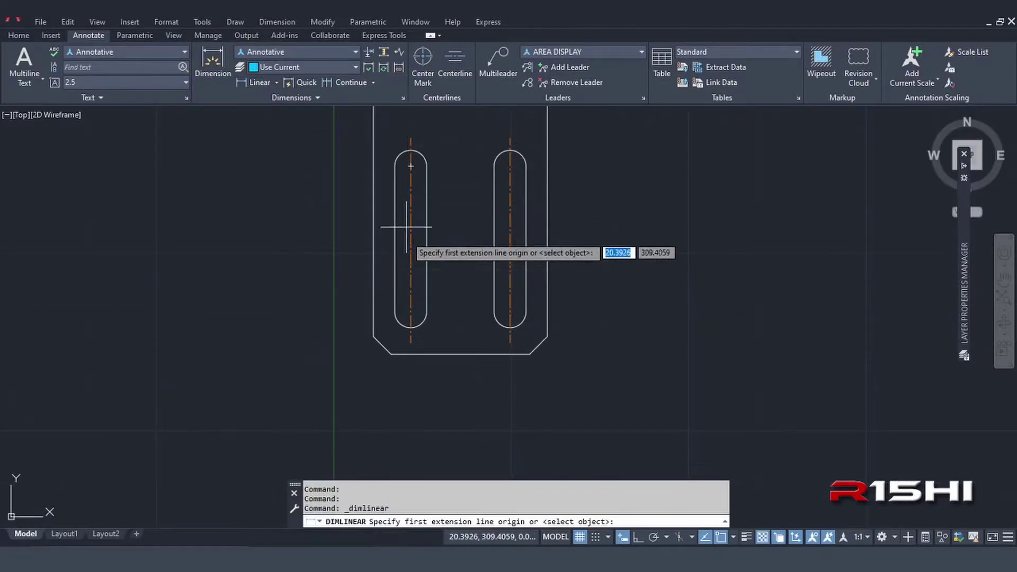
scroll(393, 379, "up", 4)
mouse_move(393, 378)
middle_mouse_down()
mouse_move(308, 340)
mouse_move(286, 356)
middle_mouse_up()
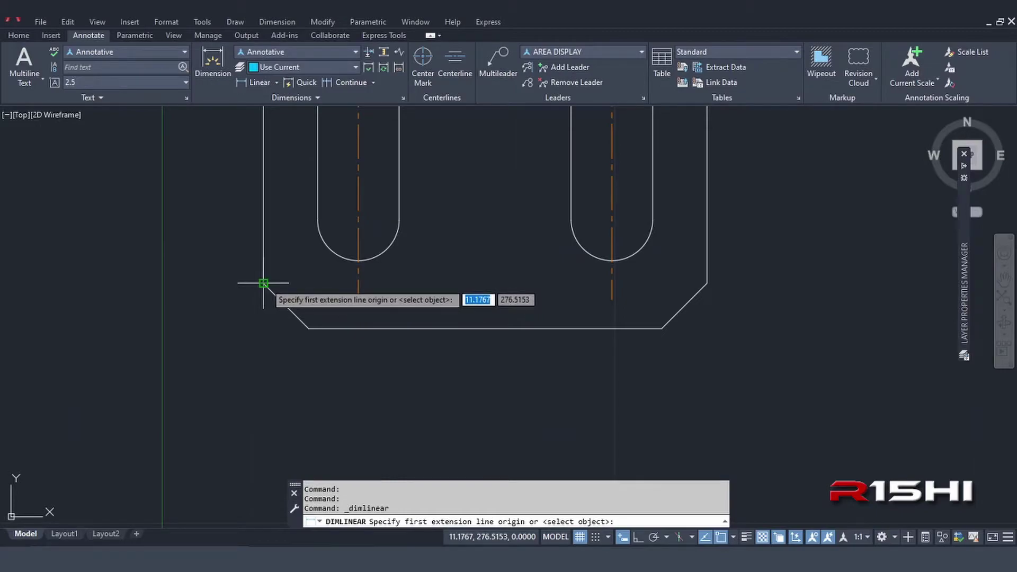
left_click(709, 283)
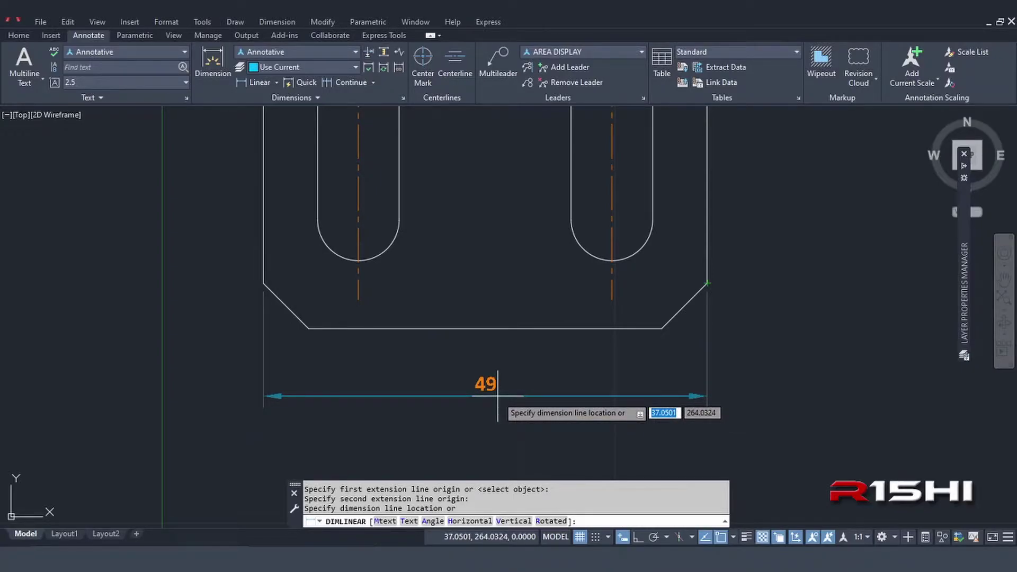
type("12")
key("Return")
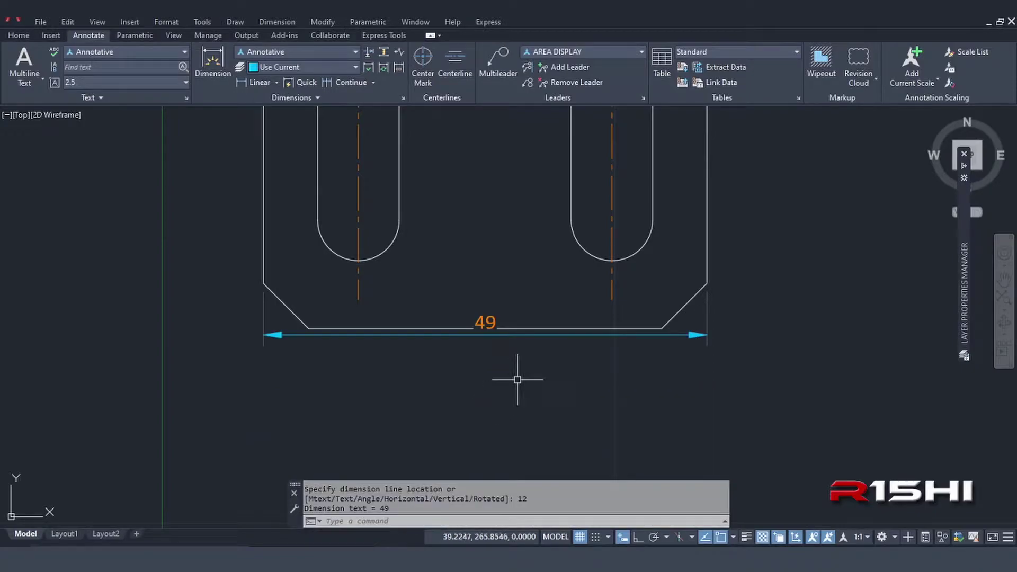
left_click(677, 336)
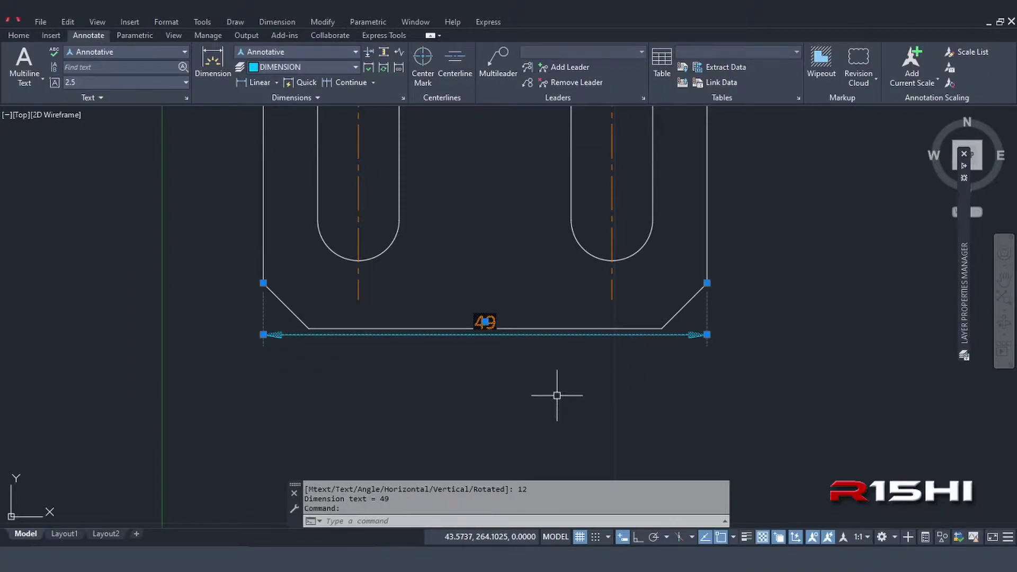
key("Delete")
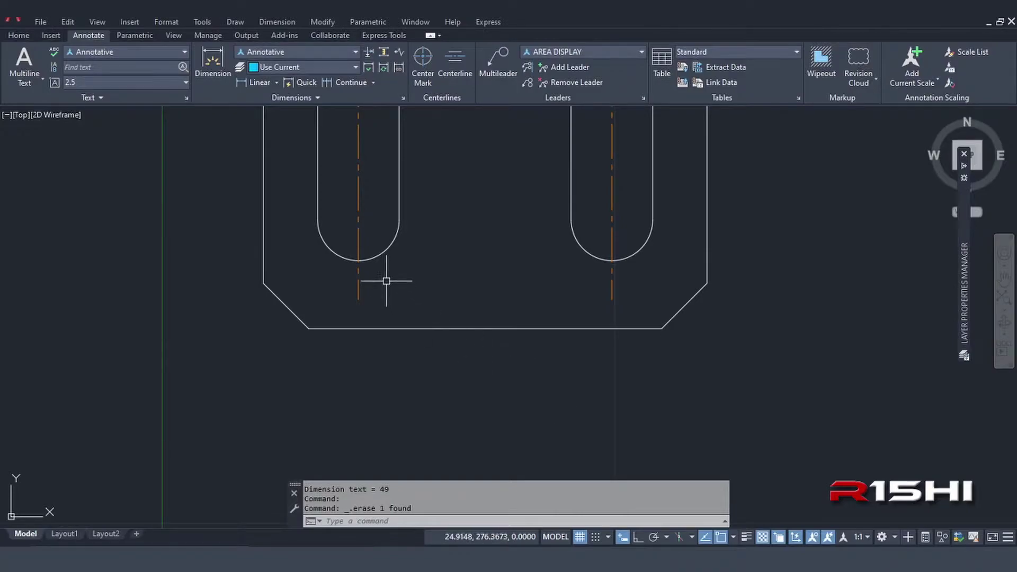
Dimension between the plate's left and right bottom chamfer corners, opening its text in Mtext
left_click(255, 84)
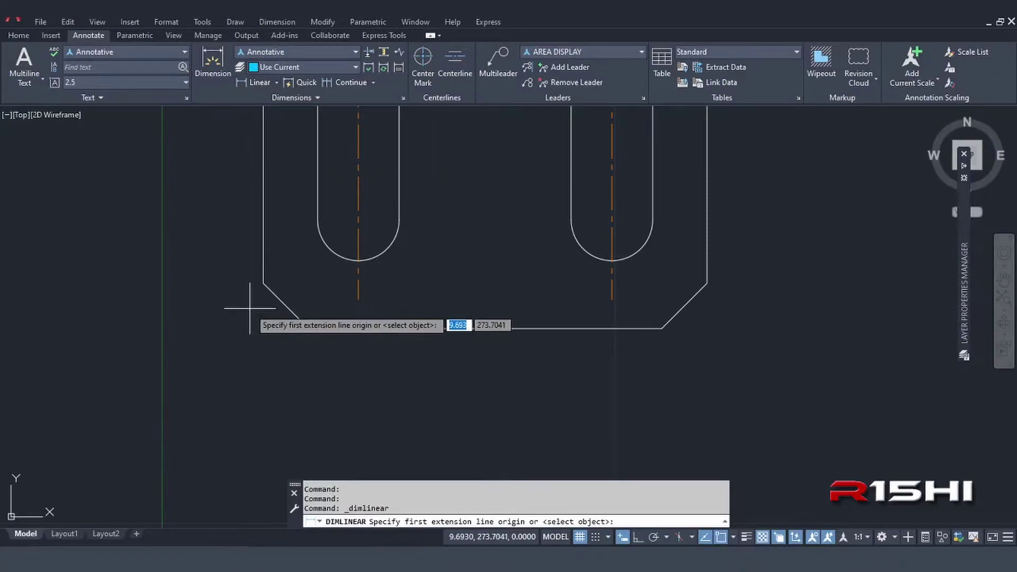
left_click(263, 284)
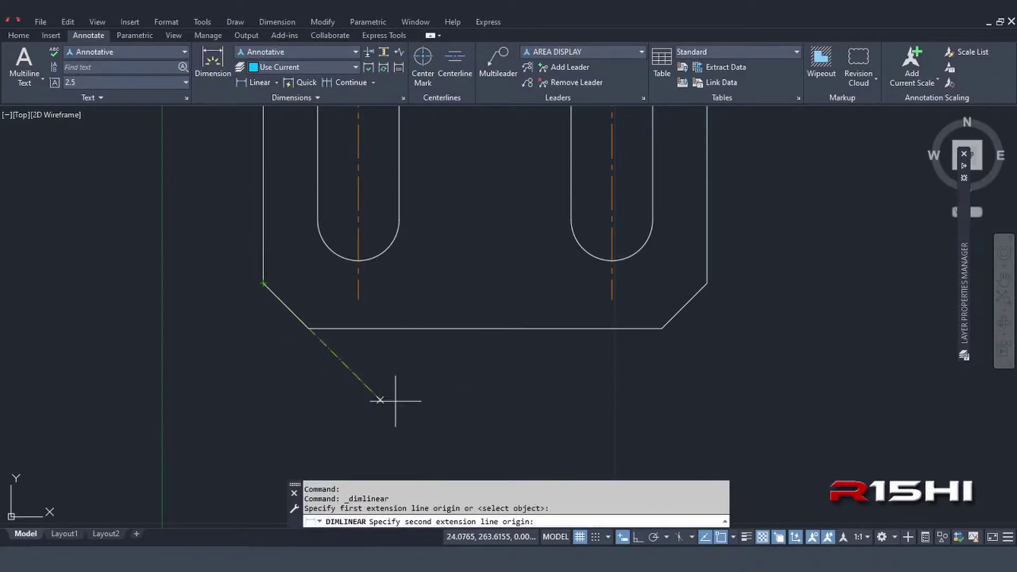
left_click(707, 284)
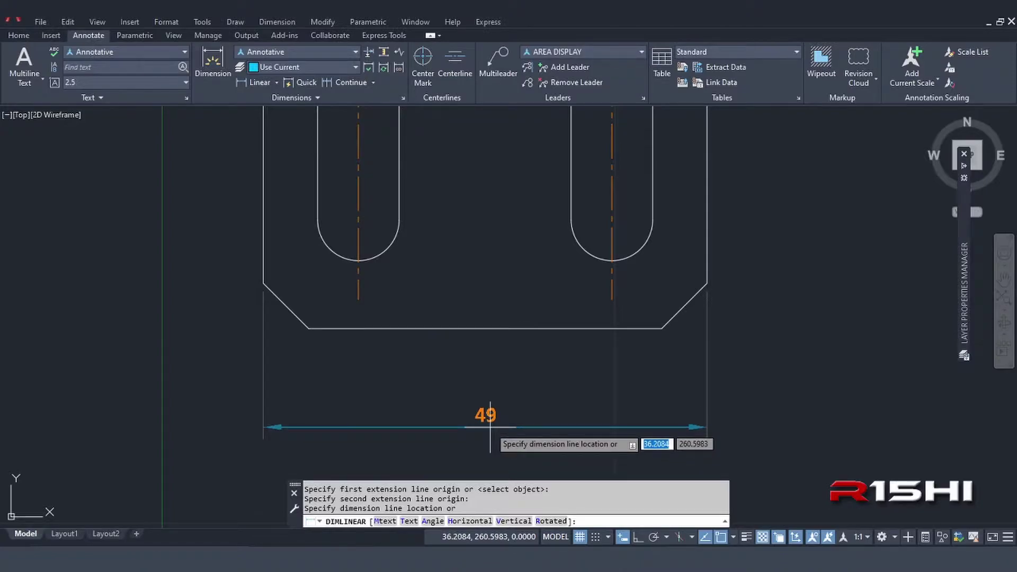
left_click(382, 522)
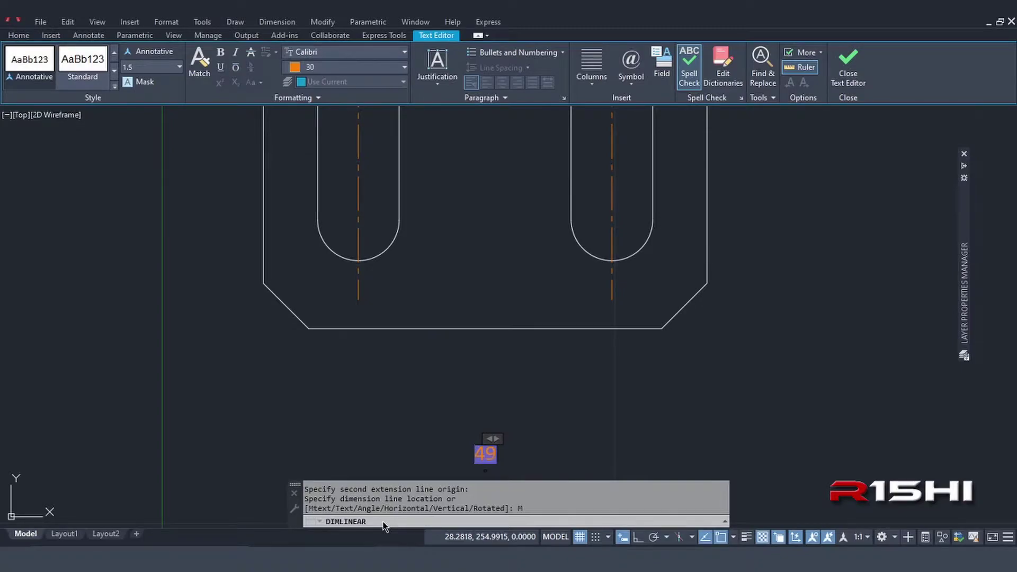
Relabel the dimension 'TYP 49 mm' and place it below the plate
type("TYP")
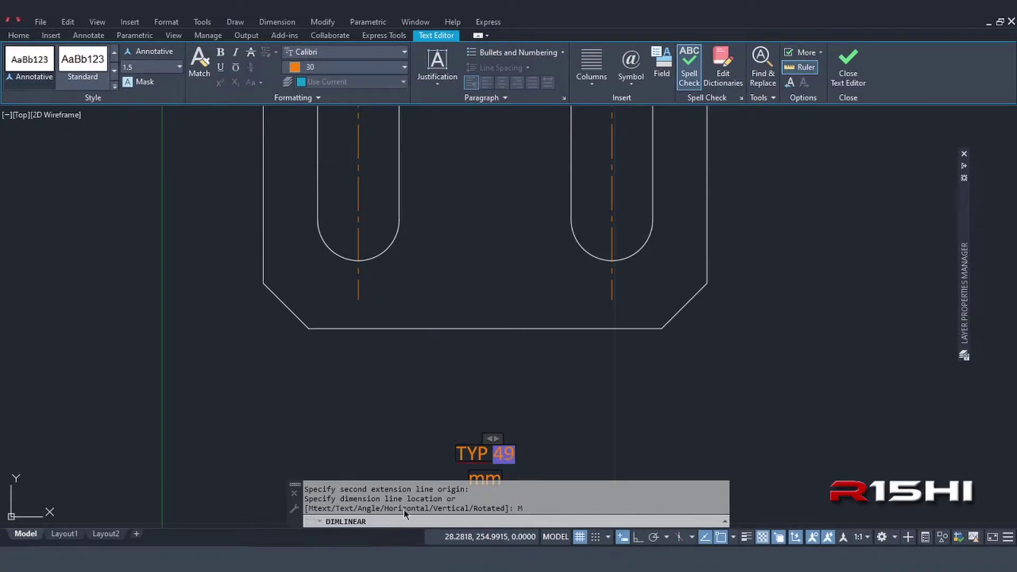
left_click(576, 402)
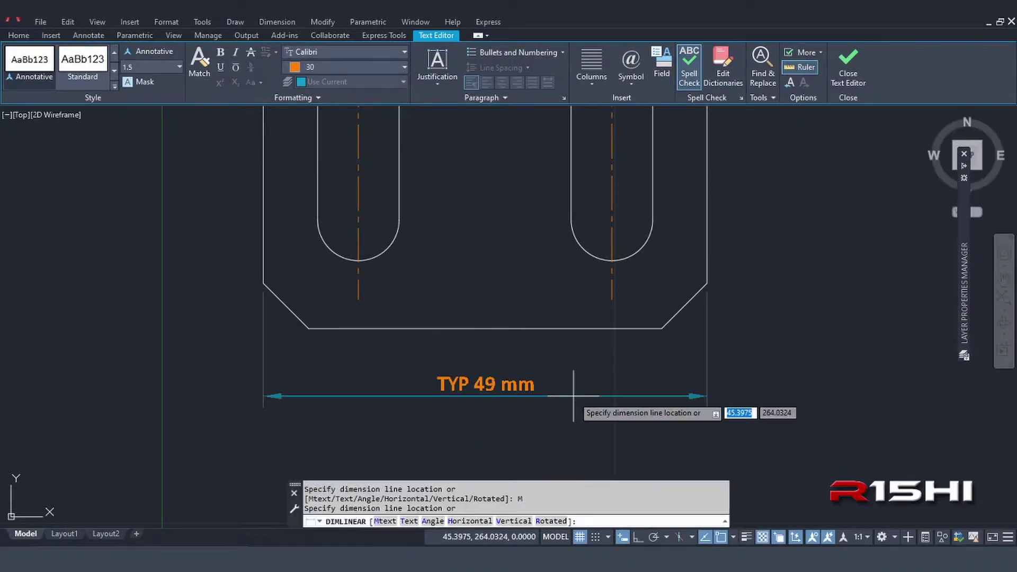
left_click(488, 392)
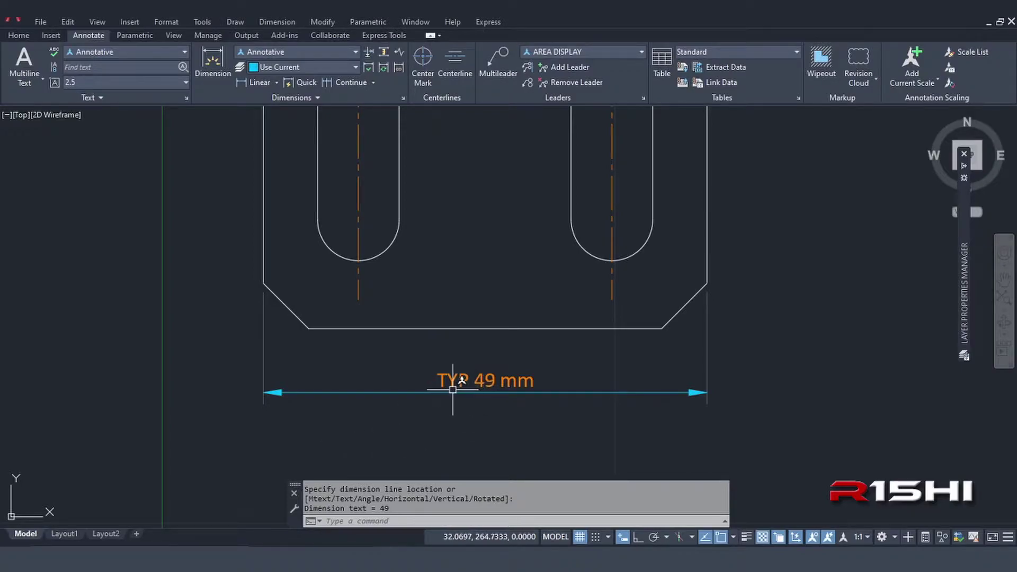
Erase the TYP 49 mm dimension and start a fresh linear dimension
left_click(482, 419)
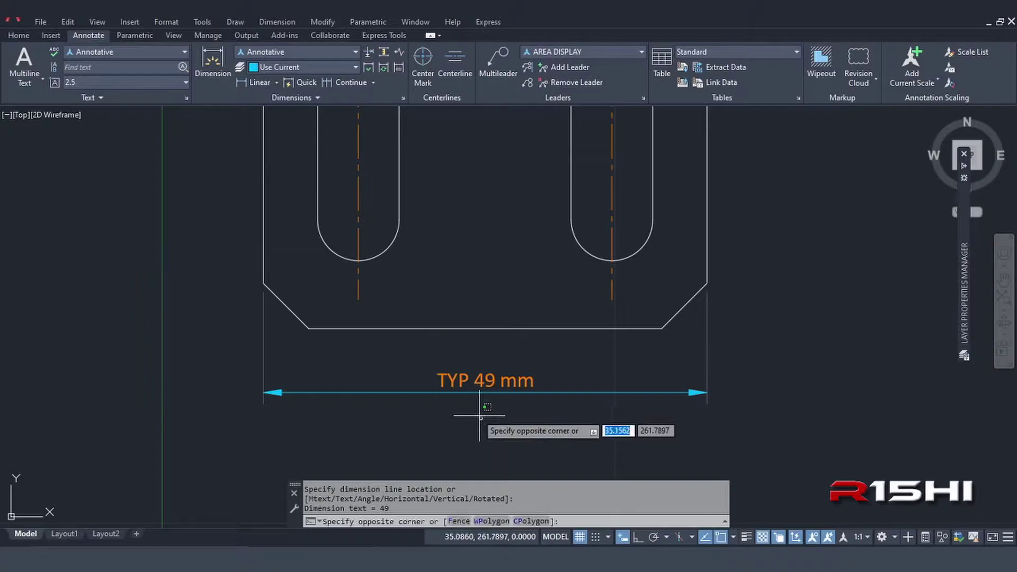
left_click(455, 382)
key("Delete")
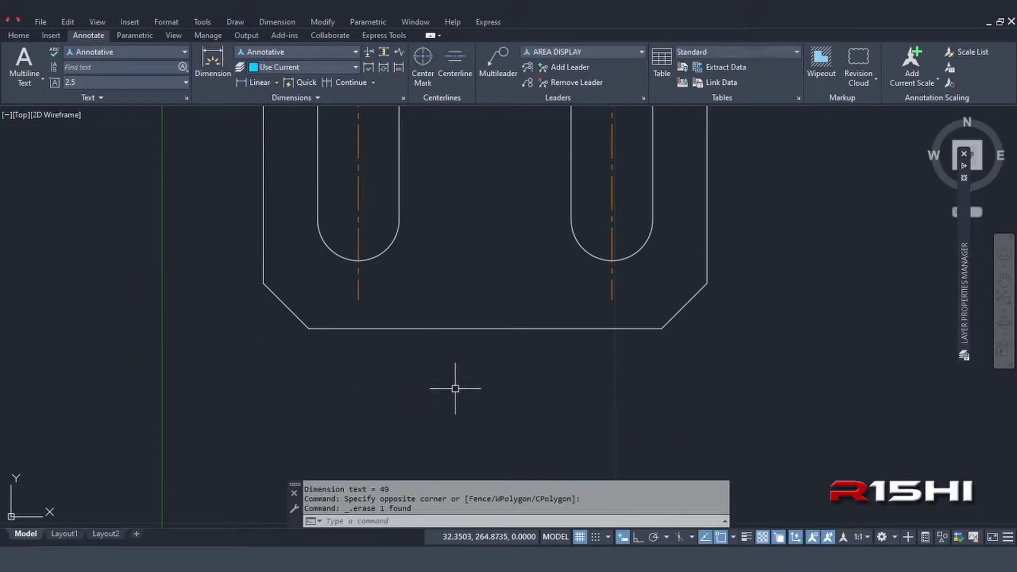
left_click(259, 85)
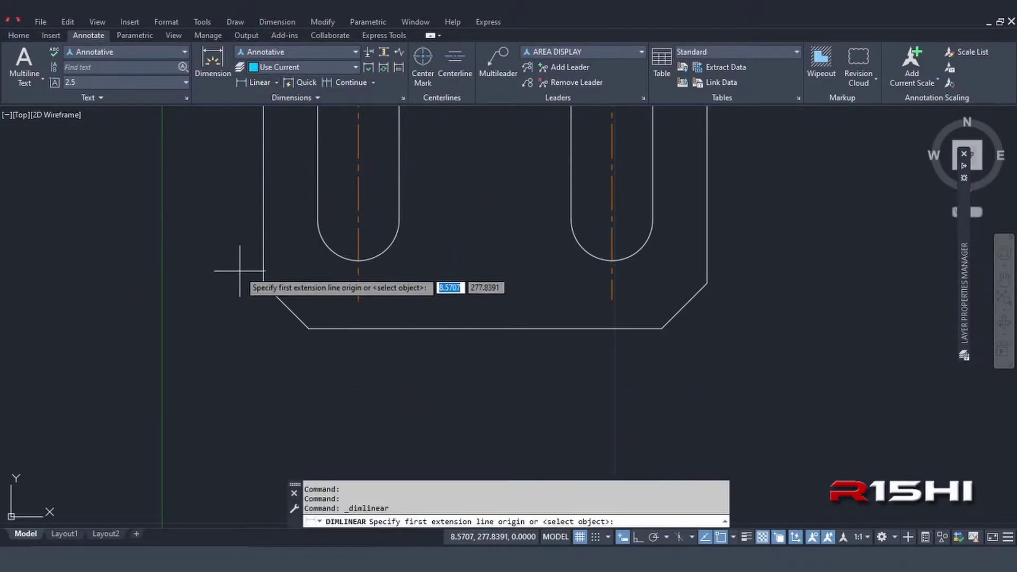
Place the plate width dimension below the plate with its text overridden to 100
left_click(264, 283)
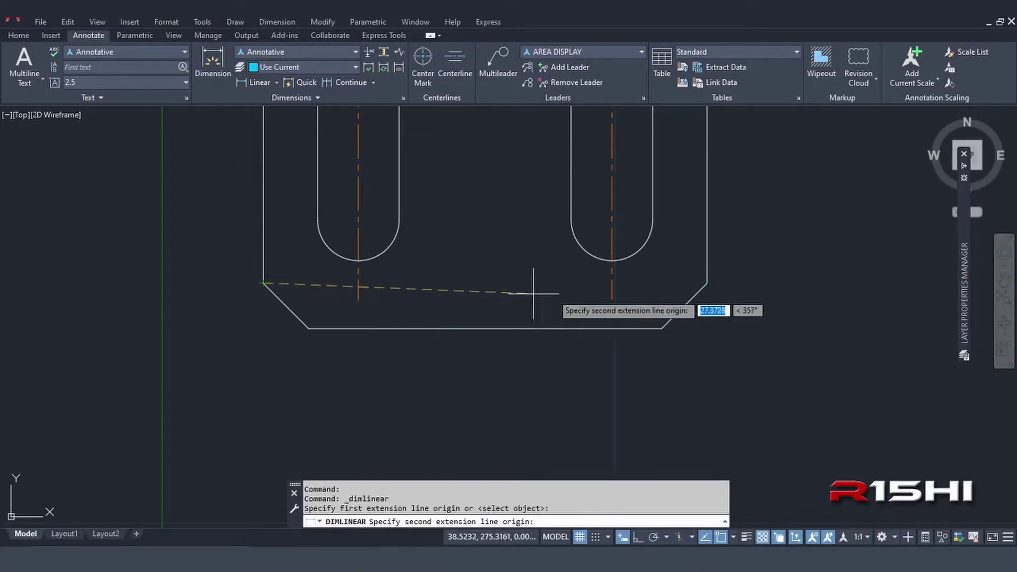
left_click(707, 283)
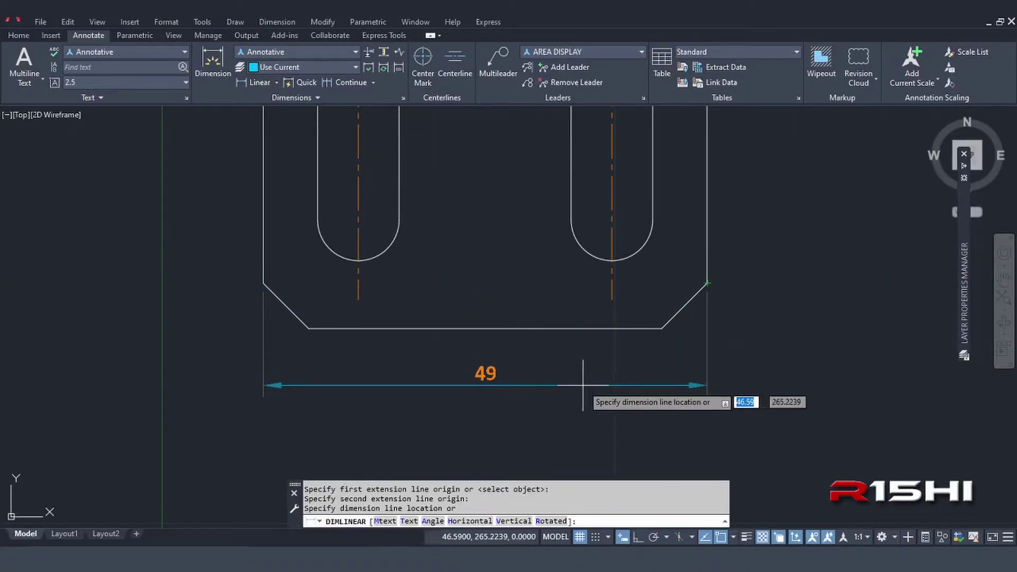
left_click(408, 521)
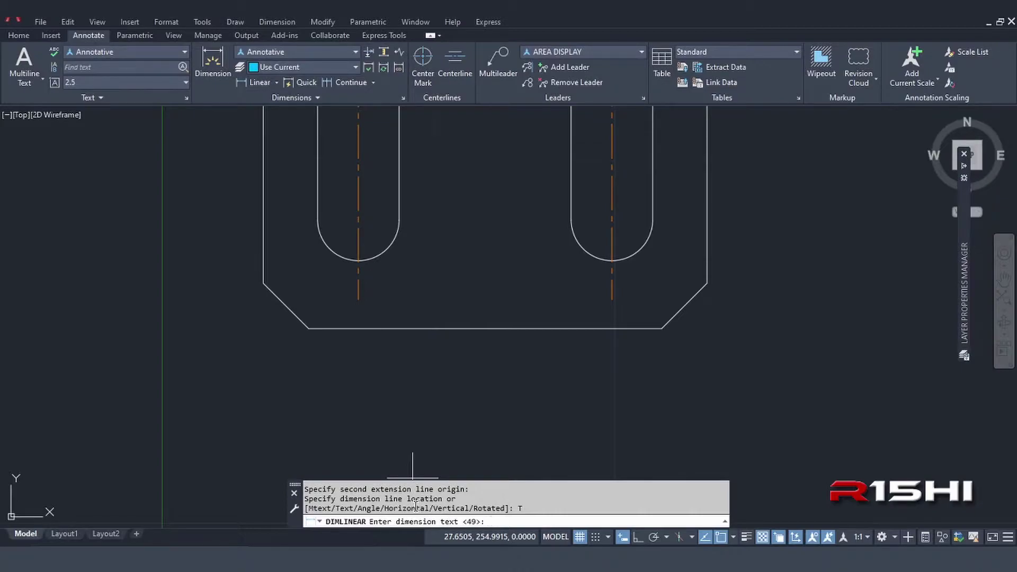
type("100")
key("Return")
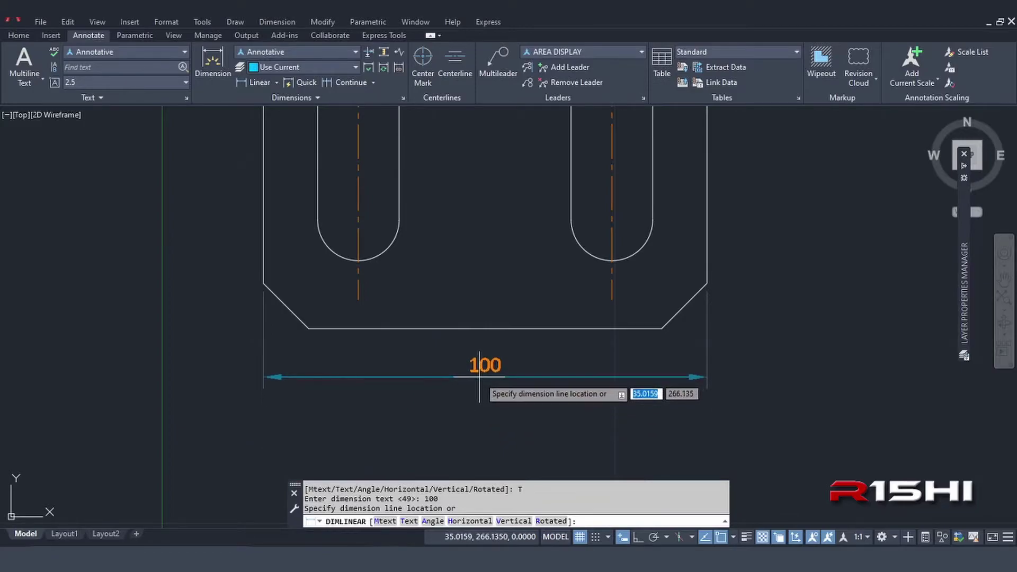
left_click(479, 377)
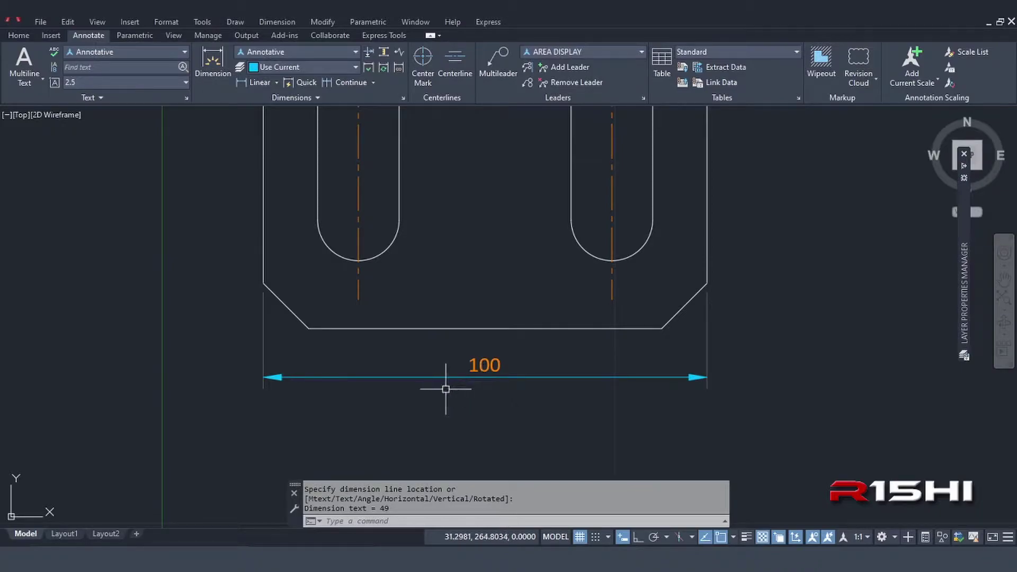
Window-select and erase the 100 dimension
left_click(482, 392)
left_click(449, 369)
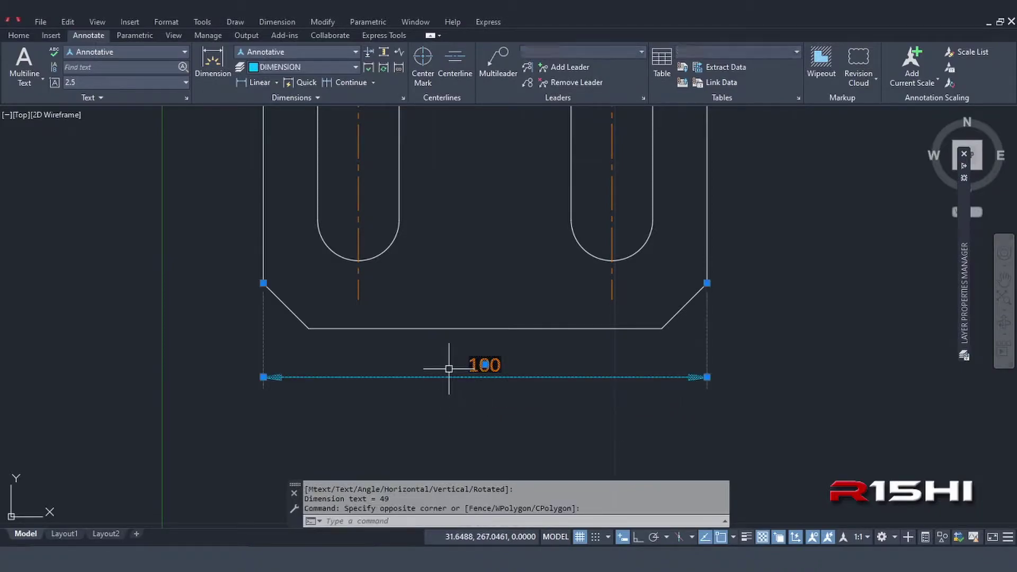
key("Delete")
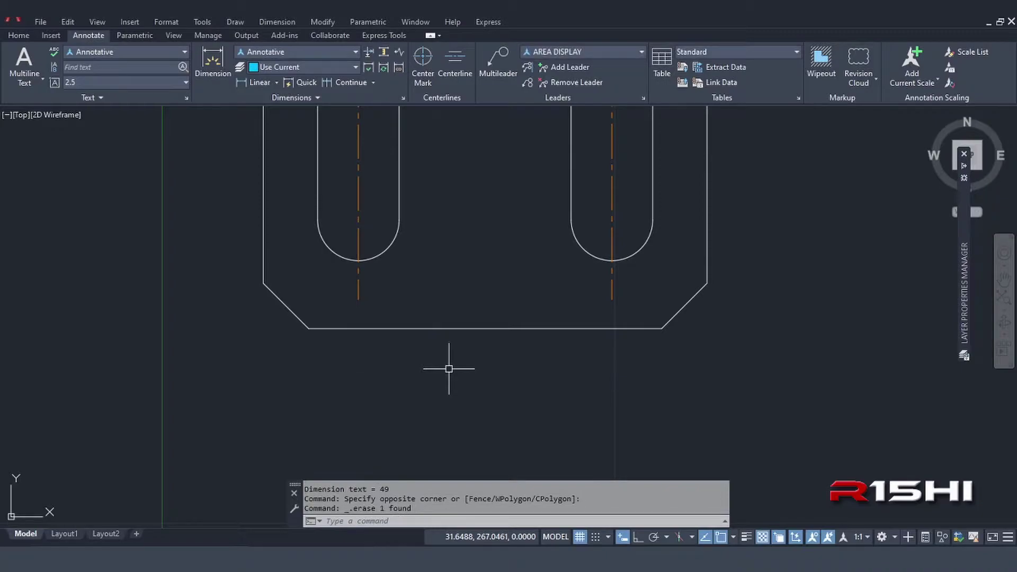
Place a 49 linear dimension between the bottom corners with its text angled at 60°
left_click(259, 83)
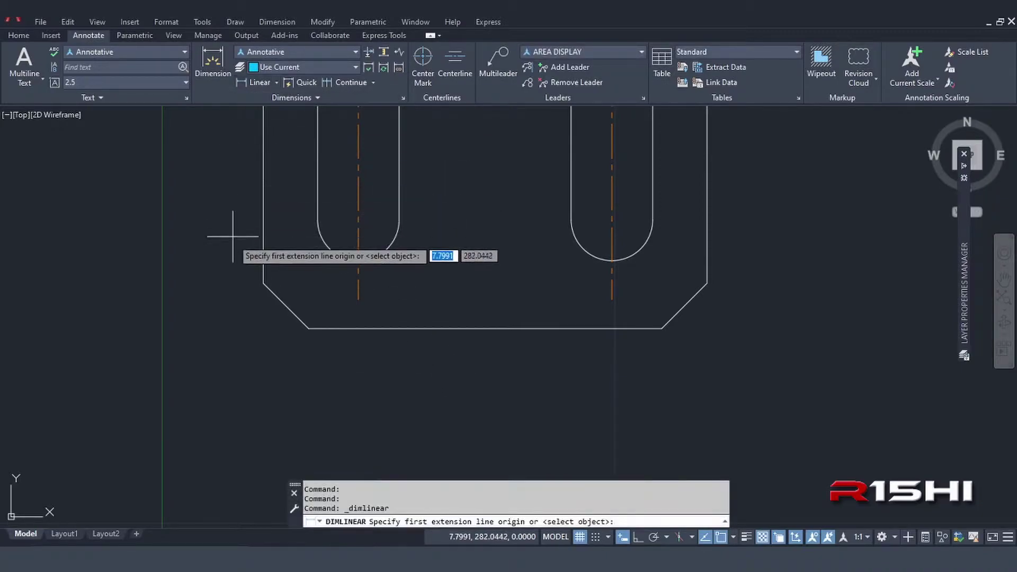
left_click(264, 283)
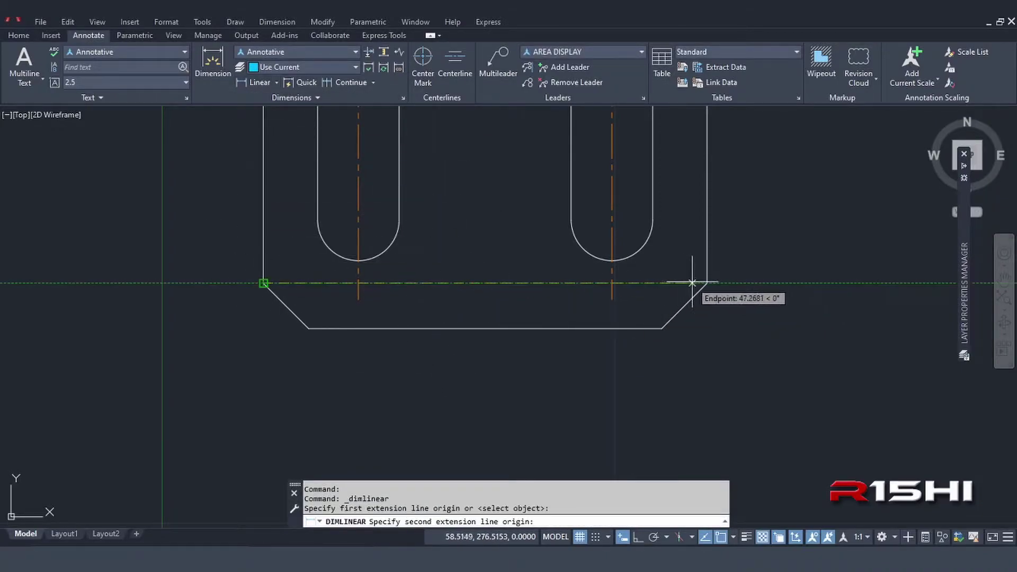
left_click(708, 284)
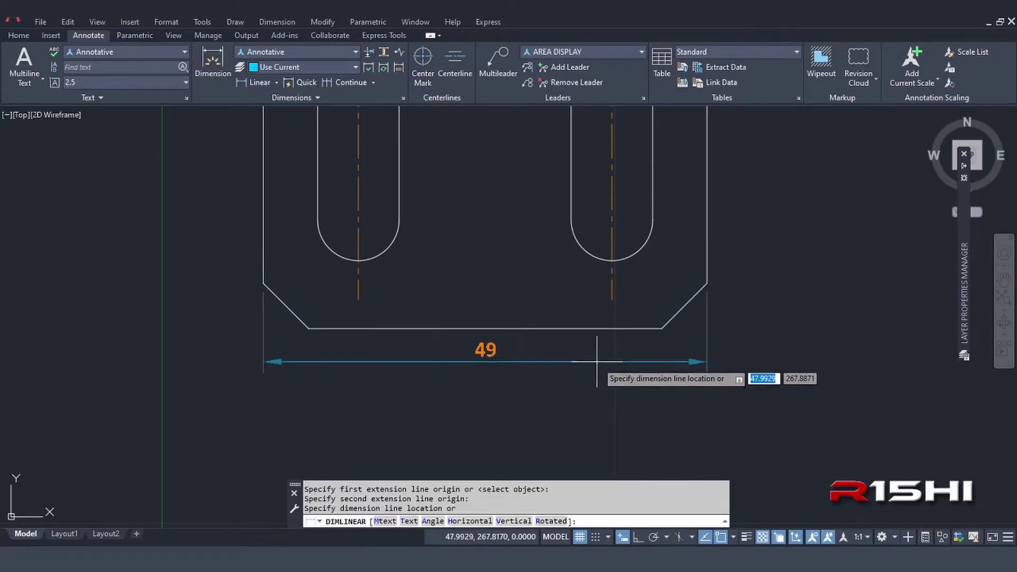
left_click(432, 522)
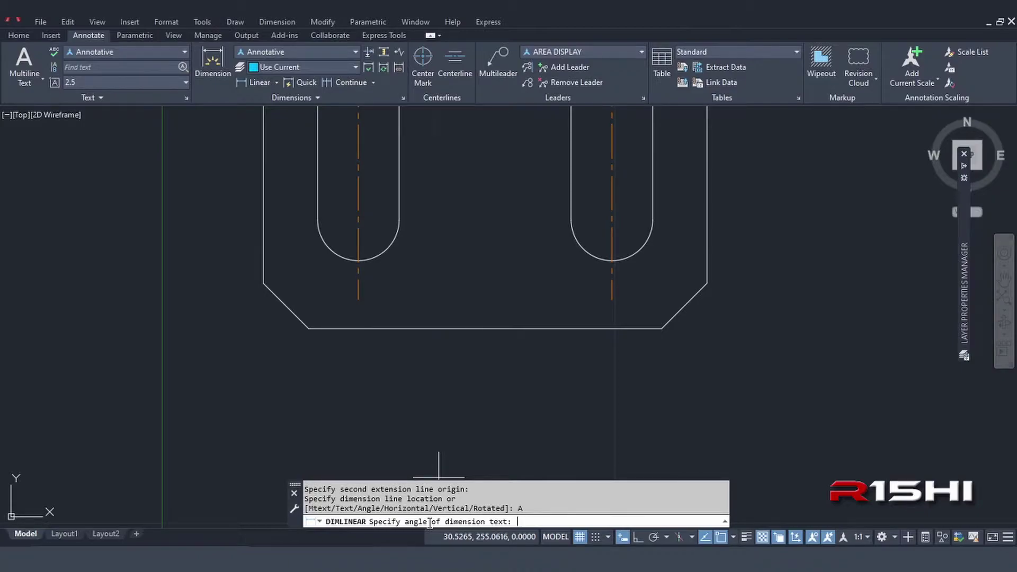
type("60")
key("Return")
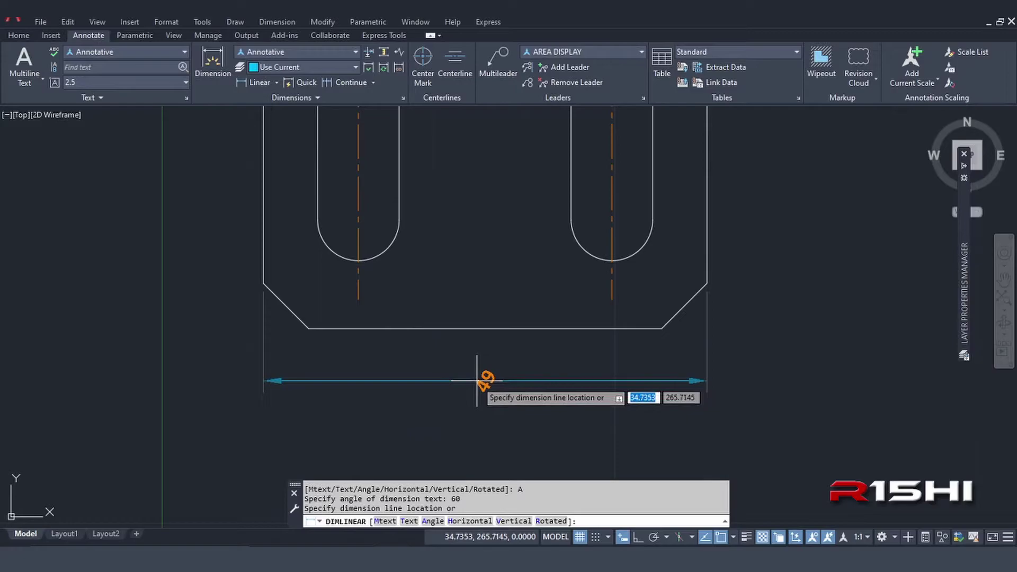
left_click(478, 375)
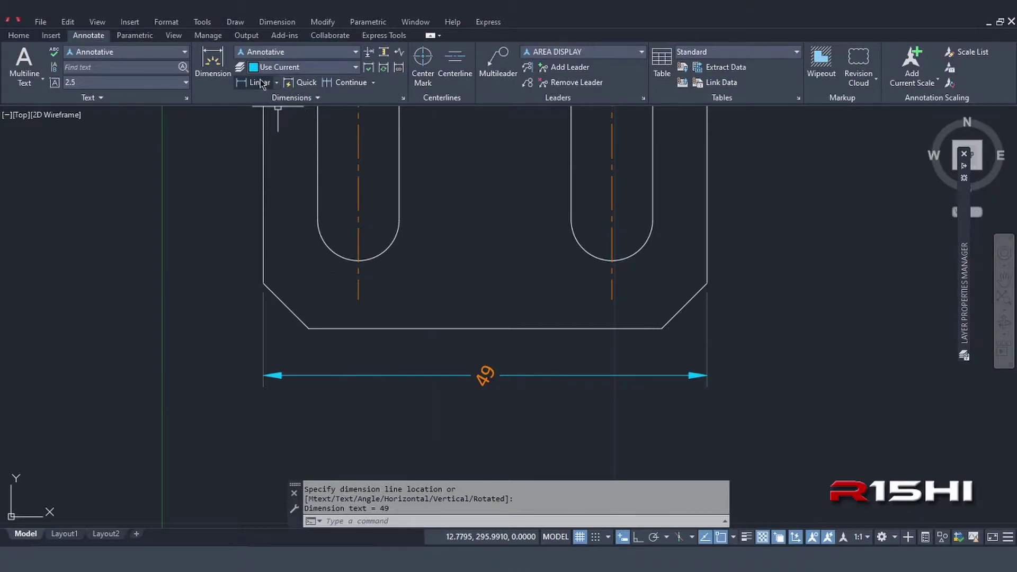
Window-select and erase the rotated-text 49 dimension
left_click(358, 375)
left_click(316, 358)
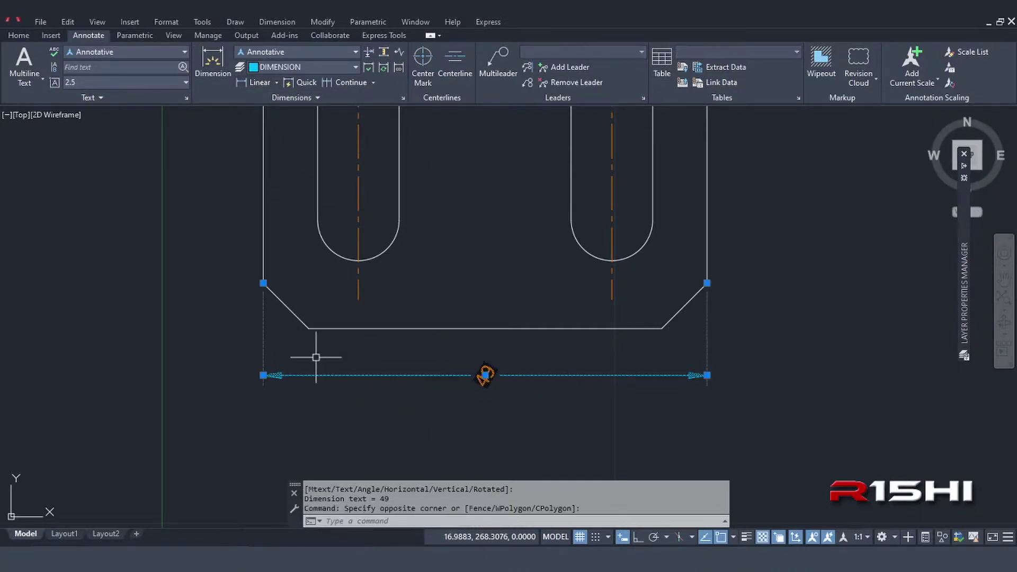
key("Delete")
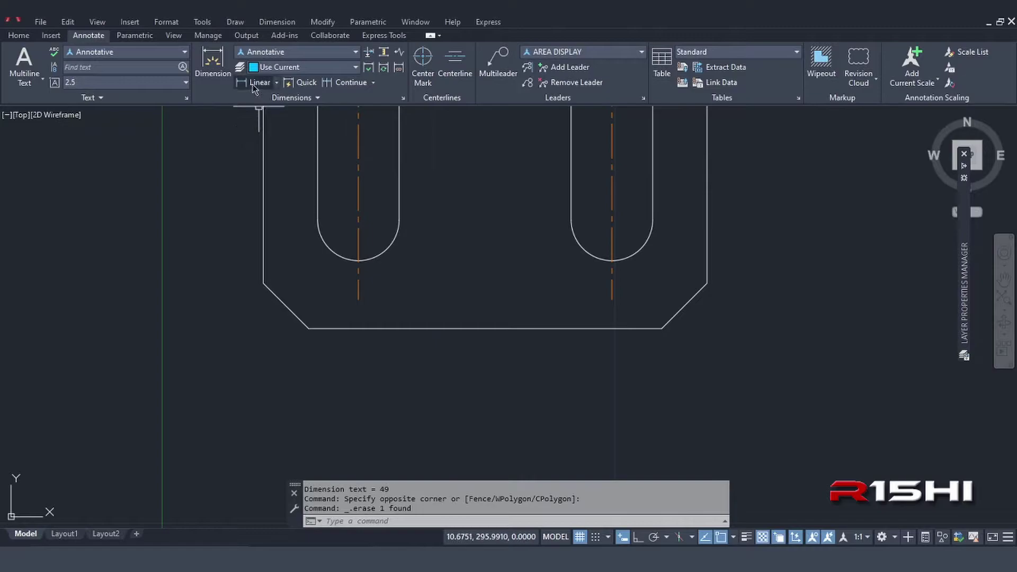
left_click(255, 83)
left_click(264, 283)
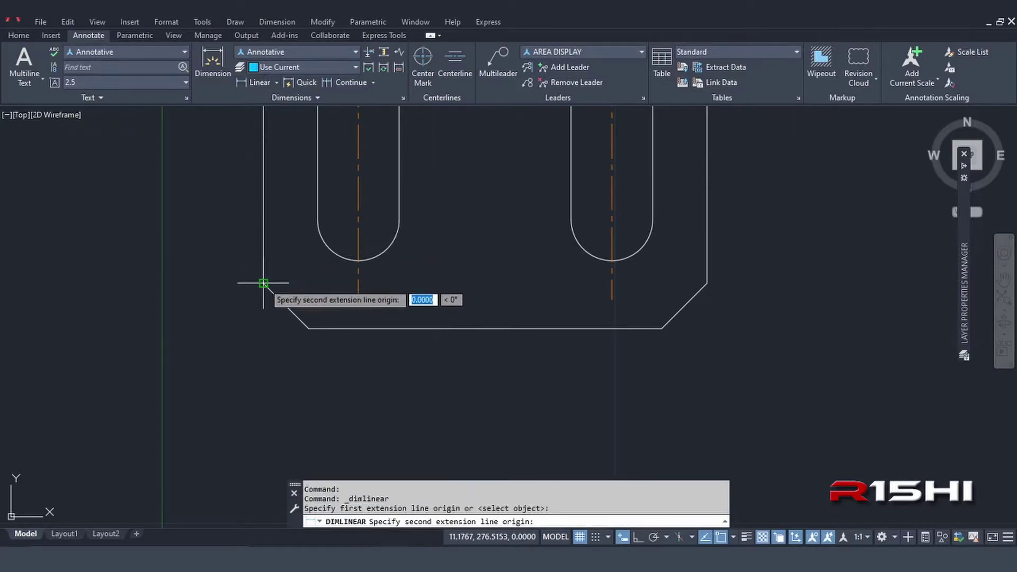
left_click(707, 282)
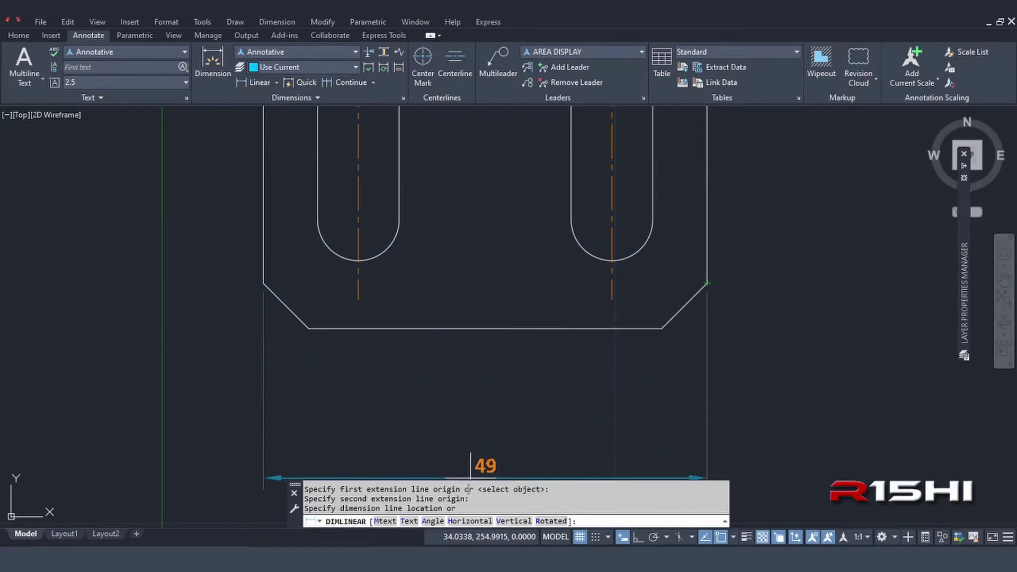
left_click(471, 522)
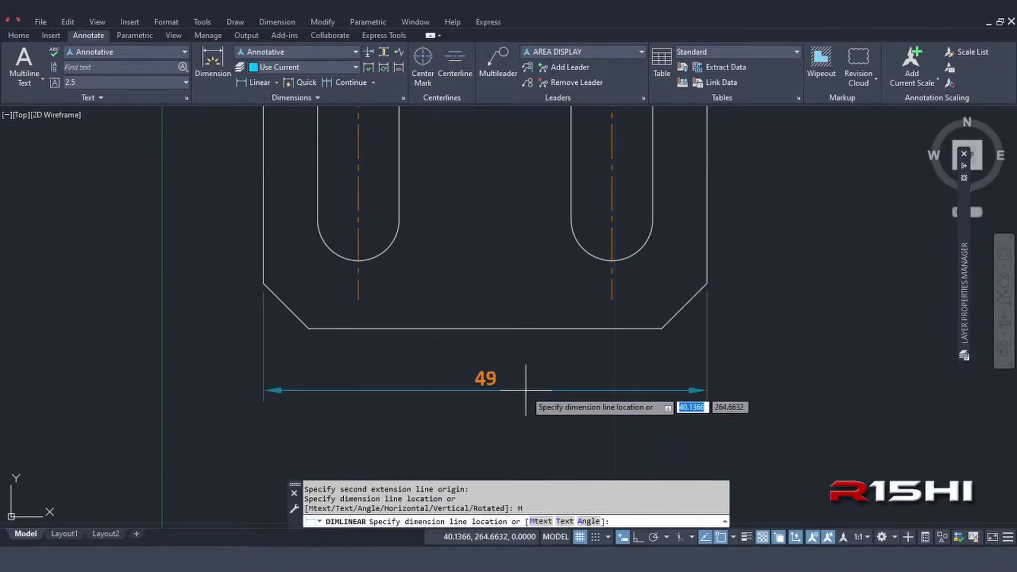
key("Escape")
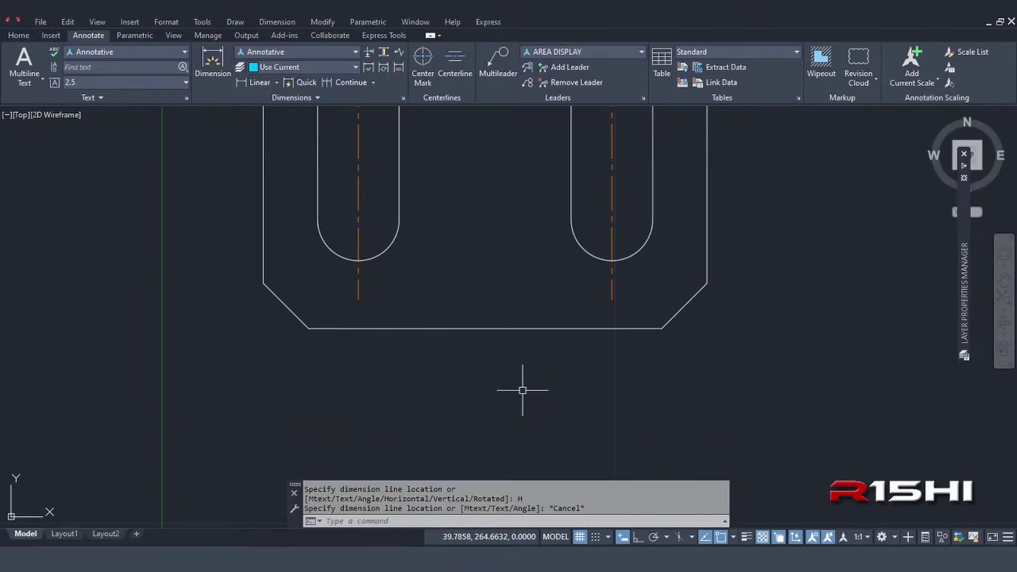
Dimension the lower-left chamfer horizontally as 5, placed below the plate
left_click(258, 82)
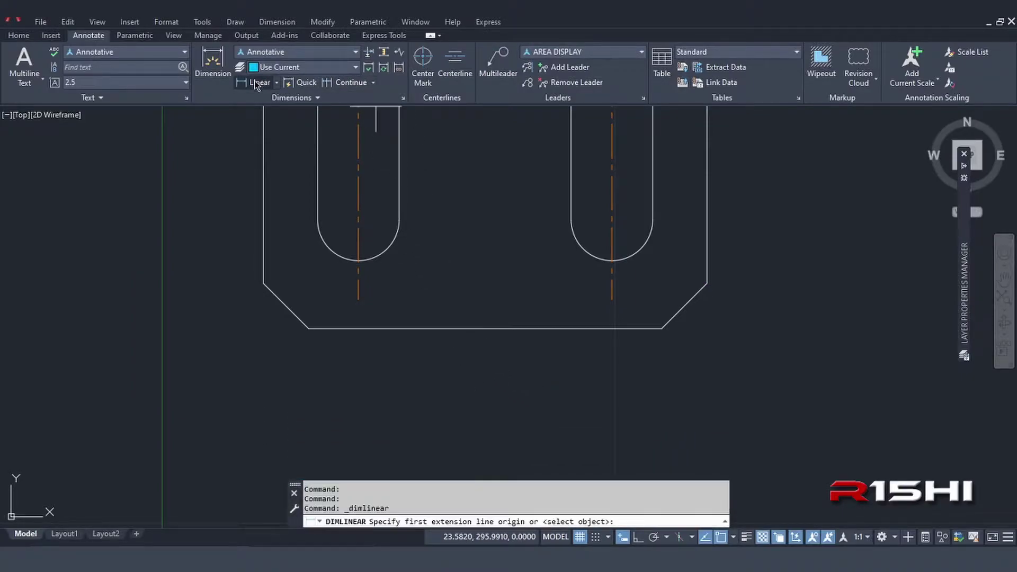
left_click(264, 285)
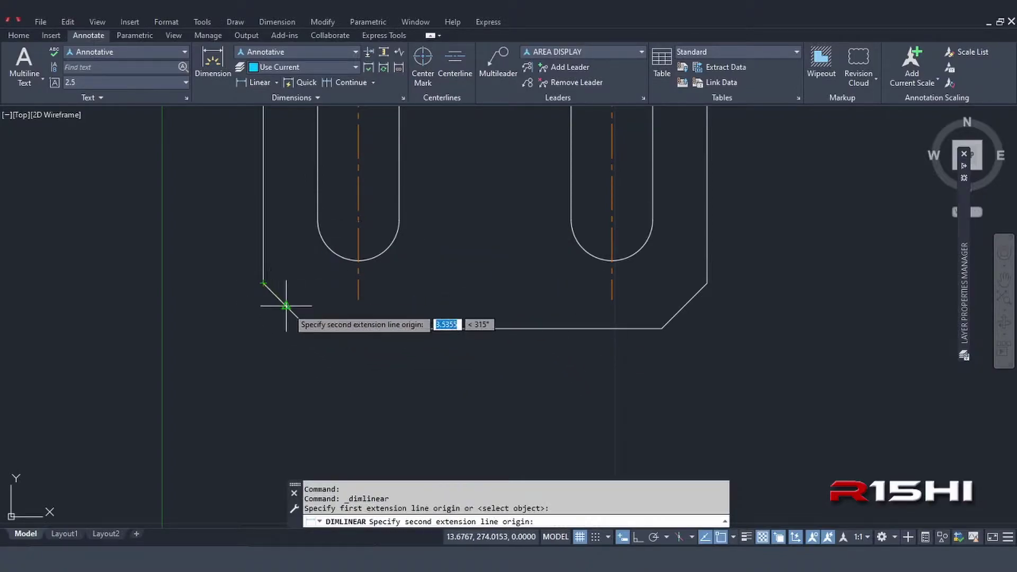
left_click(309, 329)
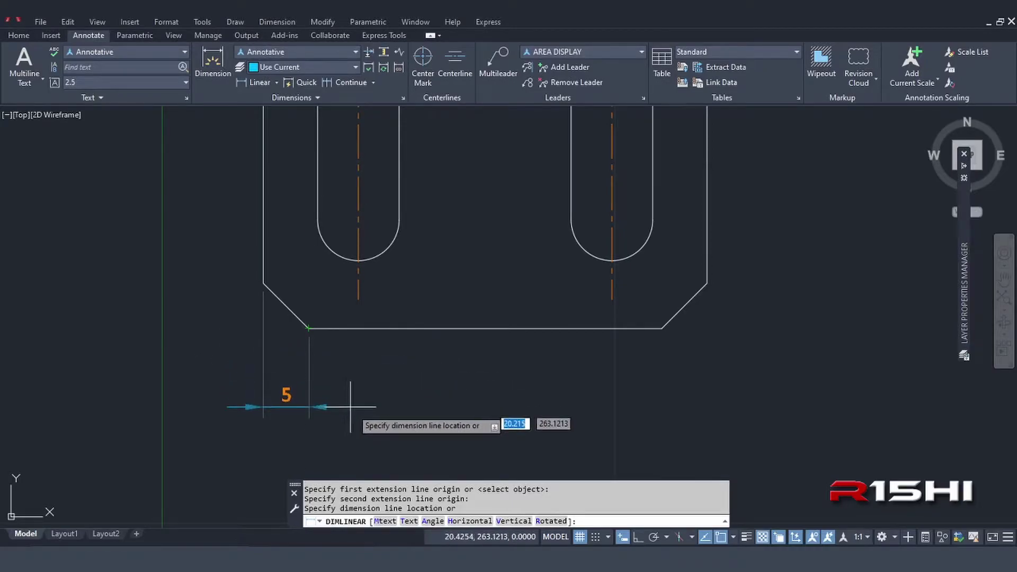
left_click(468, 521)
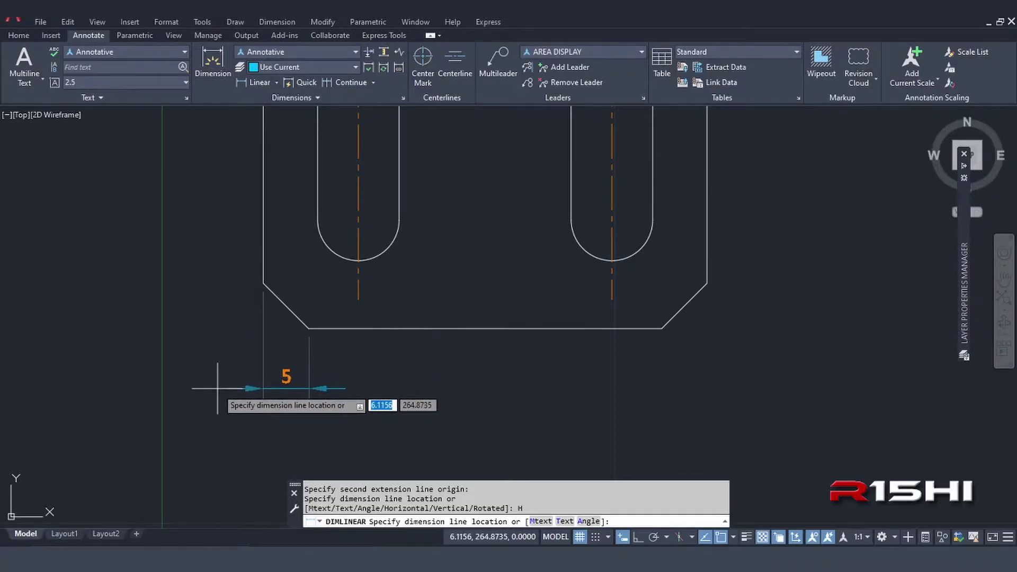
left_click(220, 382)
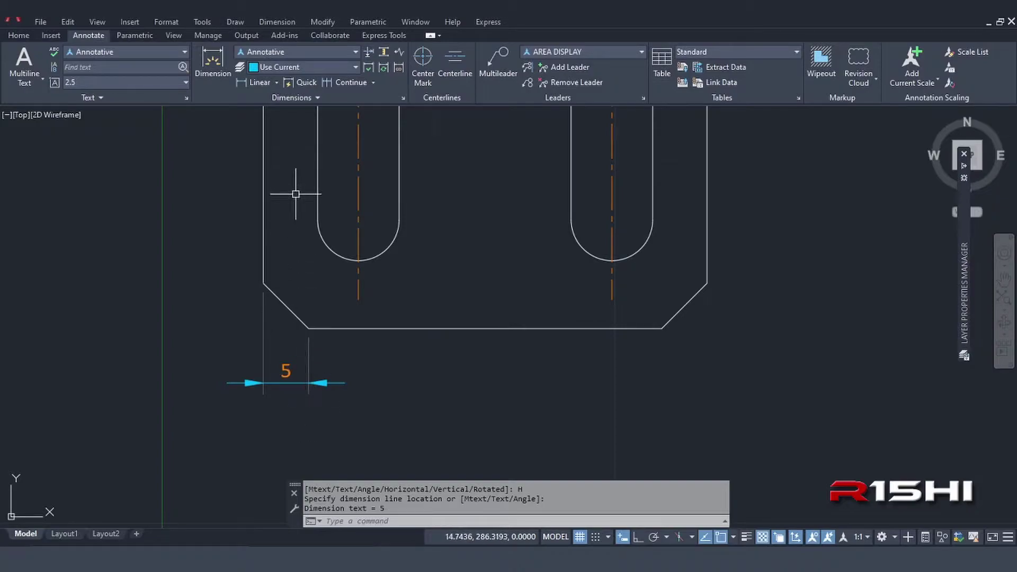
left_click(257, 83)
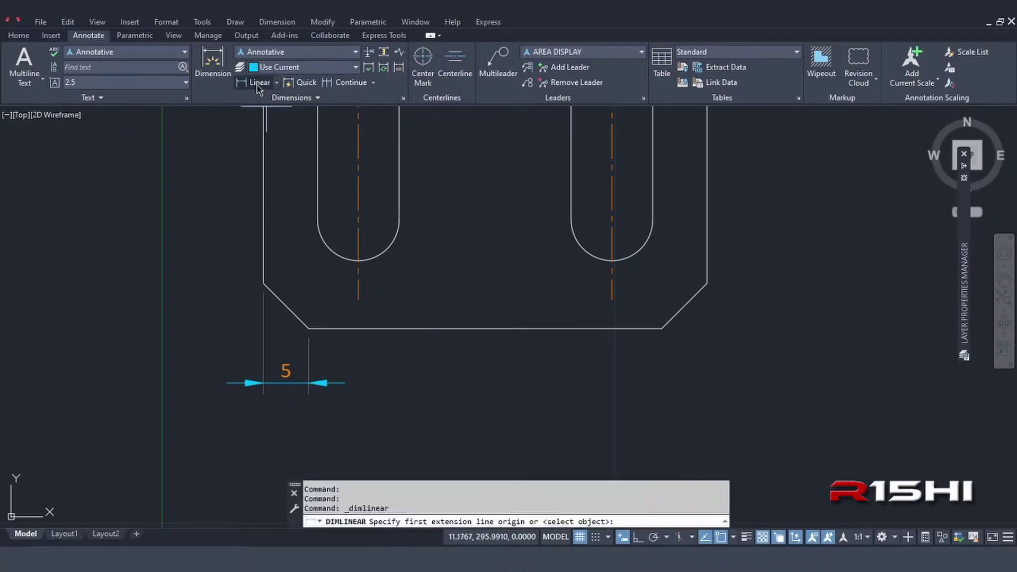
Place a 30° rotated 42.4352 dimension between the plate's bottom corners
left_click(263, 282)
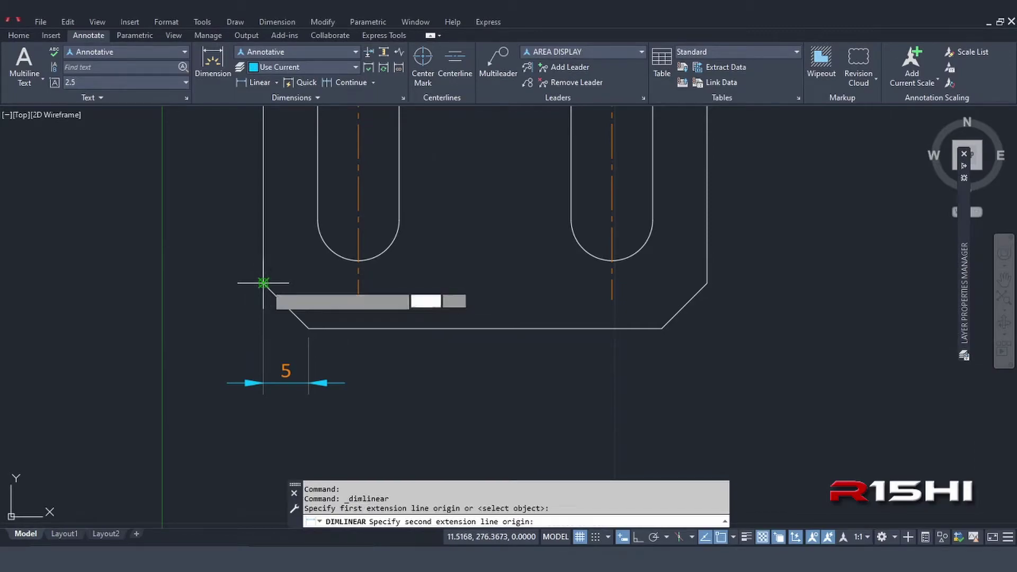
left_click(708, 282)
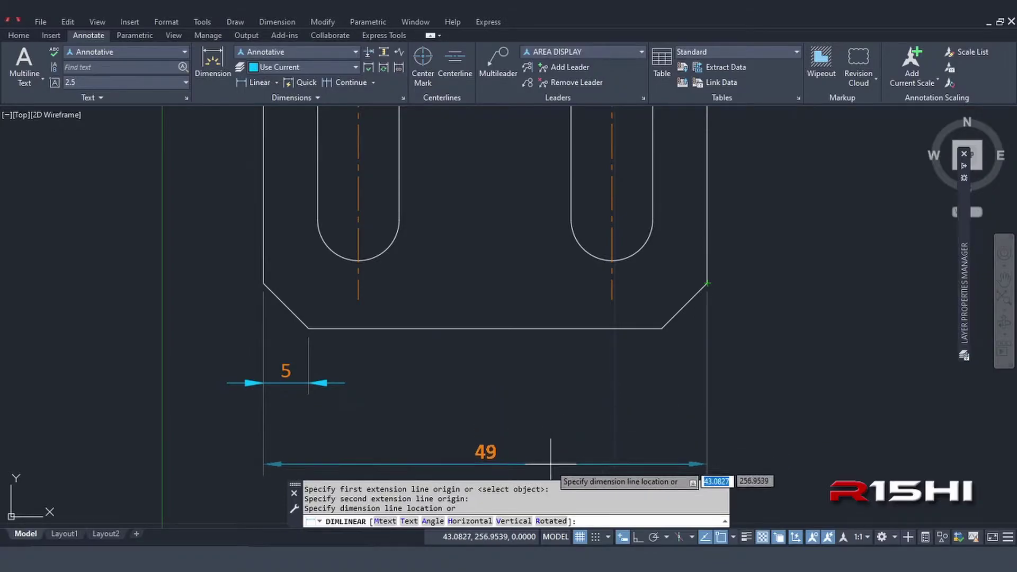
left_click(551, 523)
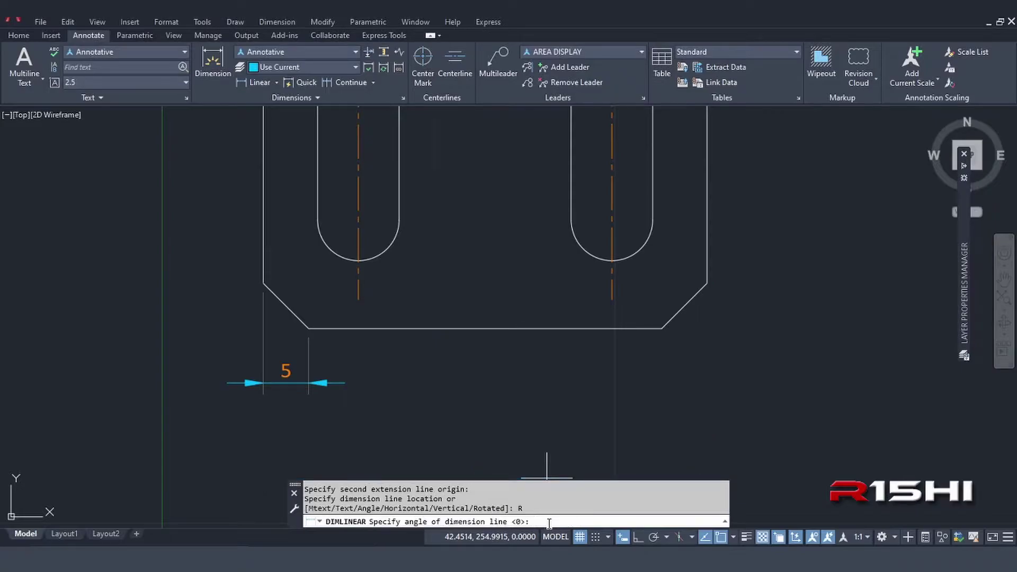
type("30")
key("Return")
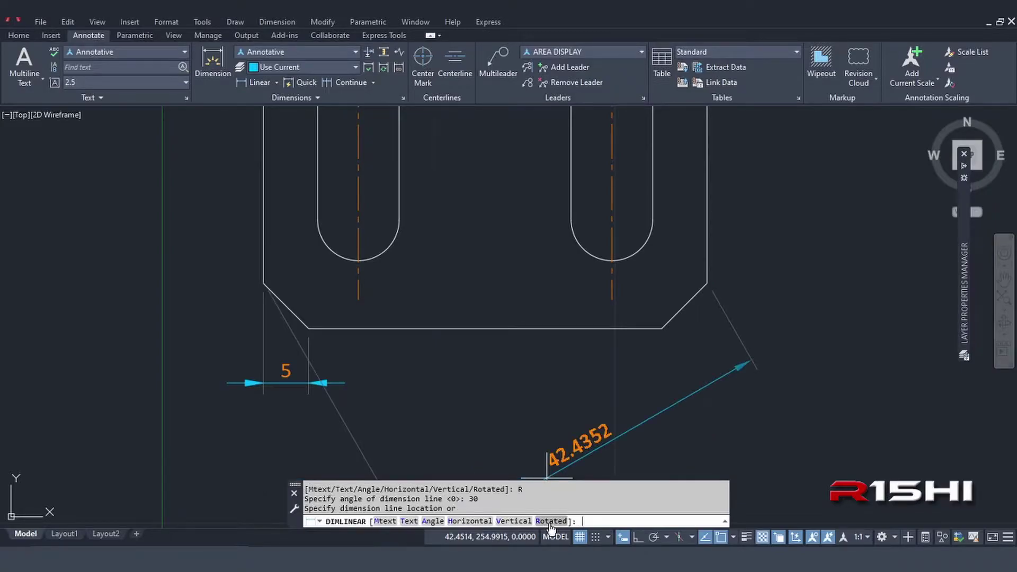
left_click(660, 413)
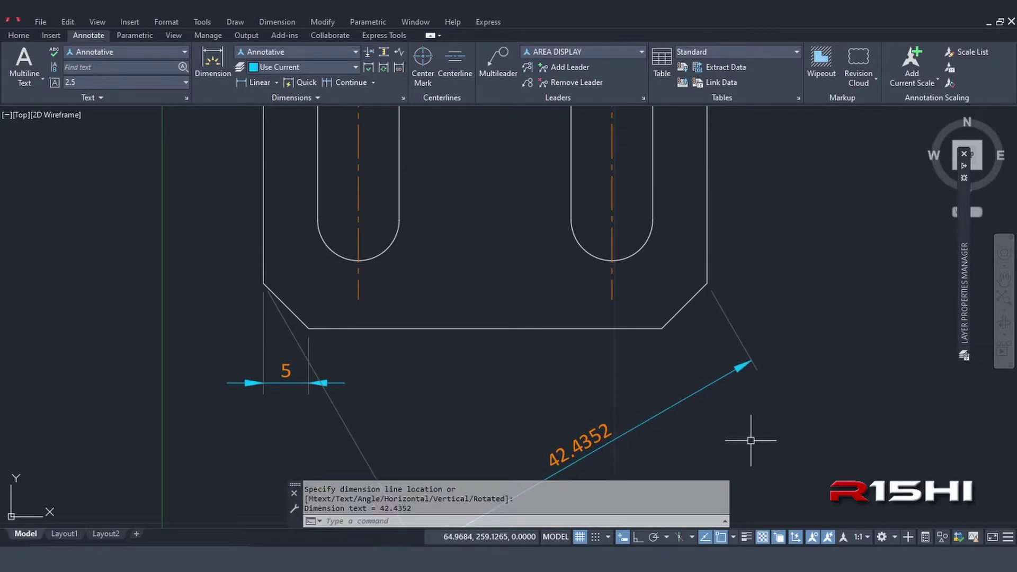
Erase both the rotated 42.4352 dimension and the 5 chamfer dimension
left_click(688, 441)
left_click(596, 412)
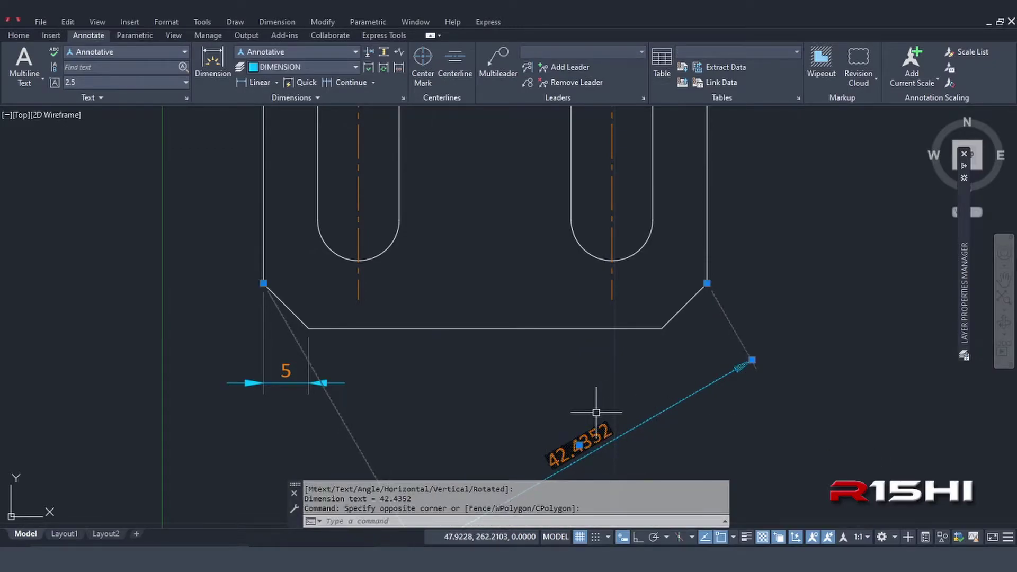
key("Delete")
left_click(474, 417)
left_click(275, 369)
key("Delete")
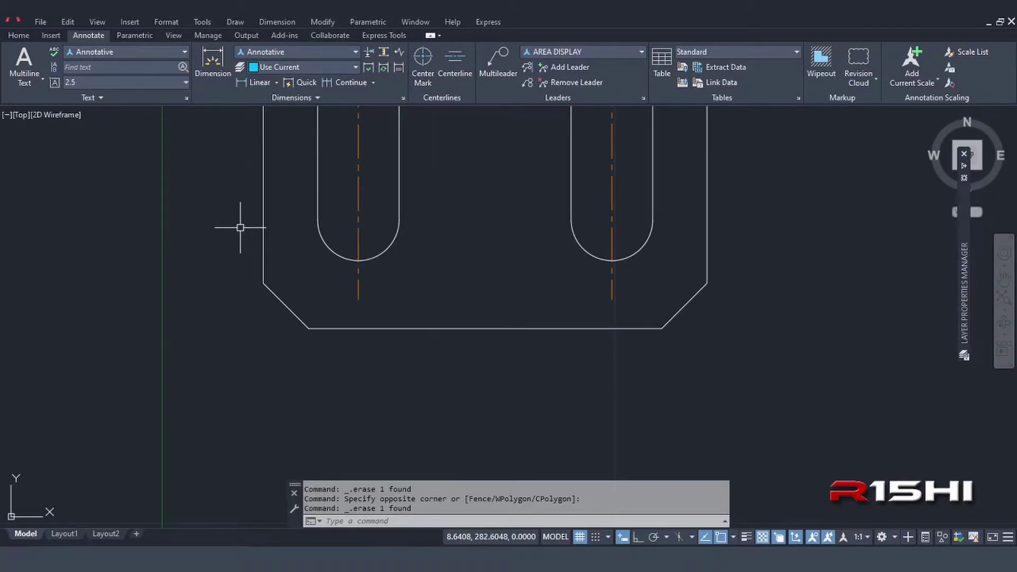
left_click(276, 83)
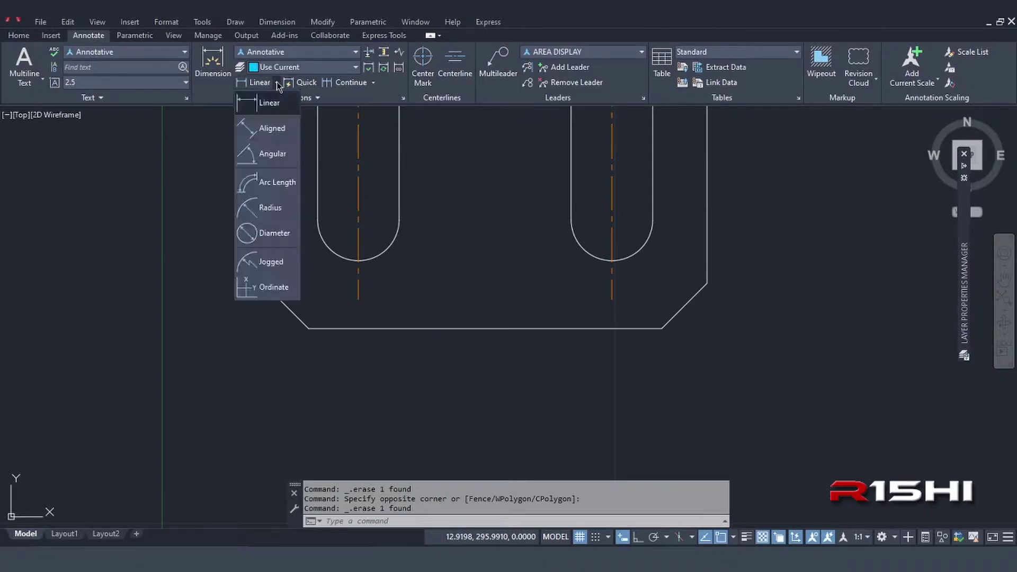
left_click(271, 127)
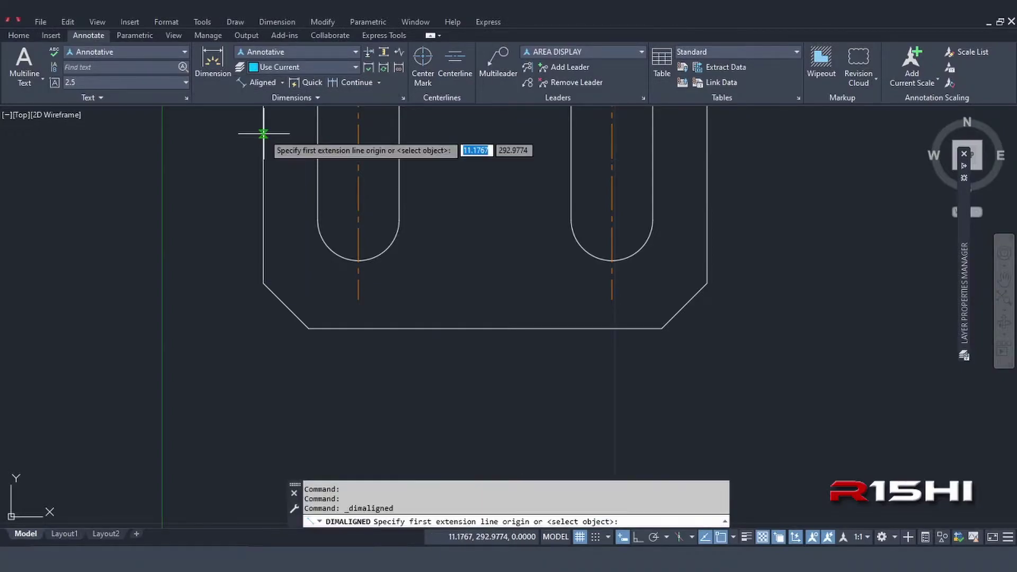
left_click(263, 284)
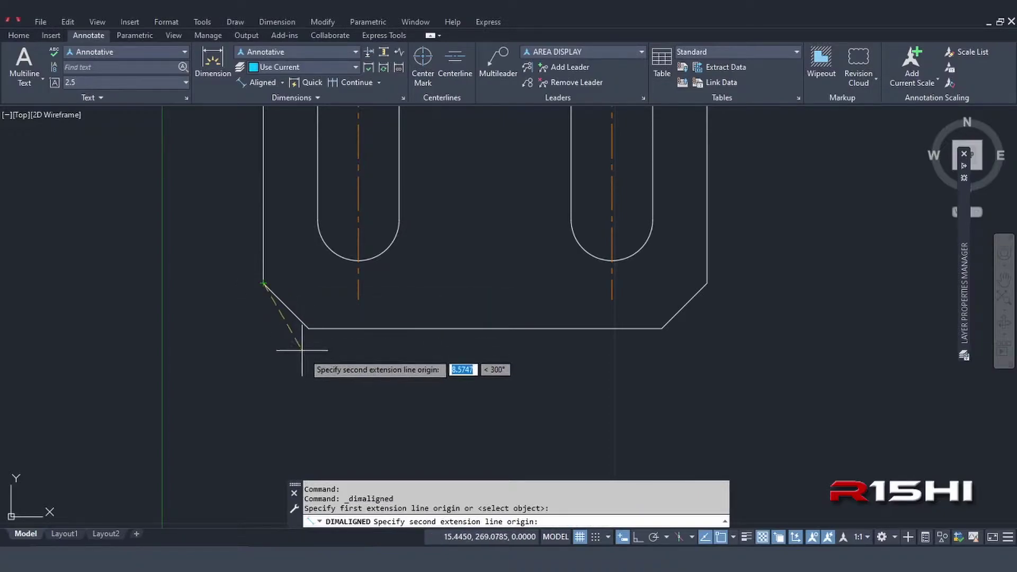
left_click(308, 328)
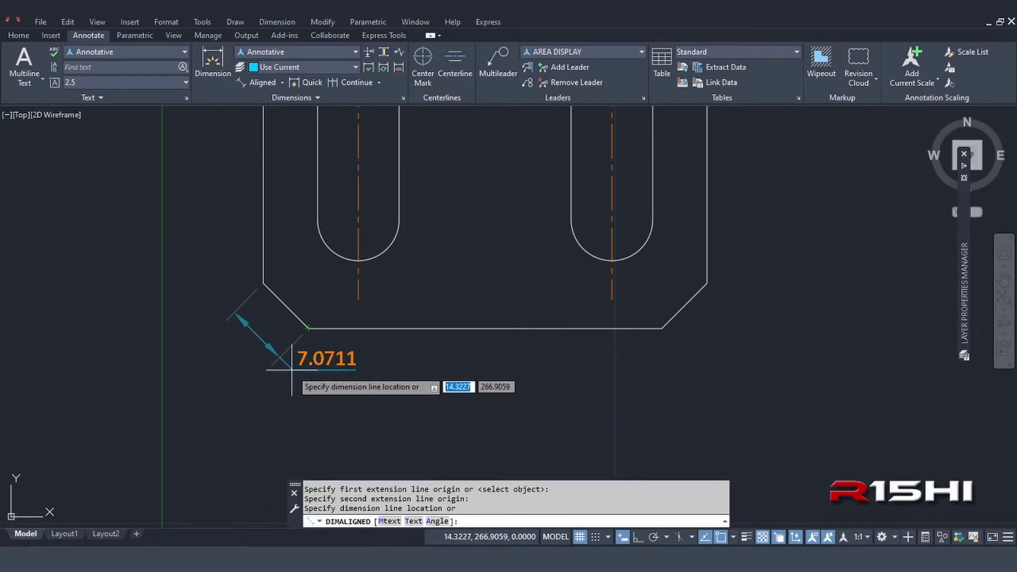
key("Return")
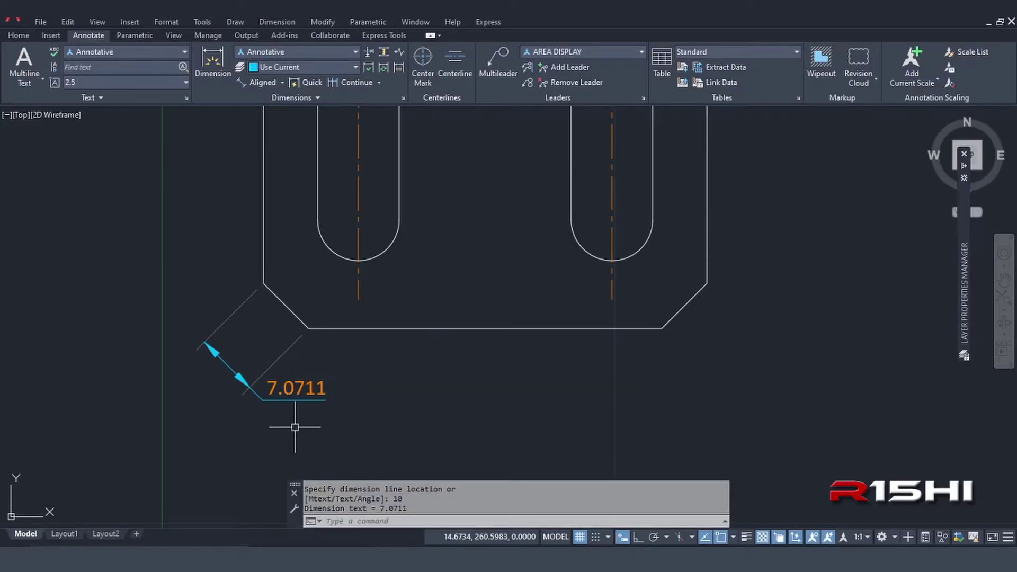
left_click(295, 426)
left_click(238, 379)
key("Delete")
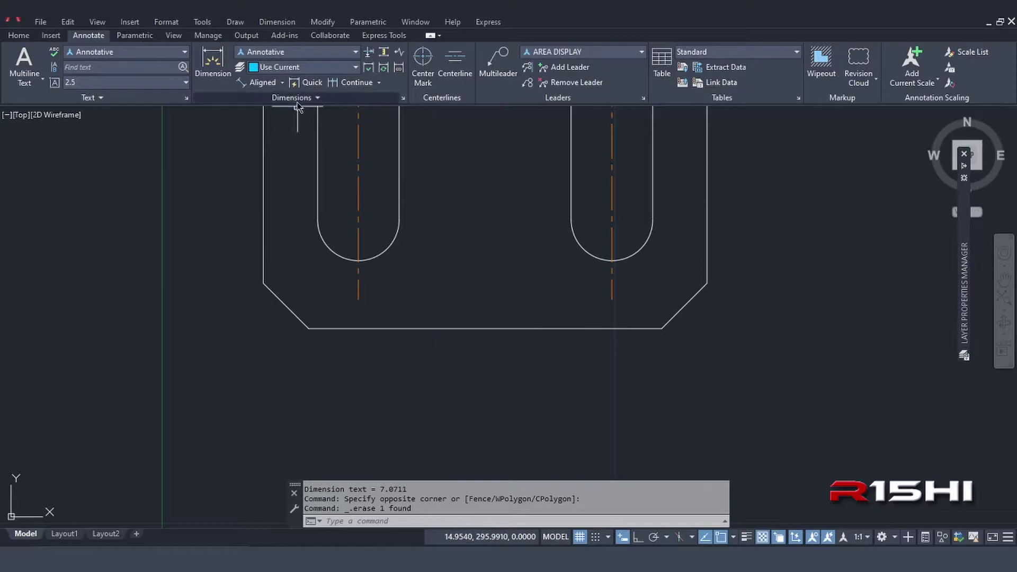
Start an angular dimension and frame the slanted and horizontal lines in view
left_click(283, 83)
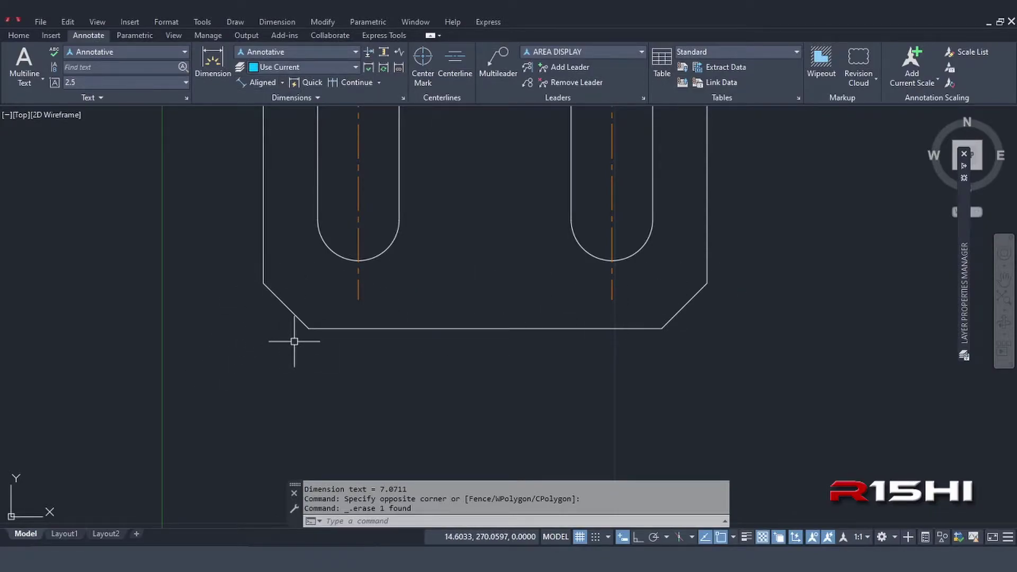
left_click(283, 83)
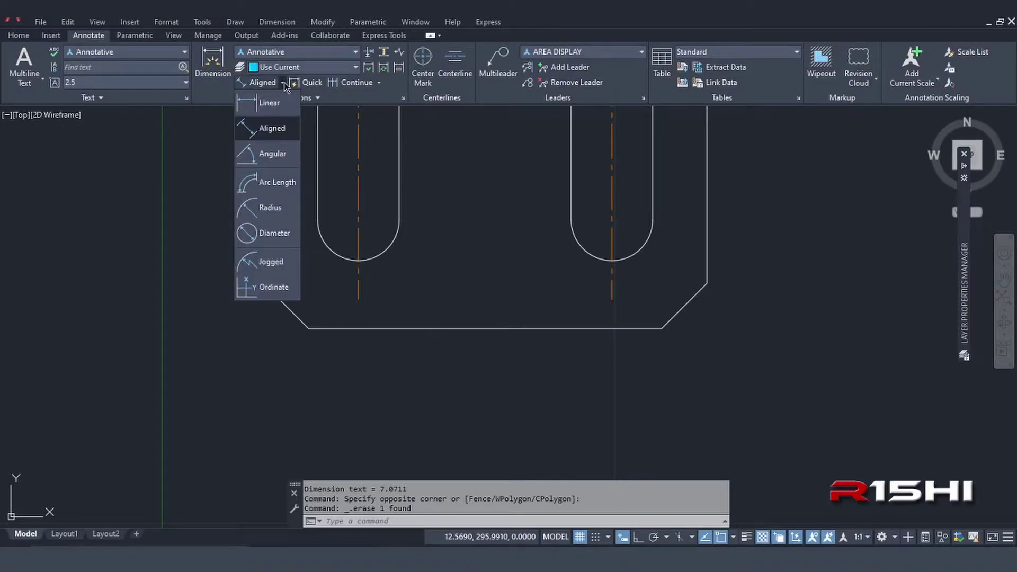
left_click(274, 159)
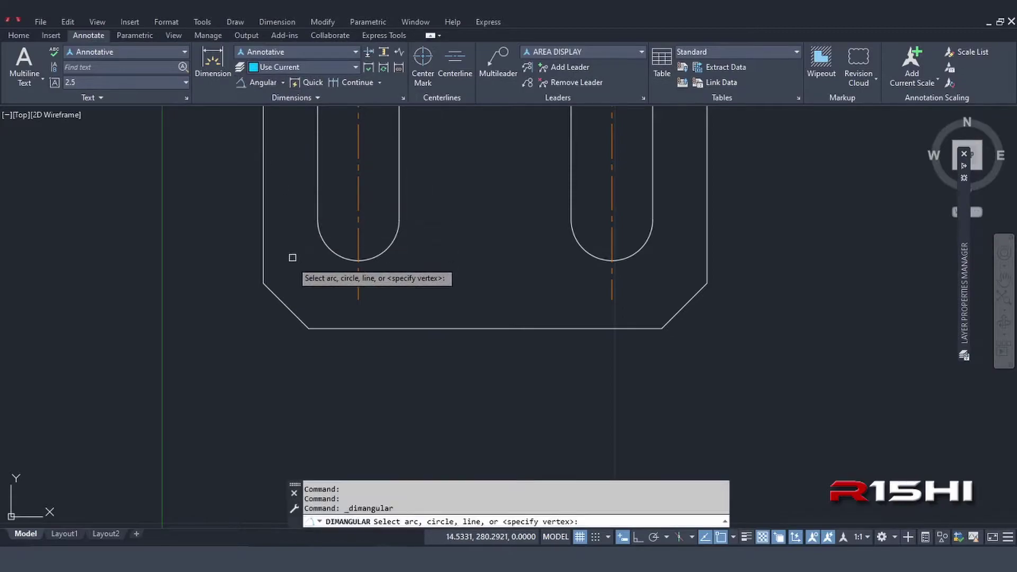
scroll(291, 286, "down", 5)
scroll(291, 302, "down", 2)
middle_click_drag(418, 273, 213, 282)
scroll(352, 282, "down", 2)
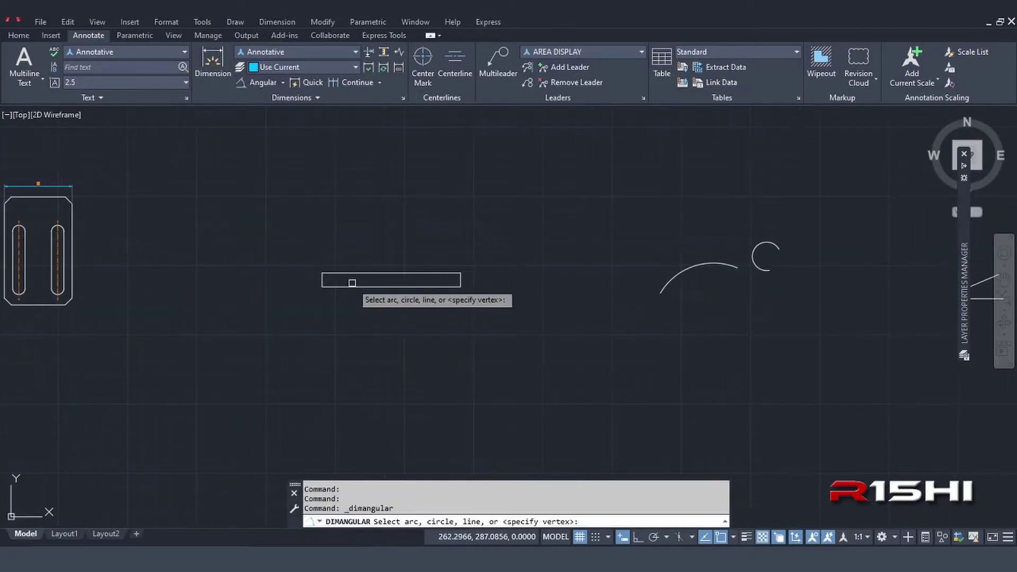
scroll(564, 304, "down", 3)
scroll(609, 286, "up", 2)
scroll(556, 306, "up", 4)
scroll(556, 306, "up", 2)
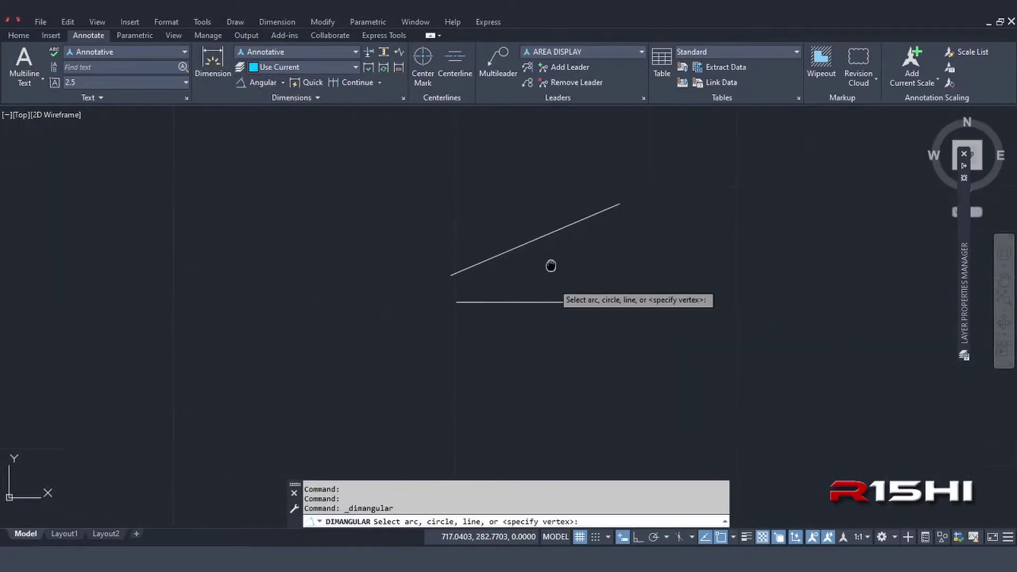
middle_click_drag(549, 266, 545, 231)
scroll(493, 284, "up", 2)
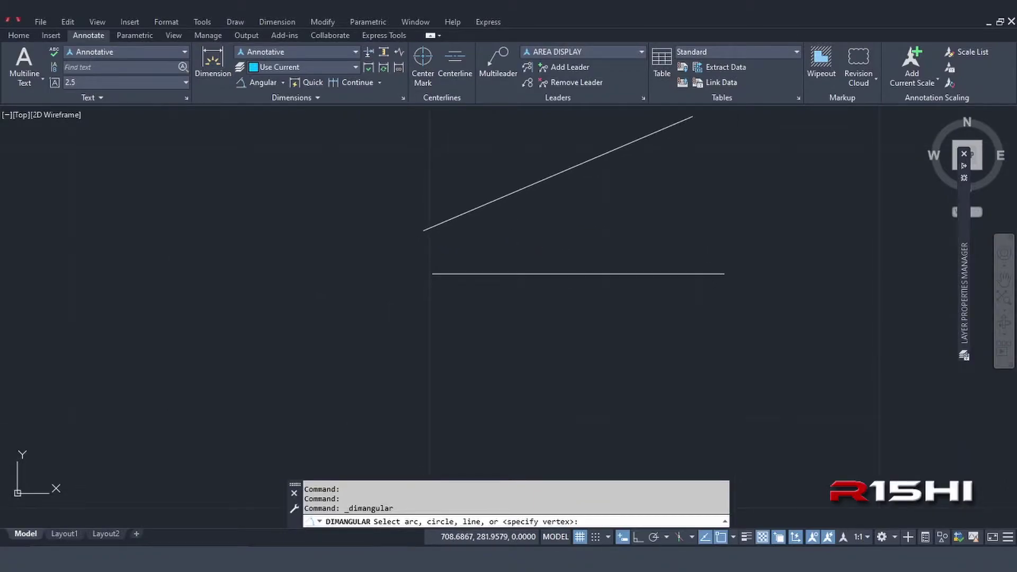
Pick the slanted then the horizontal line and place the 23° angle between them
left_click(491, 202)
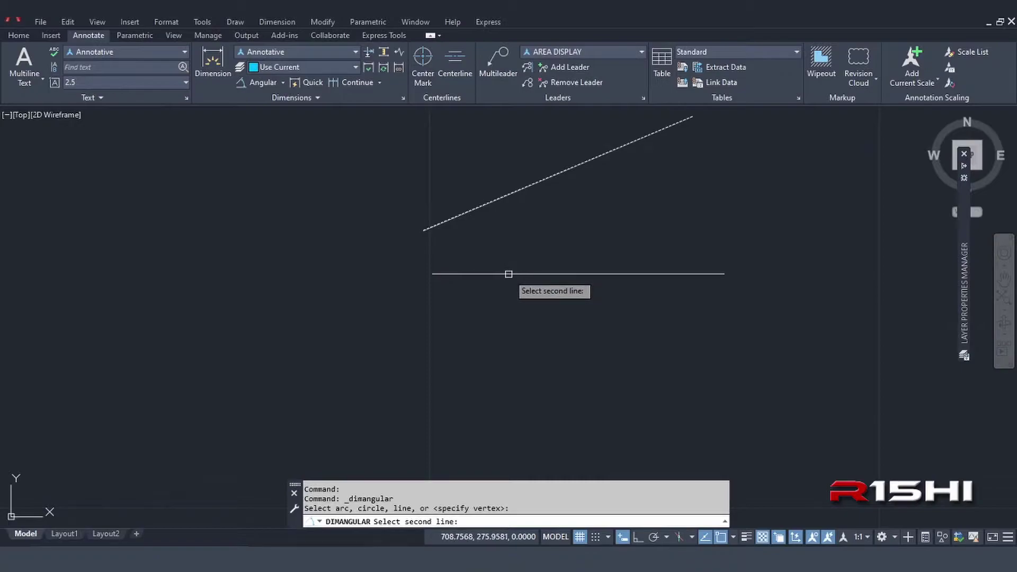
left_click(506, 274)
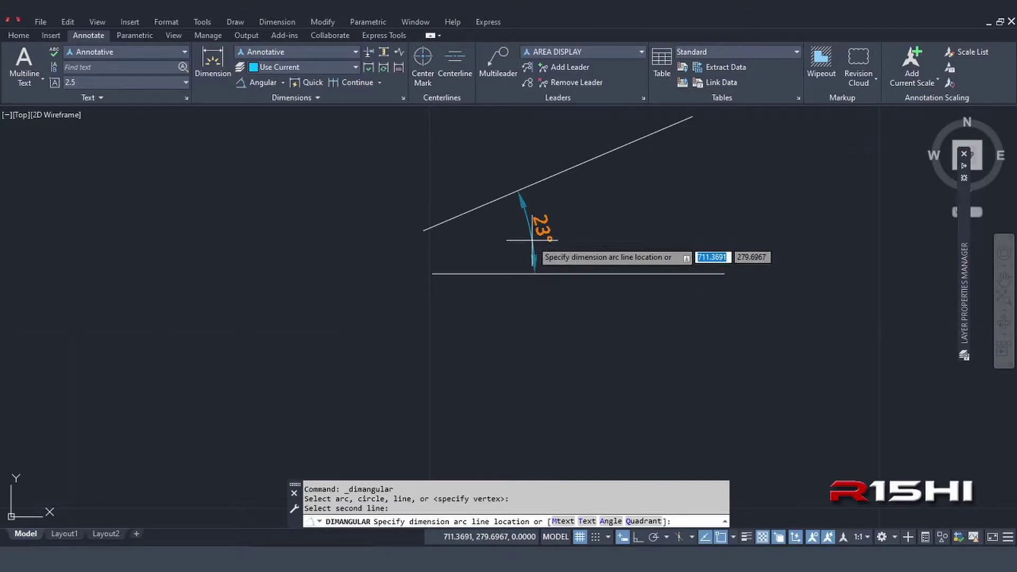
left_click(535, 240)
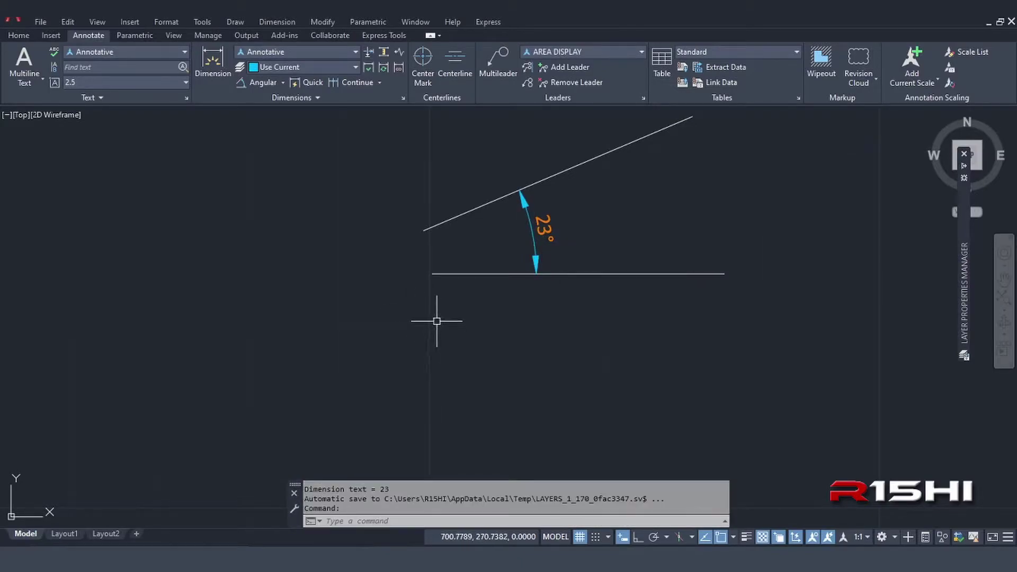
key("Return")
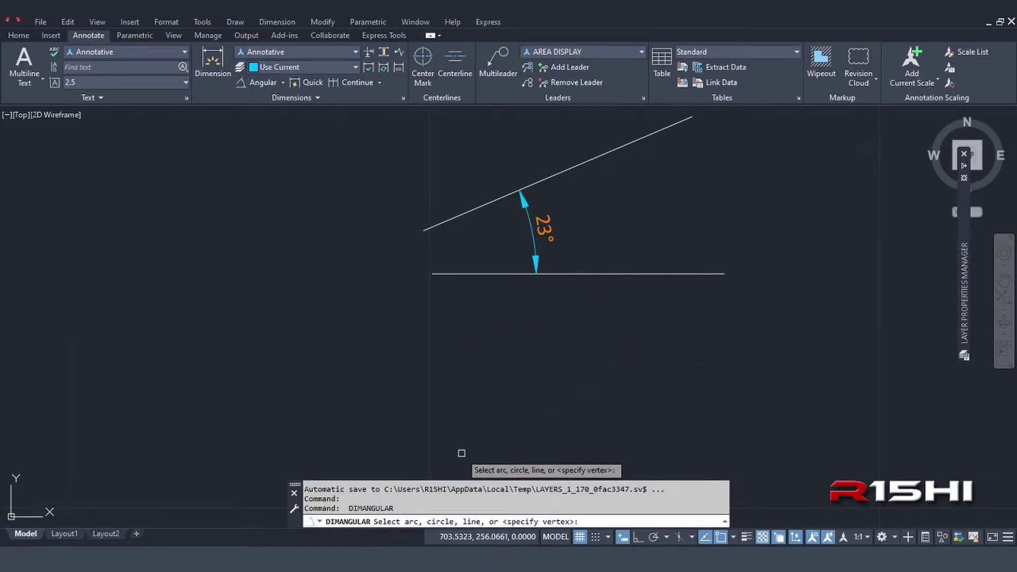
scroll(688, 401, "down", 5)
scroll(643, 392, "down", 3)
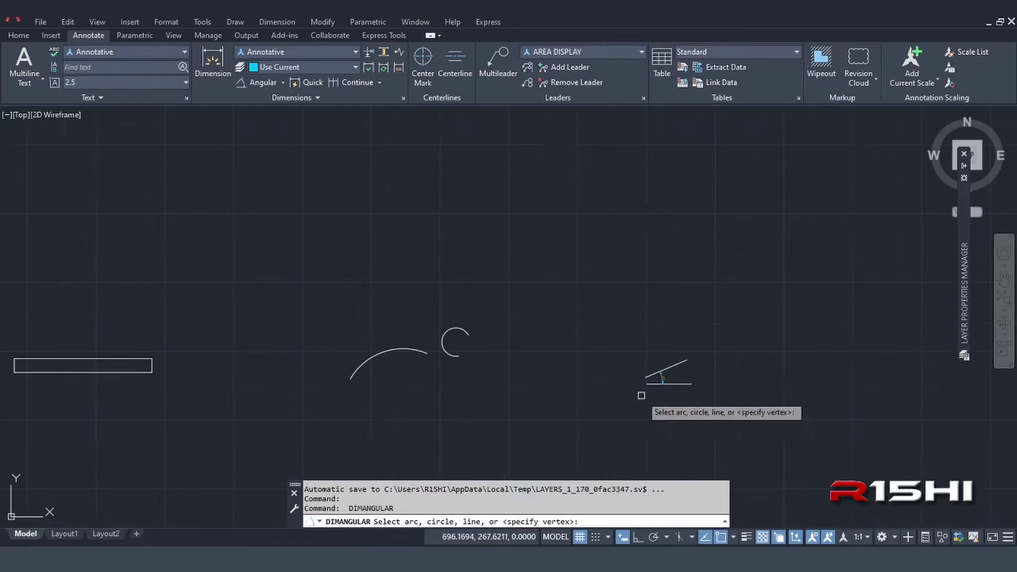
scroll(455, 403, "up", 6)
middle_click_drag(455, 275, 454, 368)
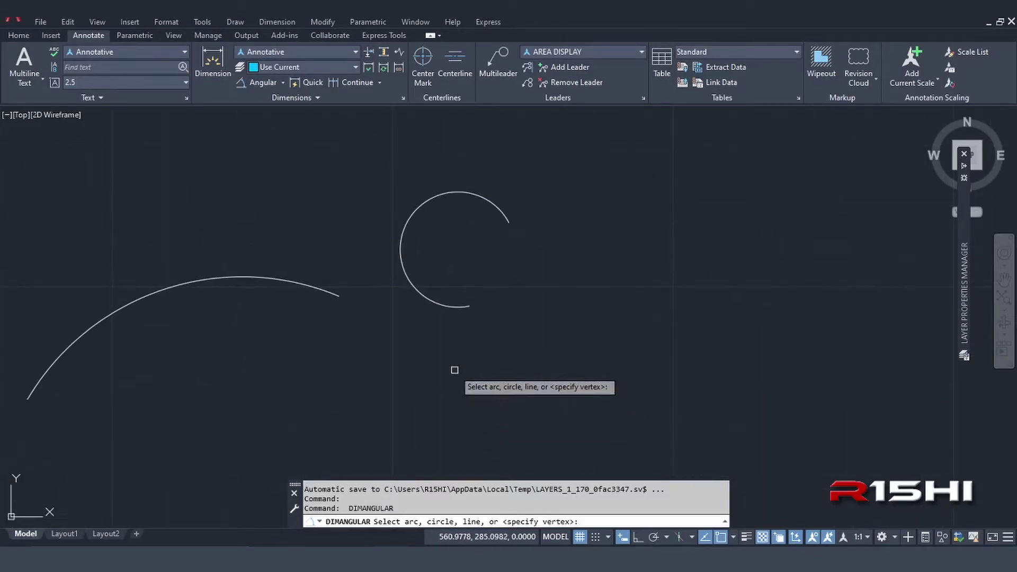
left_click(447, 306)
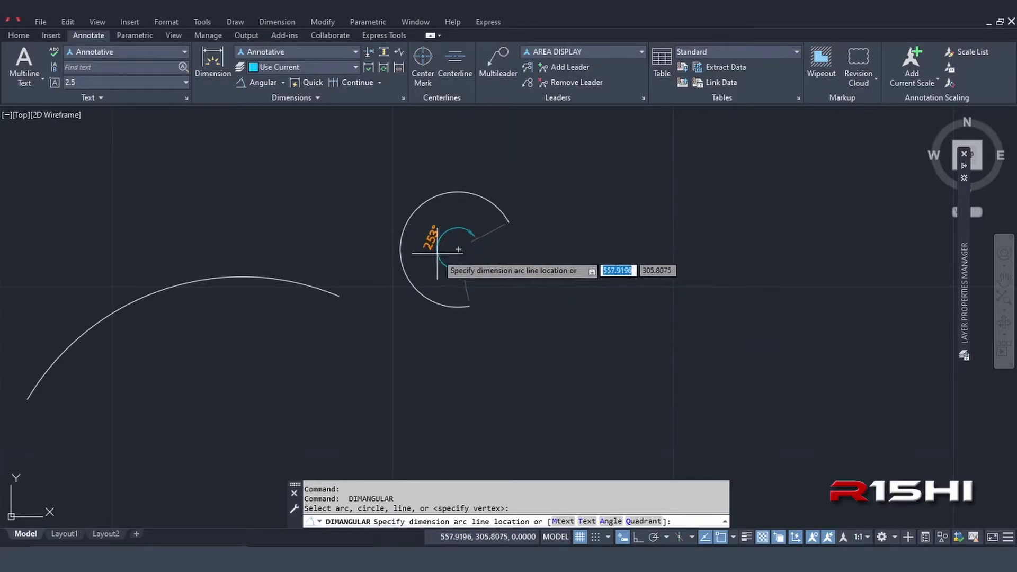
left_click(492, 267)
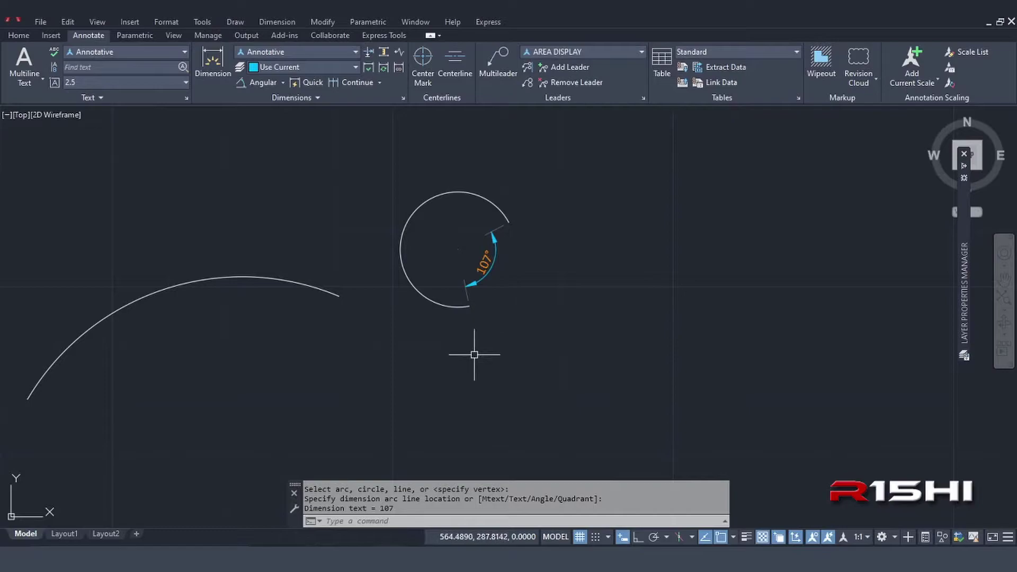
left_click_drag(600, 289, 442, 229)
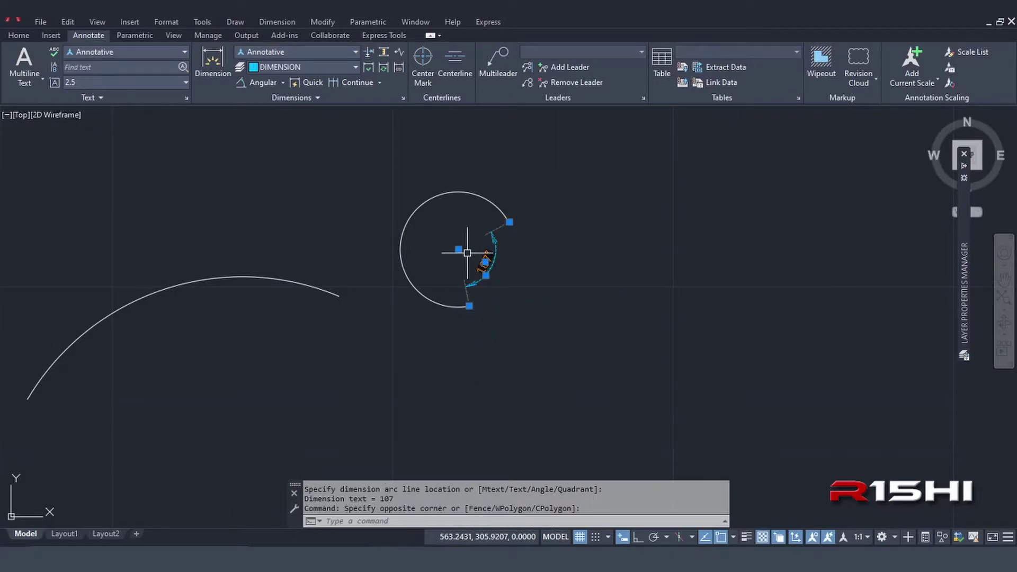
key("Delete")
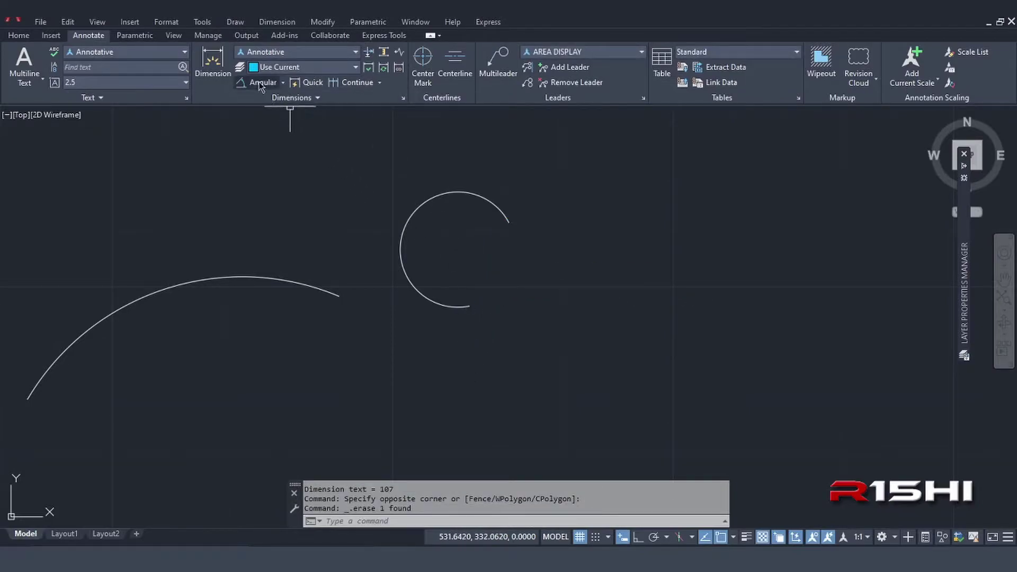
Cancel a started angular dimension and erase the 23° angle dimension
left_click(259, 82)
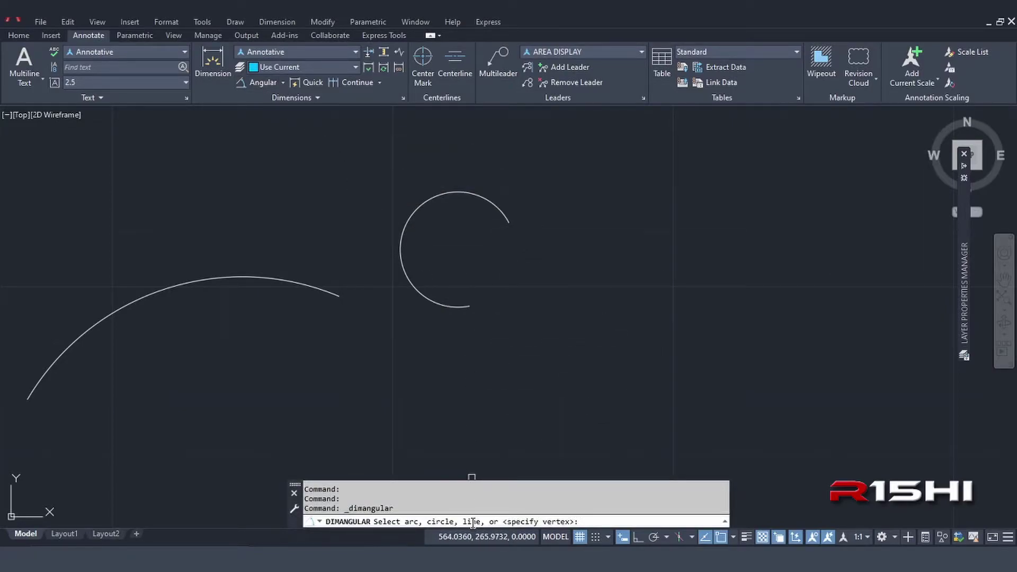
scroll(461, 331, "down", 3)
scroll(641, 332, "up", 2)
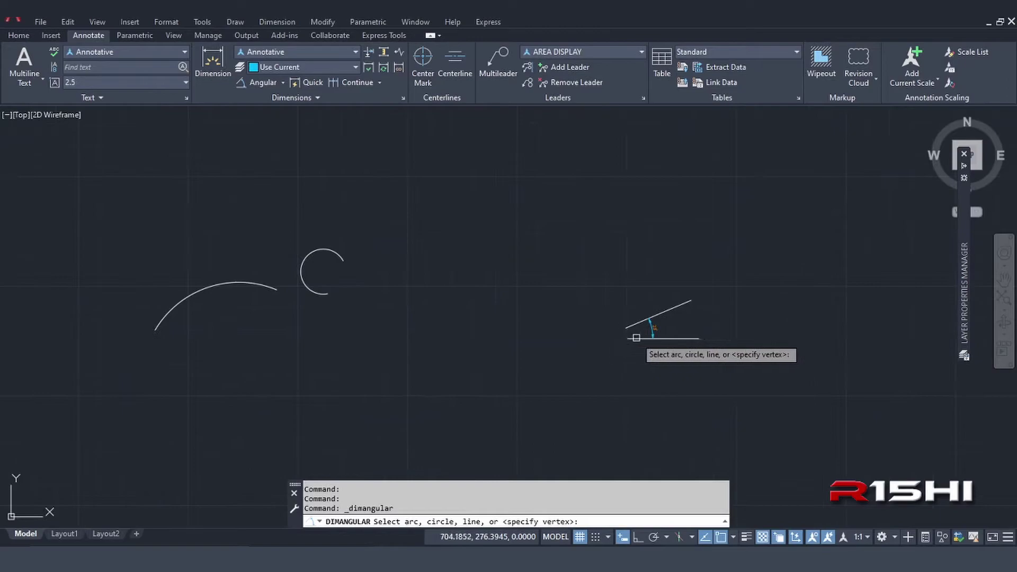
scroll(649, 333, "up", 4)
scroll(649, 332, "down", 2)
key("Escape")
left_click(647, 337)
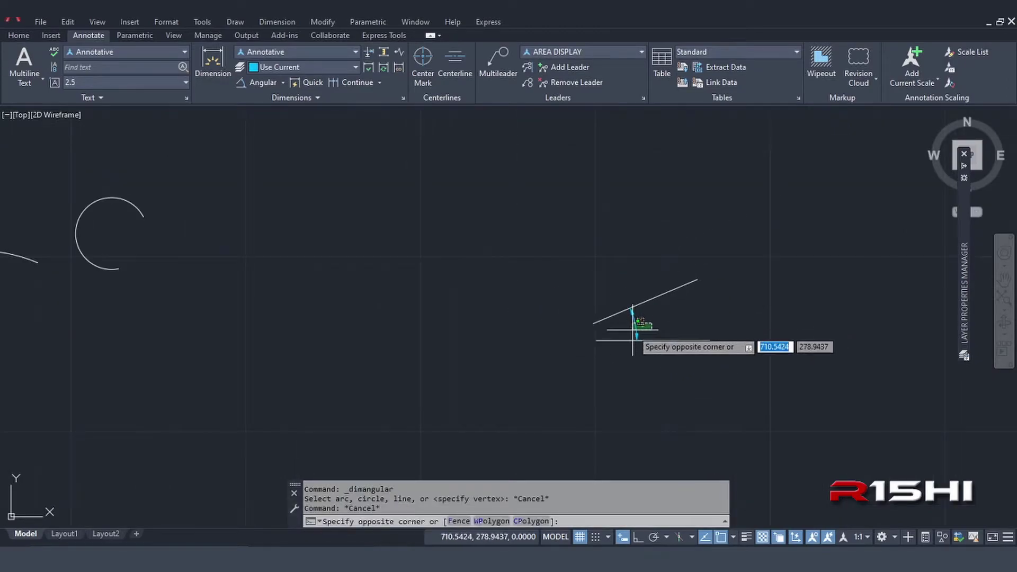
left_click(604, 314)
key("Delete")
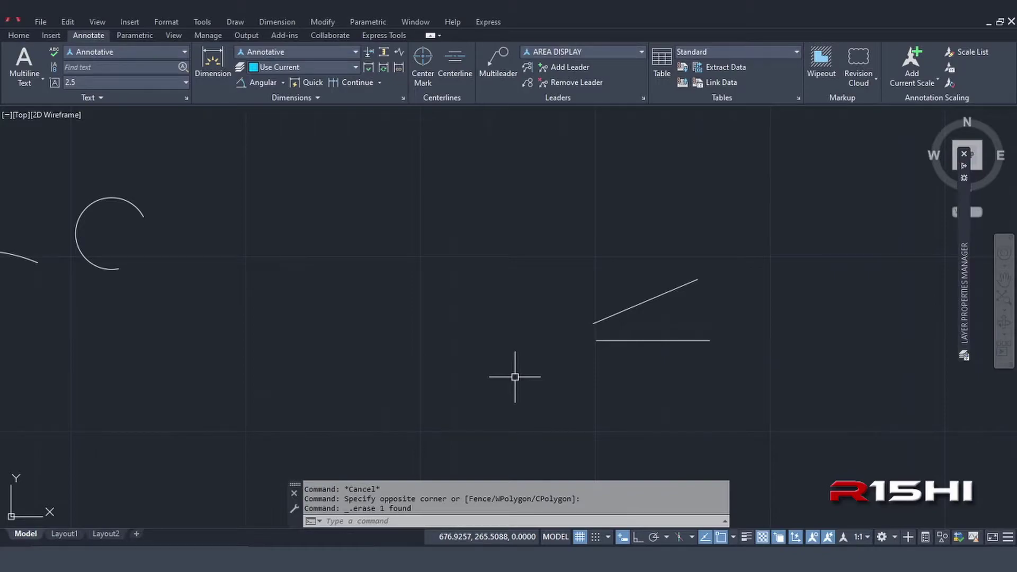
type("L")
Draw a vertical line through both lines and give it the slanted line's properties
key("Return")
left_click(620, 279)
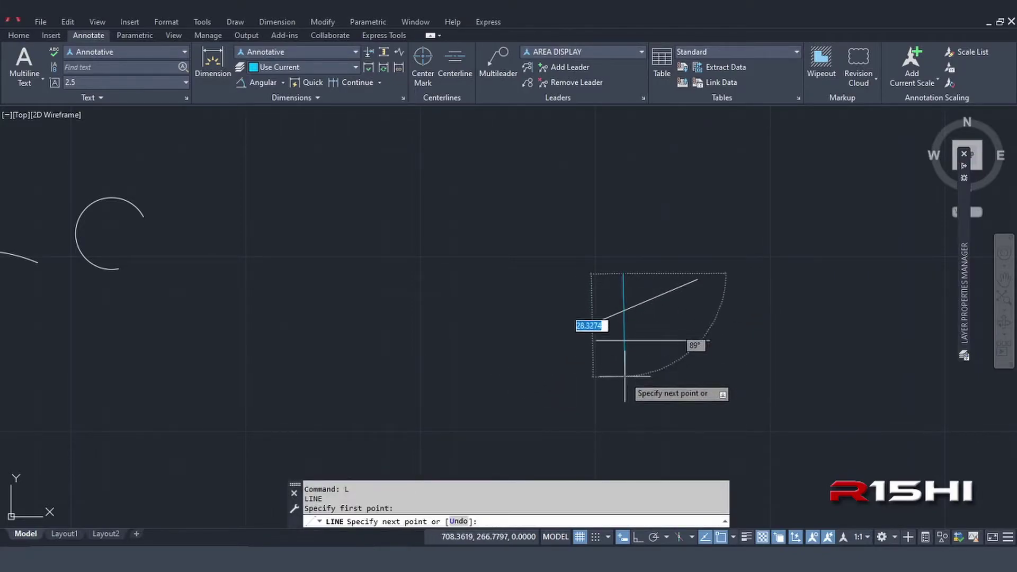
key("Escape")
left_click(672, 289)
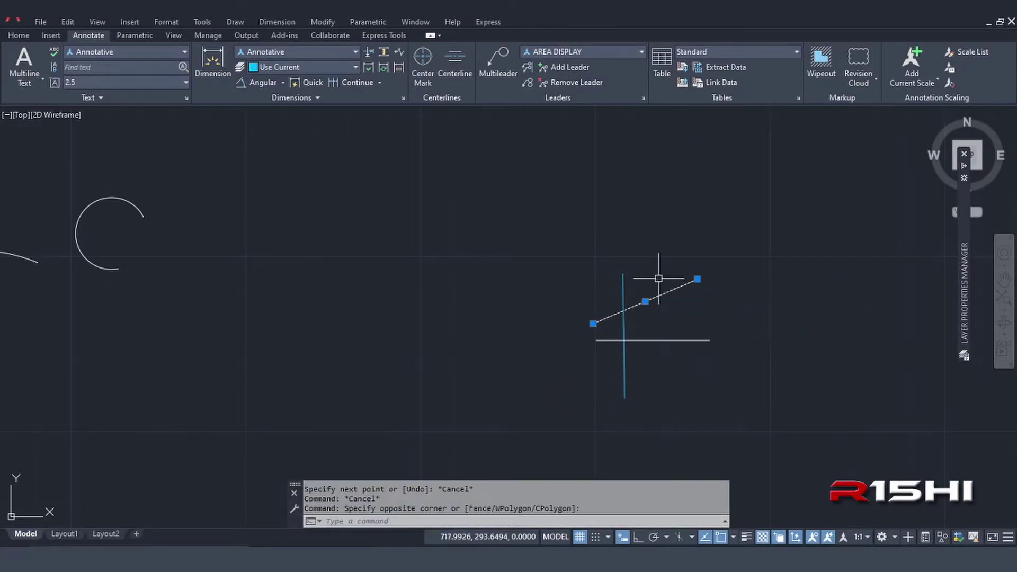
type("MA")
key("Return")
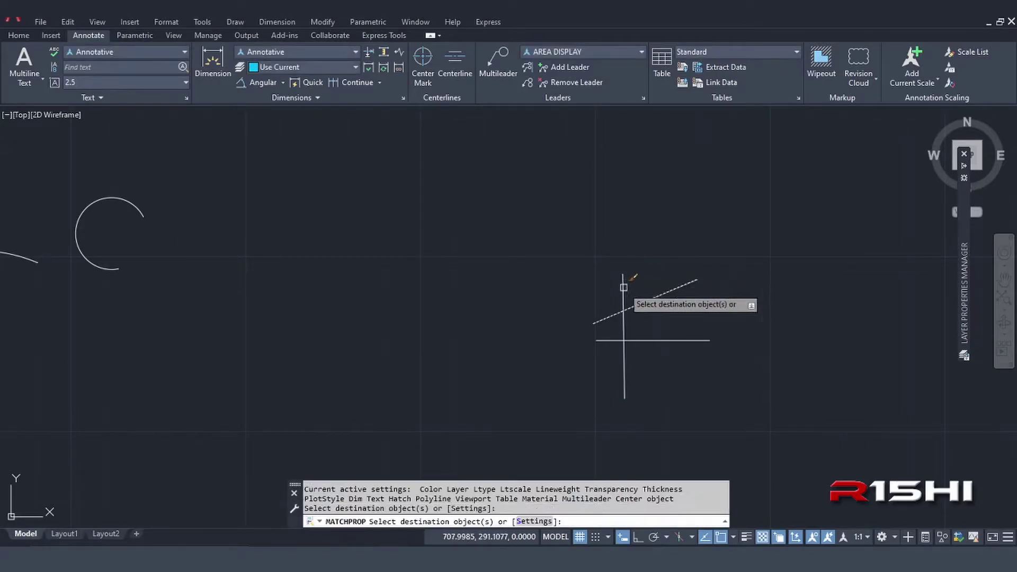
key("Escape")
key("Escape")
scroll(626, 322, "up", 2)
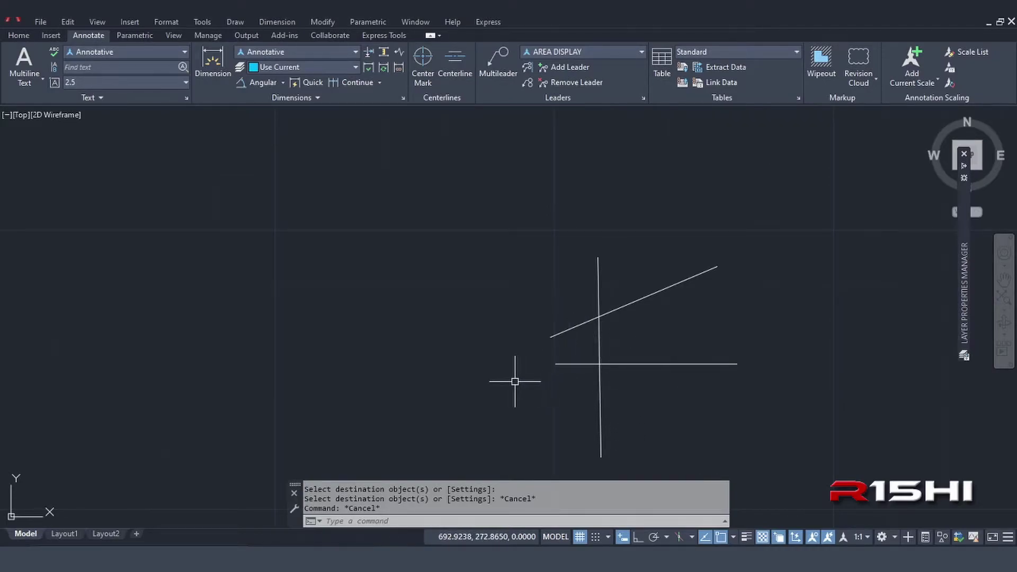
left_click(256, 85)
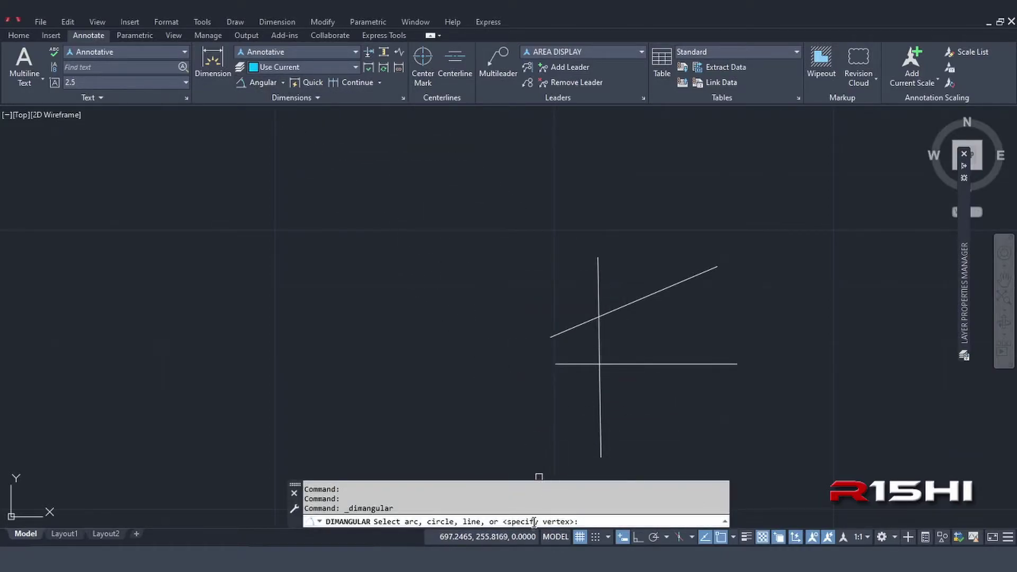
Place a 68° vertex-based angle dimension at the vertical and slanted lines' intersection, then erase it
key("Return")
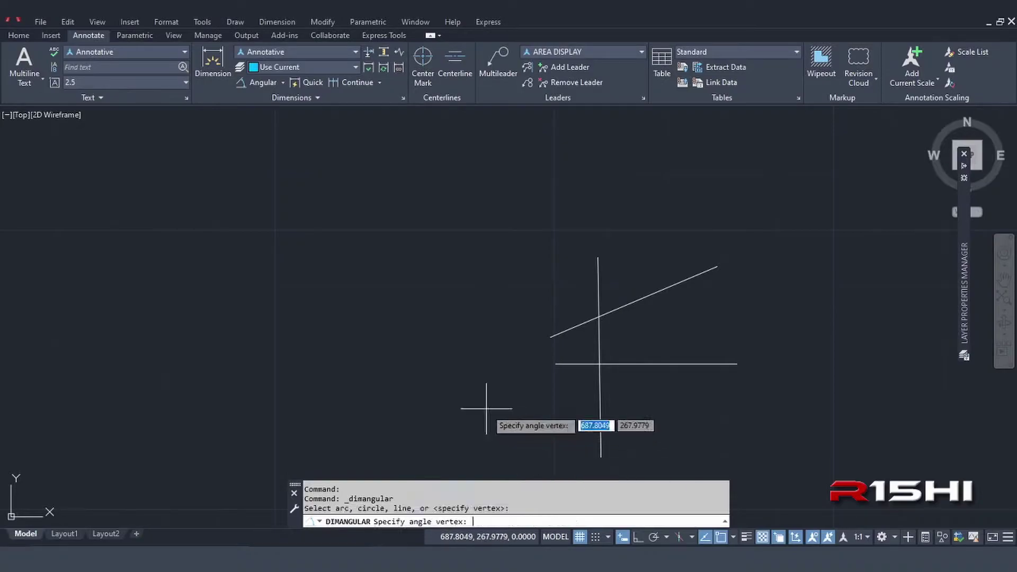
scroll(620, 332, "up", 2)
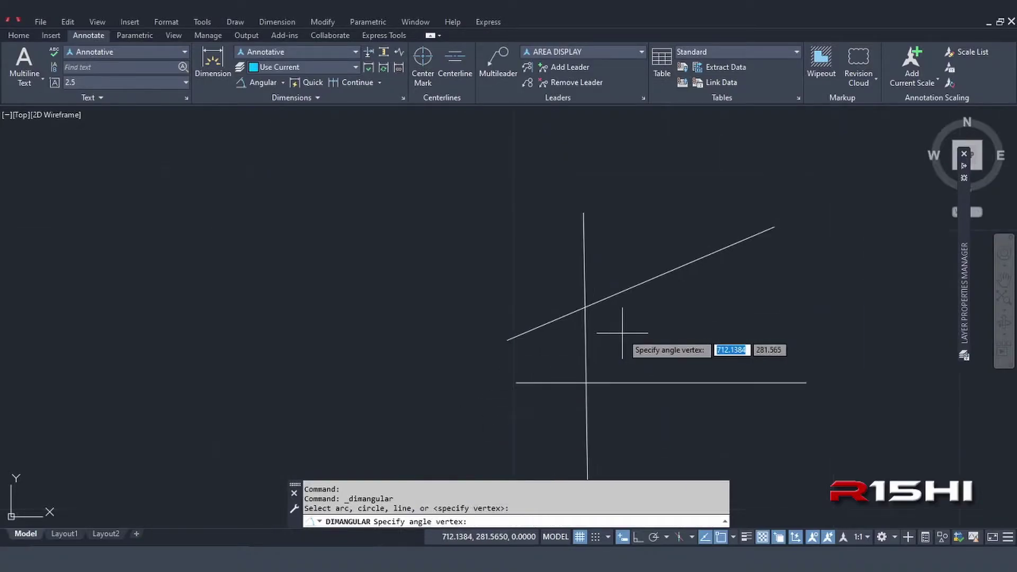
left_click(587, 307)
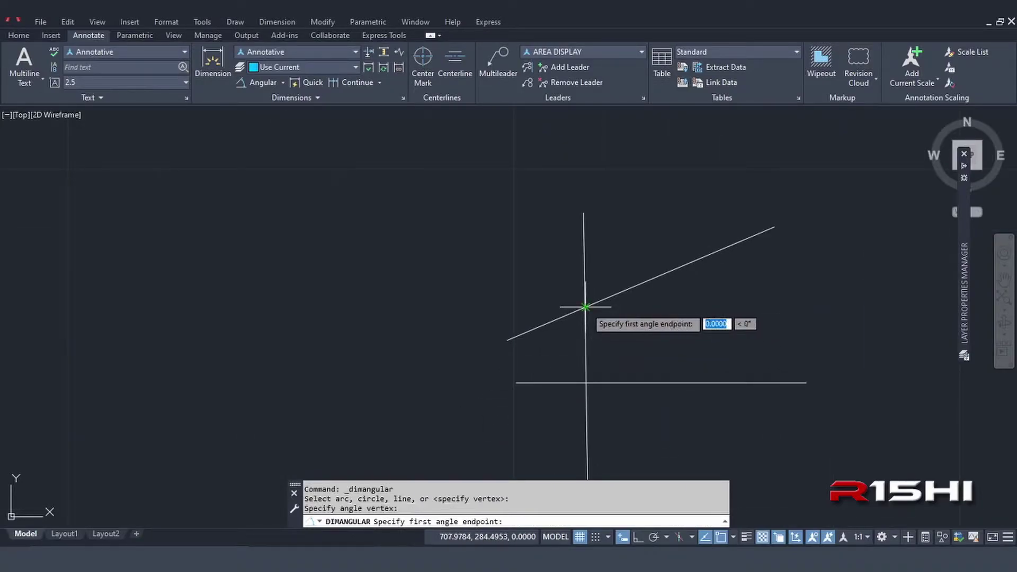
left_click(584, 233)
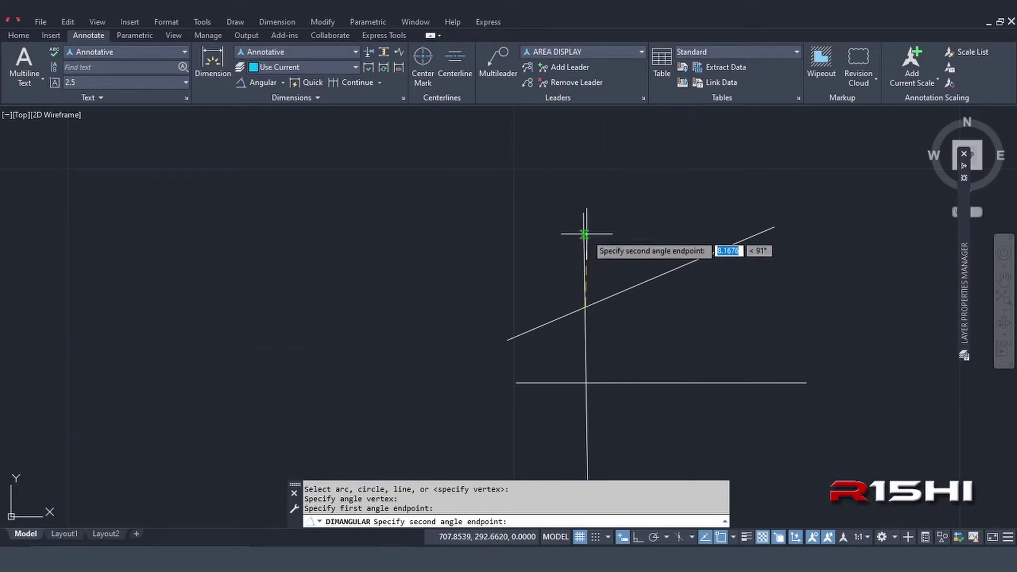
left_click(675, 268)
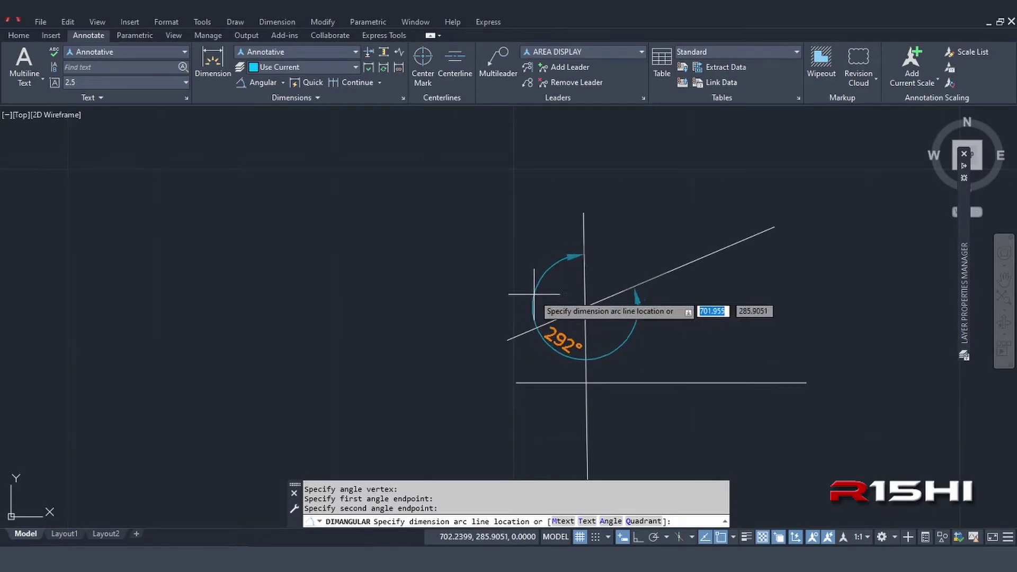
left_click(633, 245)
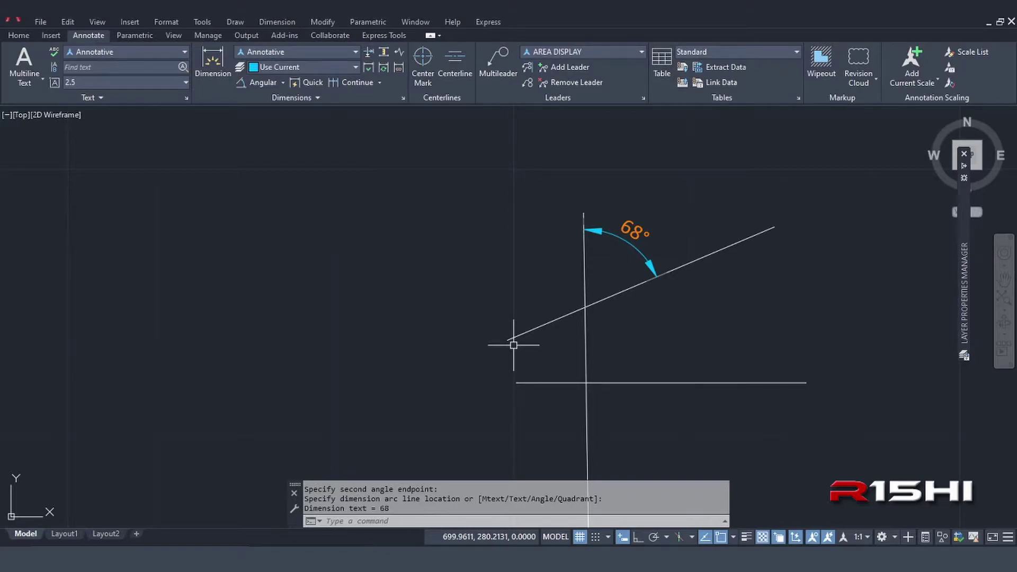
left_click(629, 239)
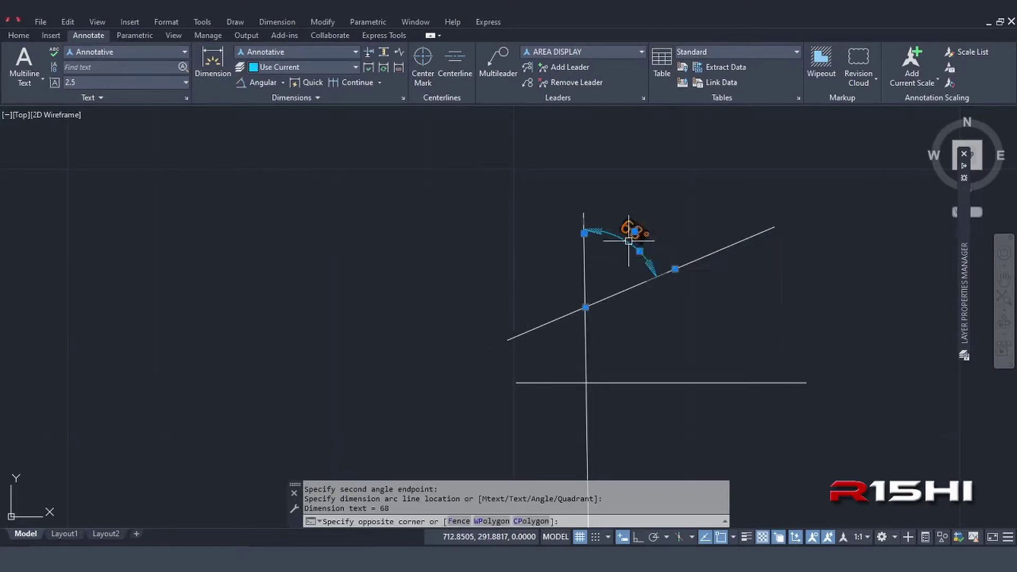
key("Delete")
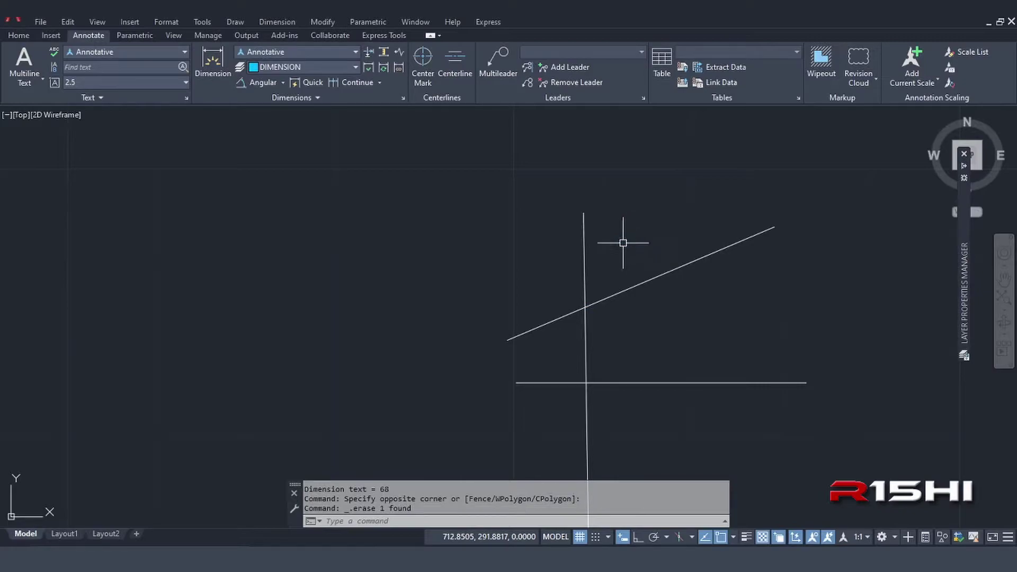
Place a 63.9679 arc-length dimension above the large arc
left_click(283, 83)
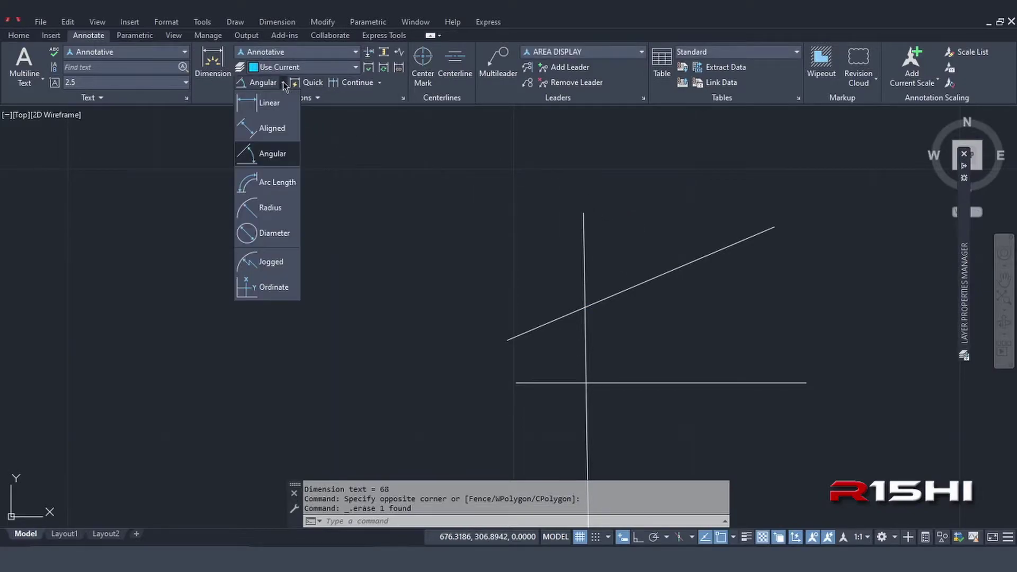
left_click(276, 195)
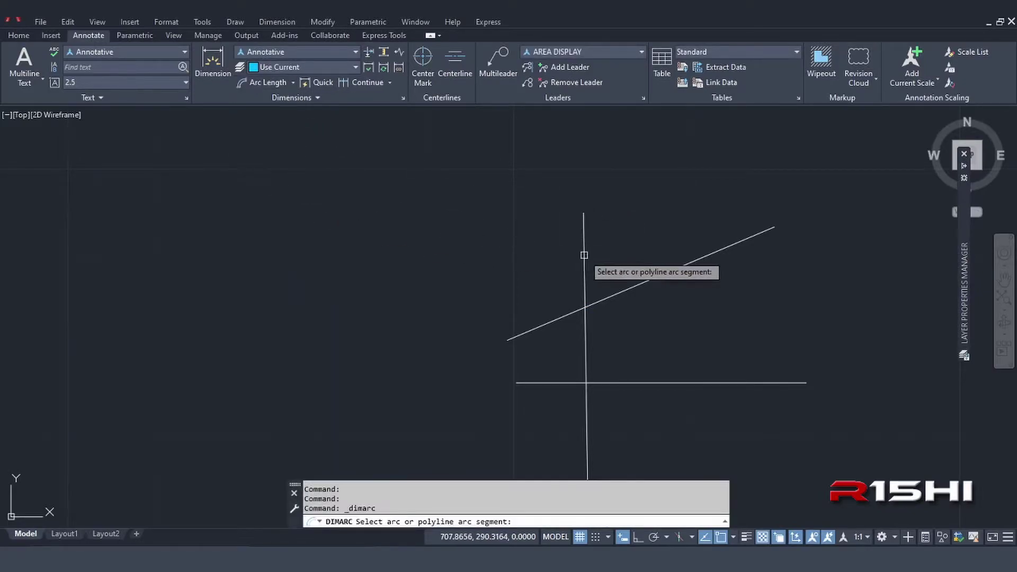
scroll(594, 259, "down", 5)
scroll(378, 246, "up", 2)
scroll(378, 246, "up", 4)
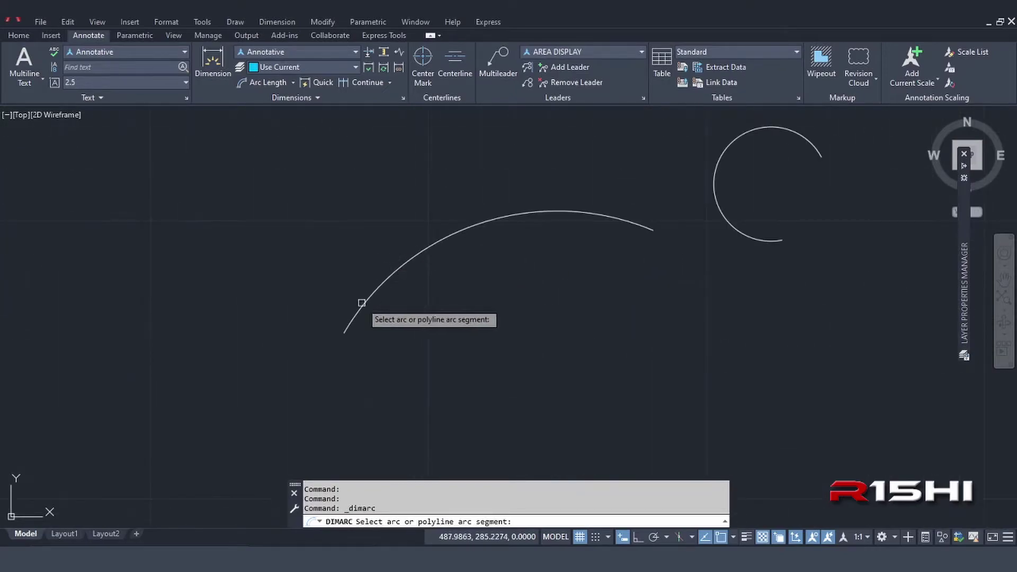
middle_click_drag(526, 241, 504, 288)
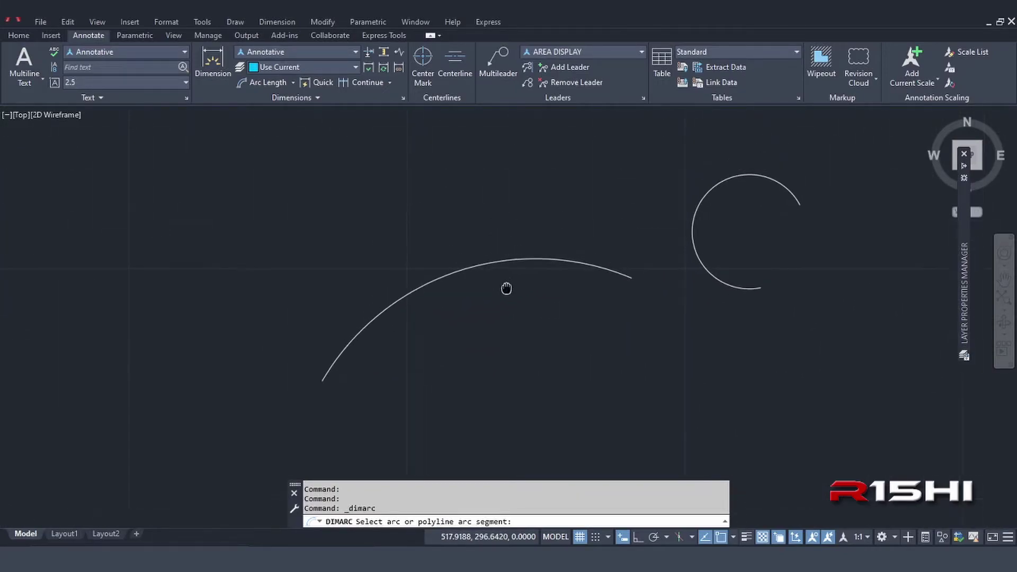
left_click(292, 82)
left_click(278, 182)
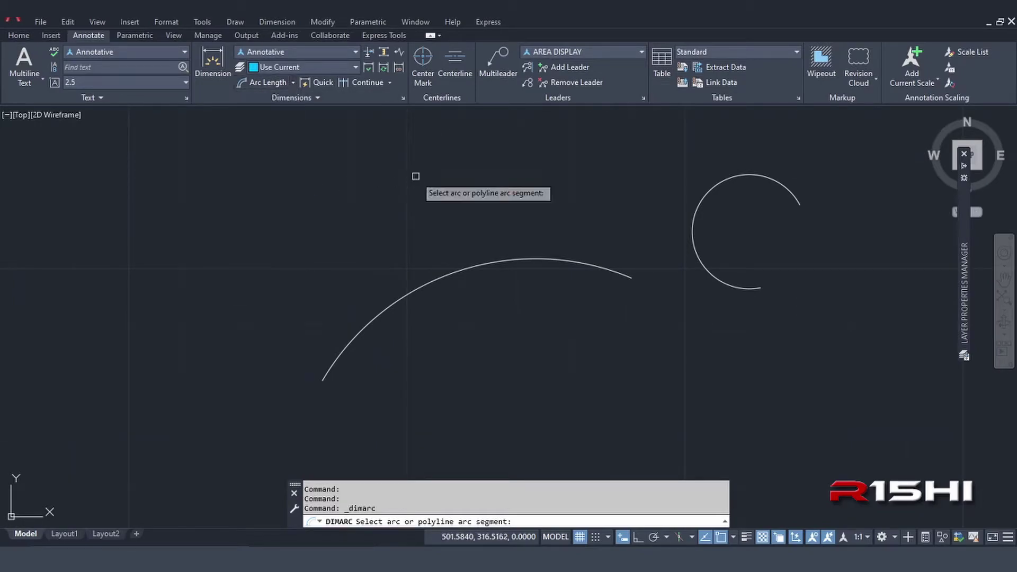
left_click(458, 271)
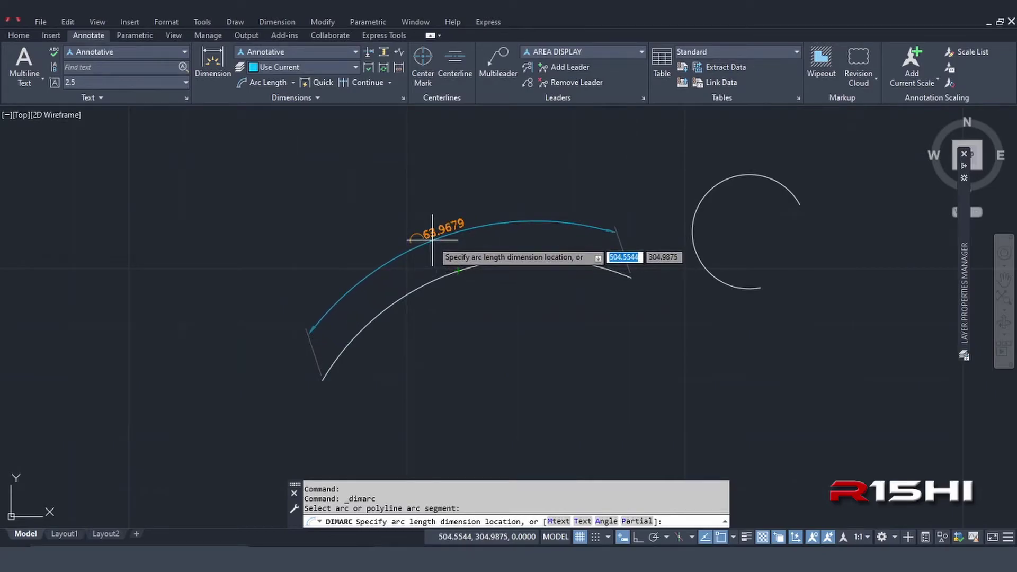
left_click(433, 240)
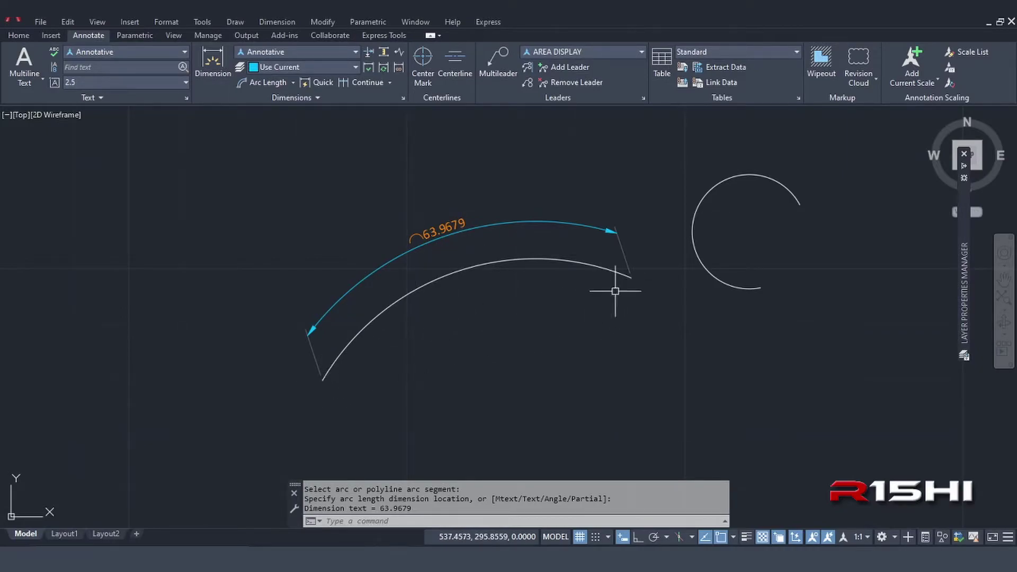
Add an aligned dimension between the arc's lower and right endpoints, placed below the arc
left_click(293, 83)
left_click(263, 127)
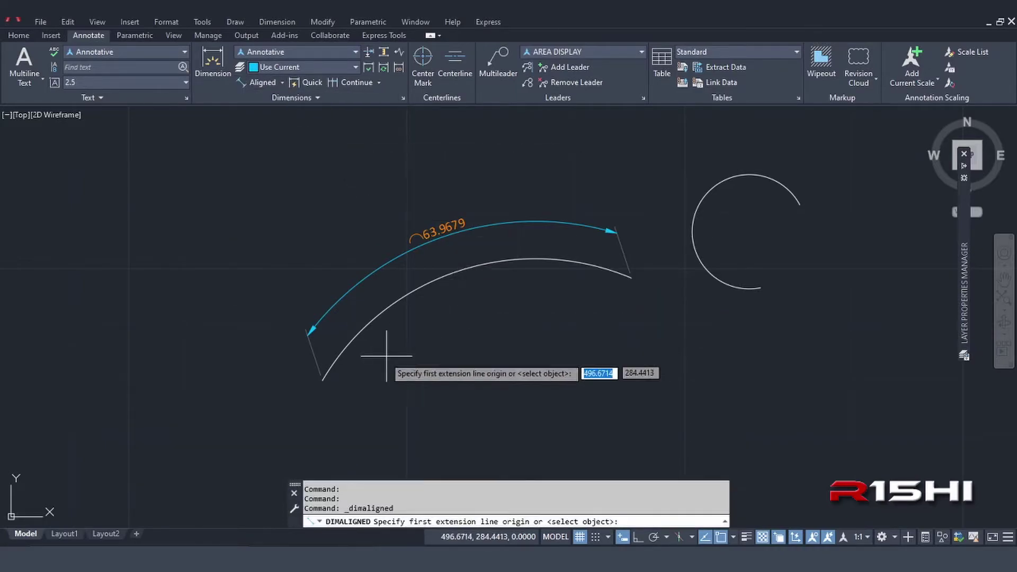
left_click(323, 378)
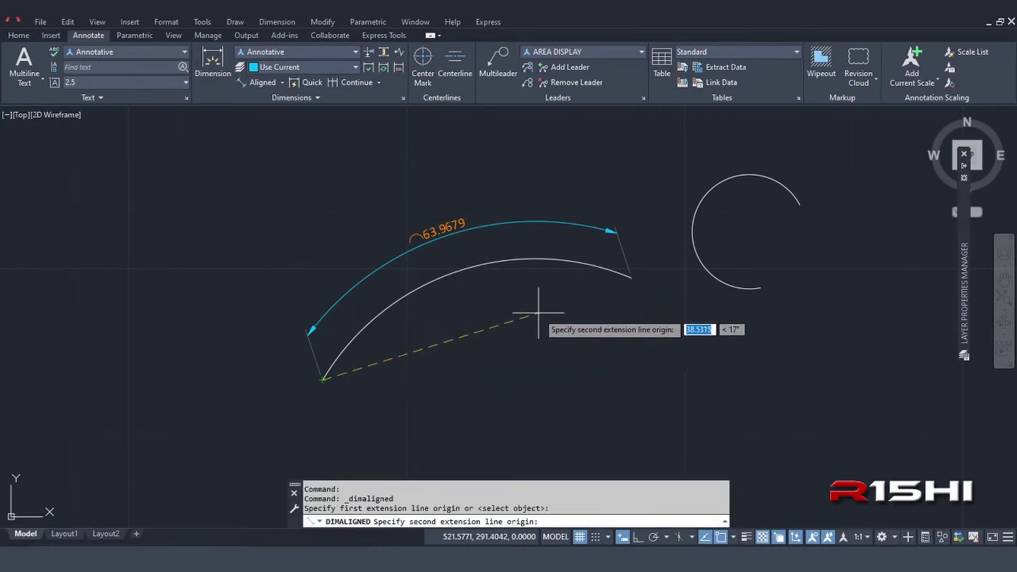
left_click(631, 277)
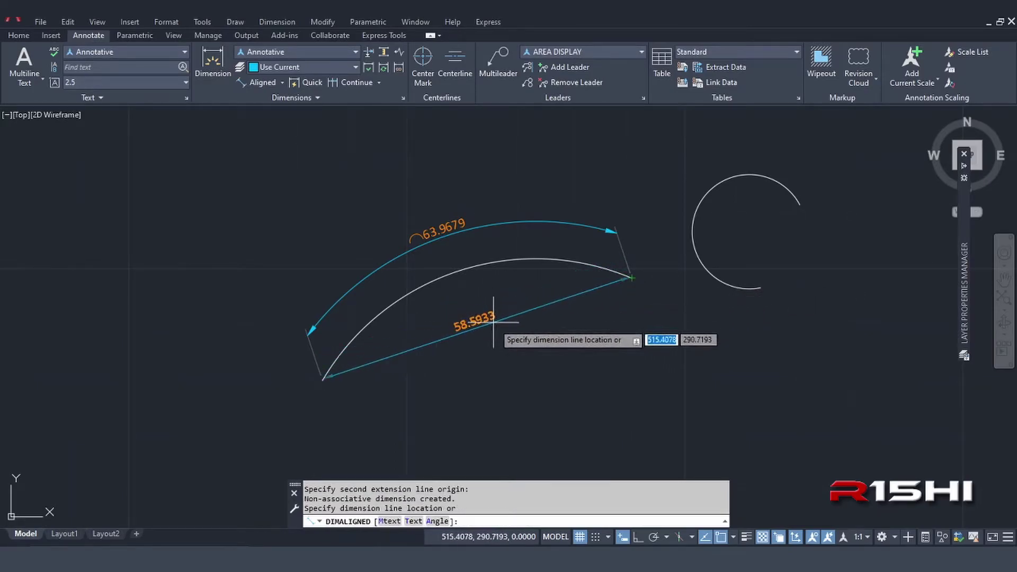
left_click(502, 359)
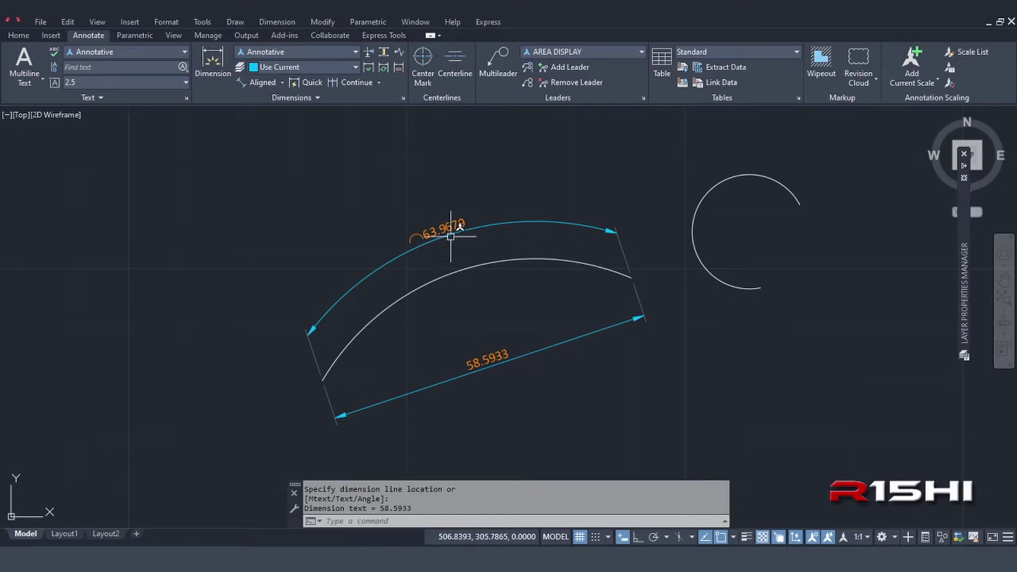
Erase both the aligned and arc-length dimensions
left_click(525, 392)
left_click(479, 354)
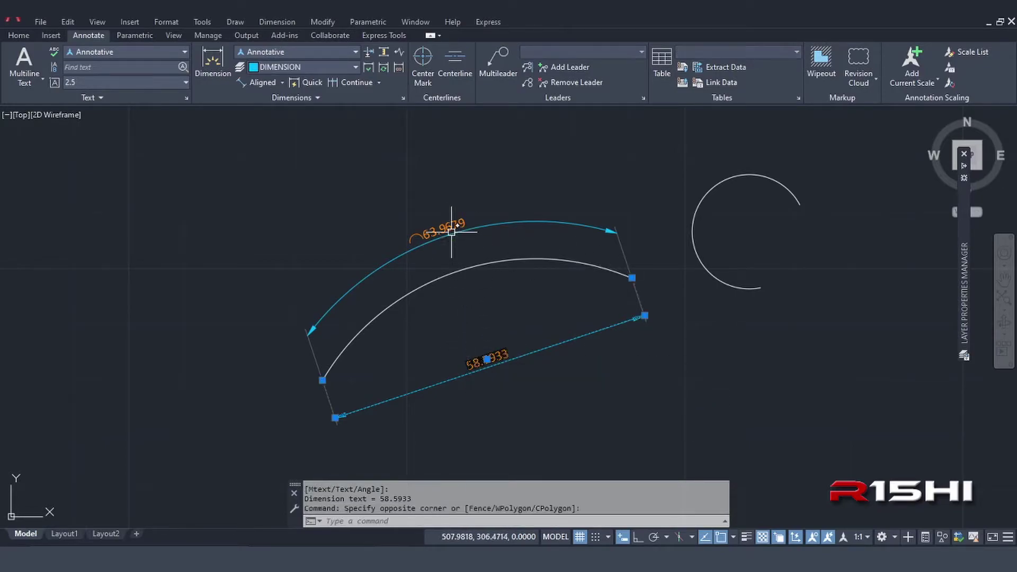
left_click(454, 214)
left_click(418, 239)
key("Delete")
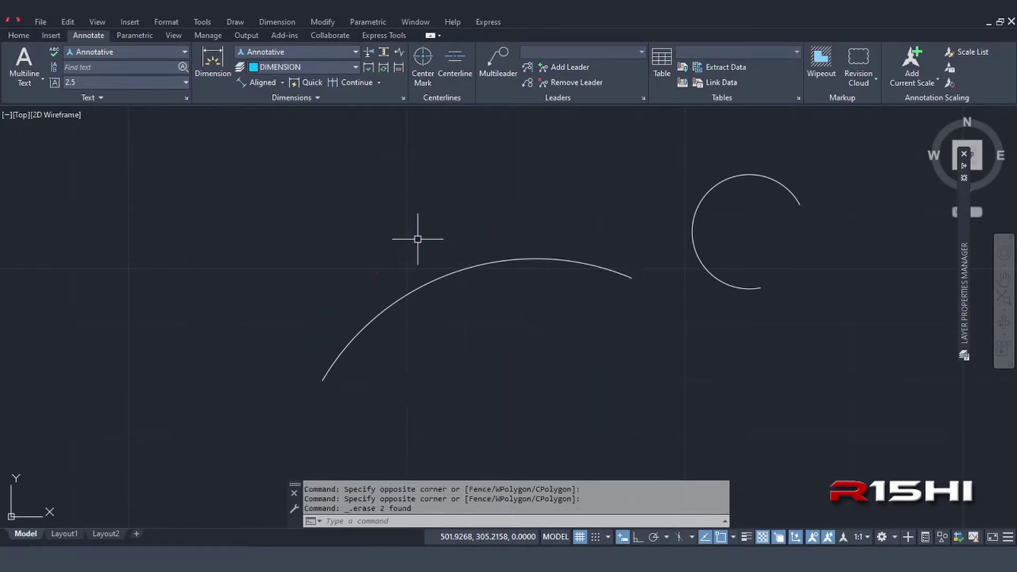
type("L")
Draw a line across the arc near its peak and give it the arc's white style
key("Return")
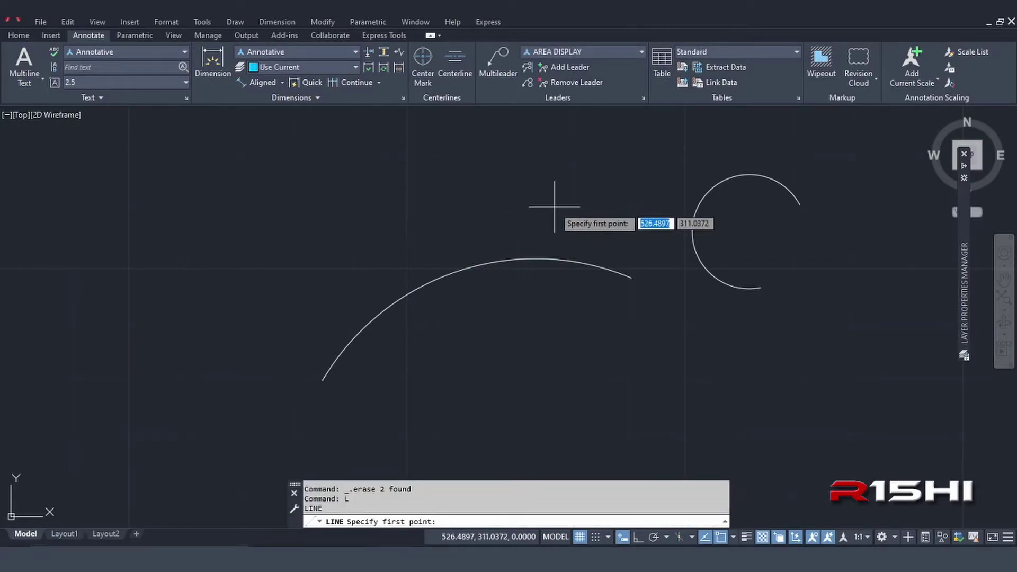
left_click(553, 208)
left_click(532, 356)
key("Escape")
left_click(601, 267)
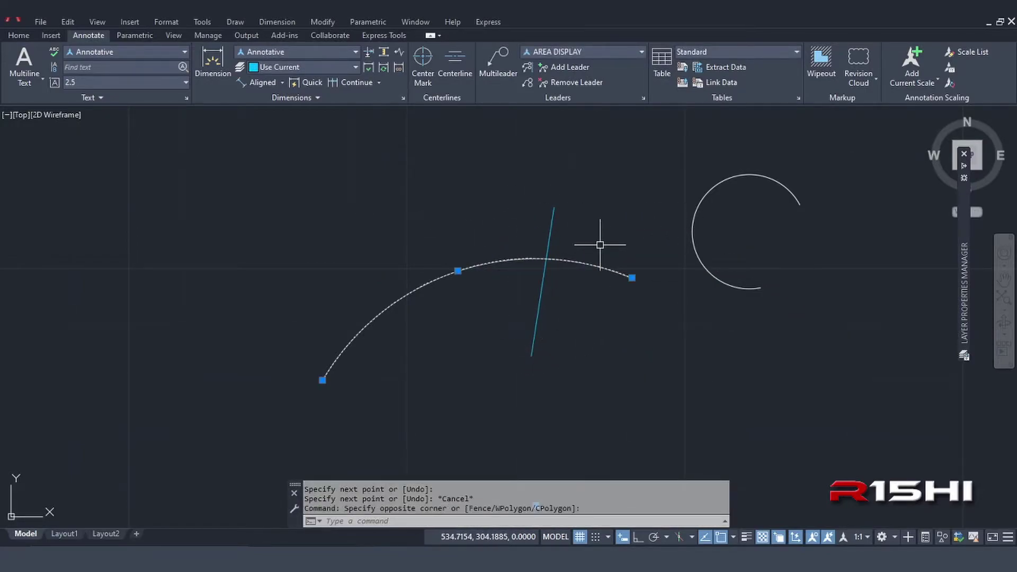
type("MA")
key("Return")
left_click(586, 295)
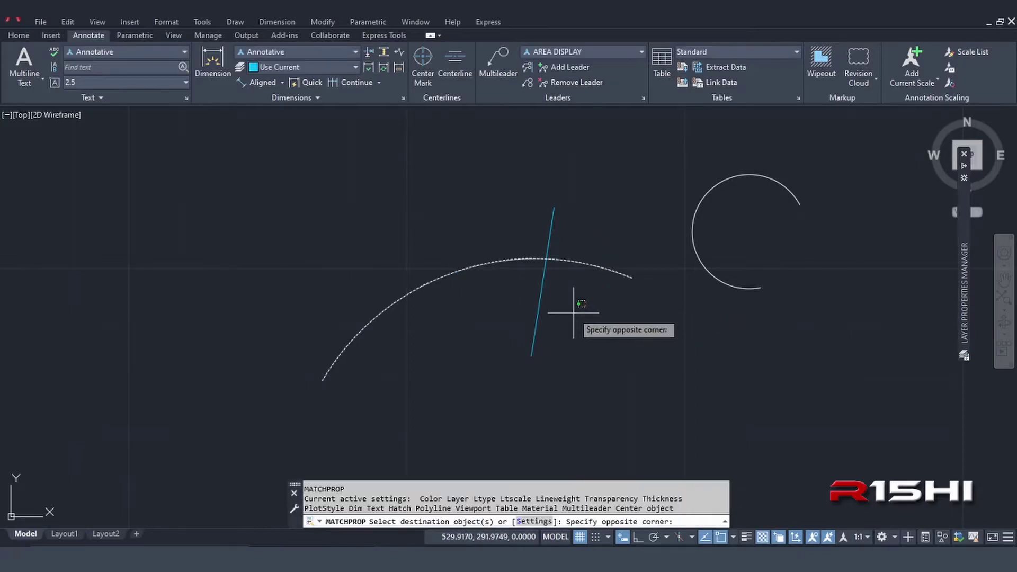
left_click(510, 333)
key("Escape")
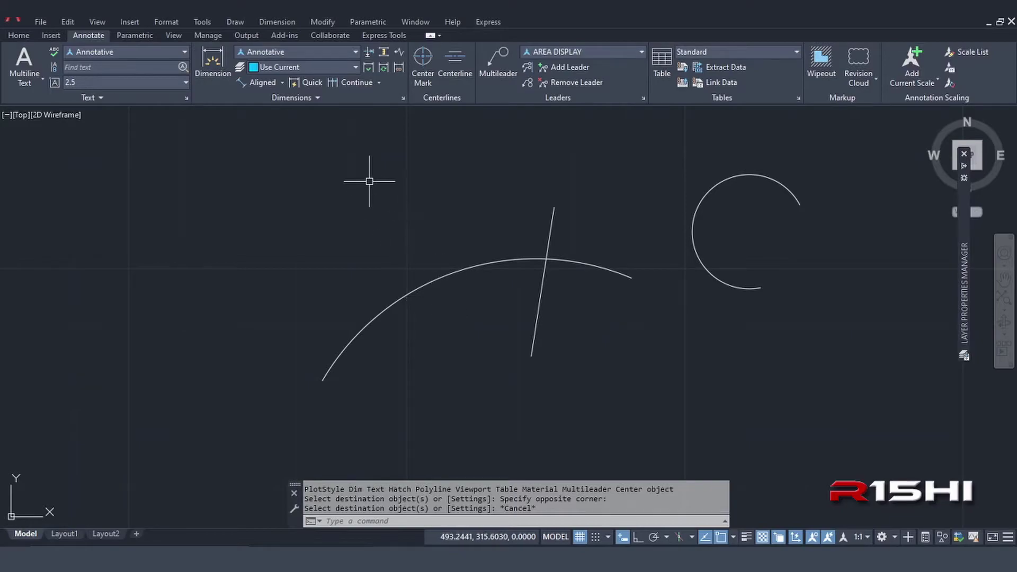
Add a 48.1264 partial arc-length dimension from the arc's lower end to the crossing line
left_click(284, 83)
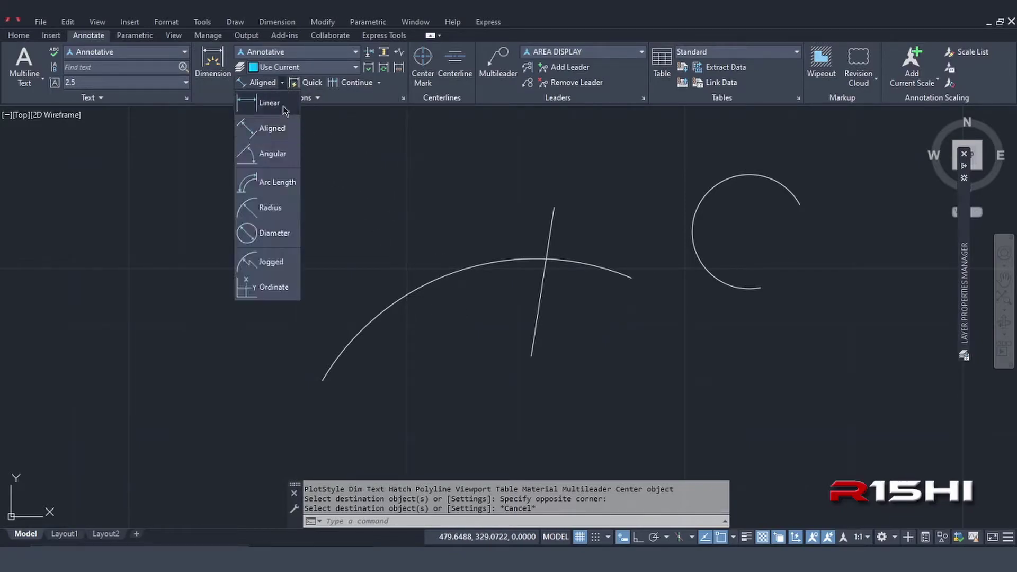
left_click(275, 180)
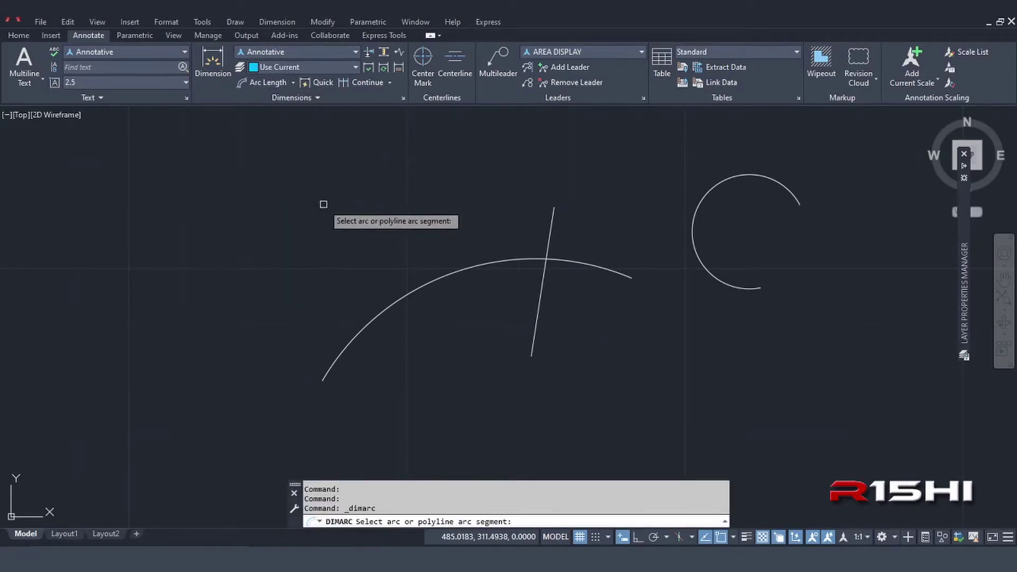
left_click(424, 285)
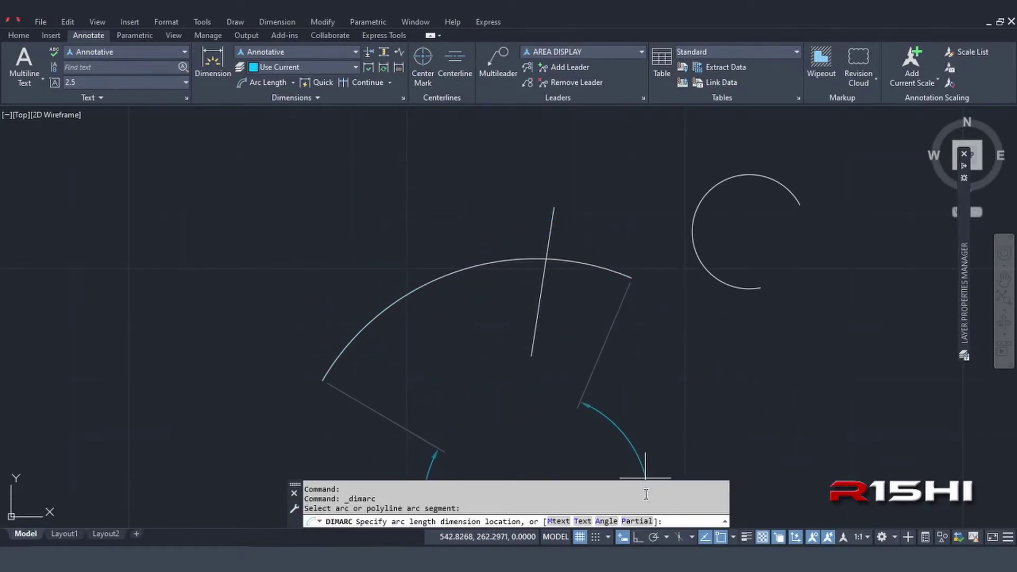
left_click(637, 520)
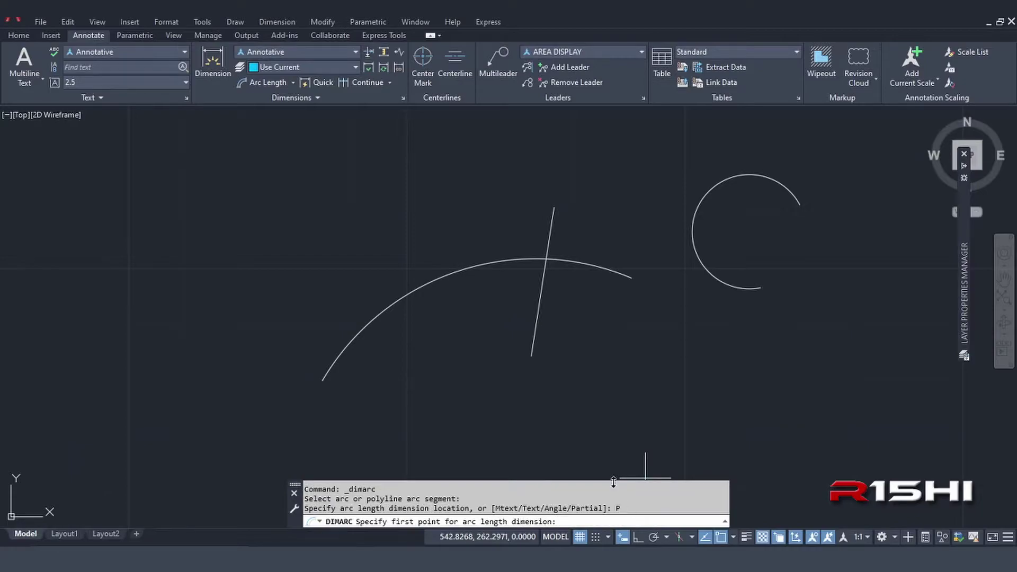
left_click(322, 379)
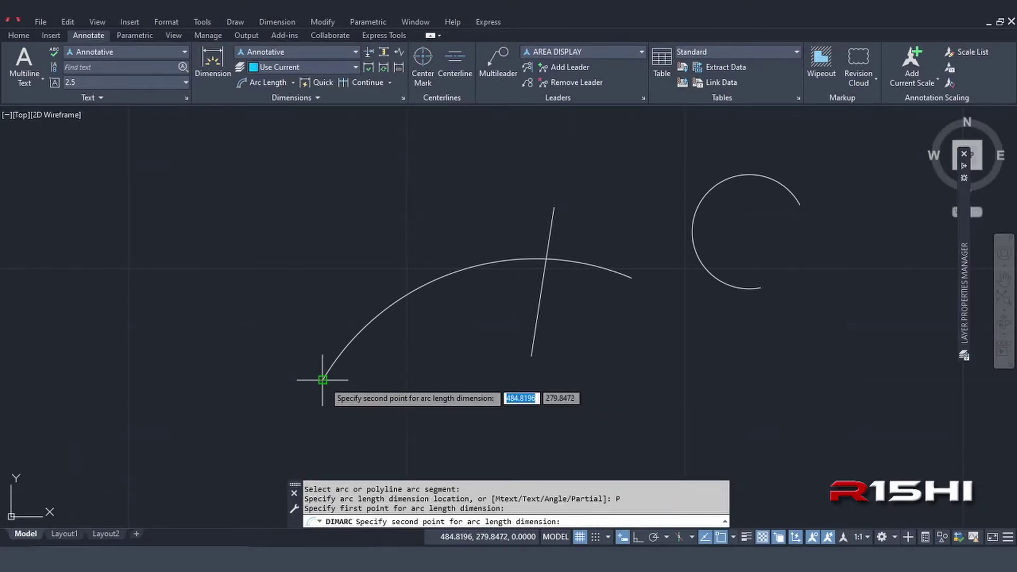
left_click(546, 258)
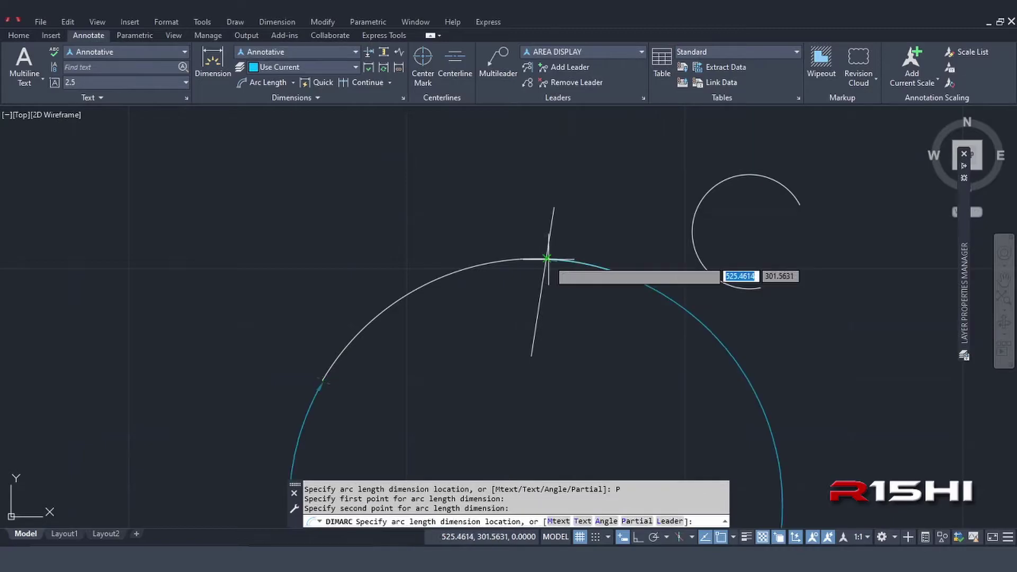
left_click(483, 228)
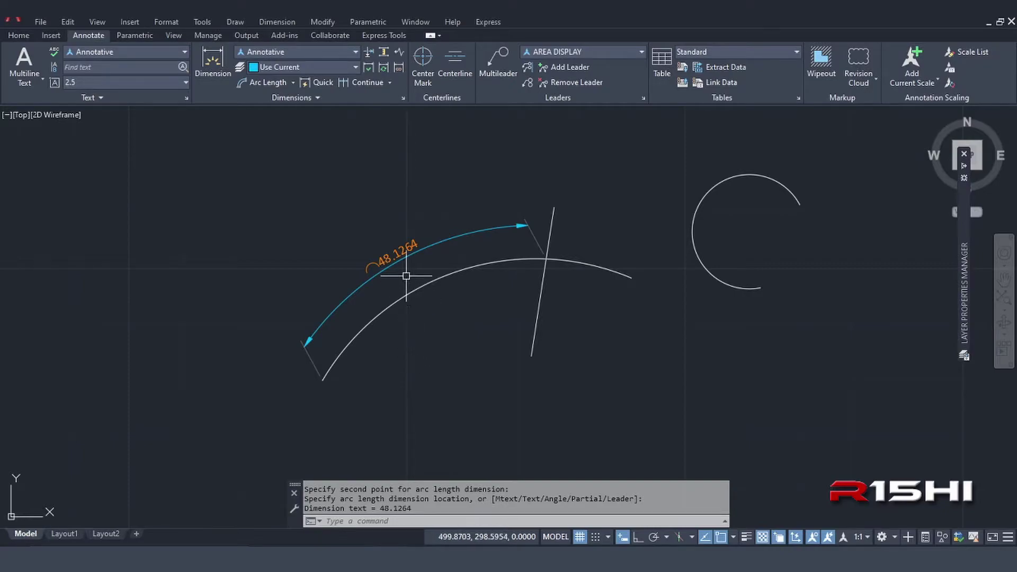
left_click(295, 84)
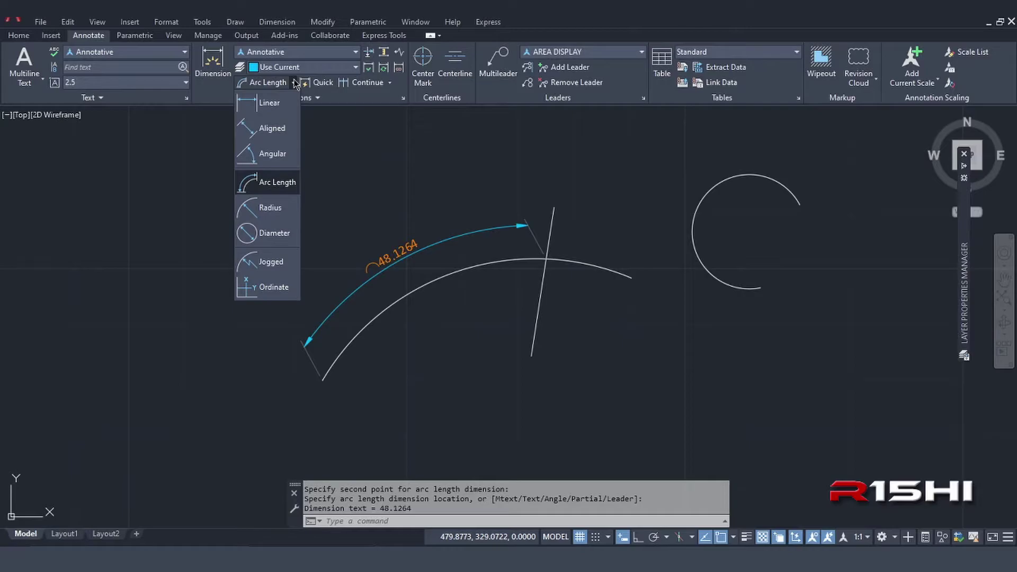
Dimension the large arc's radius as R44.4675, with the text above right
left_click(295, 84)
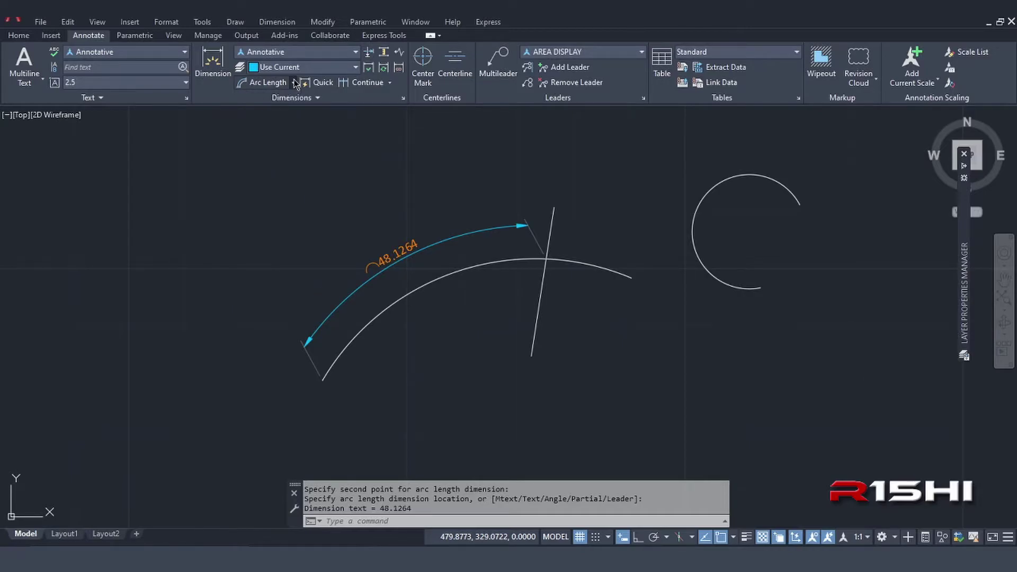
left_click(296, 83)
left_click(262, 203)
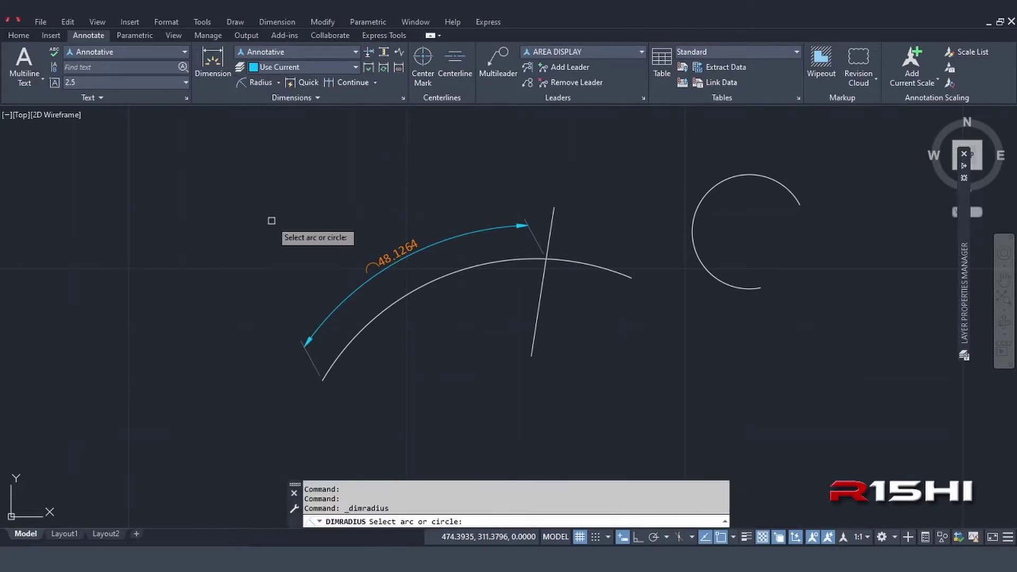
left_click(405, 296)
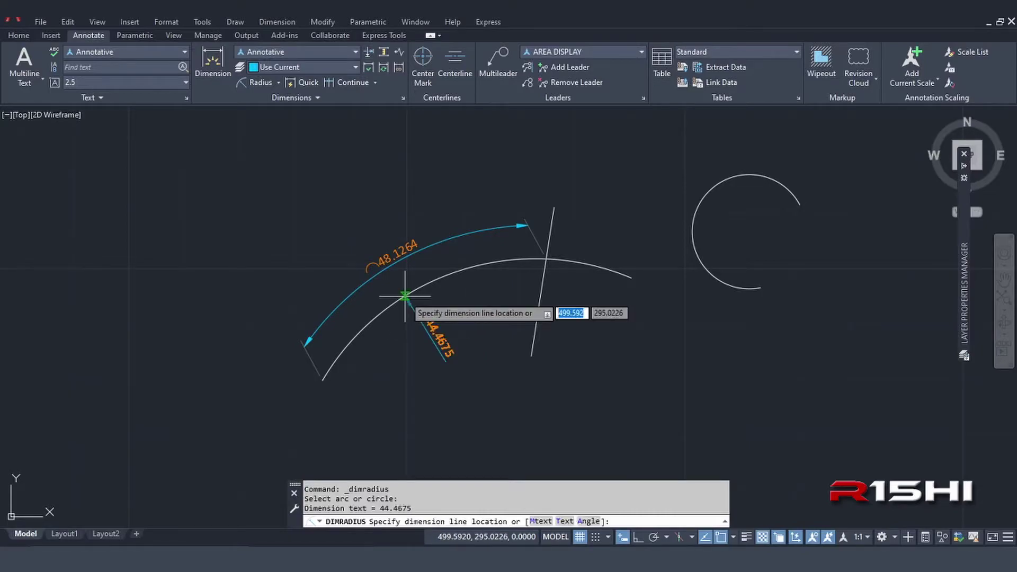
scroll(343, 219, "down", 2)
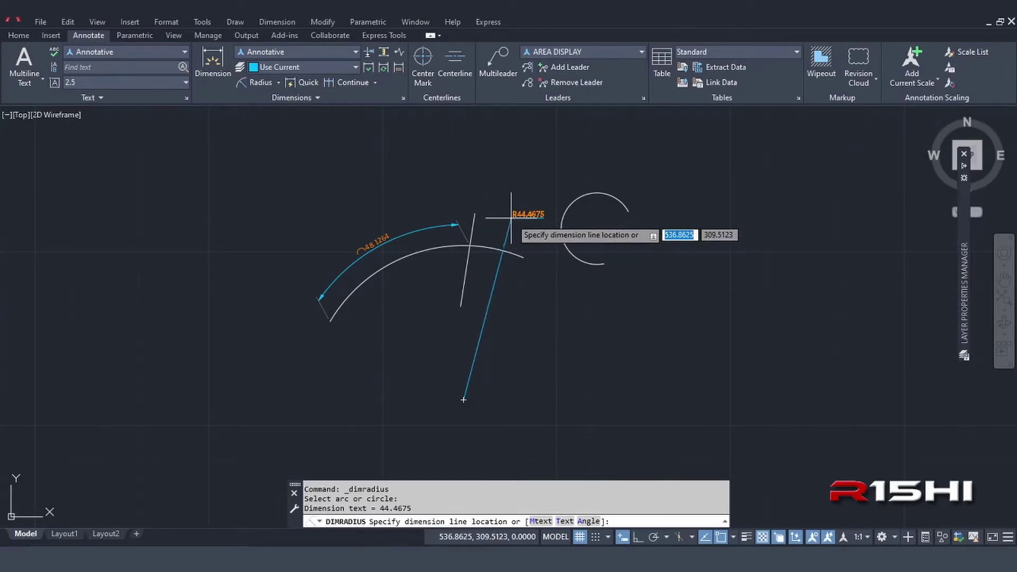
left_click(511, 217)
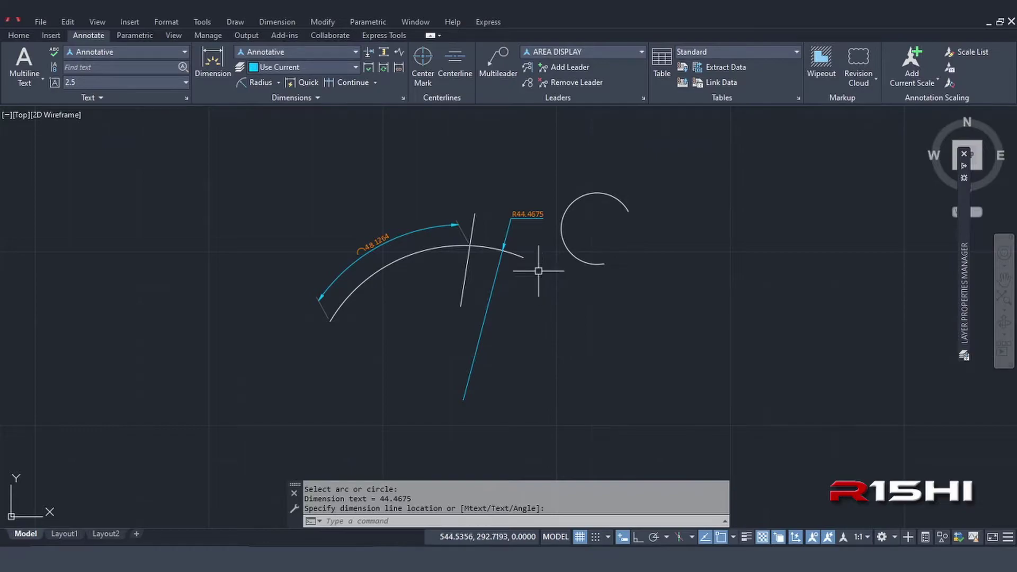
left_click(279, 83)
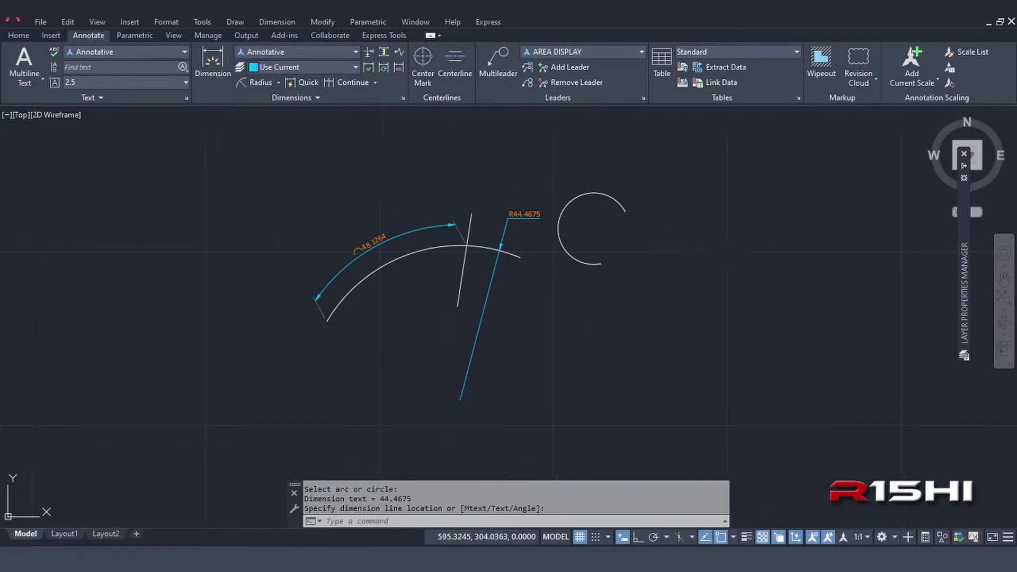
Draw a new circle of radius 10
middle_click_drag(884, 261, 626, 277)
type("c")
key("Return")
left_click(531, 268)
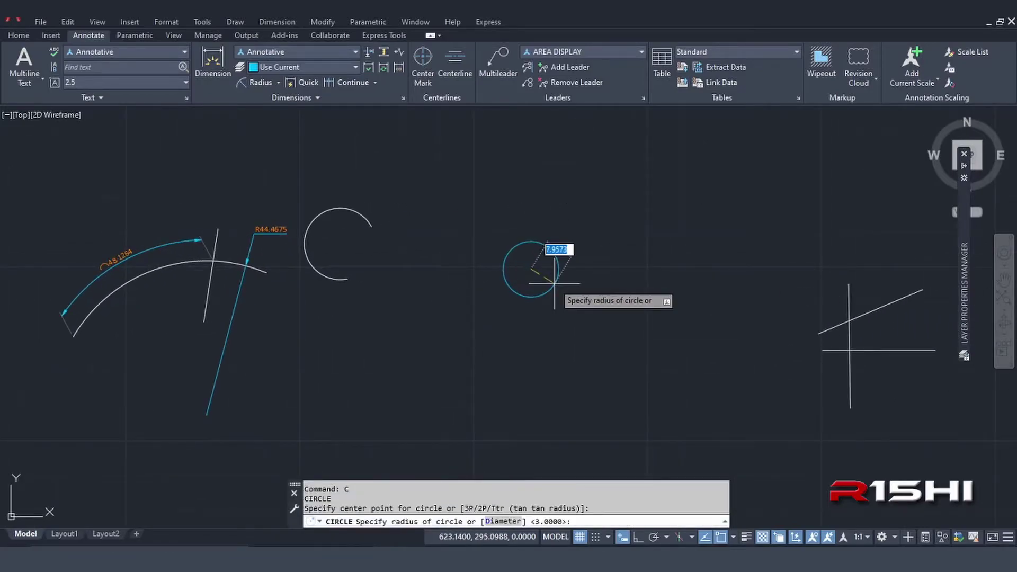
type("0")
key("Return")
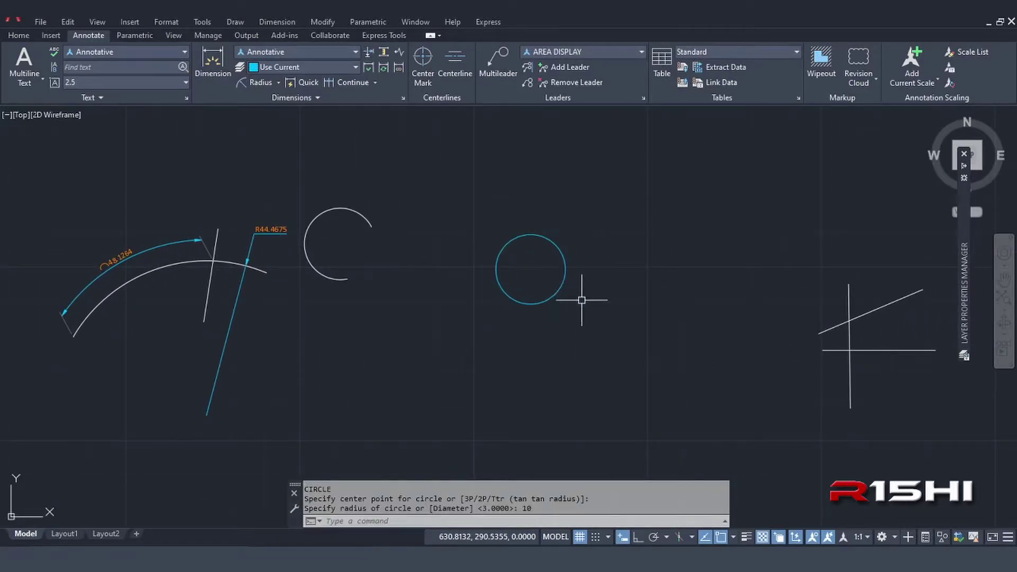
Give the circle the open arc's white properties with MATCHPROP
left_click_drag(302, 269, 300, 287)
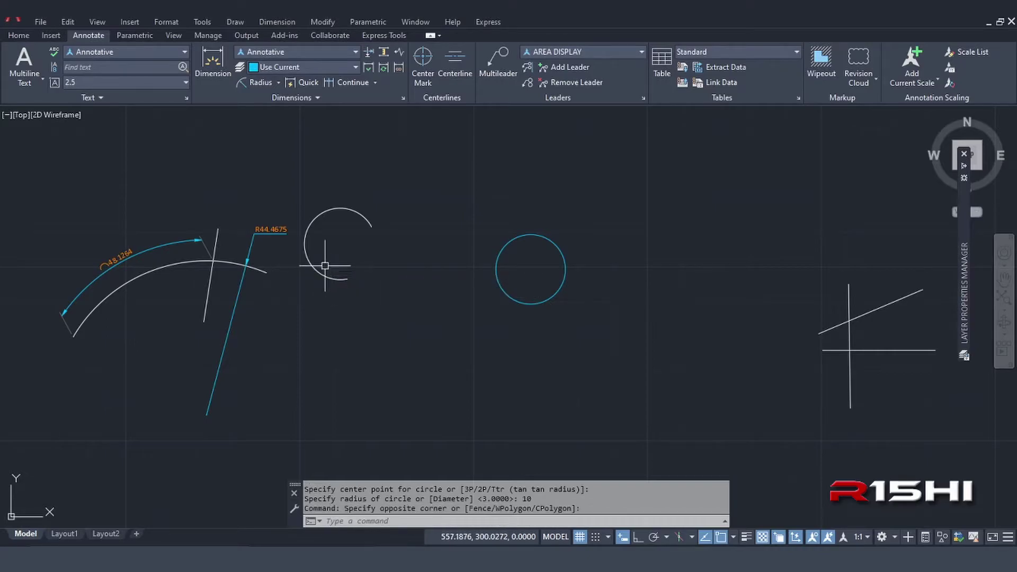
type("MA")
key("Return")
left_click(556, 273)
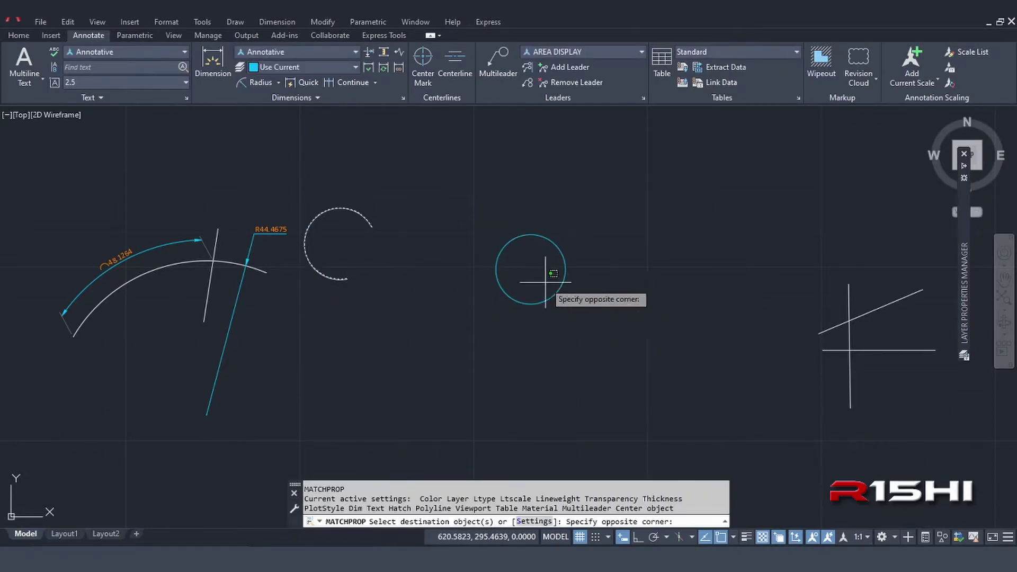
left_click(518, 324)
key("Escape")
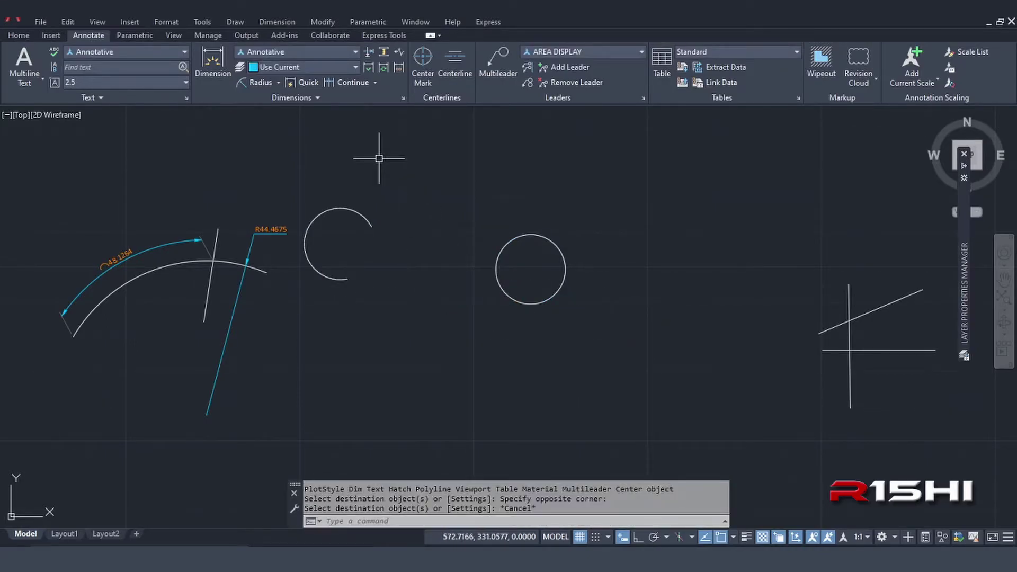
left_click(279, 83)
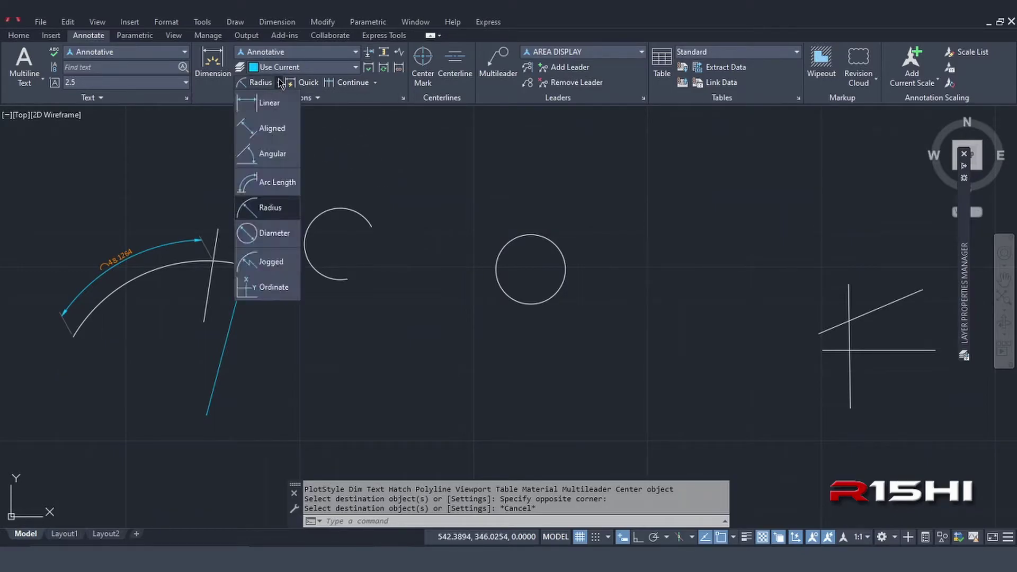
Add a Ø20 diameter dimension to the circle, placed off its upper right
left_click(264, 236)
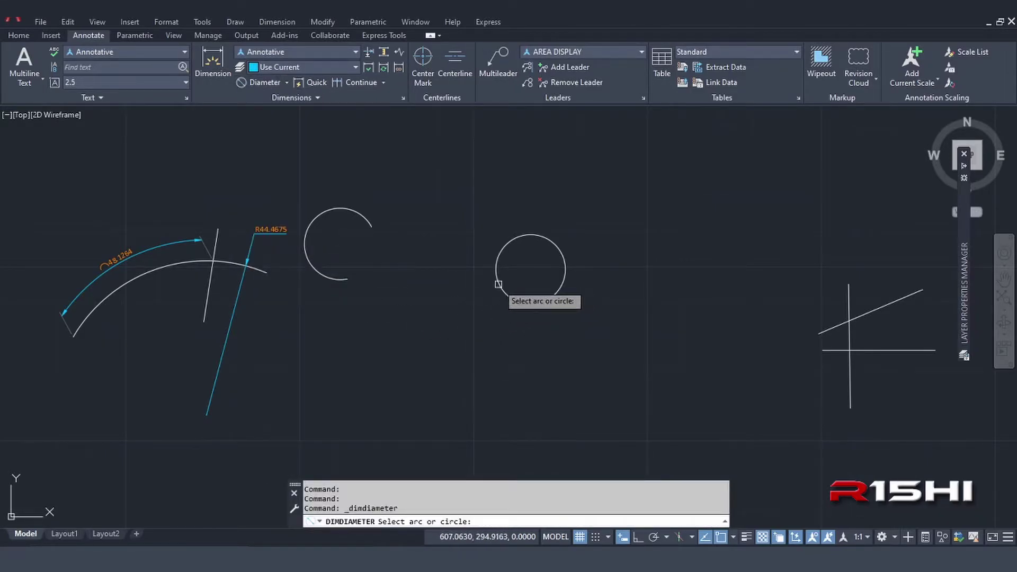
left_click(497, 281)
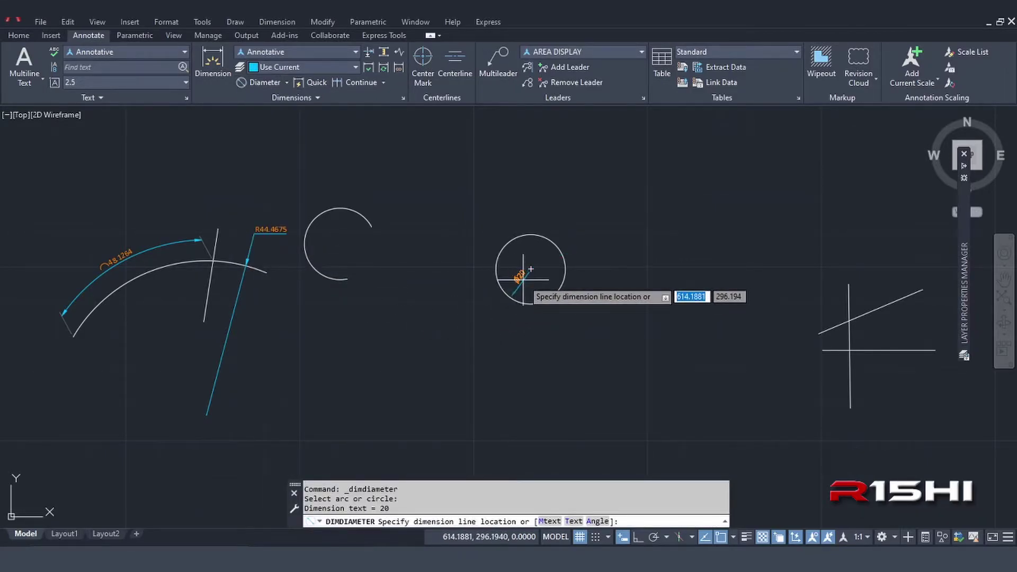
scroll(523, 279, "up", 3)
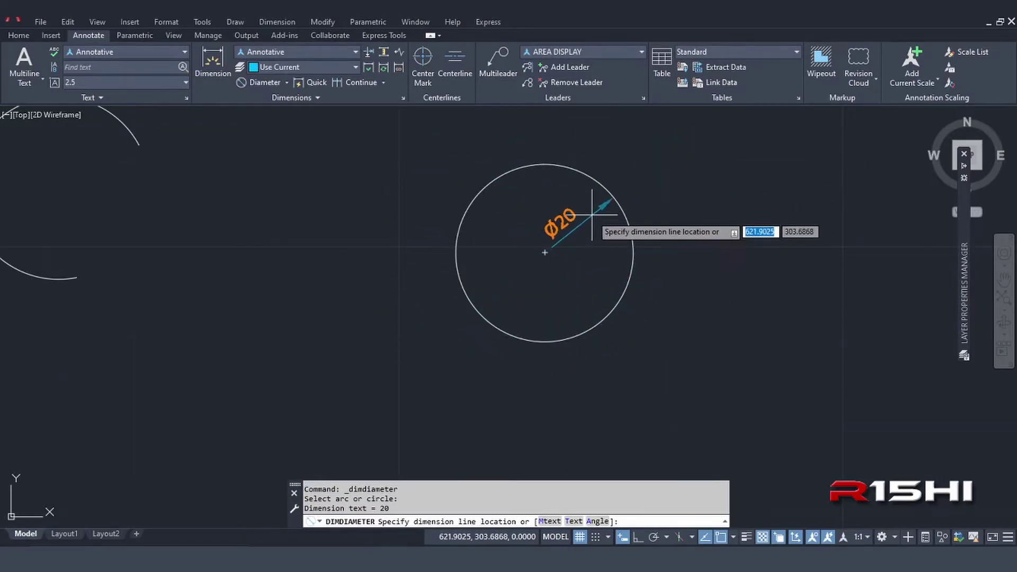
left_click(645, 143)
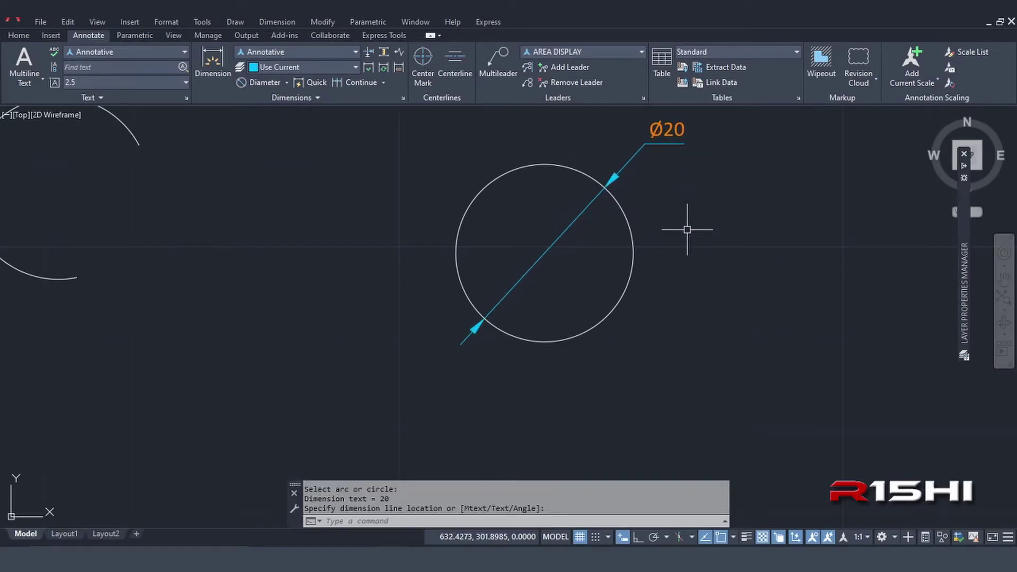
left_click(286, 84)
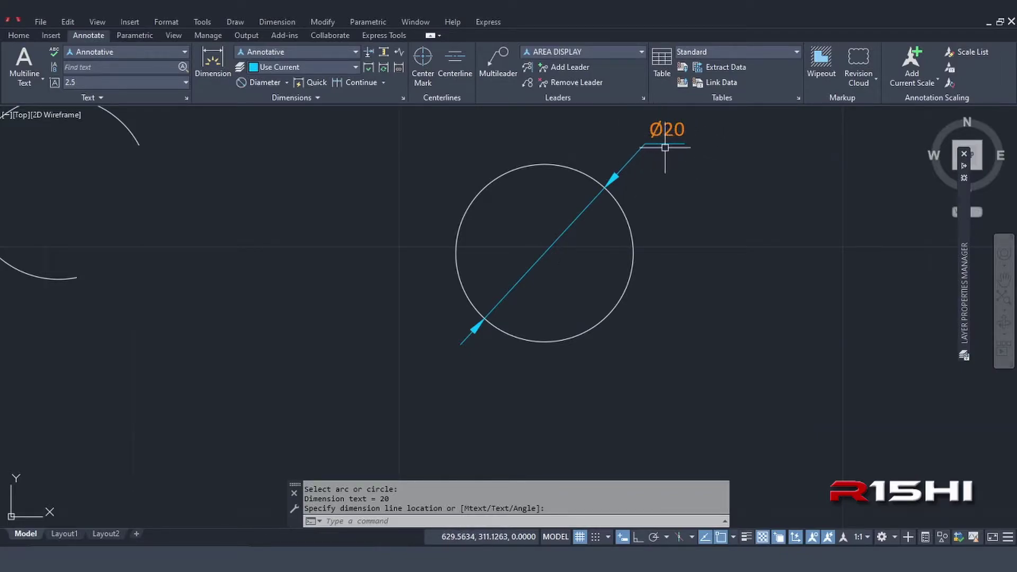
left_click(667, 144)
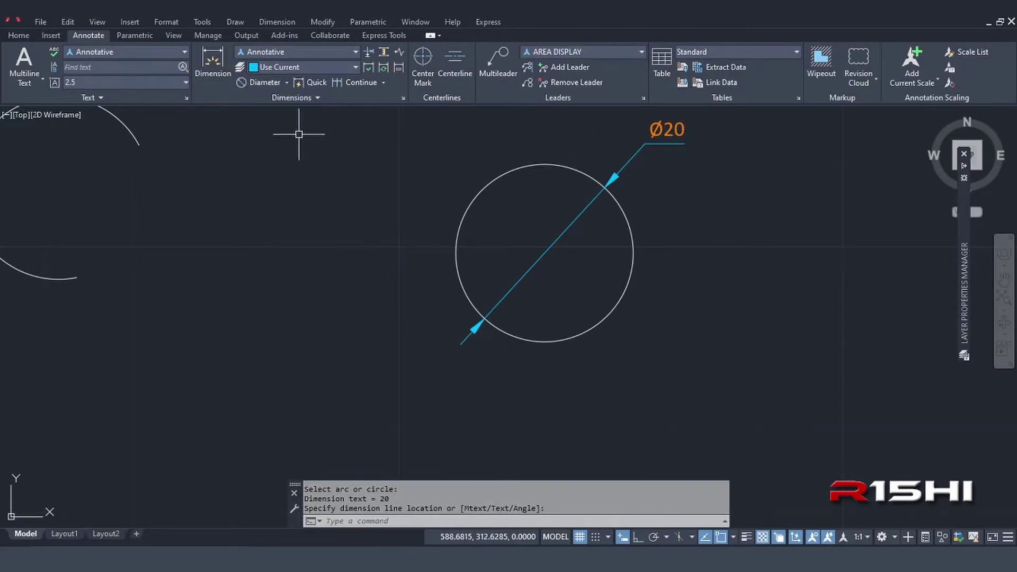
left_click(286, 83)
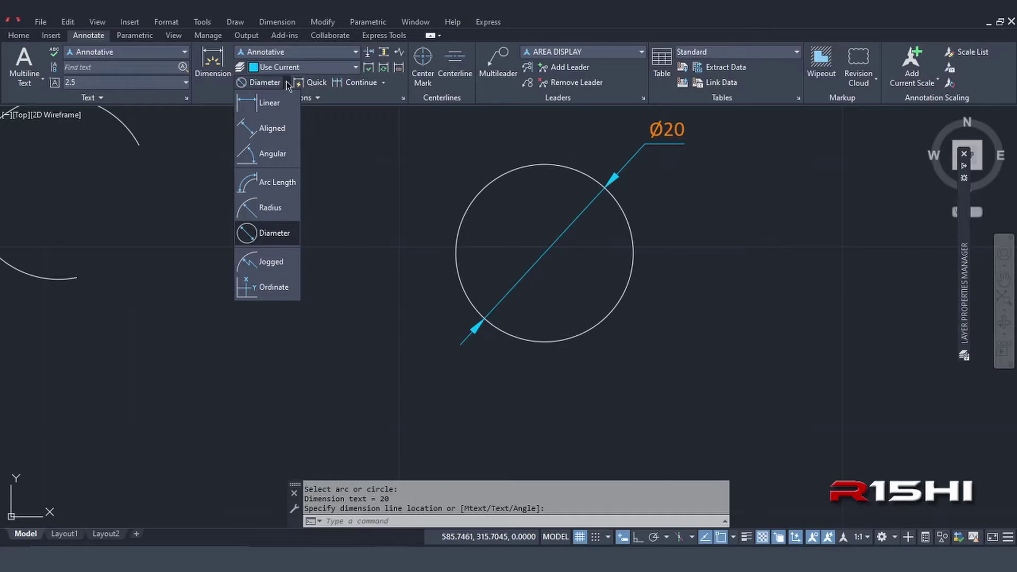
Add a jogged R10.2822 radius dimension to the open arc, with its centre override below
left_click(269, 263)
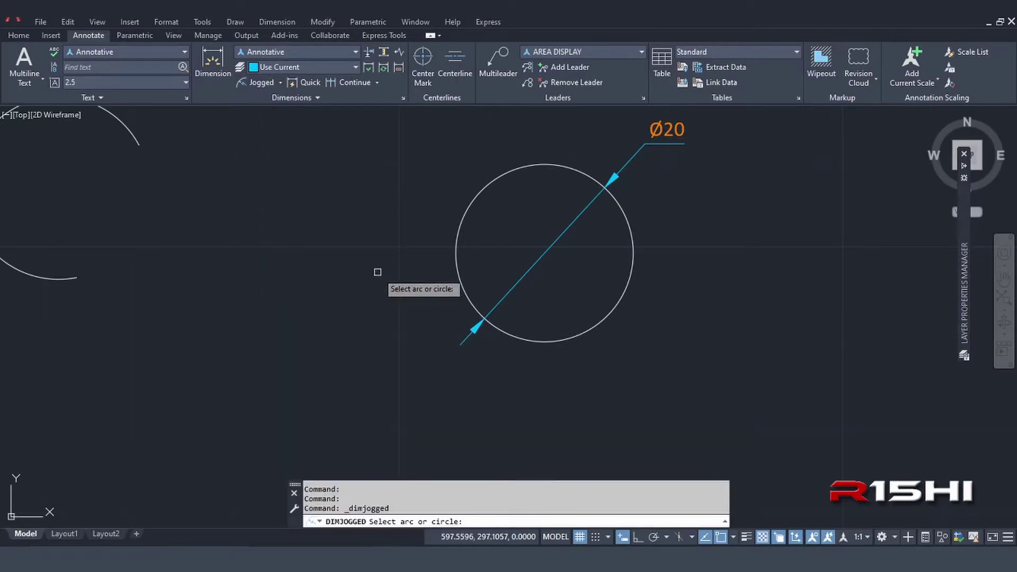
scroll(398, 277, "down", 3)
scroll(341, 281, "up", 1)
scroll(336, 267, "up", 1)
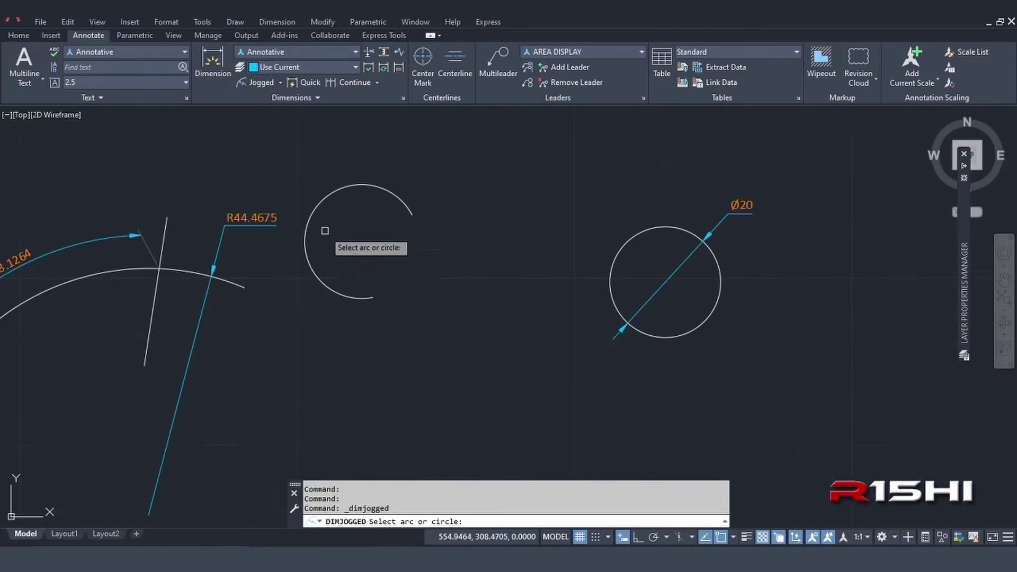
left_click(317, 279)
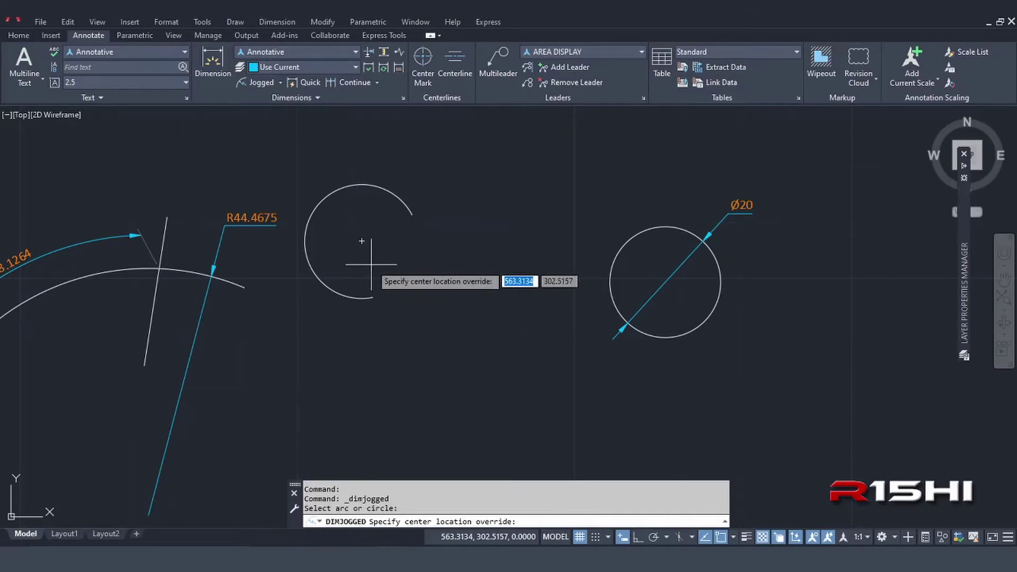
middle_click_drag(305, 334, 416, 293)
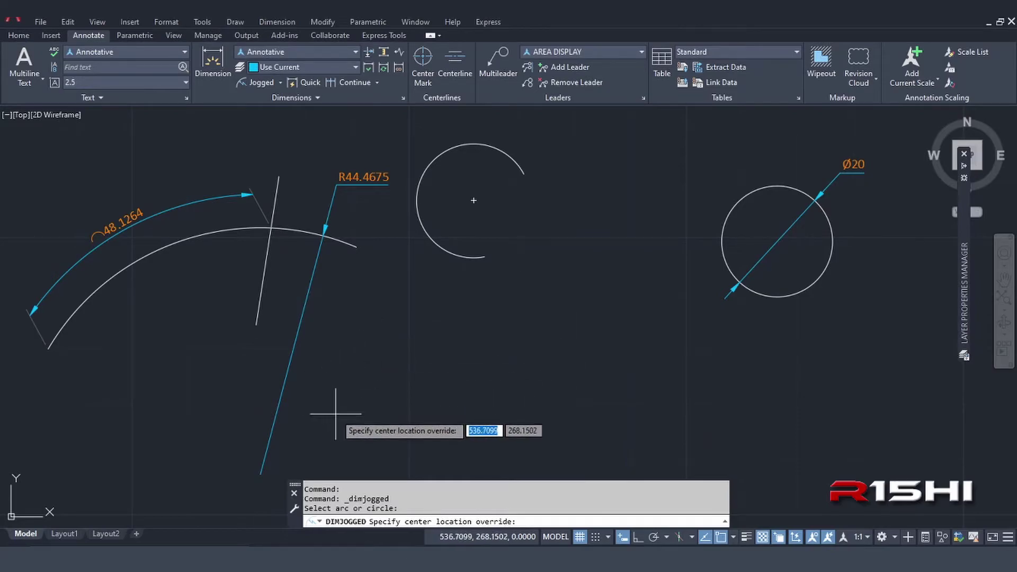
left_click(373, 404)
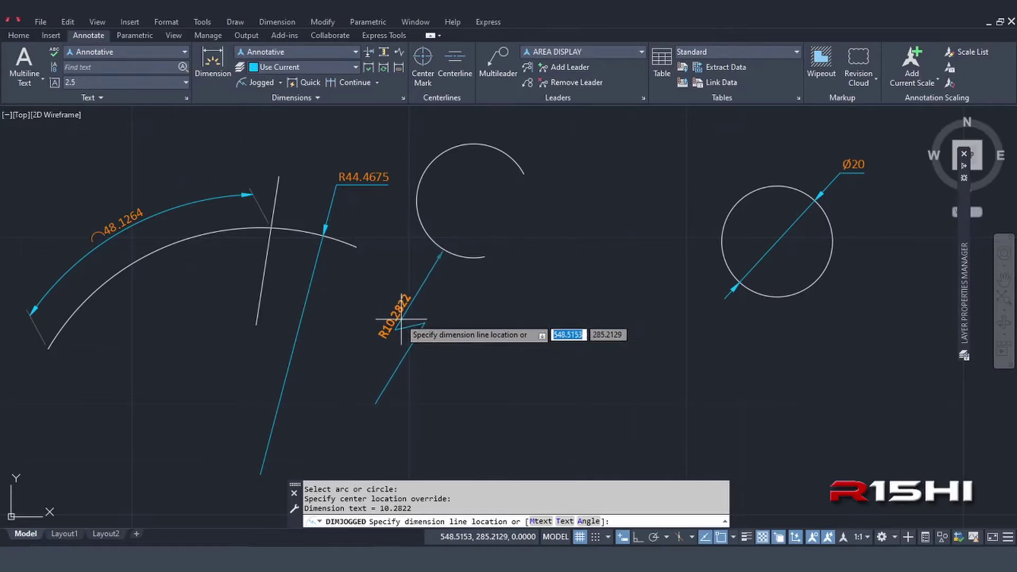
left_click(405, 319)
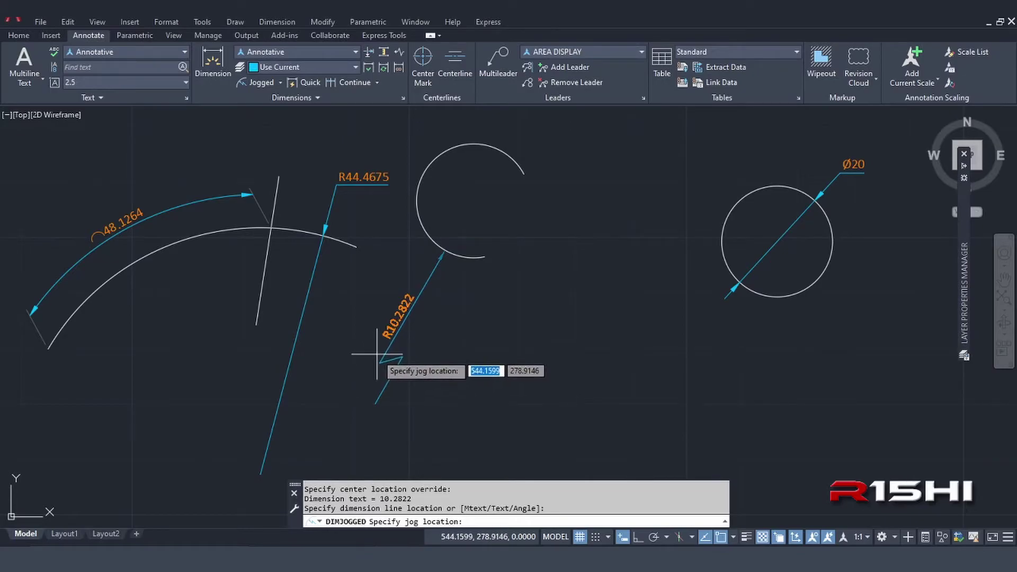
left_click(370, 362)
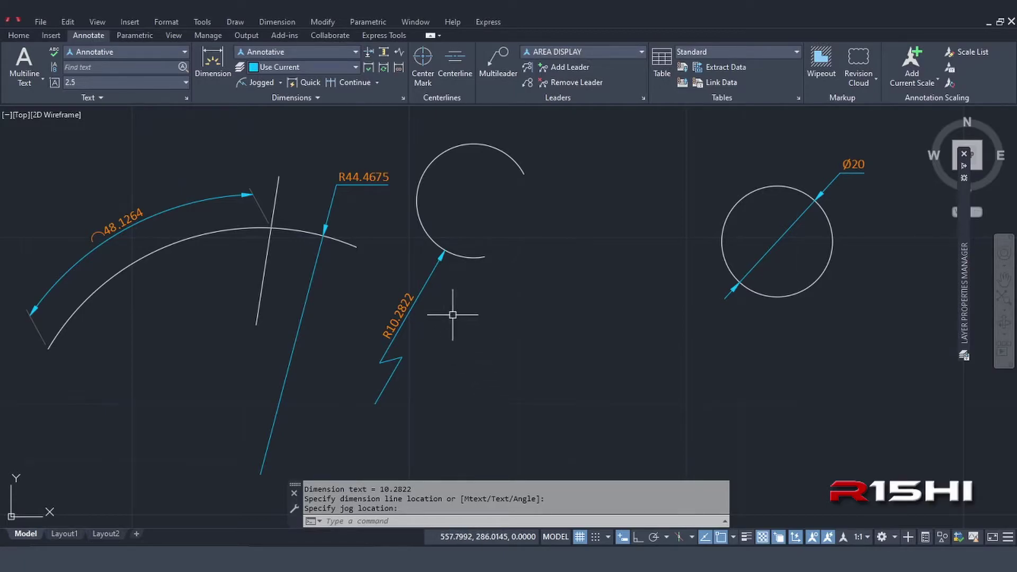
left_click(282, 83)
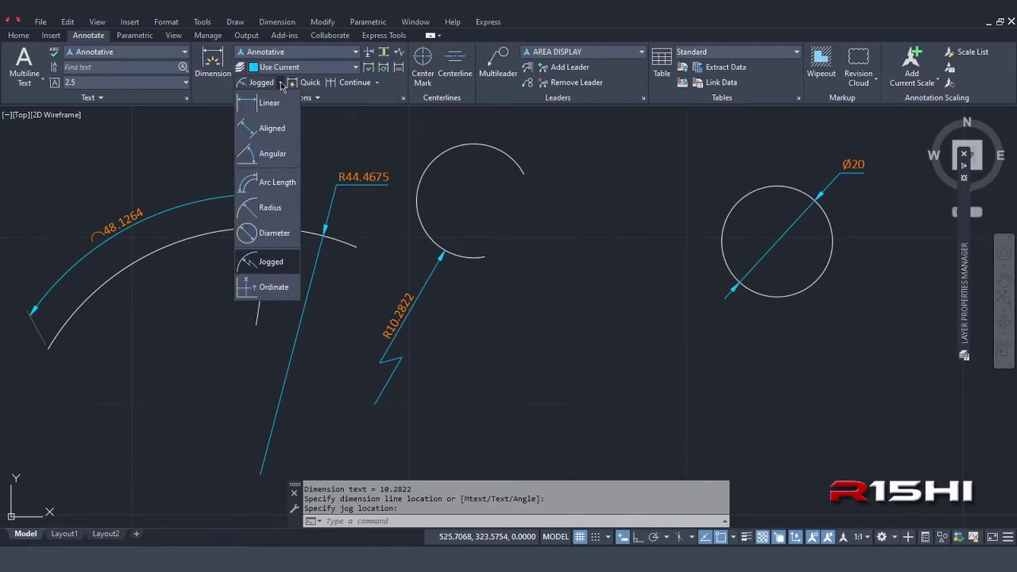
left_click(529, 318)
Zoom and pan to frame the stepped plate, its bottom edge and the origin below it
scroll(651, 262, "down", 8)
middle_click_drag(666, 252, 586, 245)
scroll(386, 325, "up", 3)
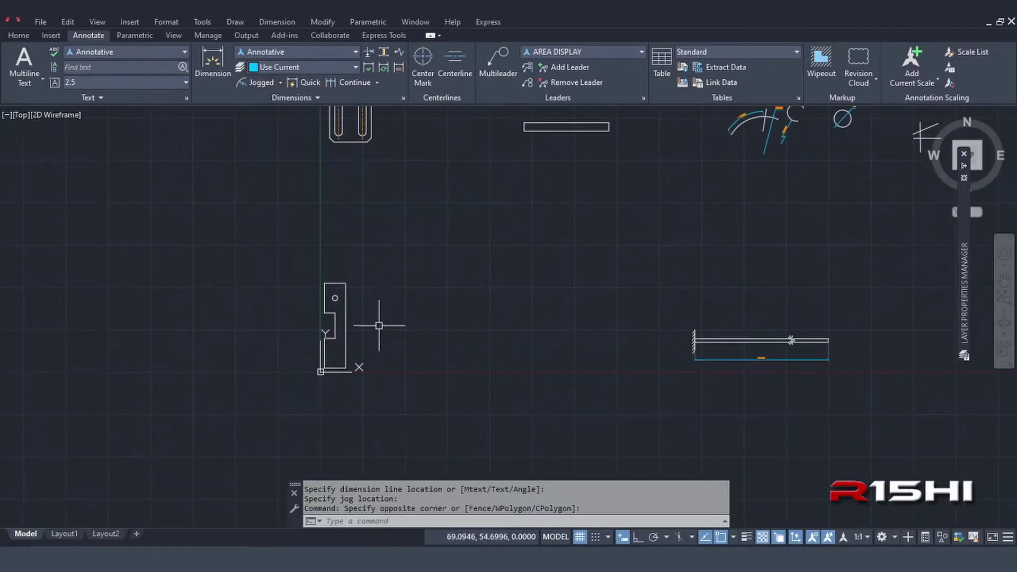
scroll(302, 344, "up", 2)
middle_click_drag(302, 343, 322, 331)
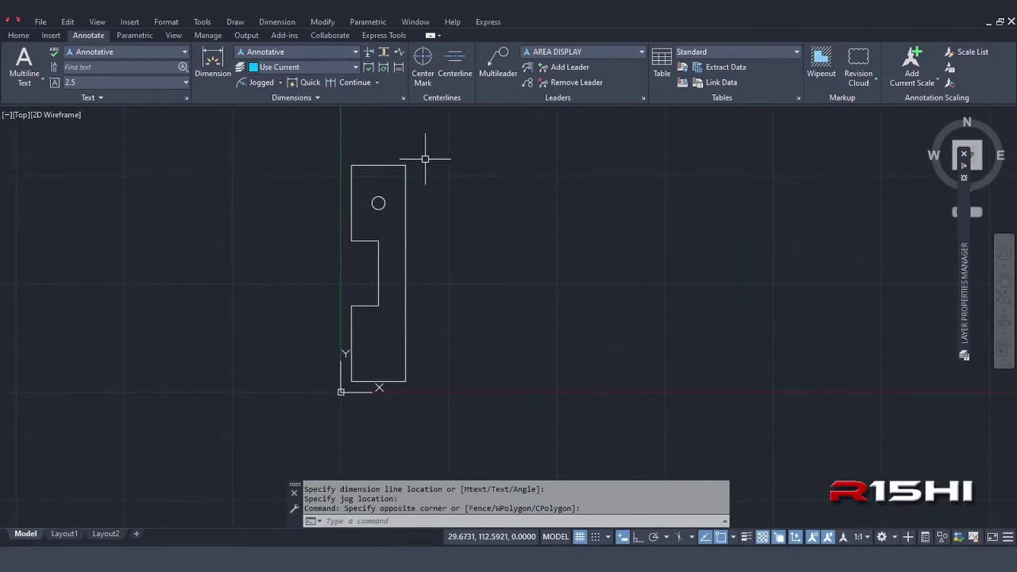
scroll(356, 254, "up", 2)
mouse_move(357, 254)
middle_mouse_down()
mouse_move(431, 255)
mouse_move(447, 271)
mouse_move(481, 243)
middle_mouse_up()
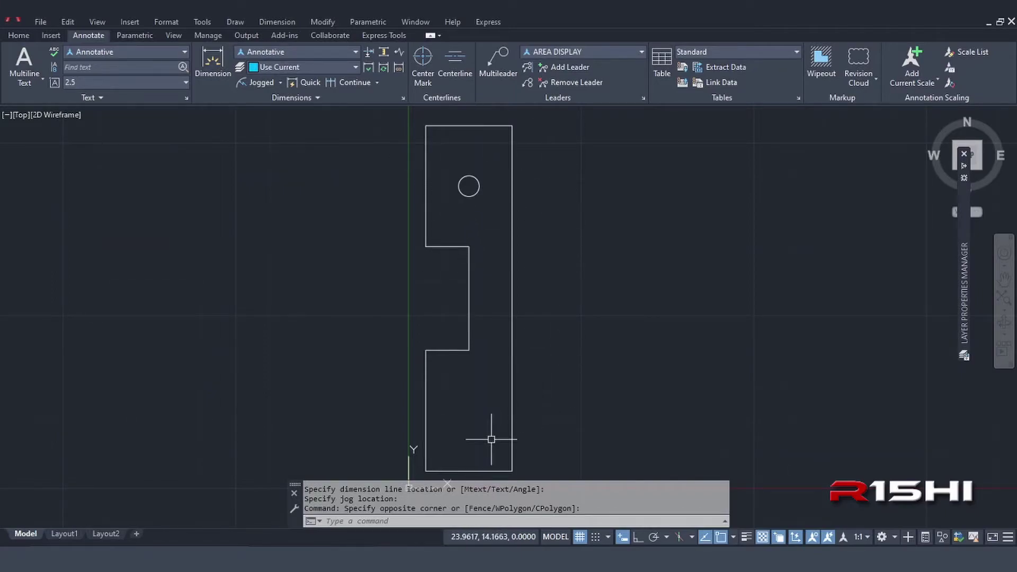
middle_click_drag(525, 420, 523, 342)
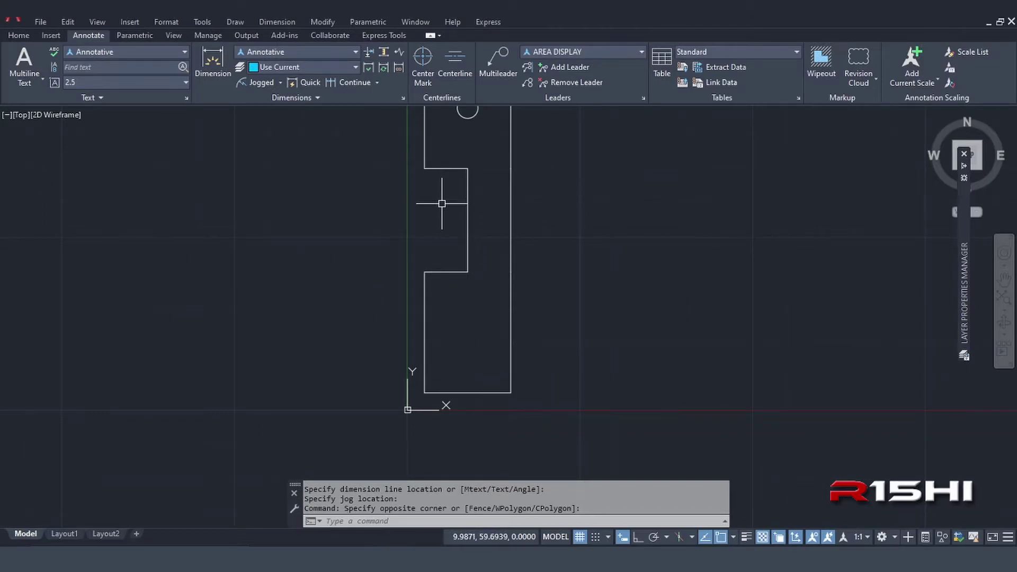
middle_click_drag(442, 203, 438, 229)
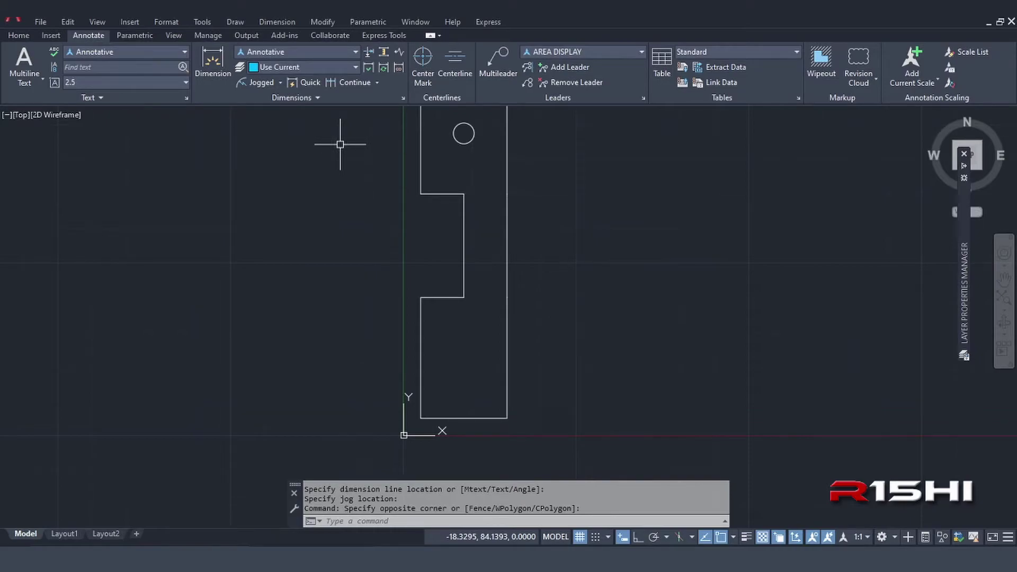
Add Y ordinate dimensions 5 and 40 at the bottom-left and lower step corners
left_click(280, 84)
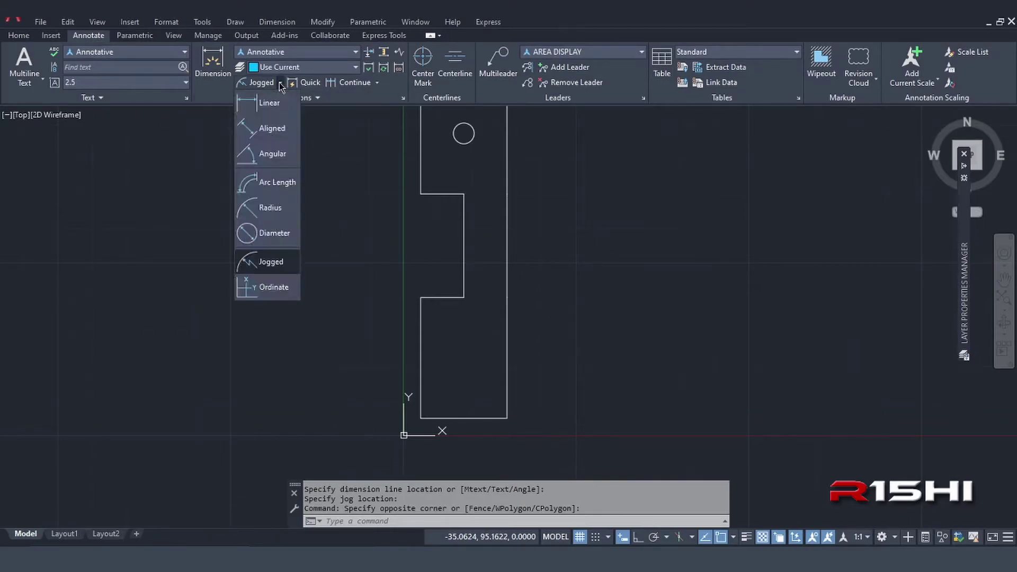
left_click(271, 289)
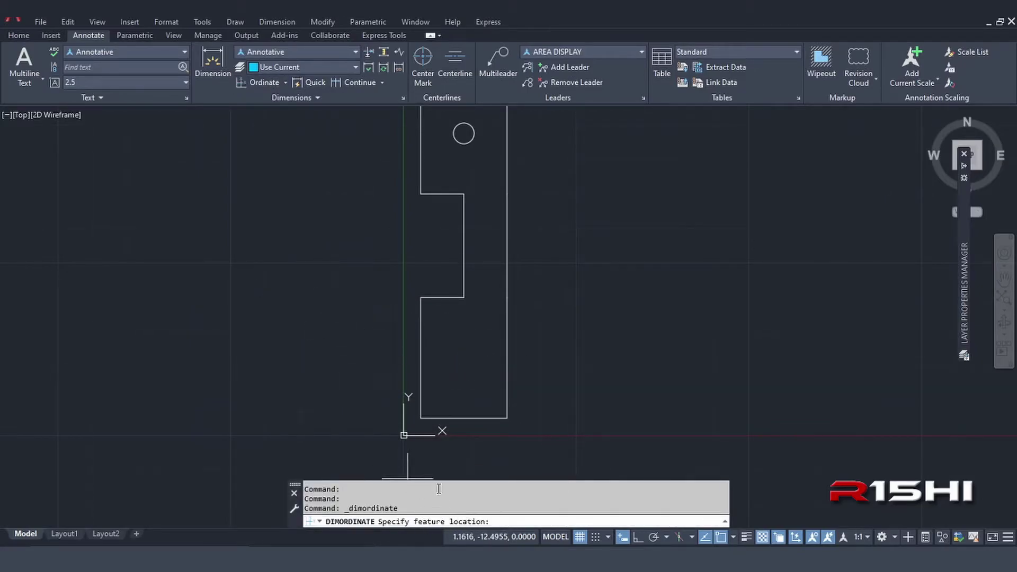
left_click(418, 418)
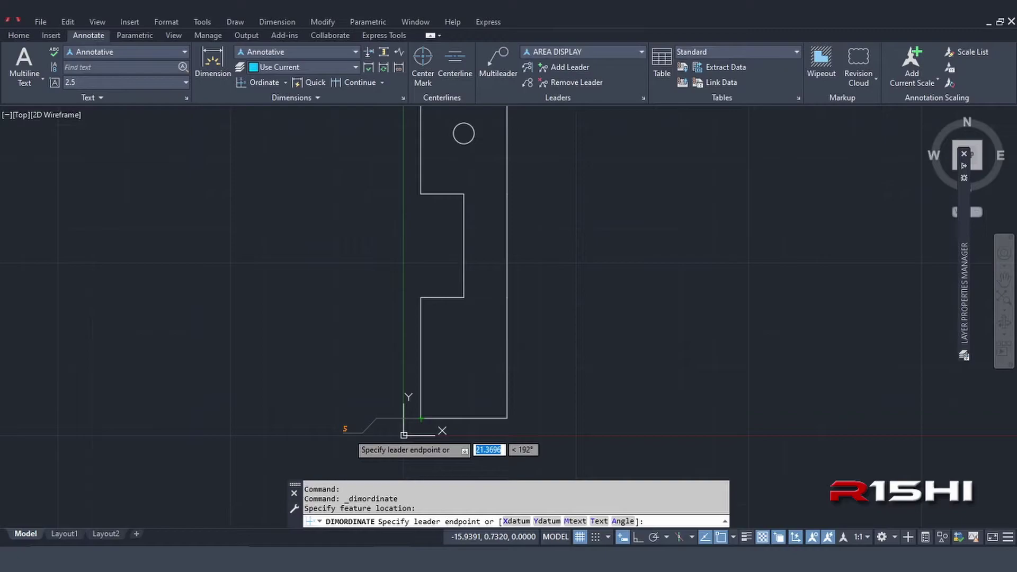
left_click(361, 432)
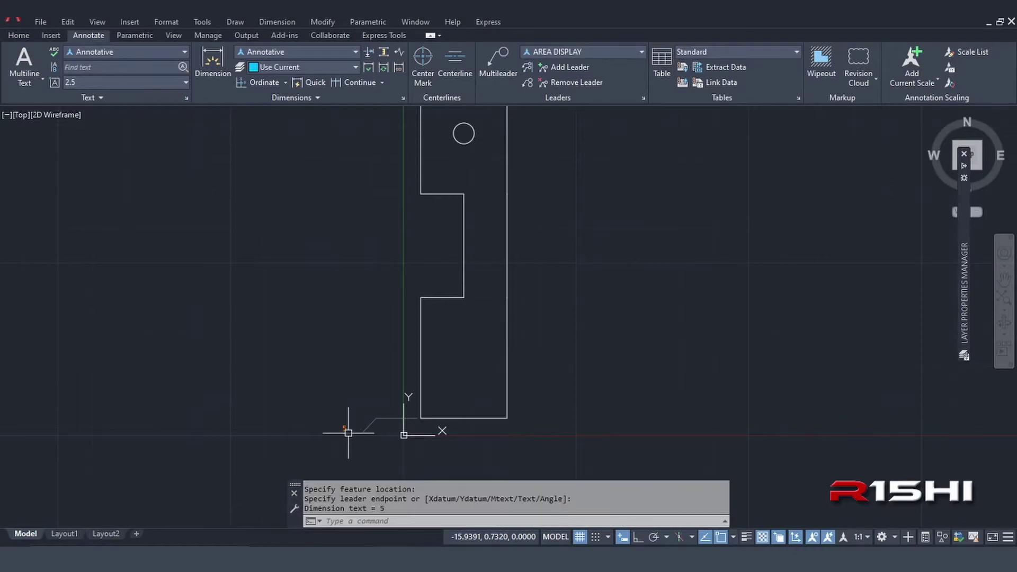
key("Return")
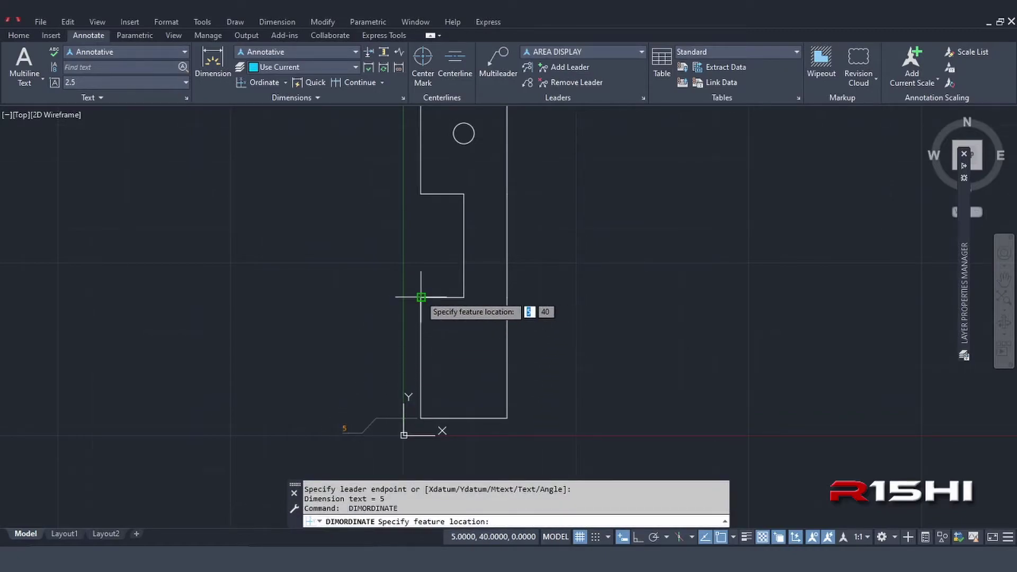
left_click(421, 298)
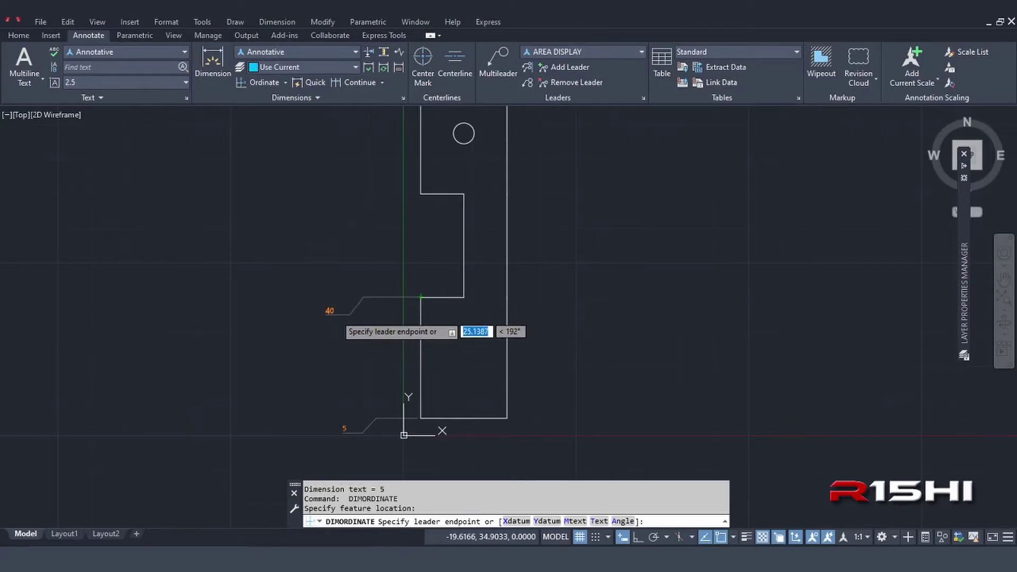
left_click(349, 315)
Add Y ordinate dimensions 70, 105 and 87.5 at the upper step, top-left corner and hole centre
key("Return")
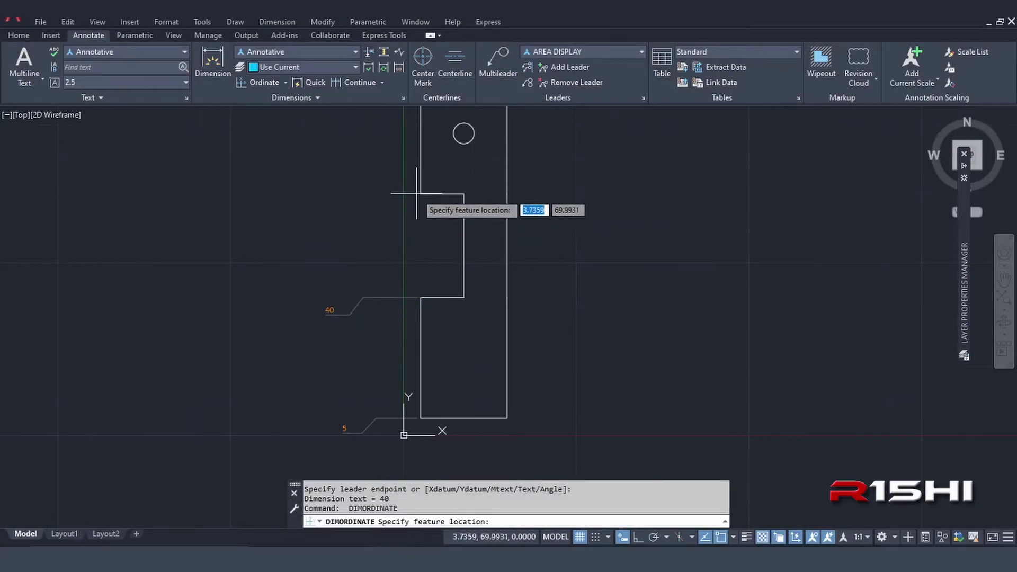
left_click(421, 193)
left_click(331, 197)
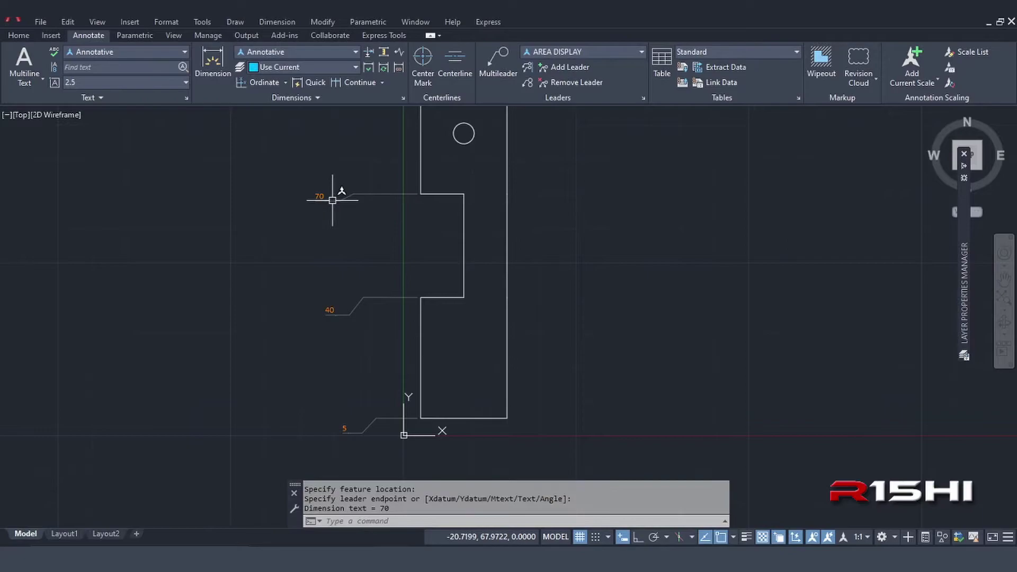
middle_click_drag(333, 196, 328, 325)
key("Return")
left_click(415, 201)
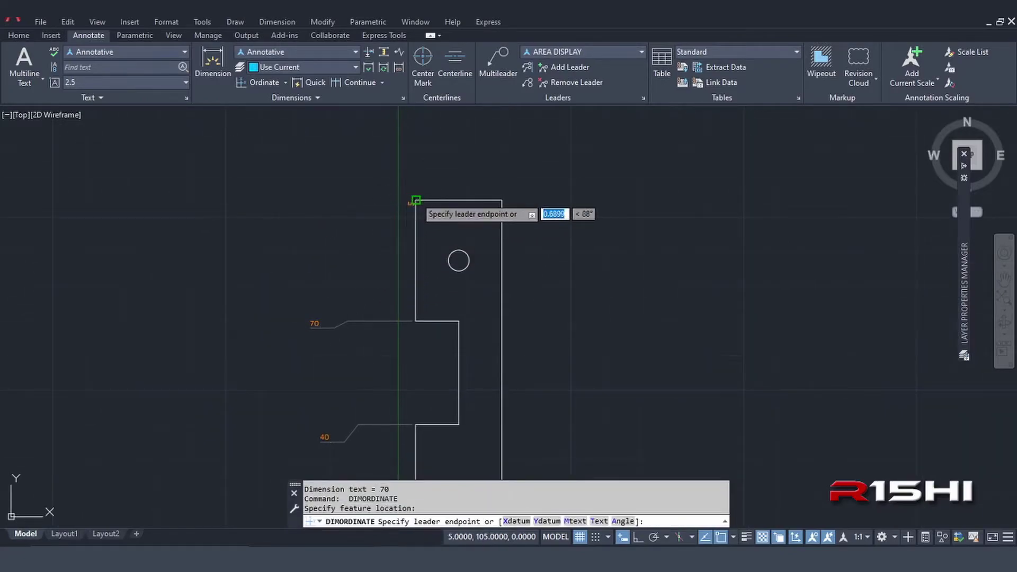
left_click(328, 210)
key("Return")
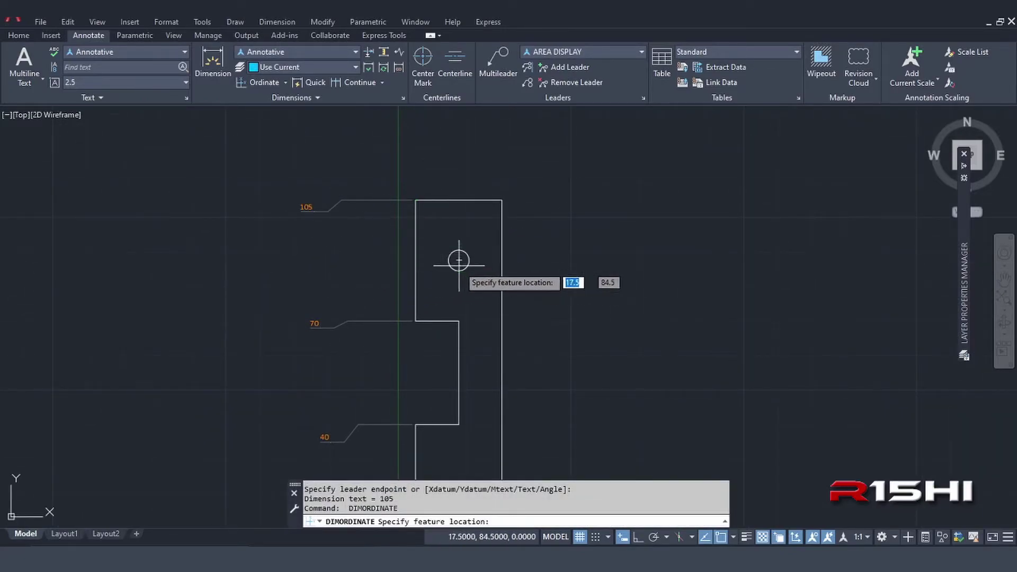
left_click(459, 260)
left_click(327, 268)
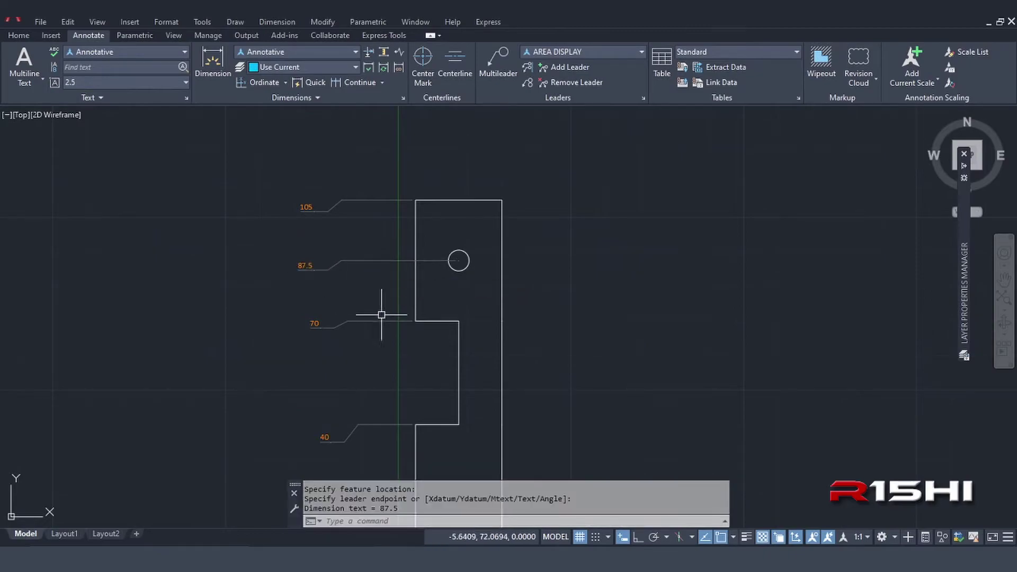
middle_click_drag(404, 325, 364, 194)
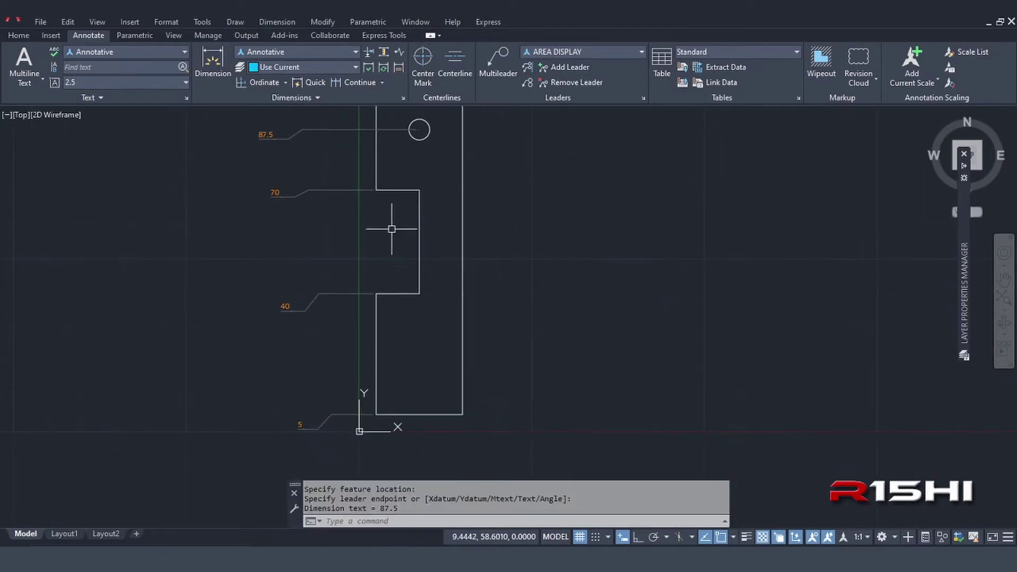
Add X ordinate dimensions 5 and 17.5 below the plate, plus a duplicate 17.5 at the hole
key("Return")
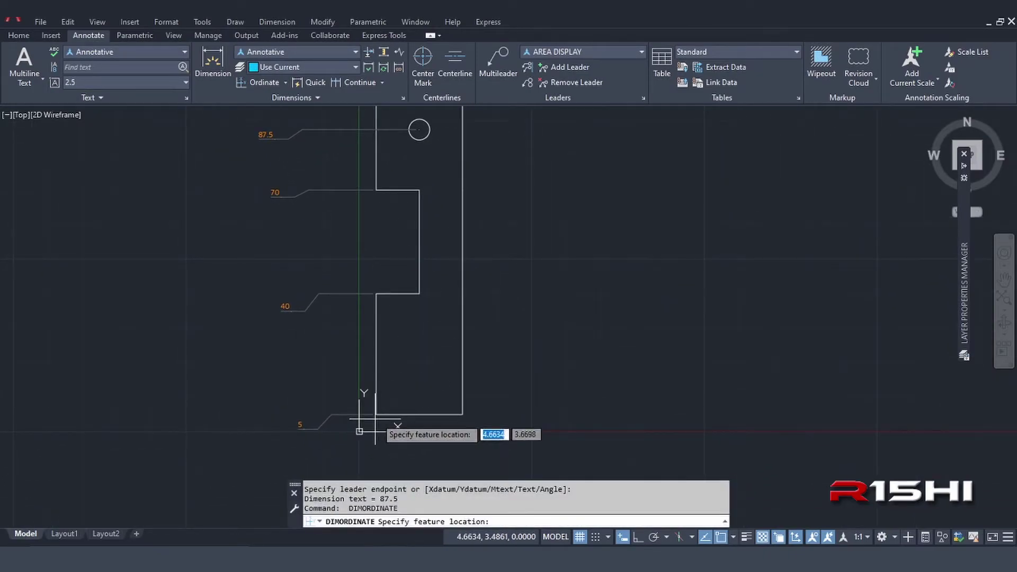
left_click(376, 414)
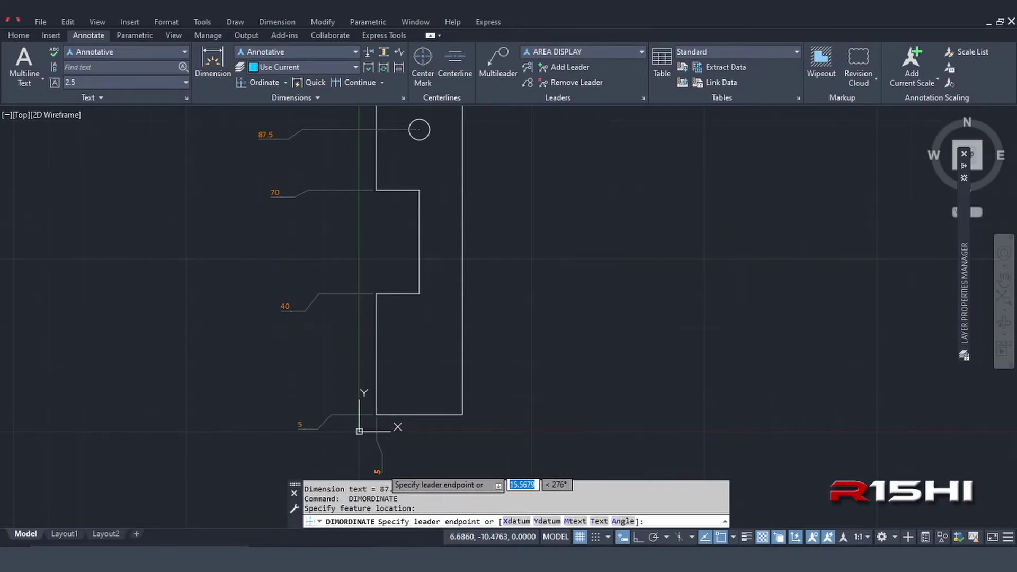
left_click(379, 466)
key("Return")
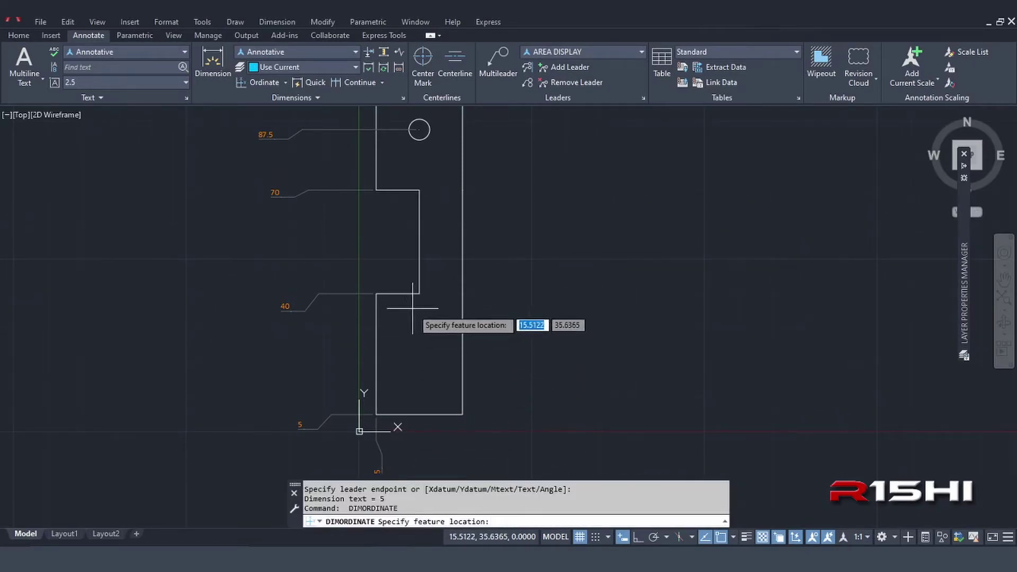
left_click(420, 293)
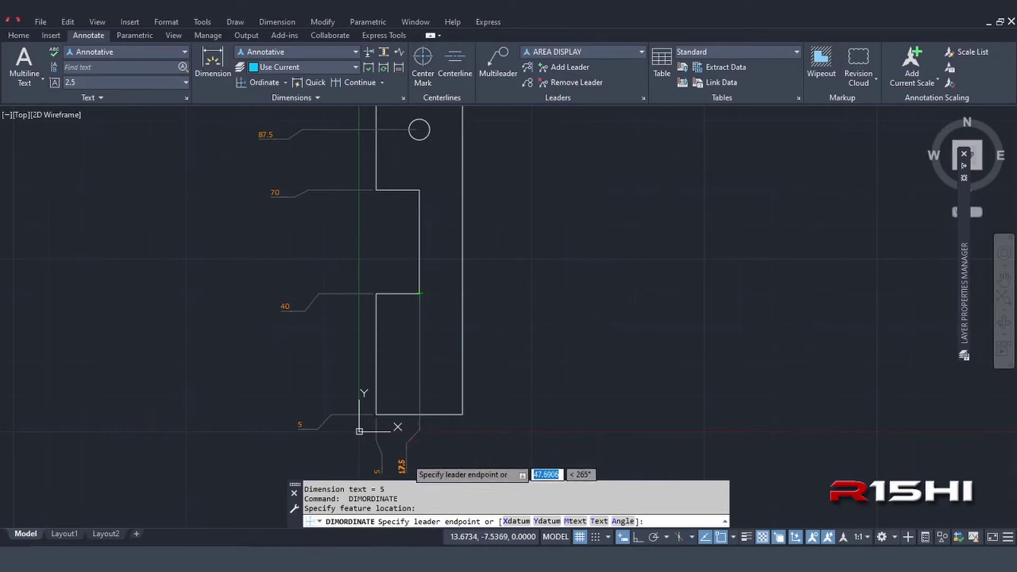
left_click(406, 460)
key("Return")
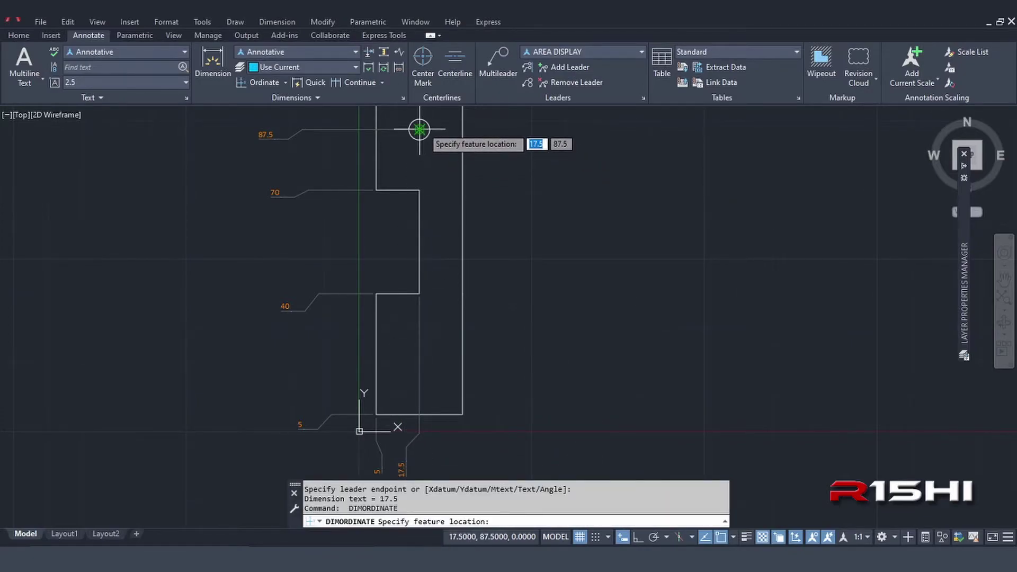
left_click(419, 129)
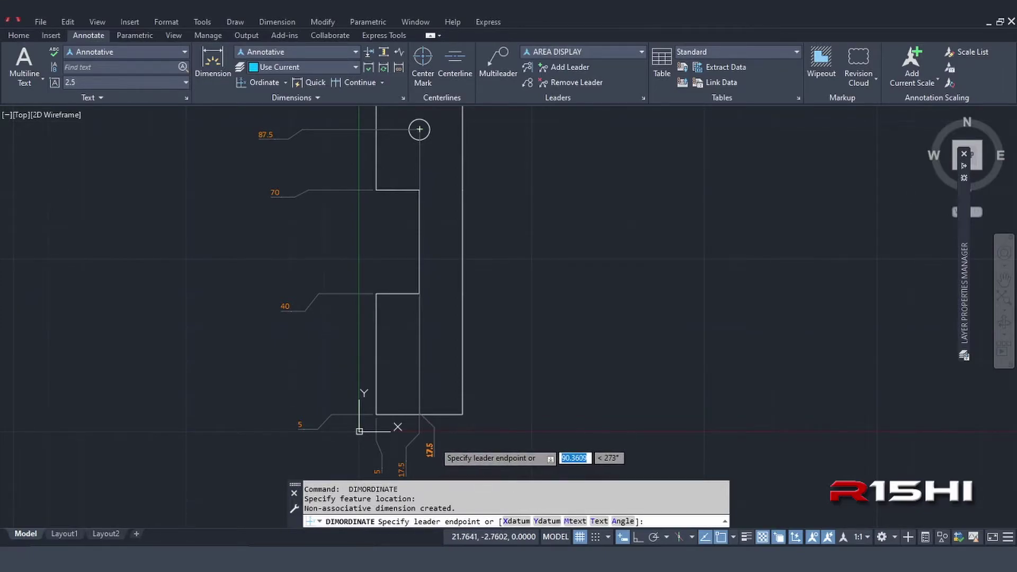
left_click(424, 453)
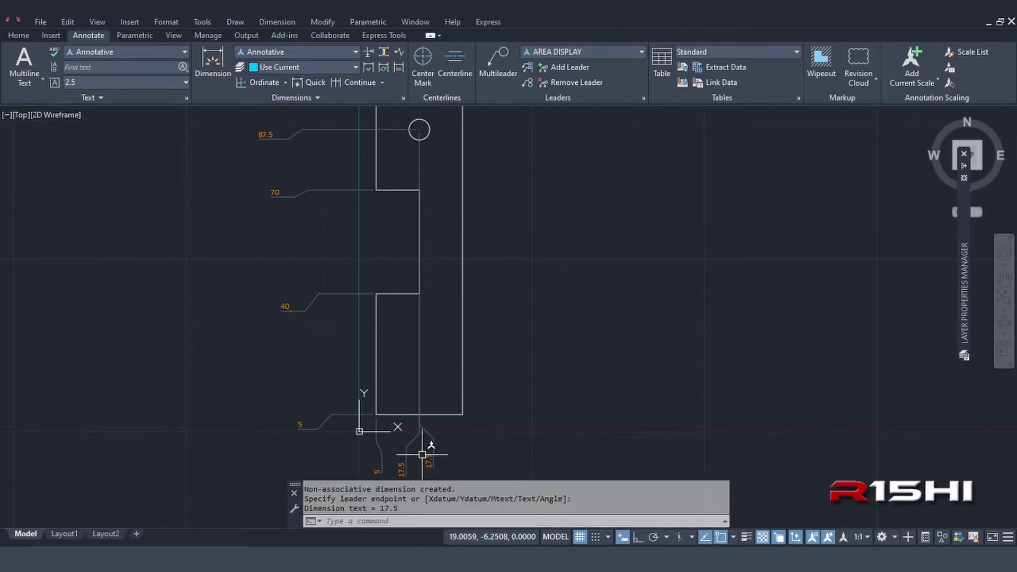
Delete the duplicate 17.5 ordinate dimension and clear the selection
left_click(404, 463)
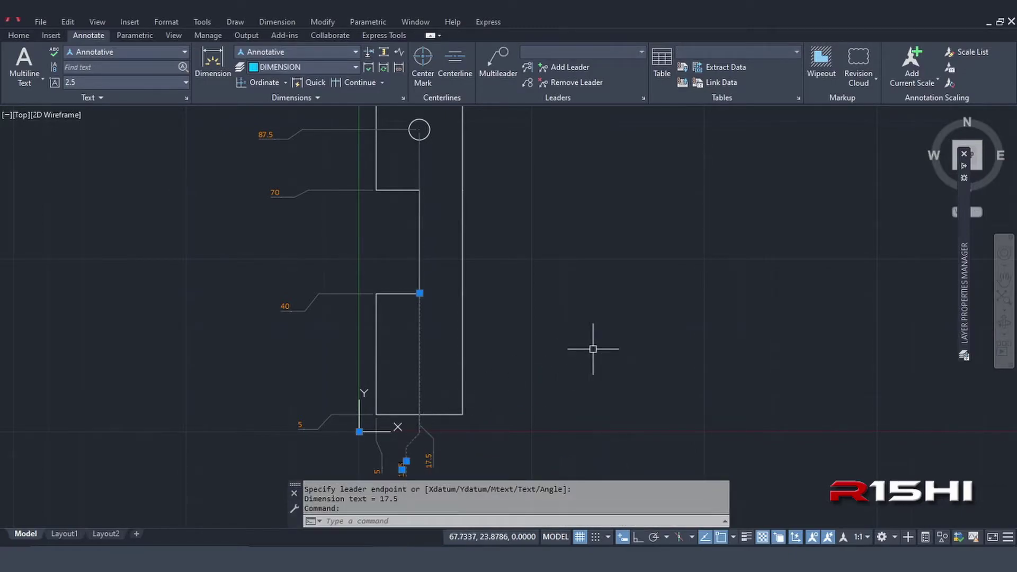
key("Delete")
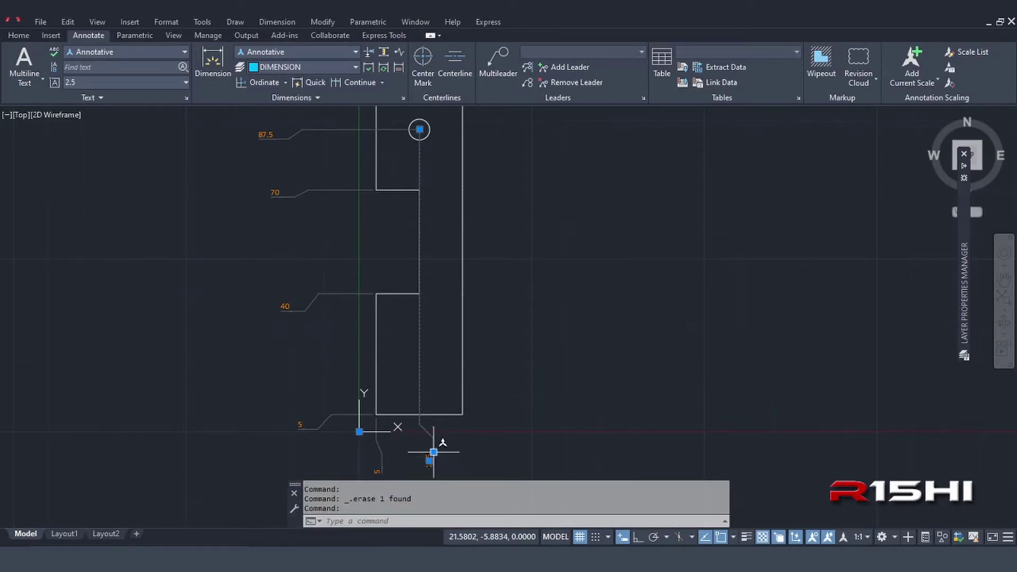
left_click(434, 452)
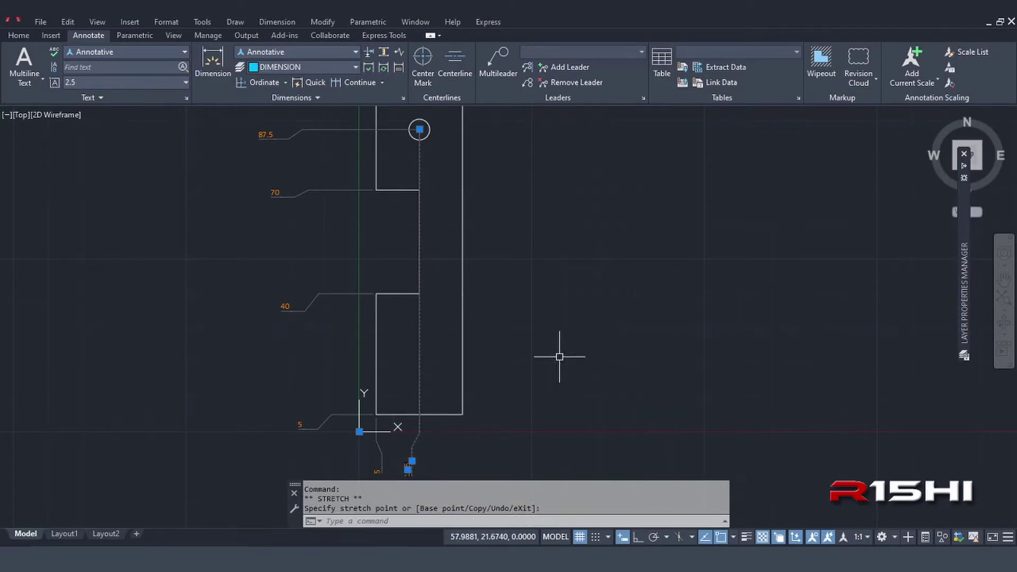
key("Escape")
Add the 30 X ordinate dimension at the plate's bottom-right corner
left_click(260, 82)
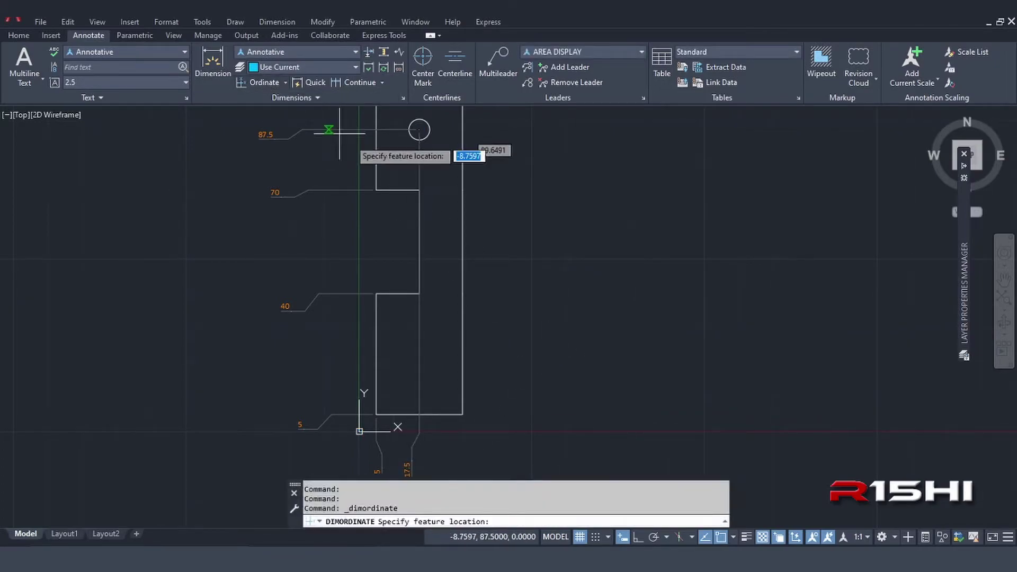
left_click(465, 415)
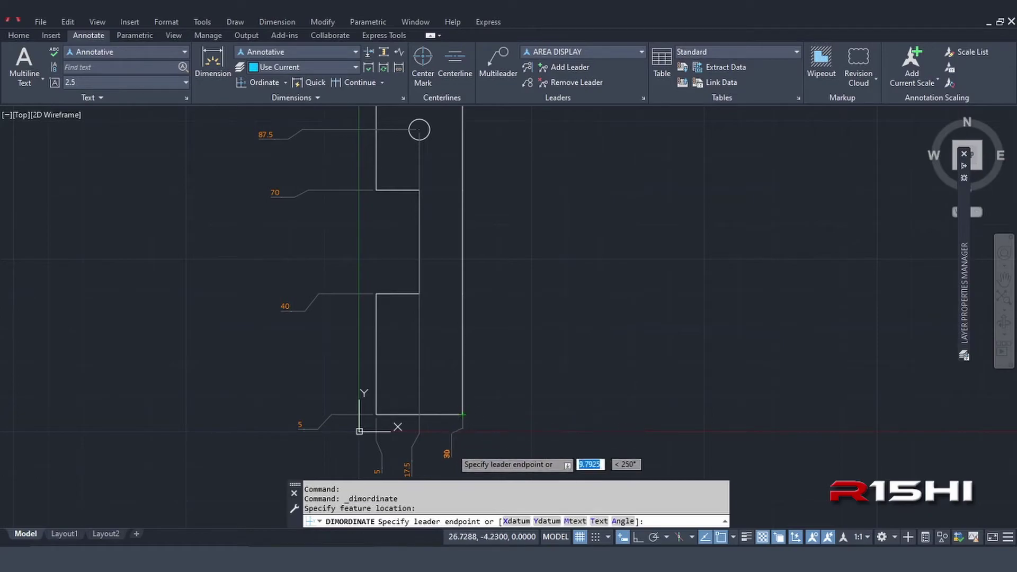
left_click(450, 471)
Reframe the plate's bottom and window-select the bottom ordinate dimensions
middle_click_drag(472, 424, 484, 362)
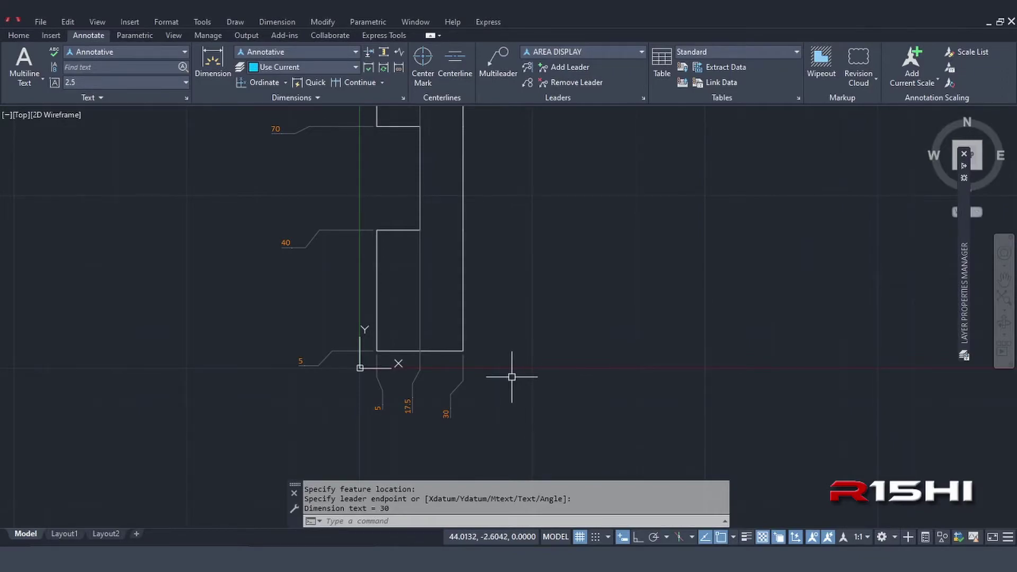
middle_click_drag(510, 375, 488, 409)
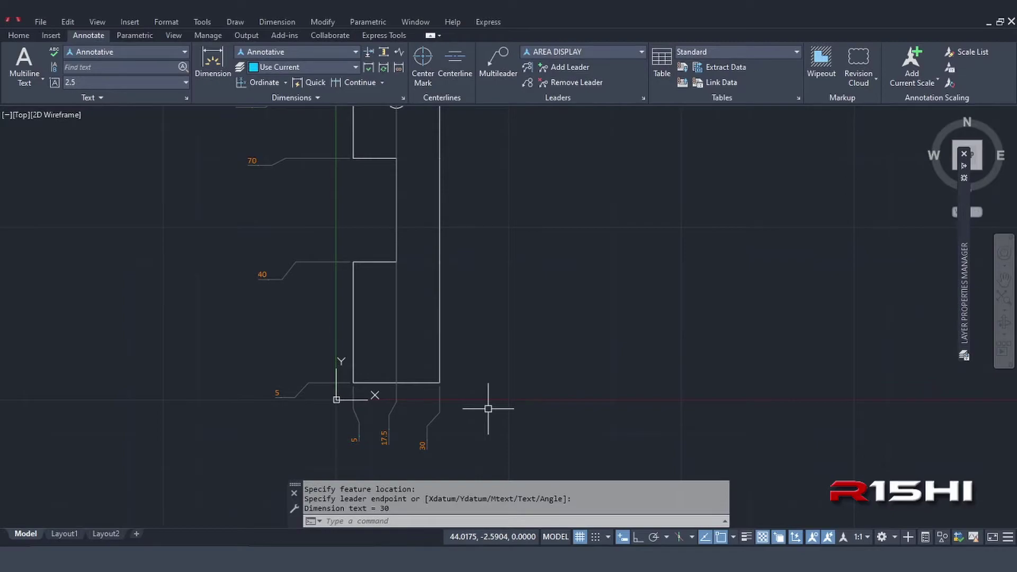
scroll(488, 409, "down", 2)
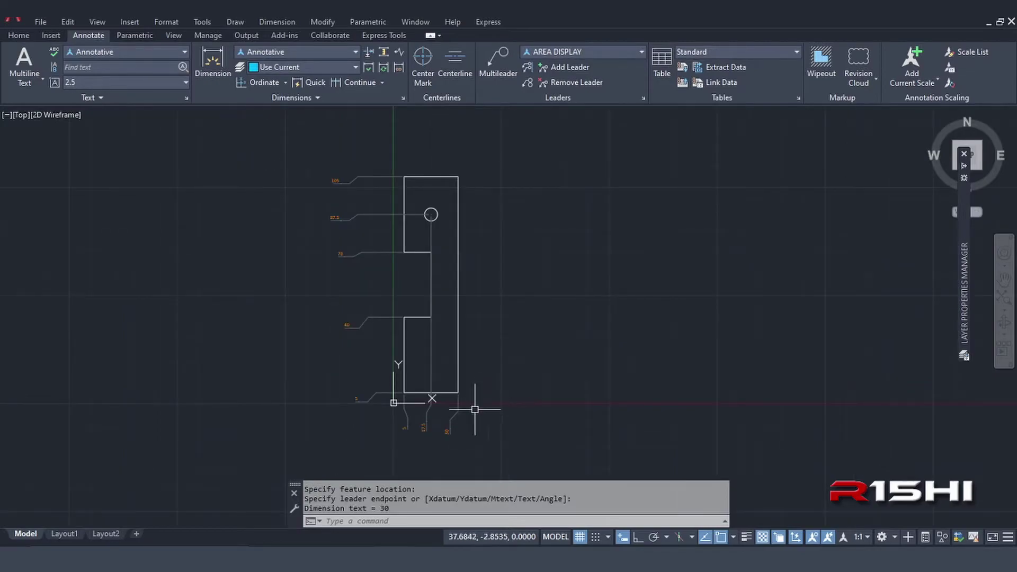
left_click(477, 444)
left_click(376, 430)
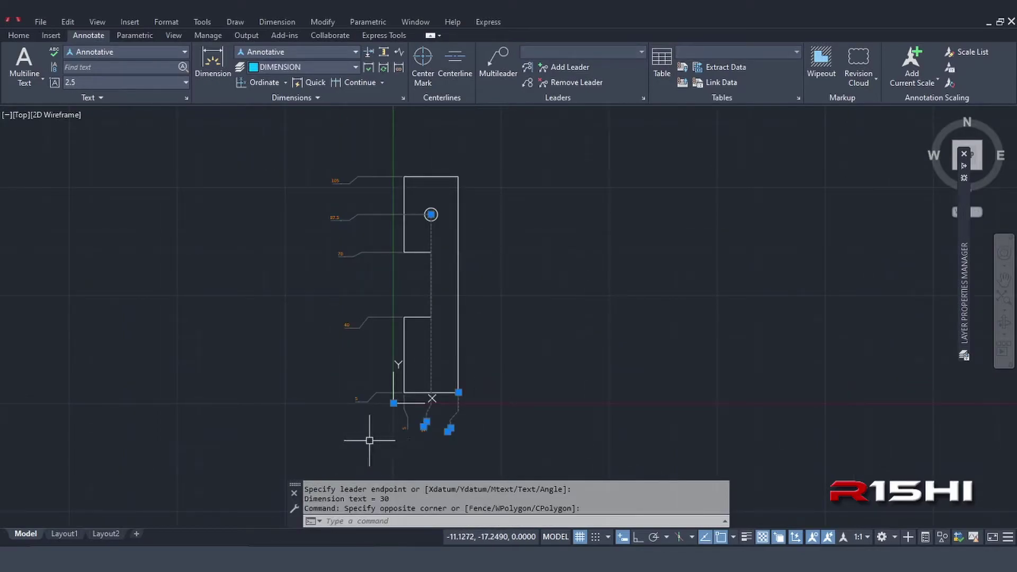
Erase the left-side and remaining bottom ordinate dimensions, then recentre the whole plate
left_click(369, 440)
left_click(320, 156)
key("Delete")
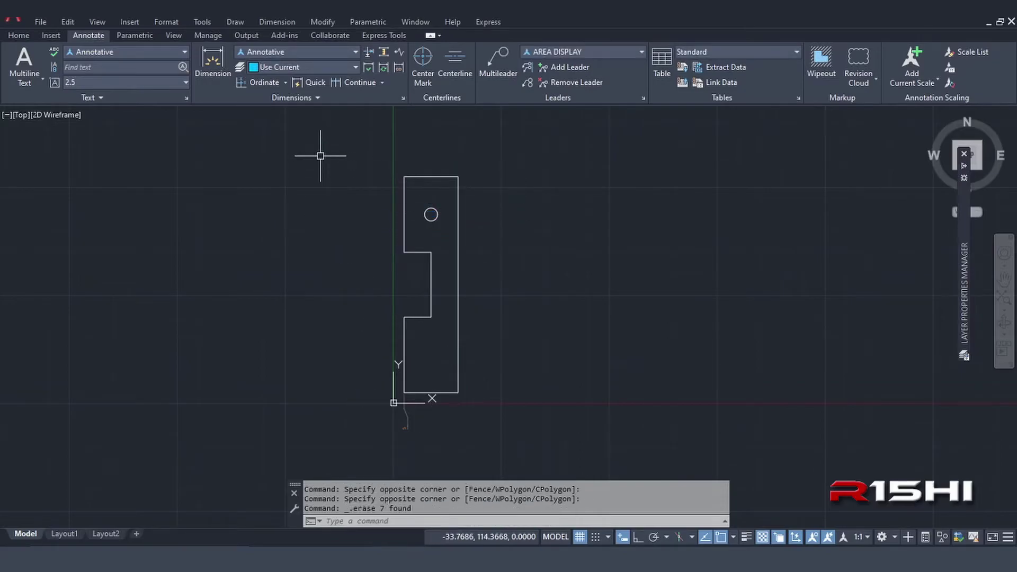
left_click(431, 397)
left_click(389, 428)
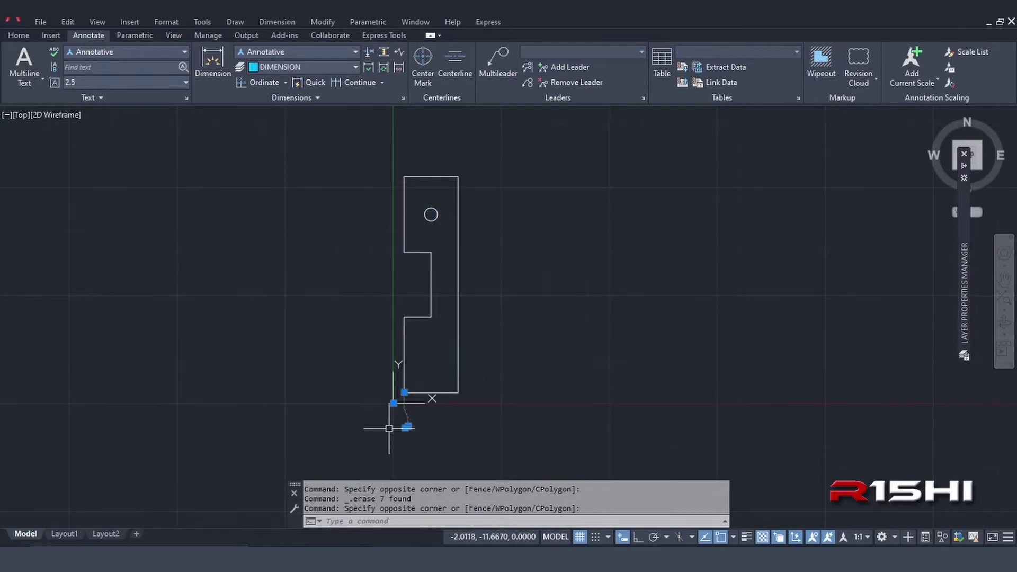
key("Delete")
scroll(427, 364, "up", 2)
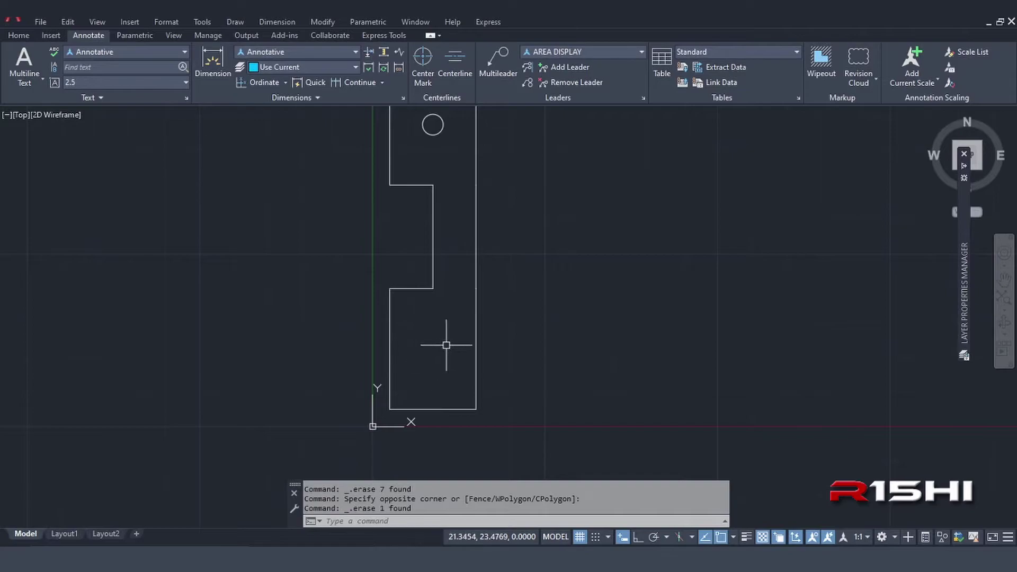
mouse_move(447, 345)
middle_mouse_down()
mouse_move(491, 375)
mouse_move(503, 360)
mouse_move(496, 376)
middle_mouse_up()
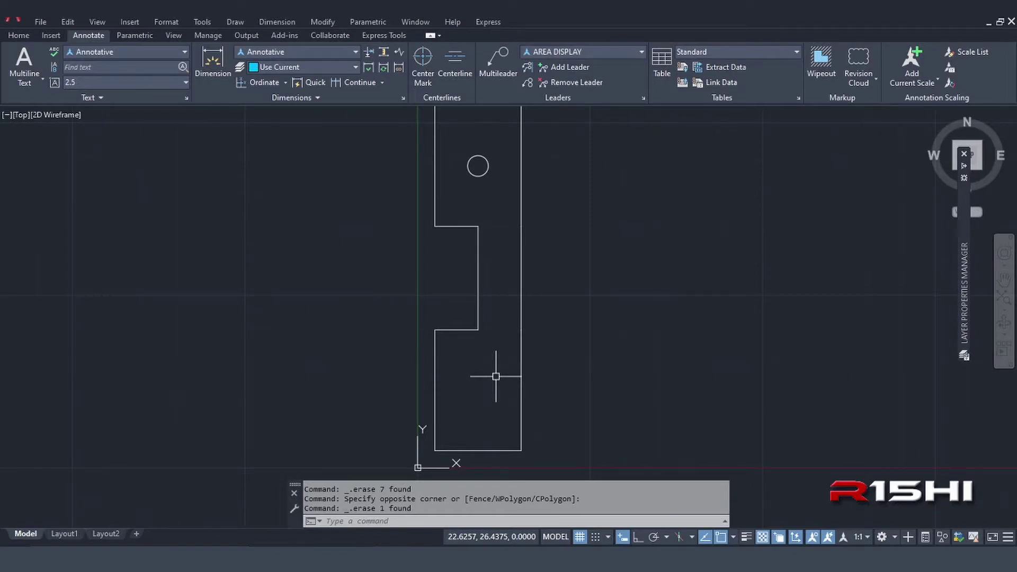
middle_click_drag(495, 377, 495, 387)
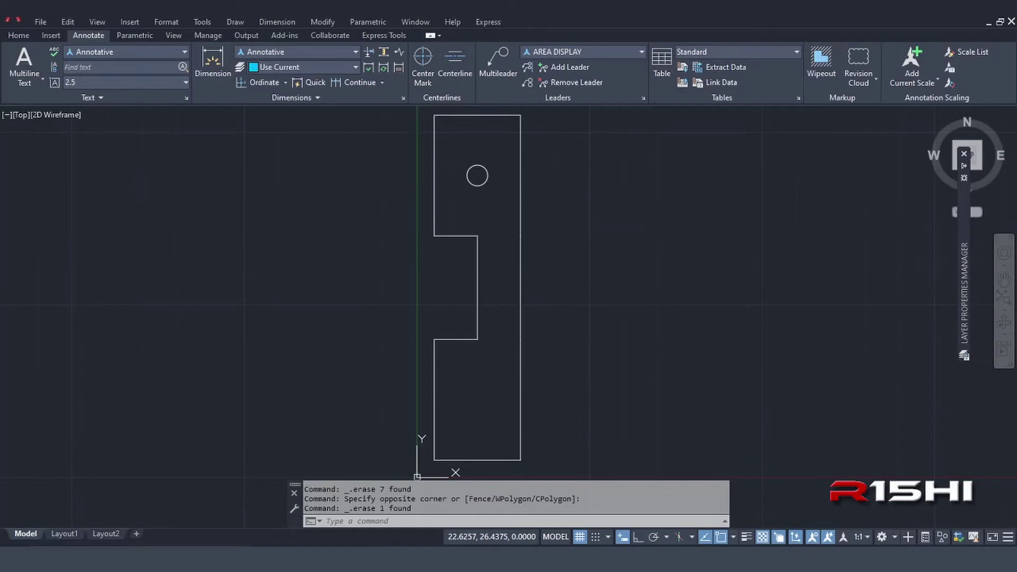
Dimension the vertical 17.5 from the plate's top-left corner to the hole centre, then start Continue
left_click(286, 83)
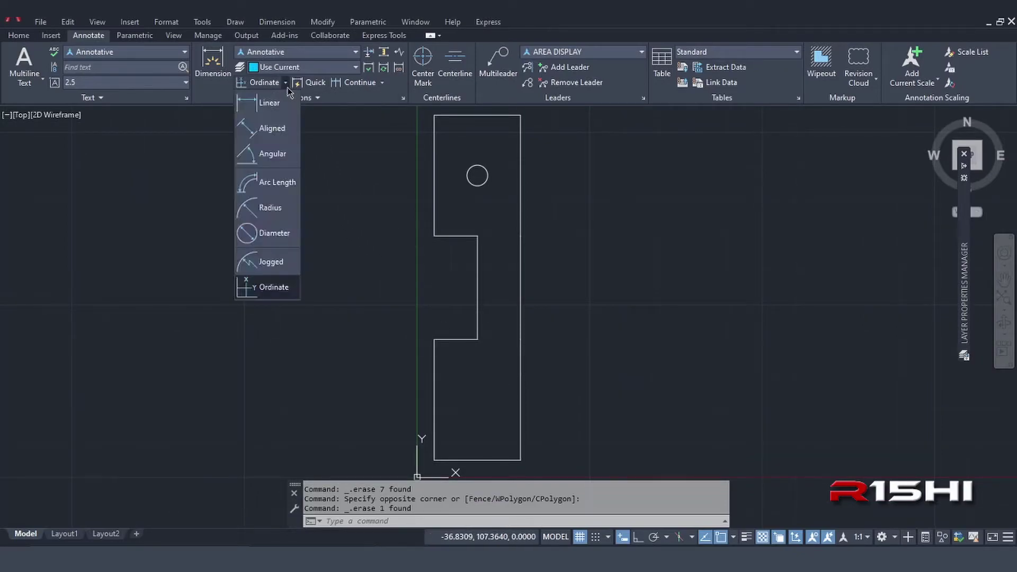
left_click(267, 103)
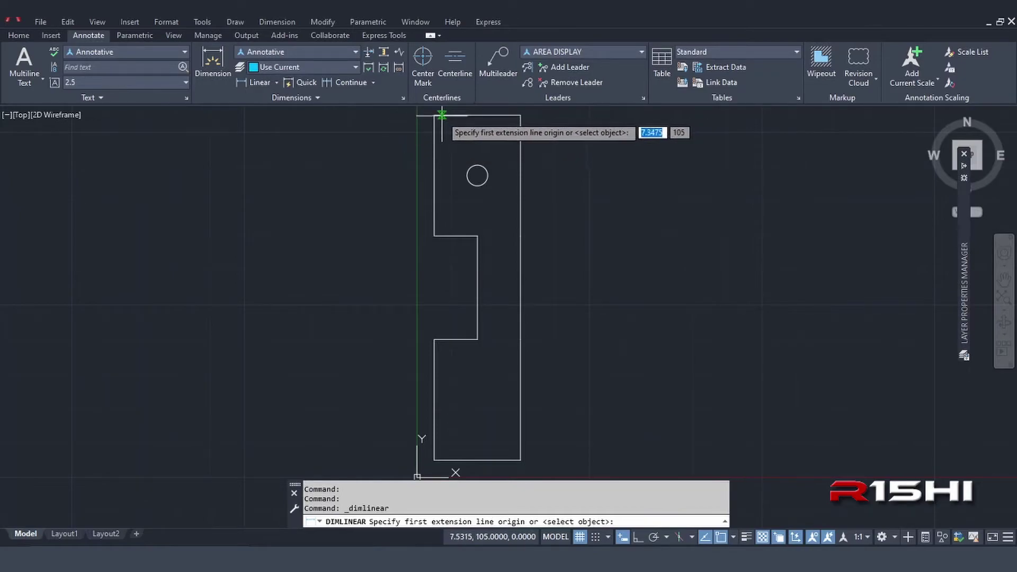
left_click(434, 115)
left_click(476, 176)
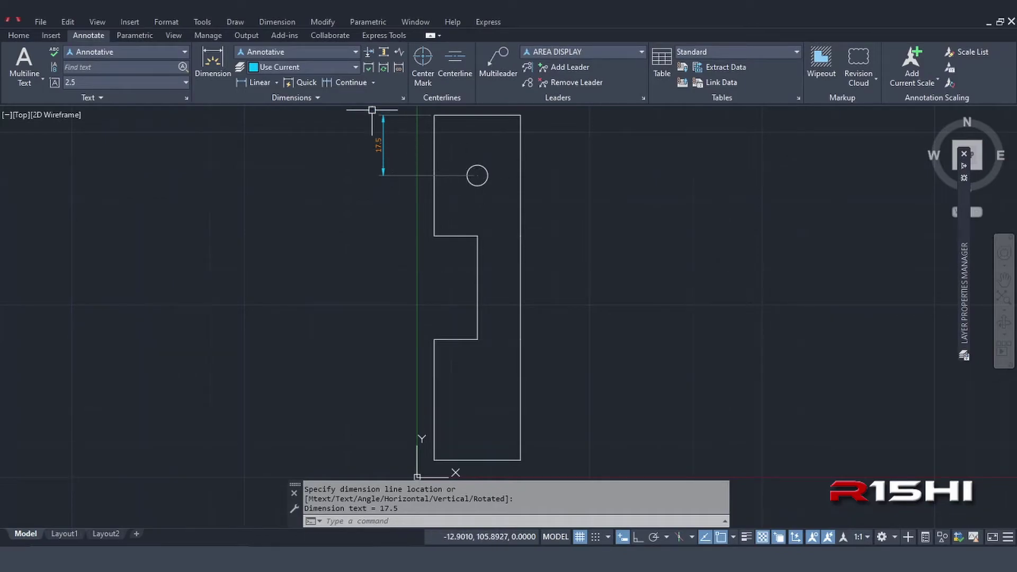
left_click(350, 83)
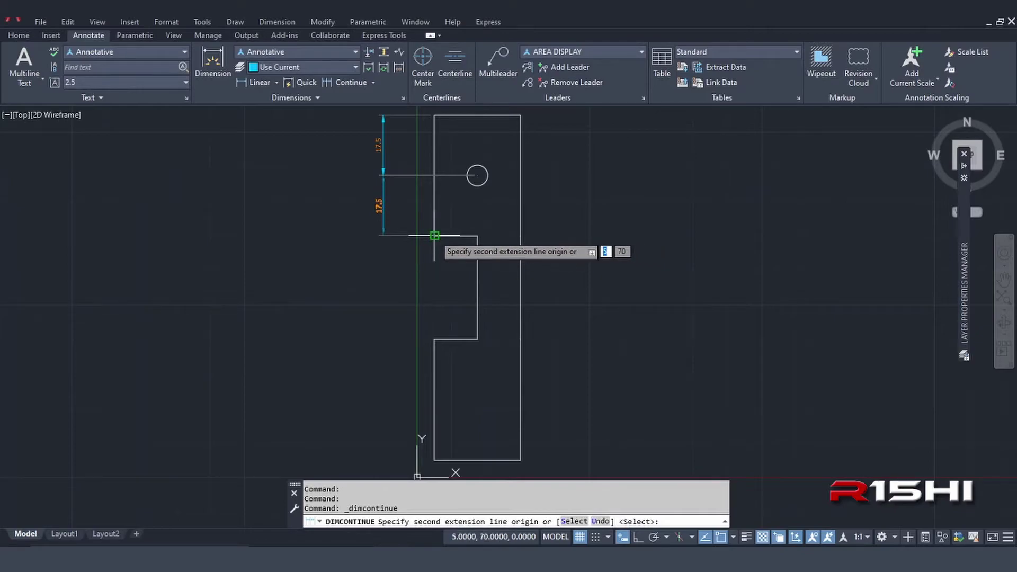
Chain vertical dimensions down to the step corners, exit Continue, and begin a crossing selection
left_click(432, 235)
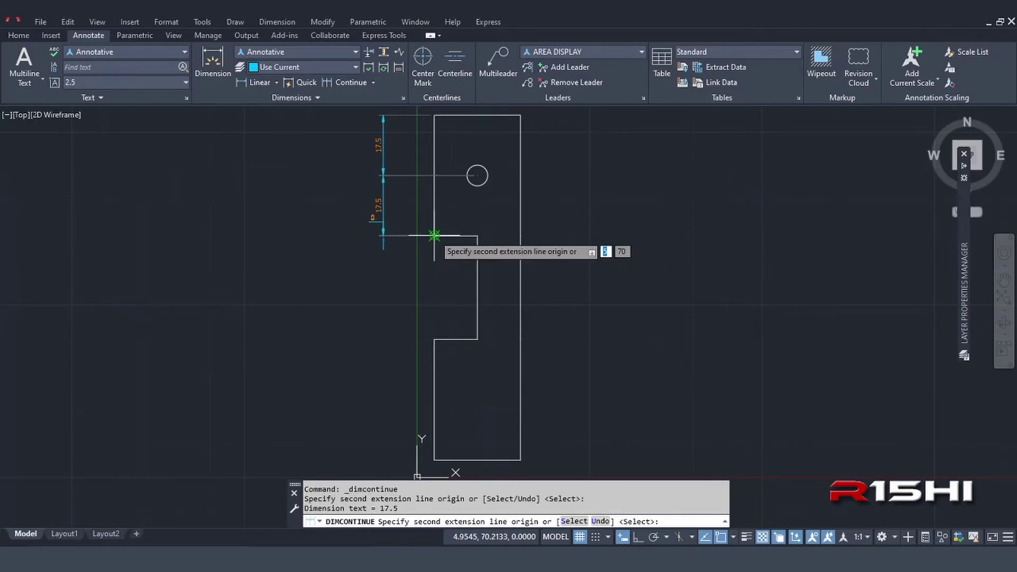
left_click(434, 339)
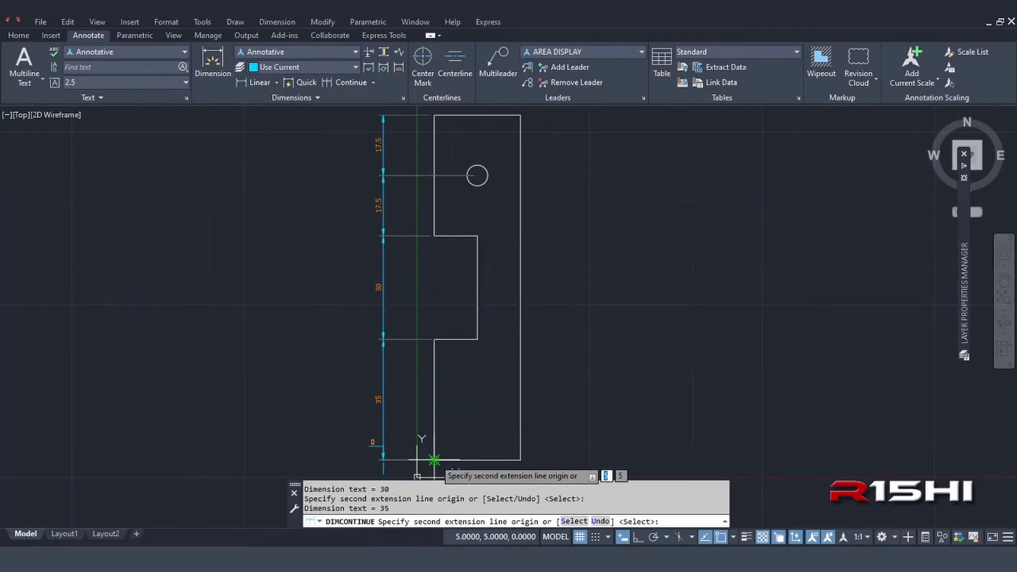
key("Return")
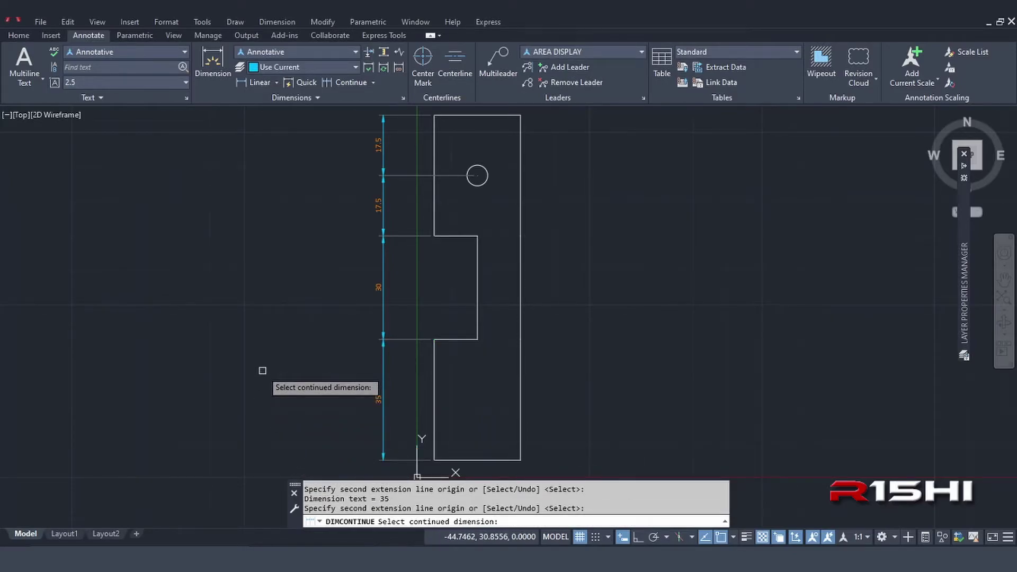
key("Escape")
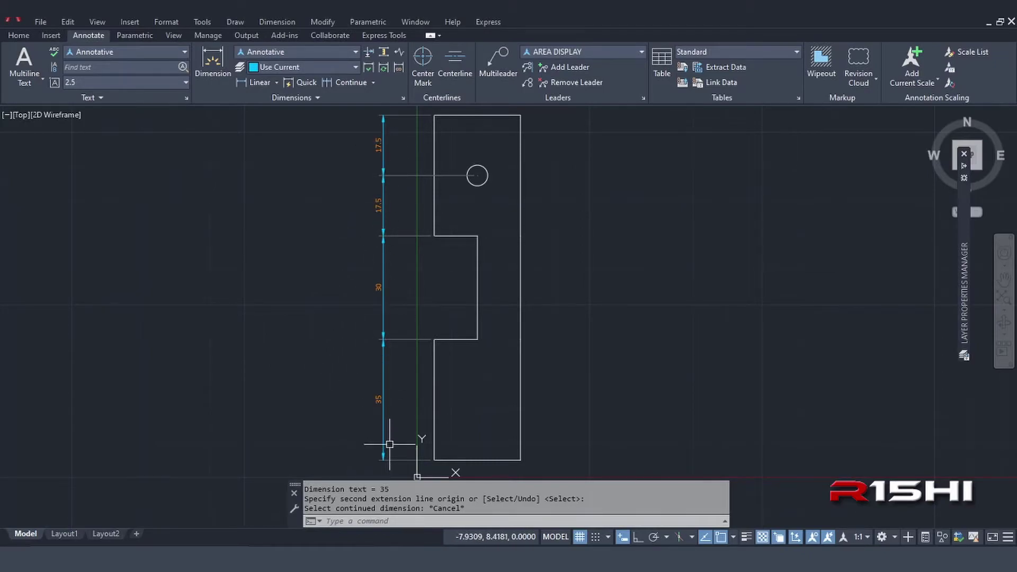
left_click(402, 161)
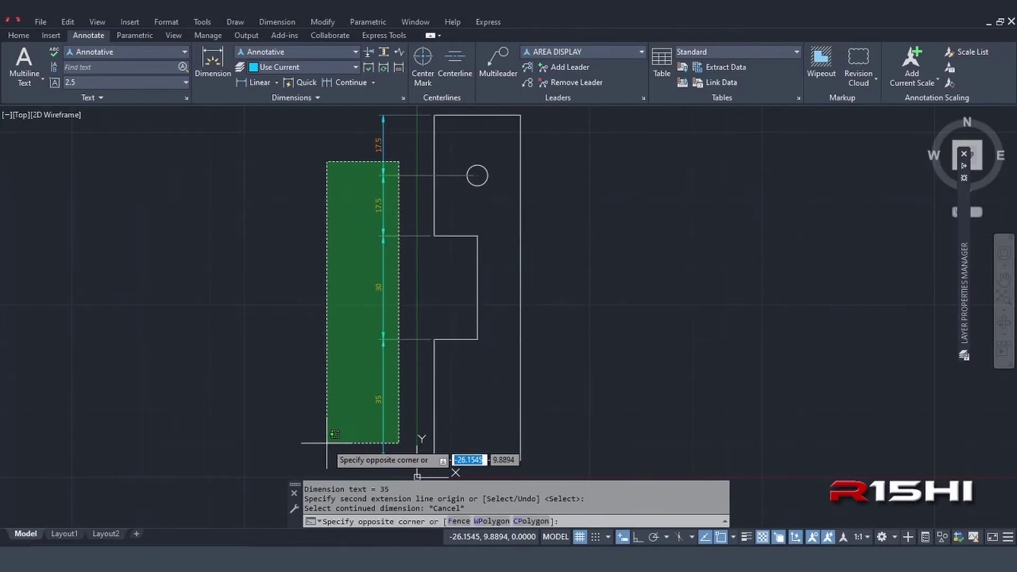
Delete the chained dimensions and redraw the 17.5 dimension from top-left corner to hole centre
left_click(327, 443)
key("Delete")
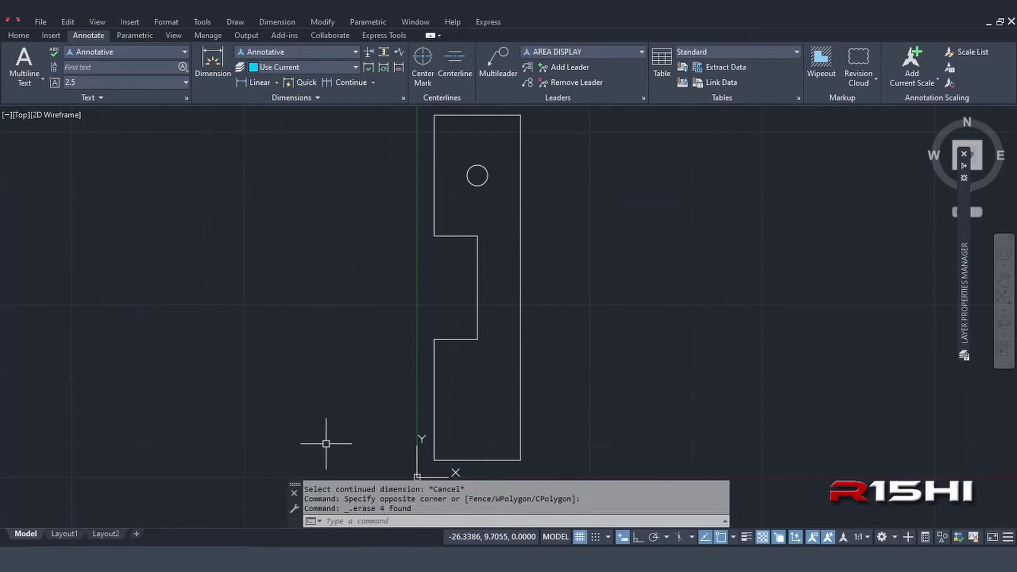
left_click(253, 84)
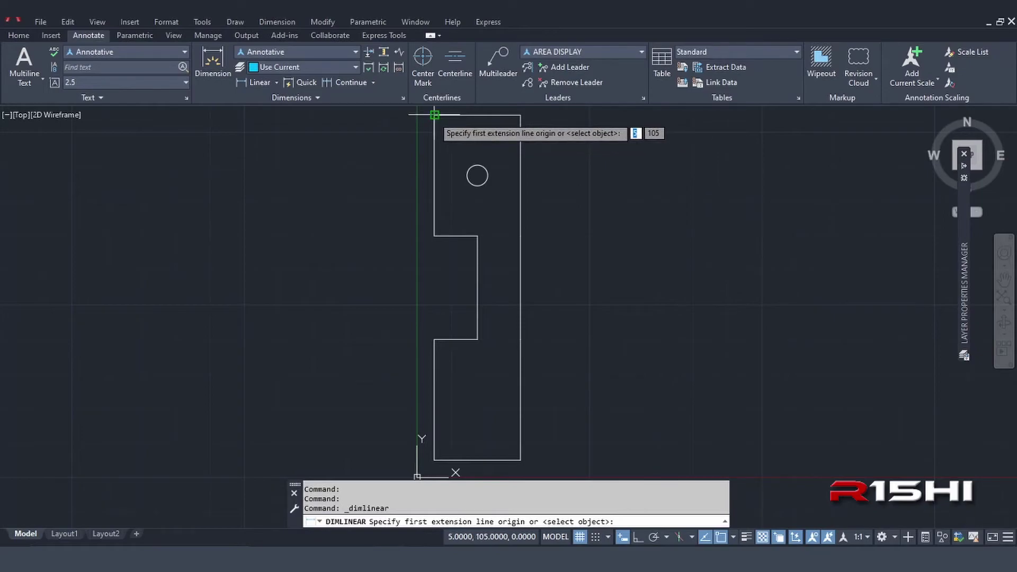
left_click(434, 115)
left_click(477, 176)
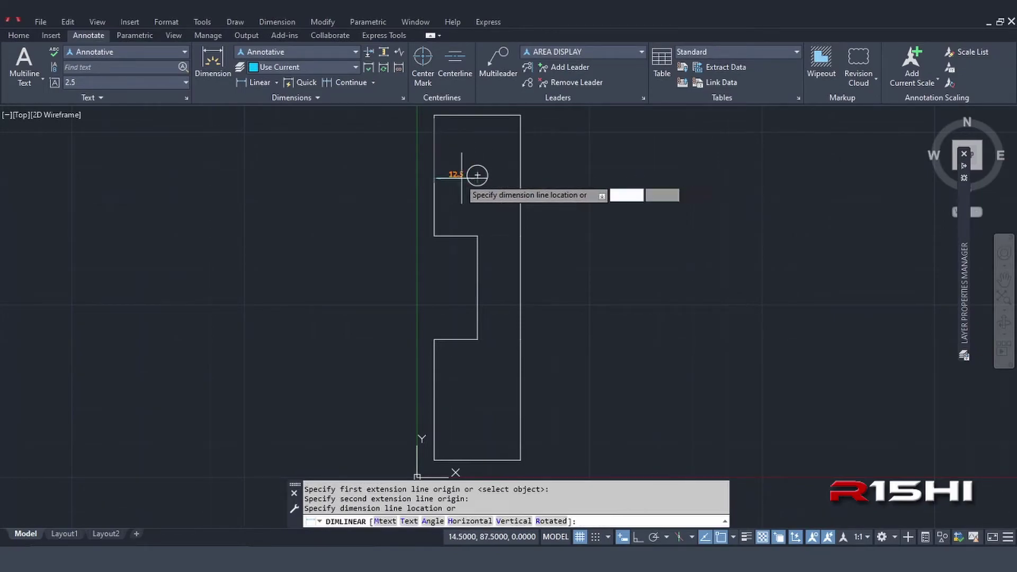
left_click(410, 153)
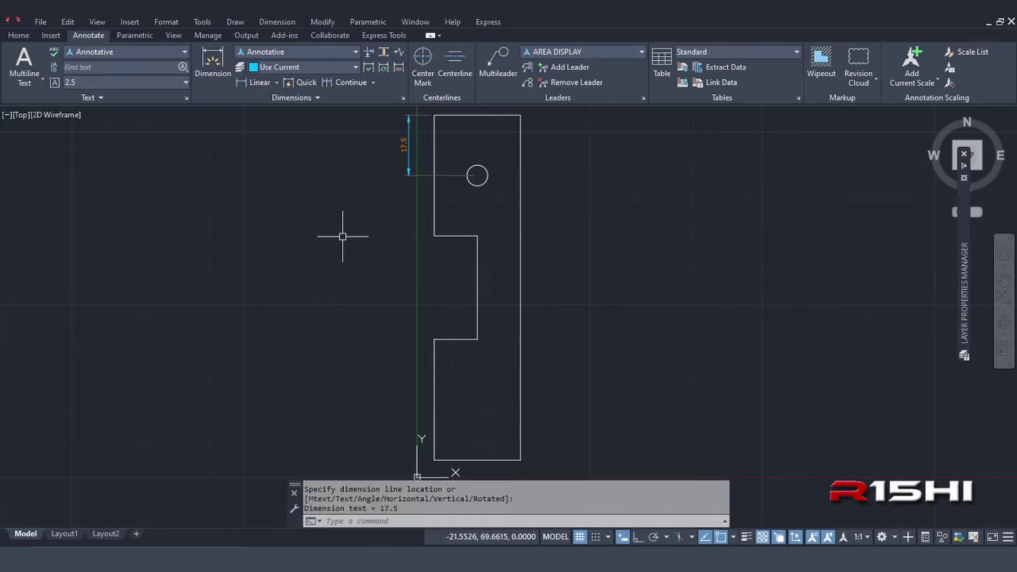
Add baseline dimensions 35, 65 and 100 from the top edge to the step and bottom corners
left_click(374, 83)
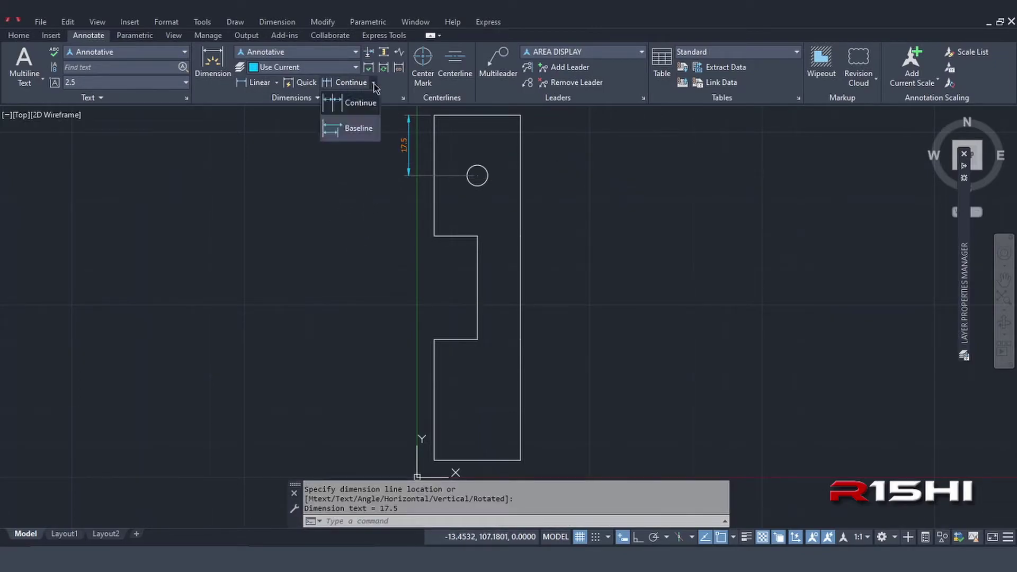
left_click(355, 132)
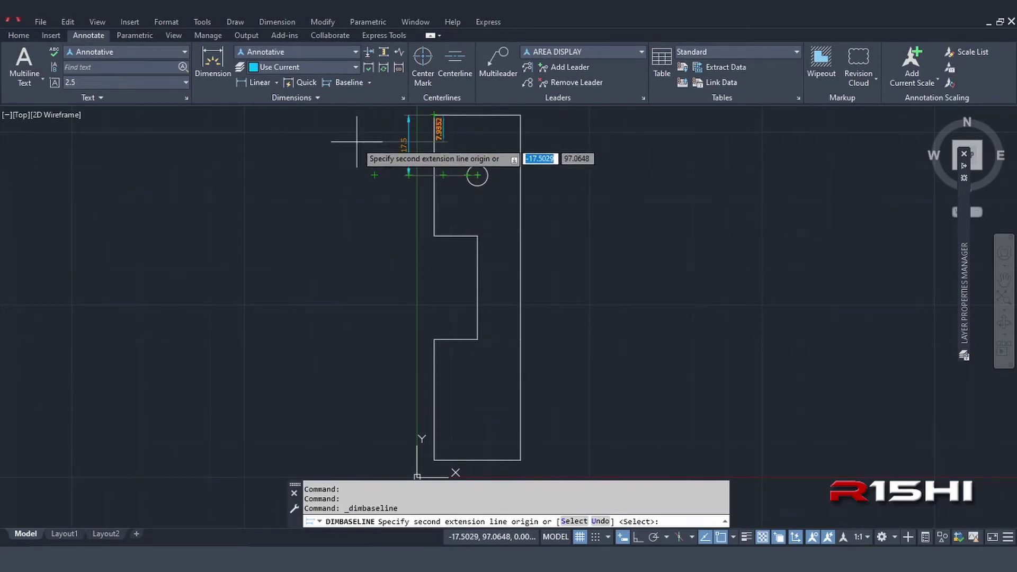
left_click(434, 235)
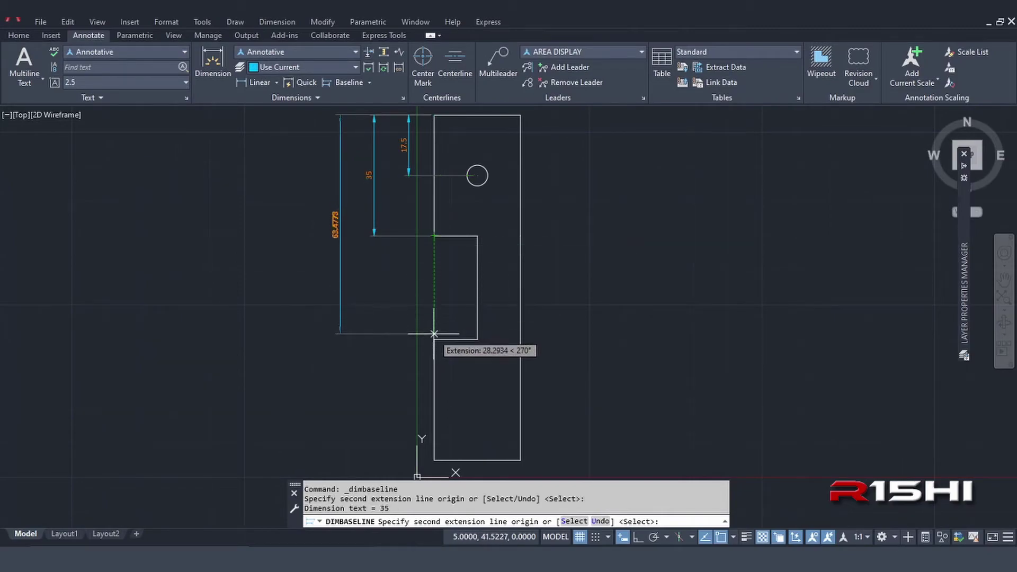
left_click(434, 339)
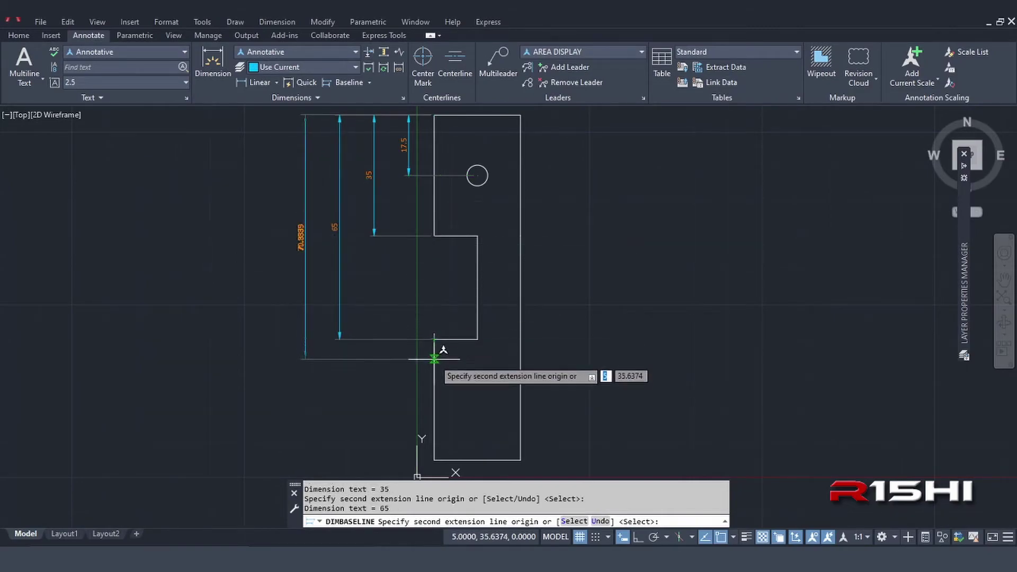
left_click(434, 460)
key("Return")
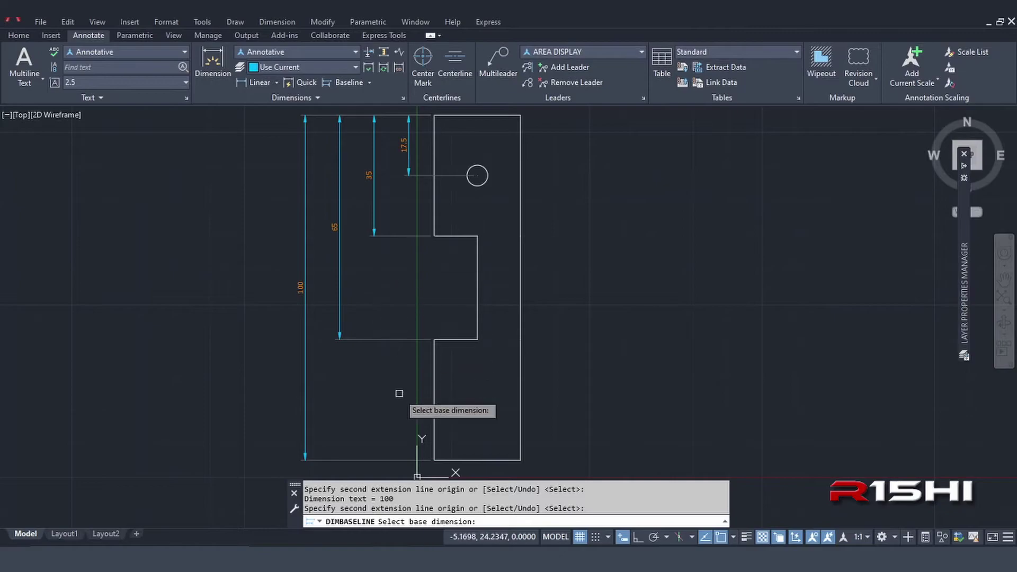
key("Escape")
key("Escape")
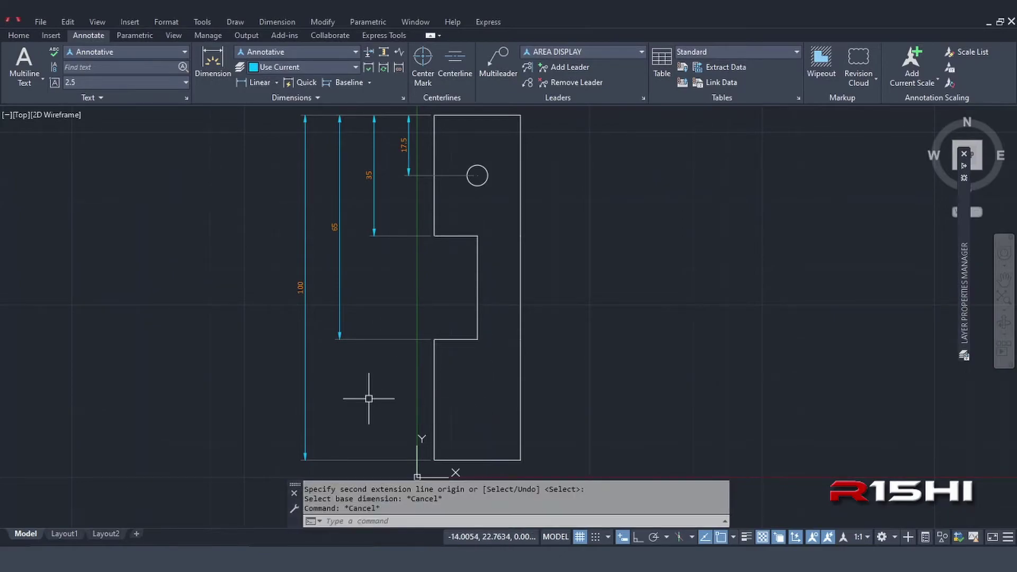
Crossing-select and delete the four vertical dimensions, then recentre the plate
left_click(444, 151)
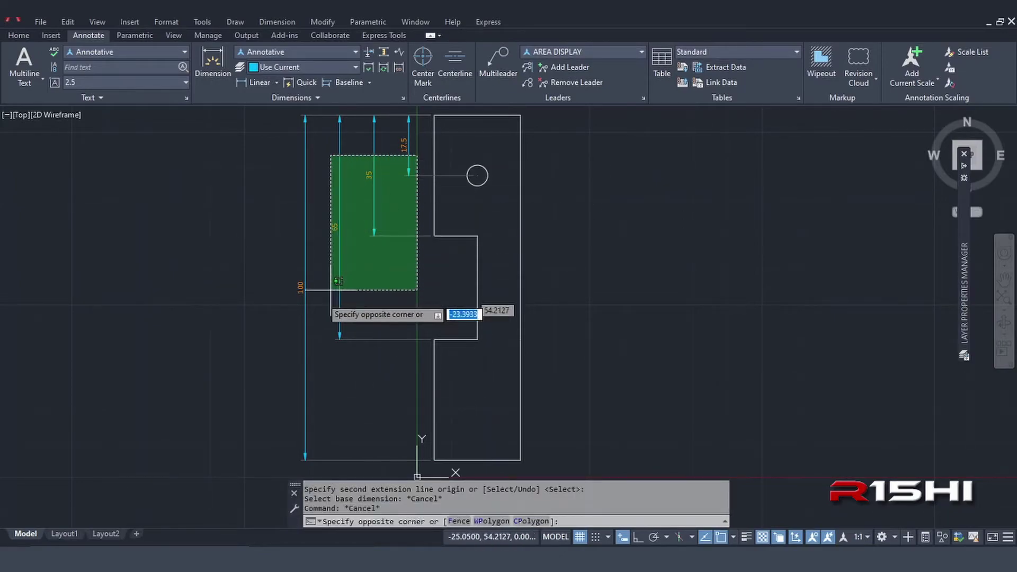
left_click(262, 359)
key("Delete")
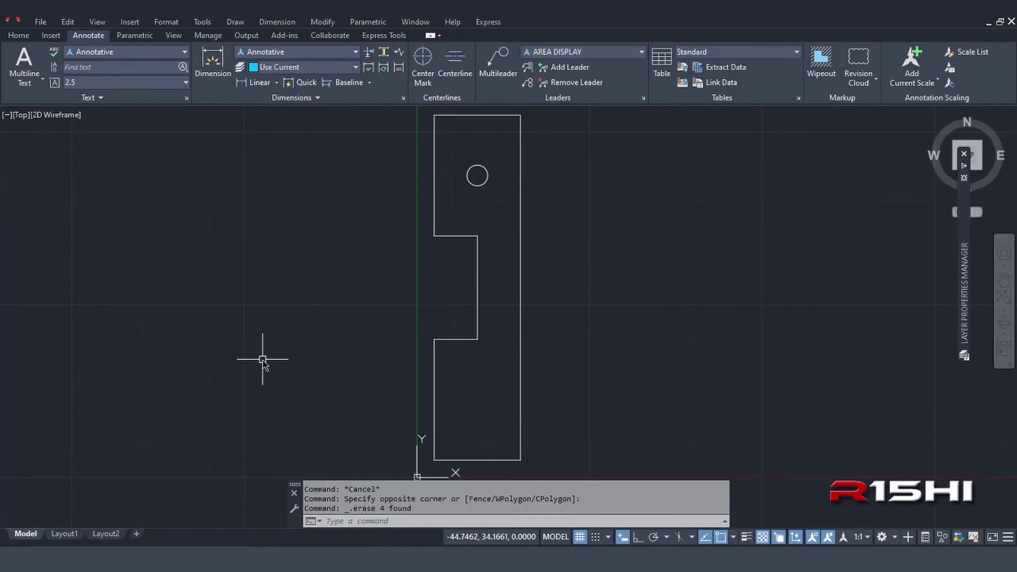
middle_click_drag(315, 340, 214, 304)
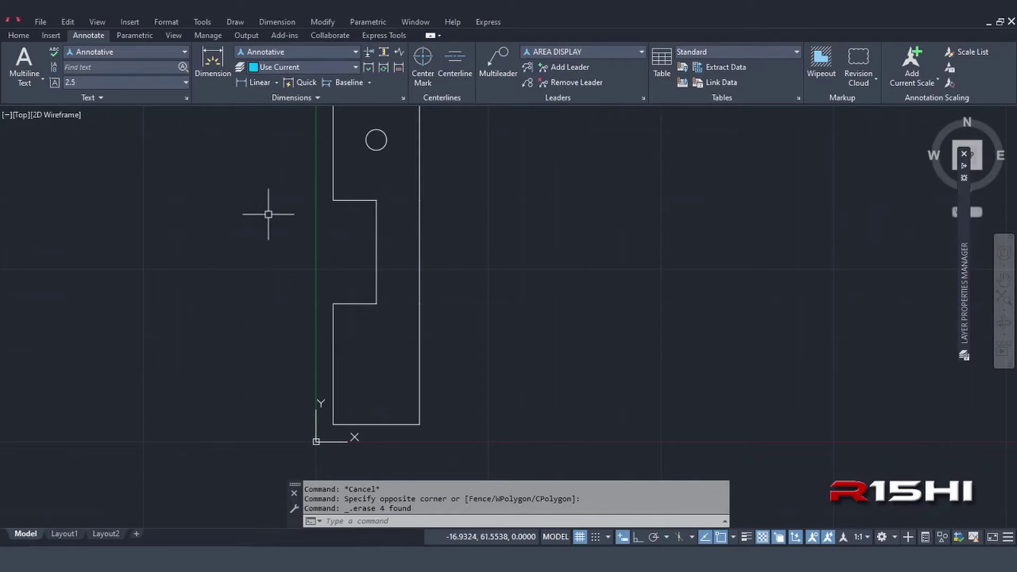
Add a horizontal 12.5 linear dimension across the step's lower corners
left_click(255, 82)
scroll(451, 332, "down", 2)
scroll(477, 339, "up", 1)
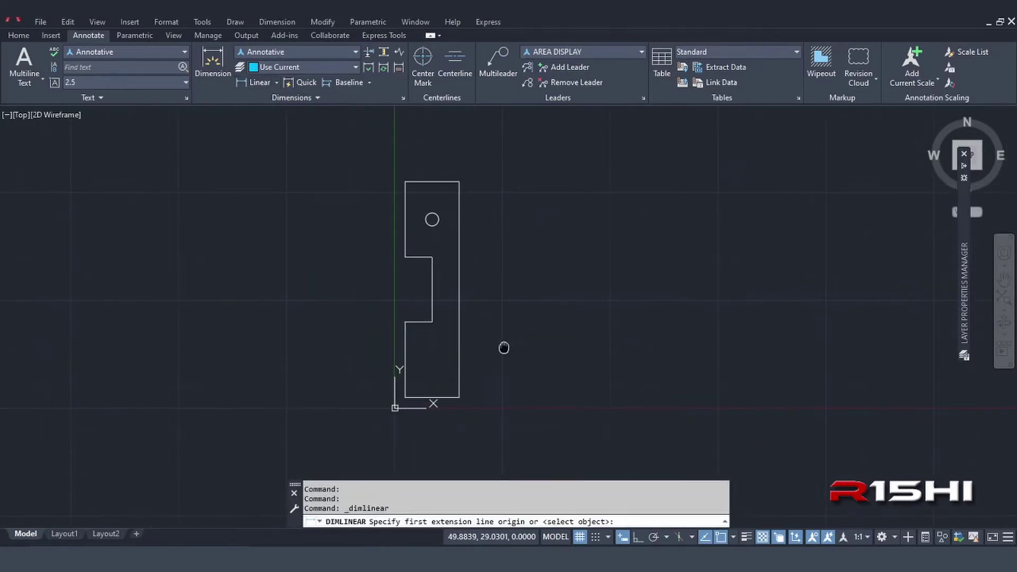
scroll(386, 318, "up", 1)
scroll(386, 341, "up", 1)
scroll(453, 349, "up", 2)
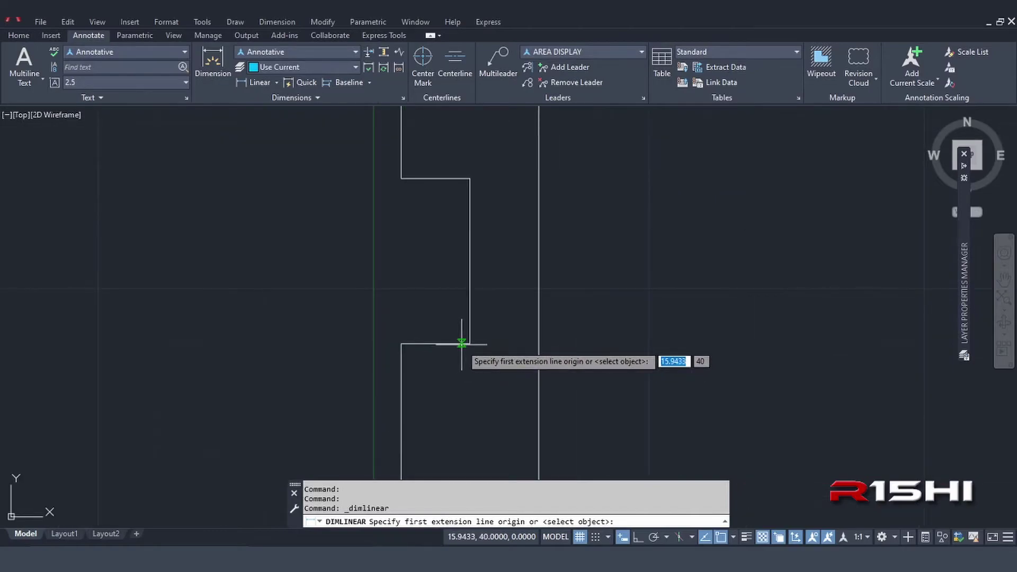
left_click(469, 343)
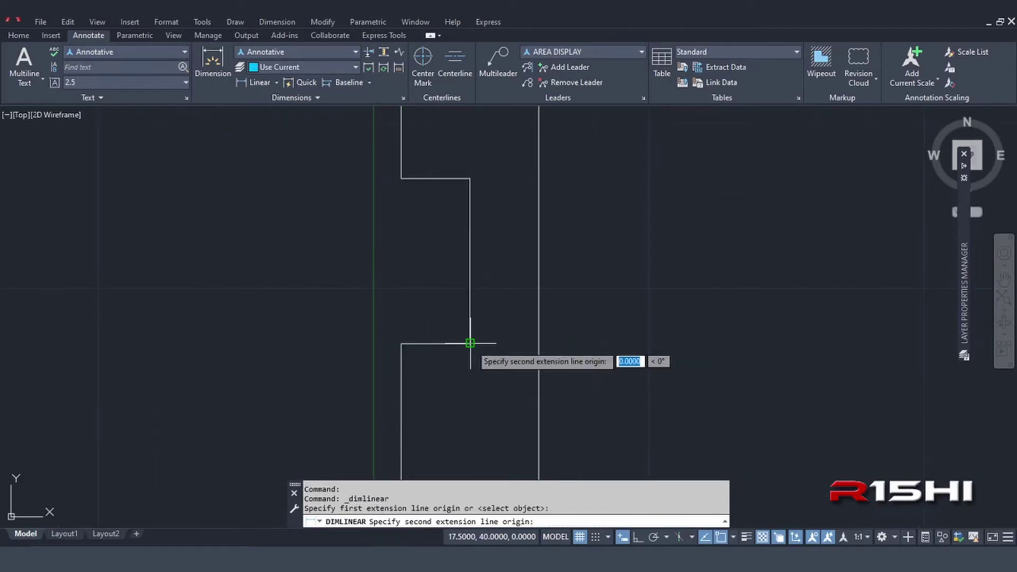
left_click(401, 343)
left_click(432, 298)
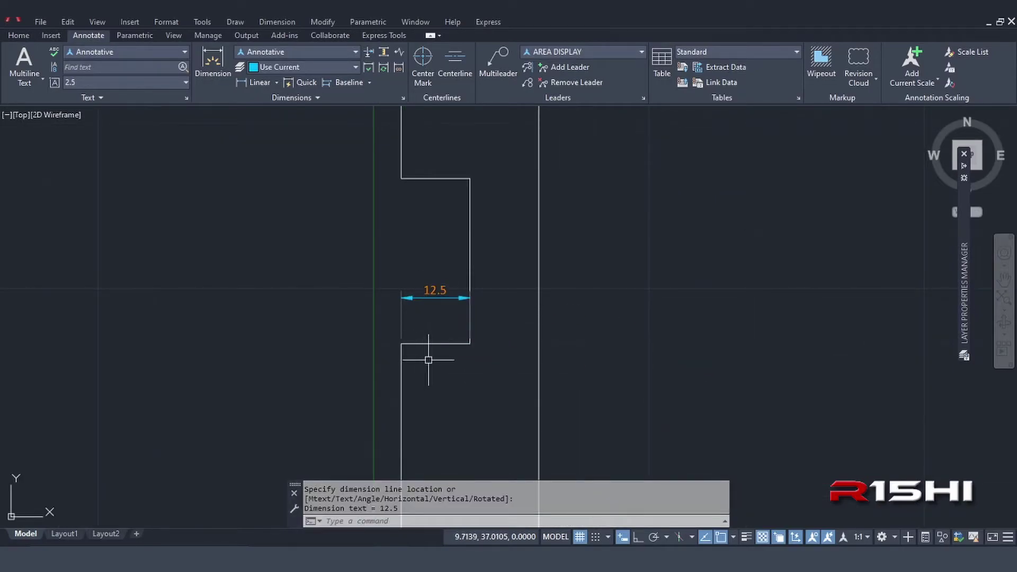
Add a vertical 30 linear dimension along the step's right edge
key("Return")
left_click(470, 179)
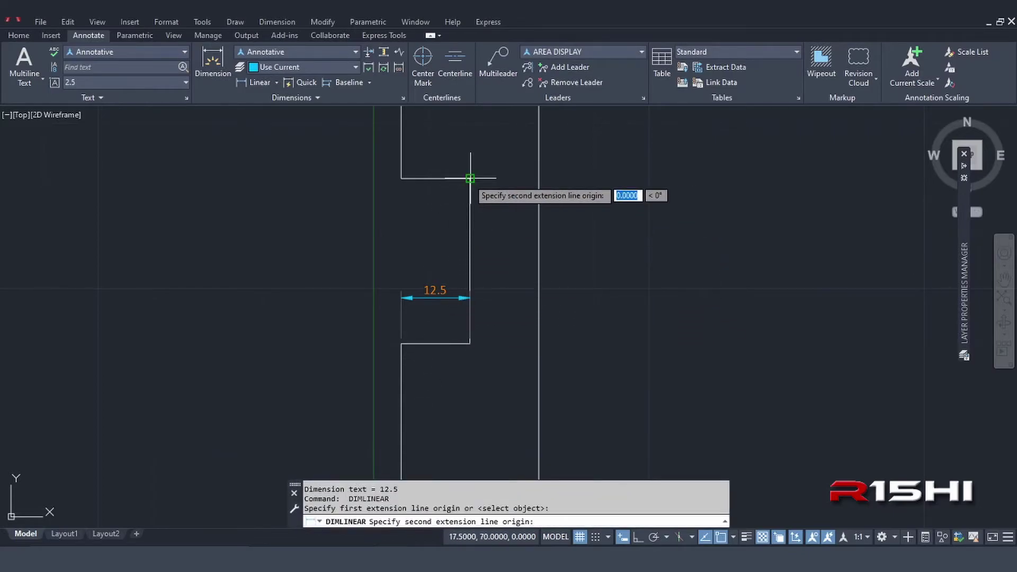
left_click(470, 343)
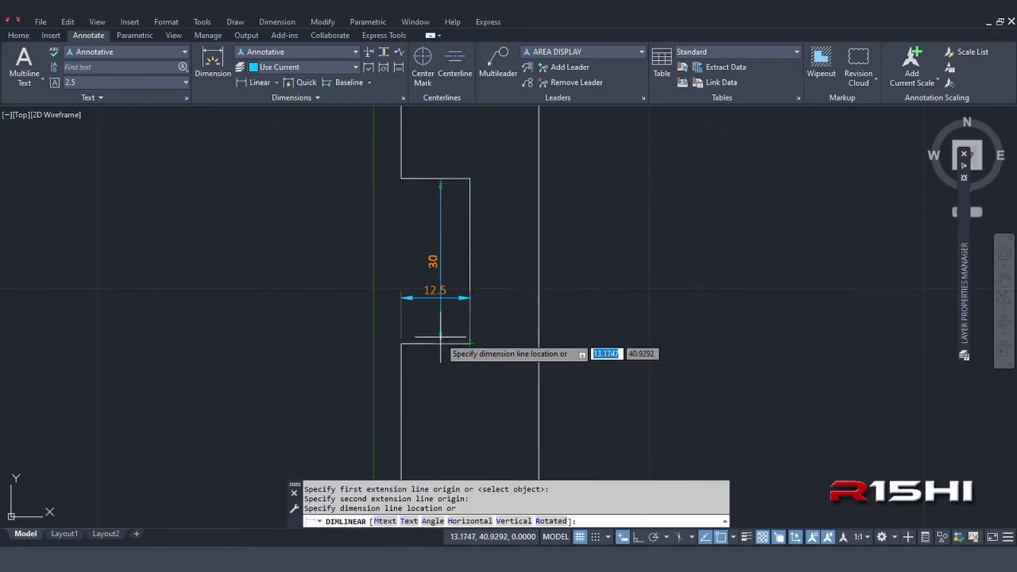
left_click(417, 324)
scroll(424, 304, "up", 3)
type("D")
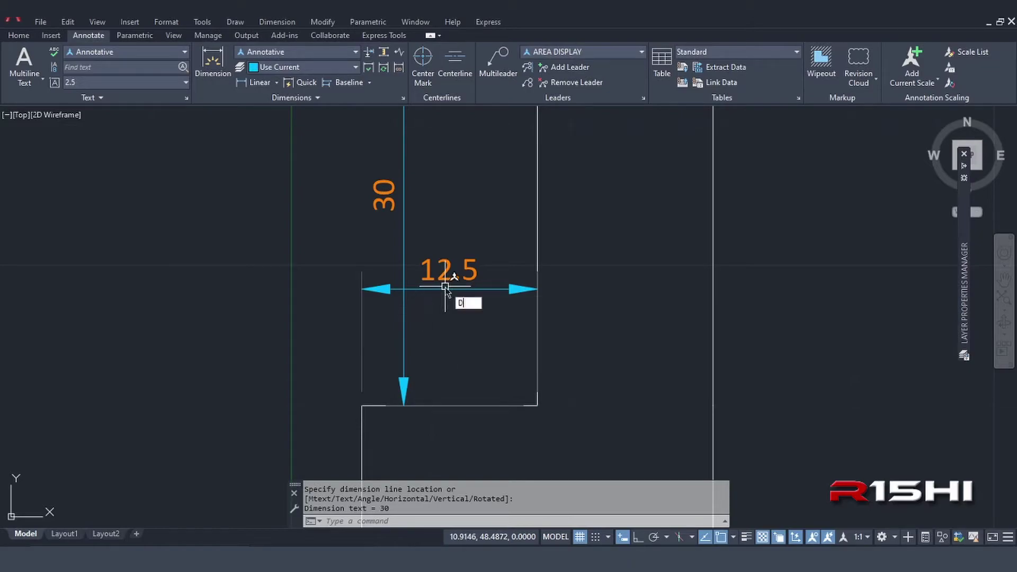
Check the Annotative style's Dimension Break size under Symbols and Arrows, then close the style settings
key("Return")
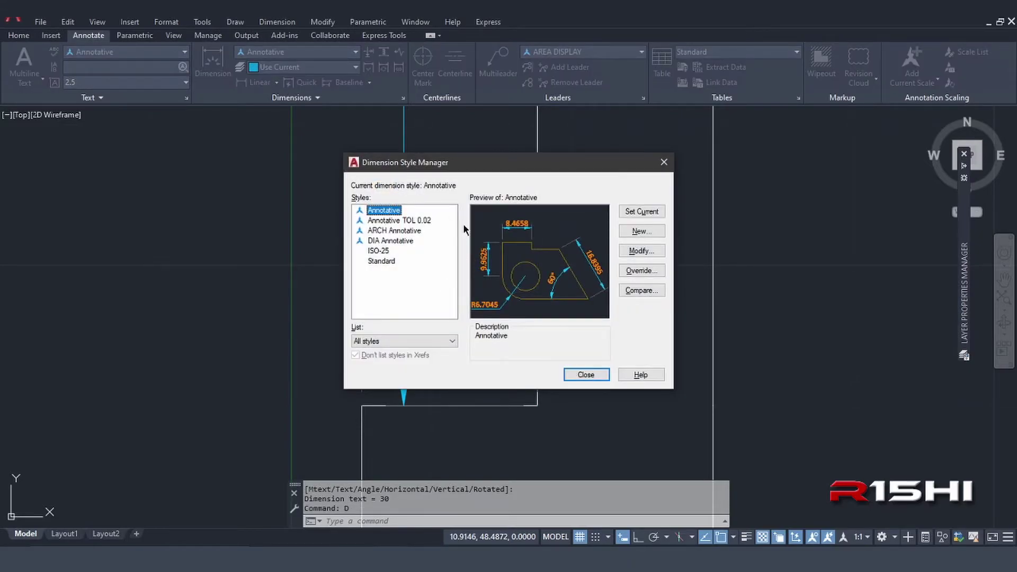
left_click(631, 252)
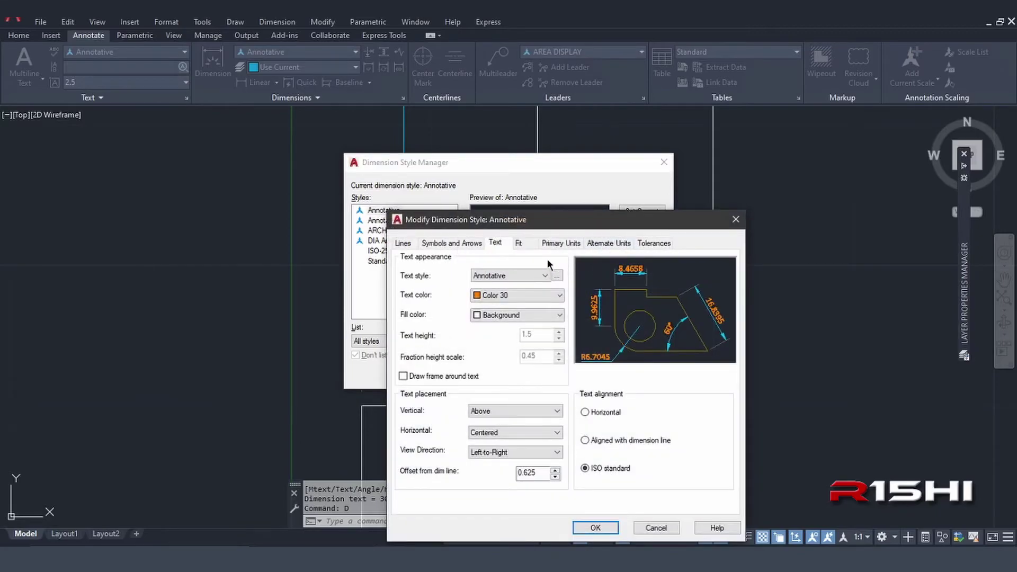
left_click_drag(551, 223, 523, 143)
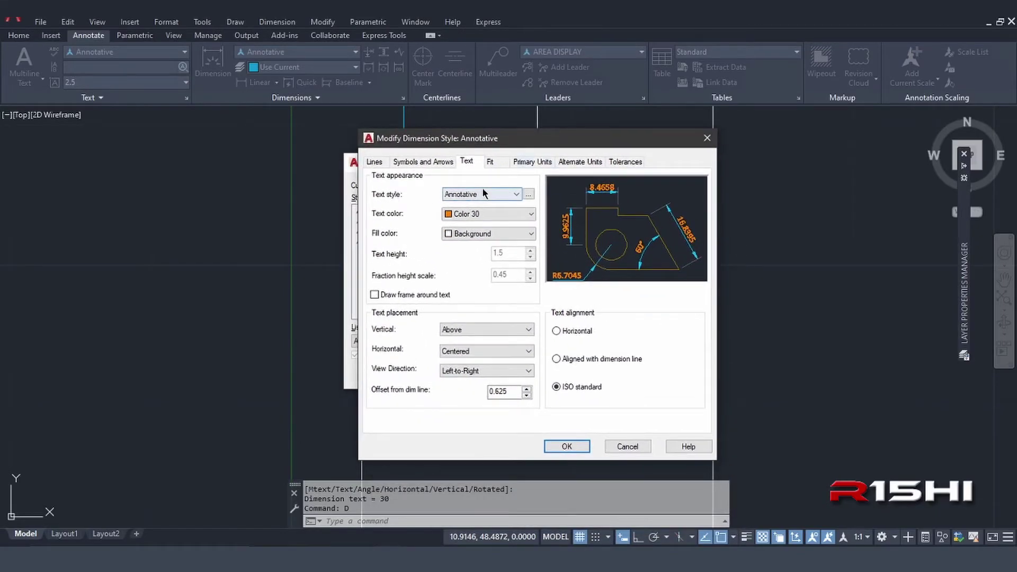
left_click(420, 163)
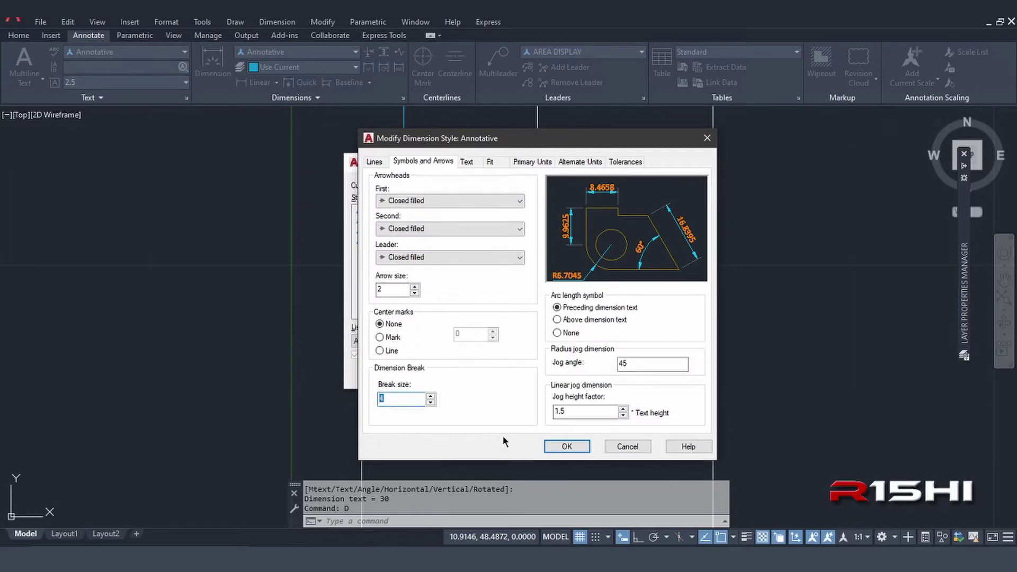
left_click(566, 446)
Use DIMBREAK to break the vertical 30 dimension, with the 12.5 dimension as the breaking object
left_click(585, 377)
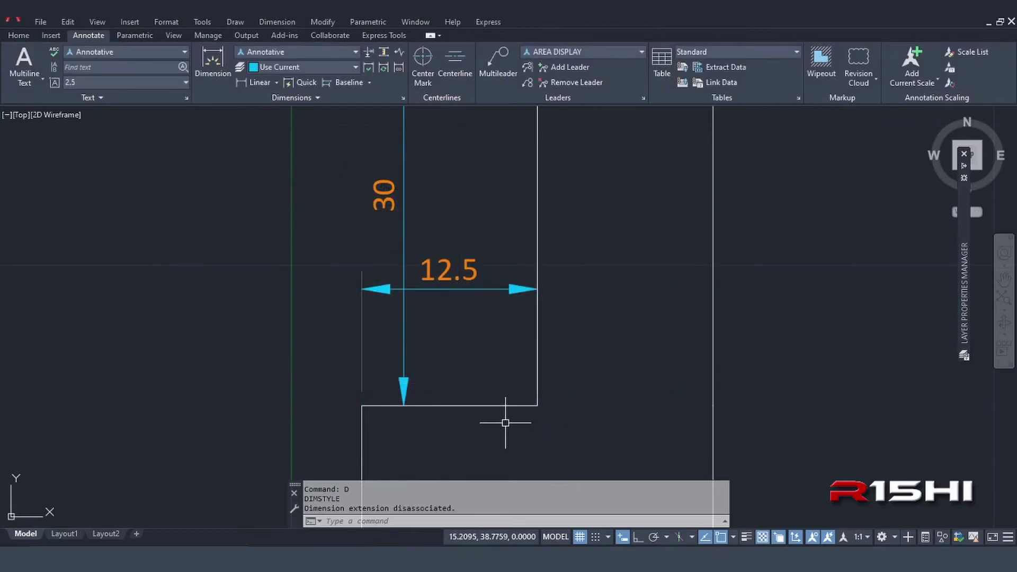
left_click(461, 193)
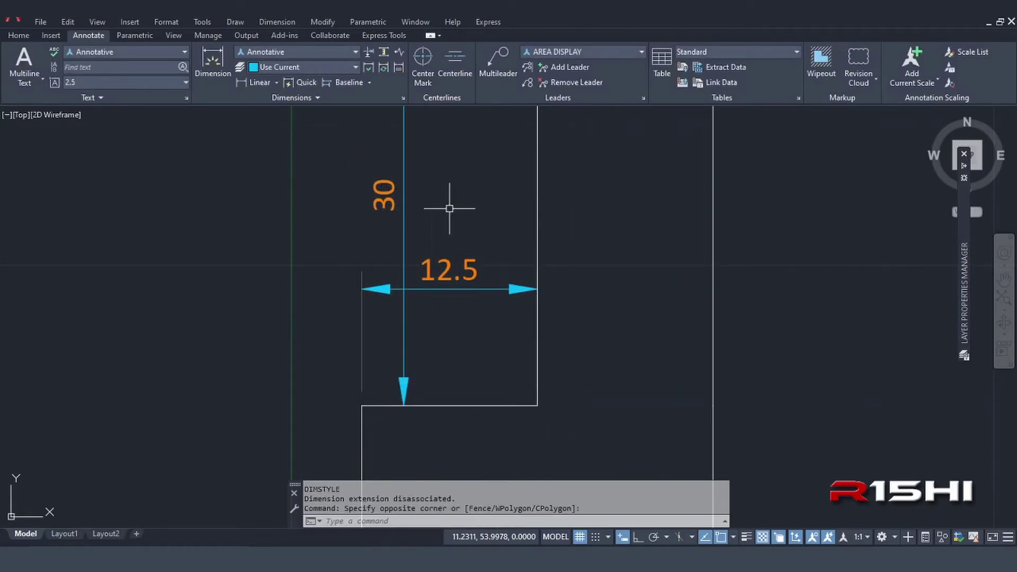
left_click(368, 53)
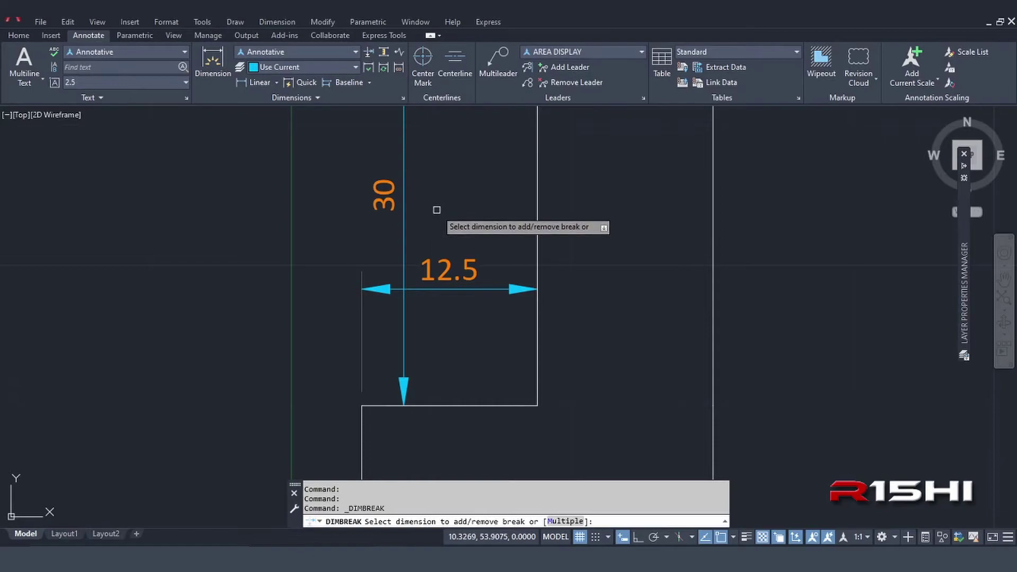
left_click(405, 171)
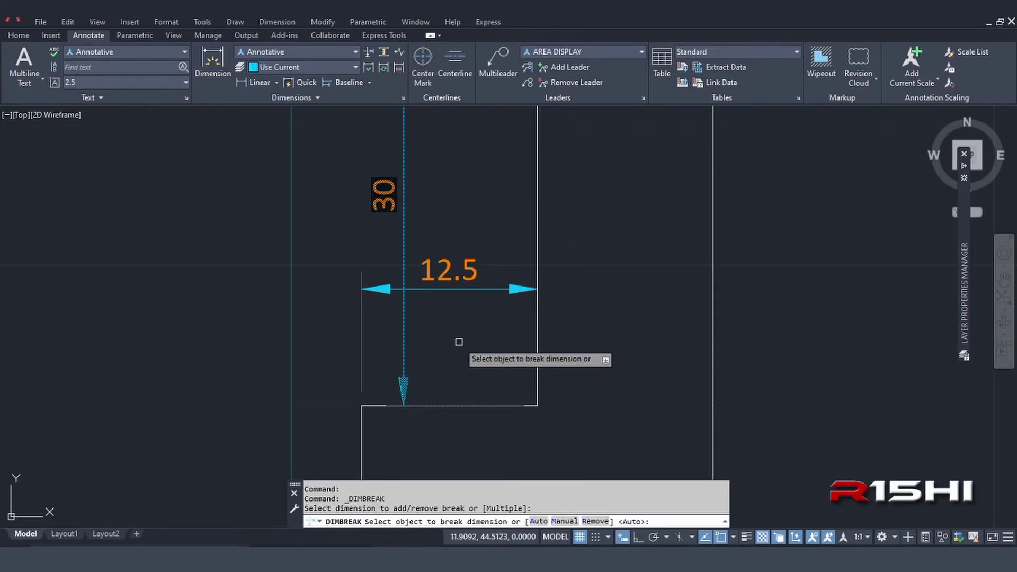
left_click(460, 293)
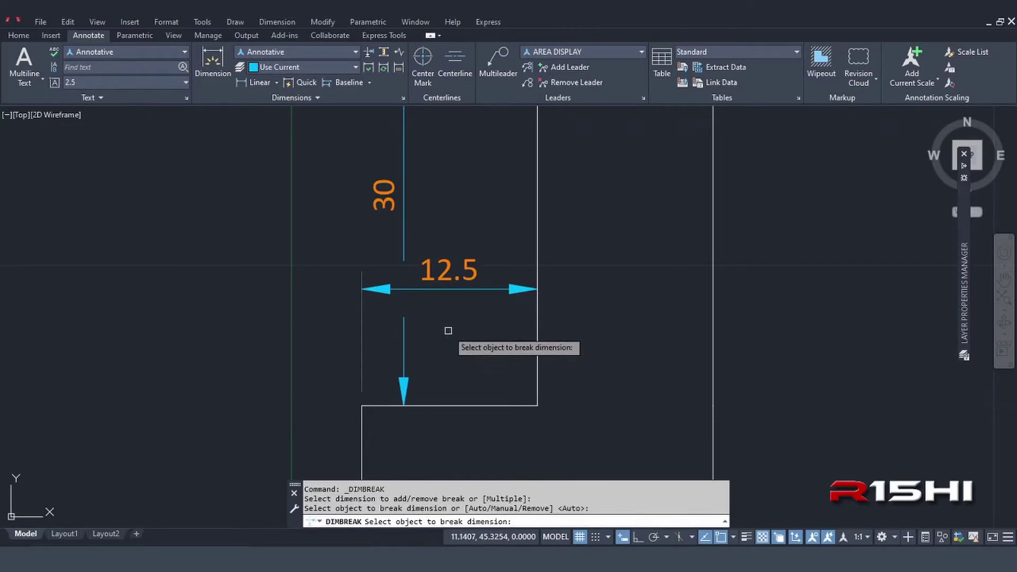
key("Escape")
key("Escape")
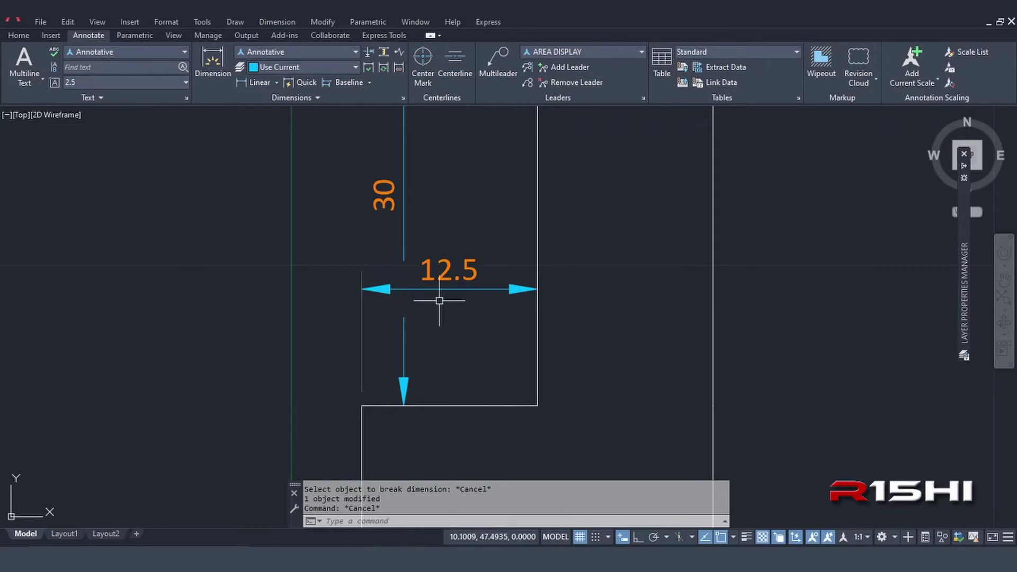
middle_click_drag(445, 336, 443, 359)
scroll(443, 358, "down", 2)
Try dragging the 12.5 dimension's text grip higher up the notch, then cancel
left_click(471, 329)
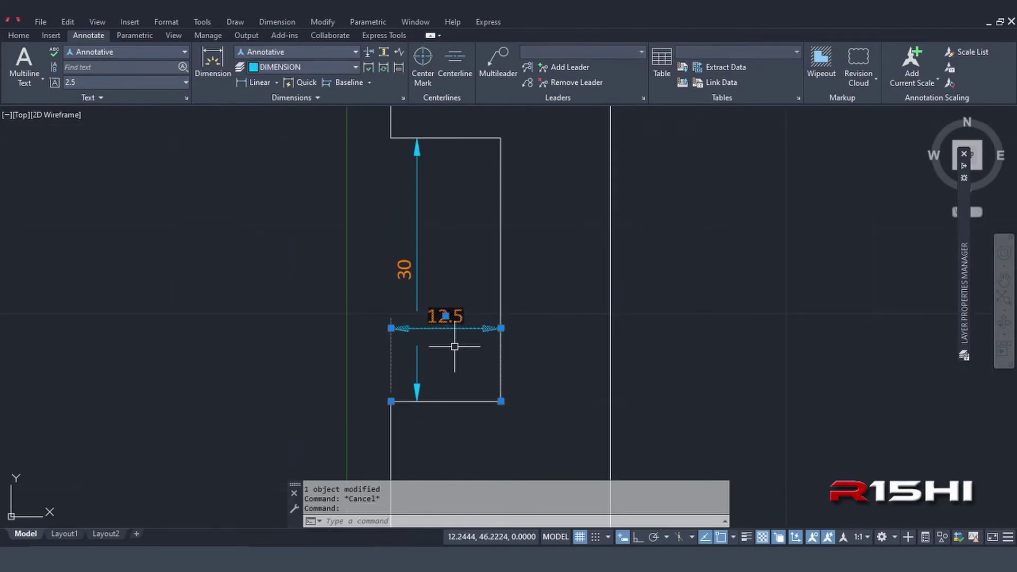
left_click(445, 316)
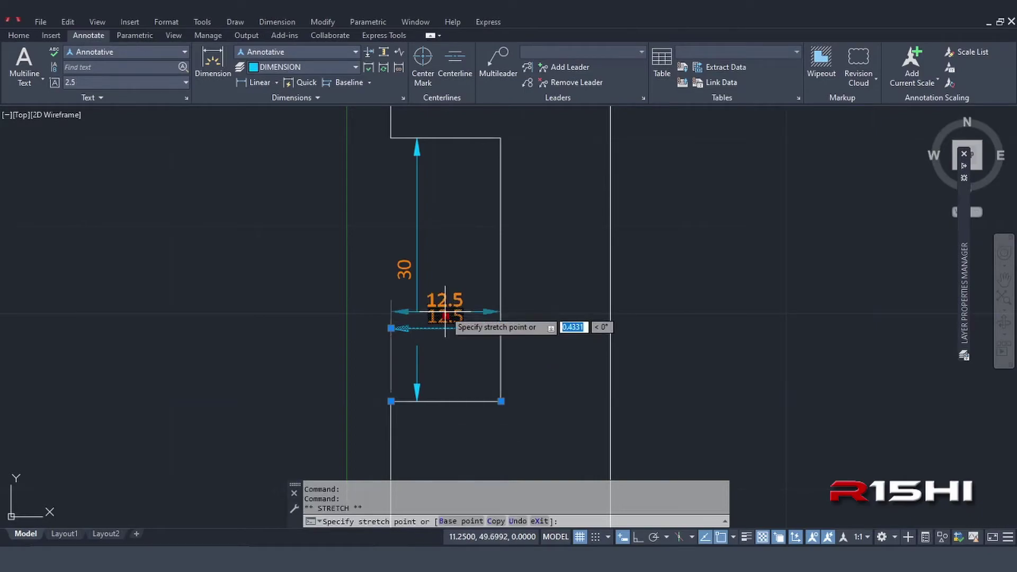
left_click(442, 199)
key("Escape")
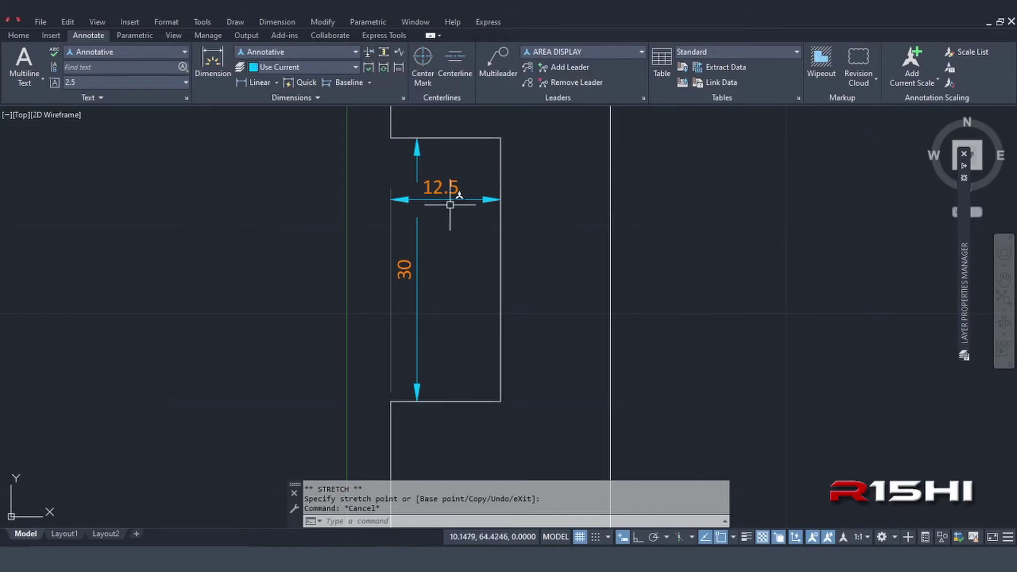
Select the 12.5 and 30 dimensions together with a crossing window
scroll(454, 208, "down", 5)
left_click(480, 244)
left_click(432, 224)
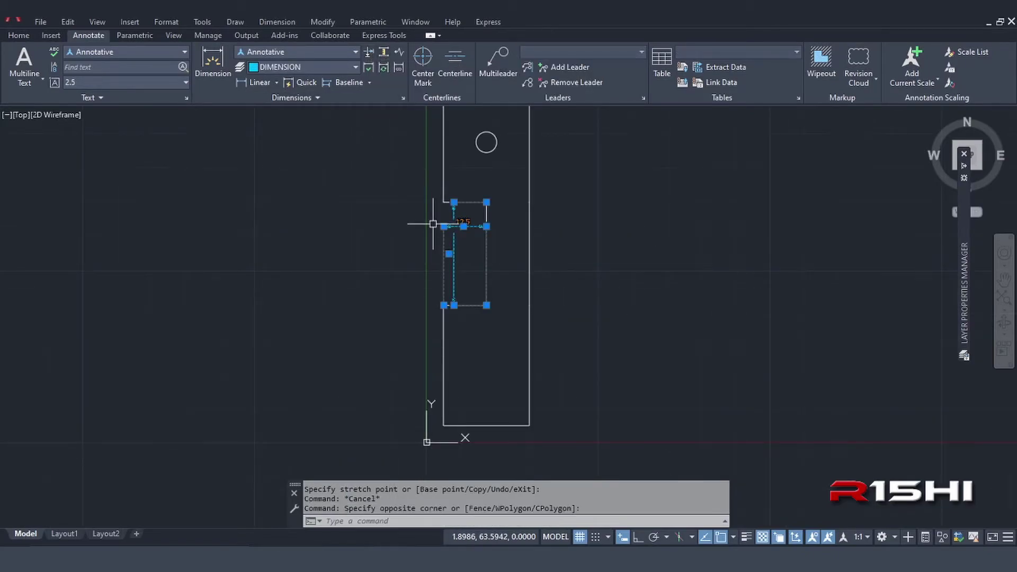
Delete the 12.5 and 30 dimensions and add a vertical 35 dimension from the plate's top-left corner
key("Delete")
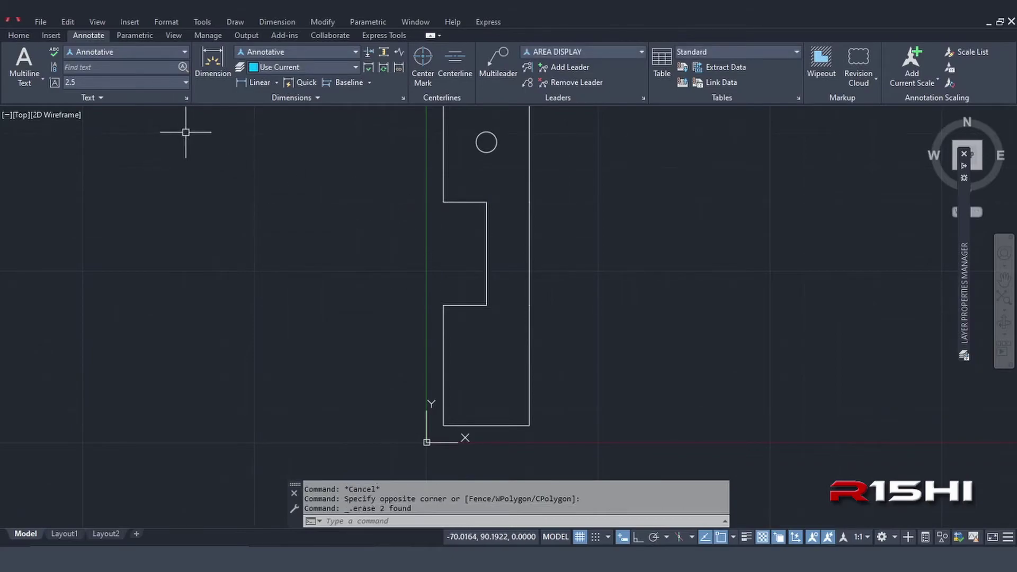
left_click(257, 82)
middle_click_drag(297, 158, 298, 231)
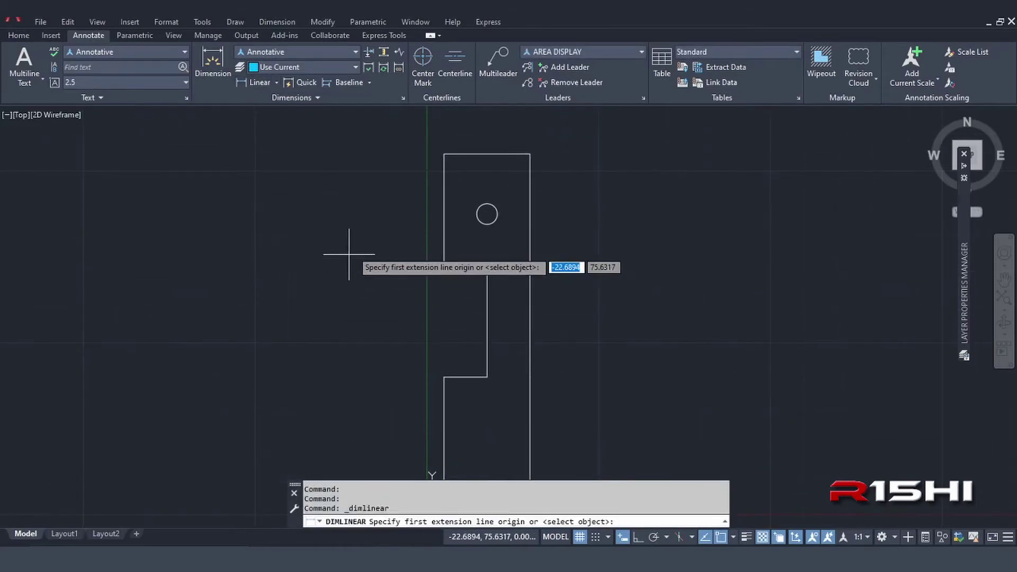
left_click(444, 154)
left_click(444, 272)
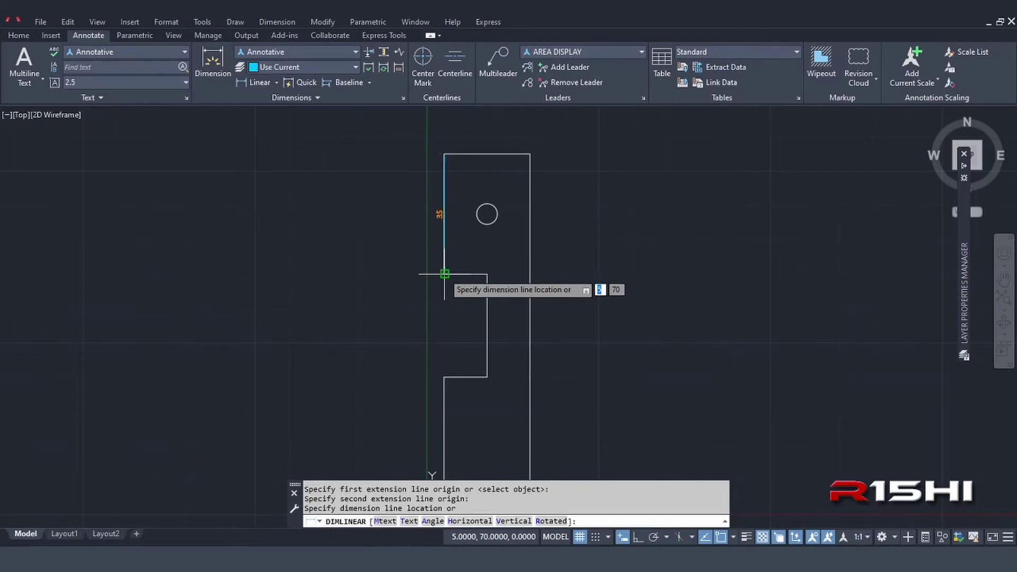
left_click(398, 212)
Add vertical 65 and 17.5 (to circle centre) dimensions from the same top corner
key("Return")
left_click(444, 154)
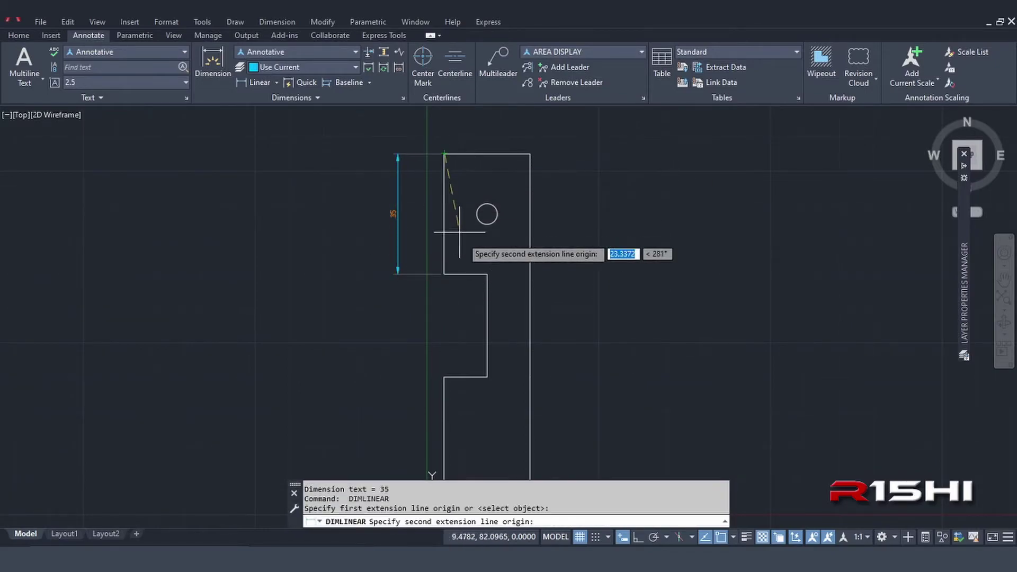
left_click(487, 377)
left_click(377, 318)
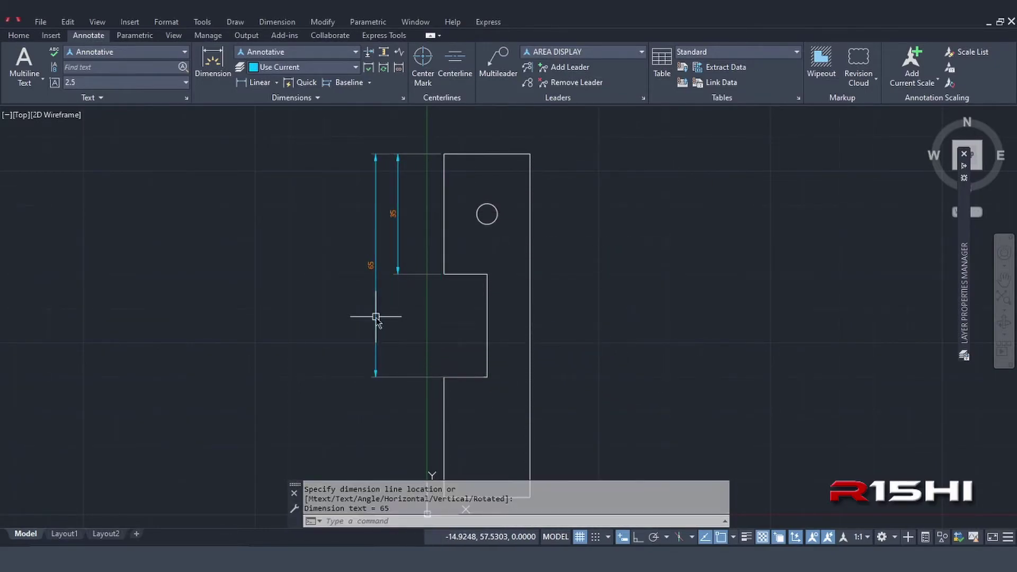
key("Return")
left_click(444, 154)
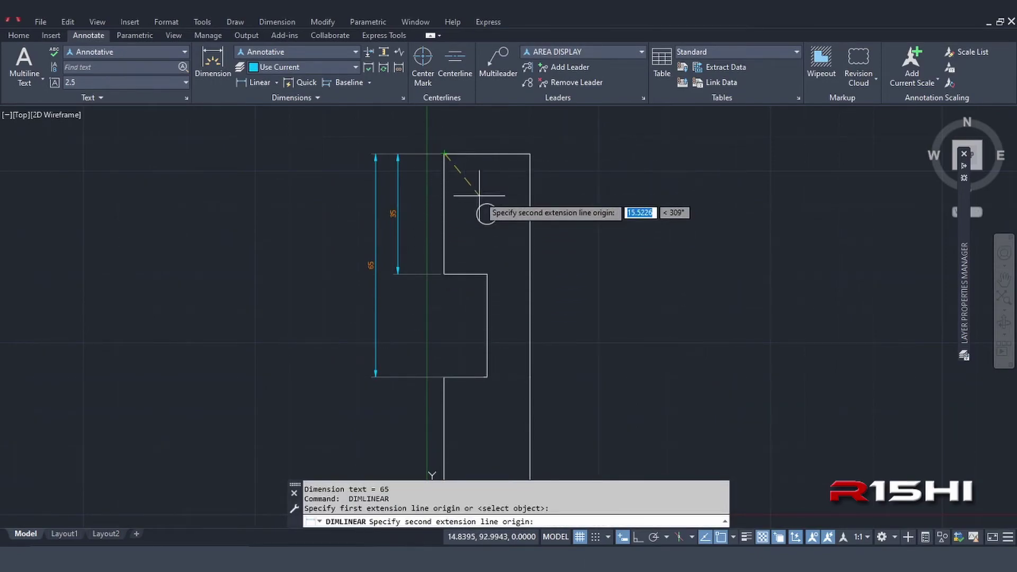
left_click(487, 214)
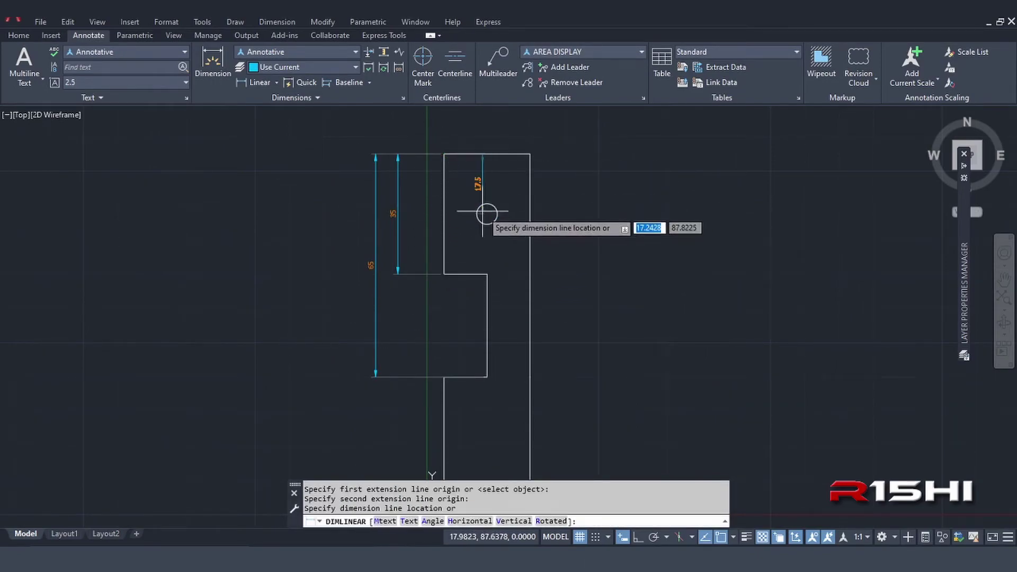
left_click(423, 210)
key("Escape")
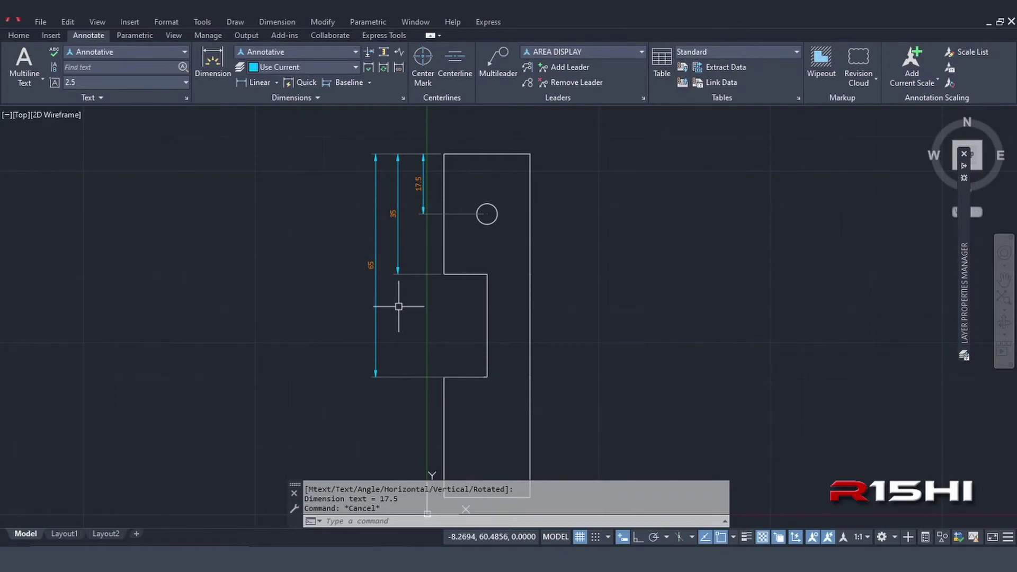
Auto-space the 35 and 65 dimensions with DIMSPACE, using 17.5 as the base dimension
left_click(384, 55)
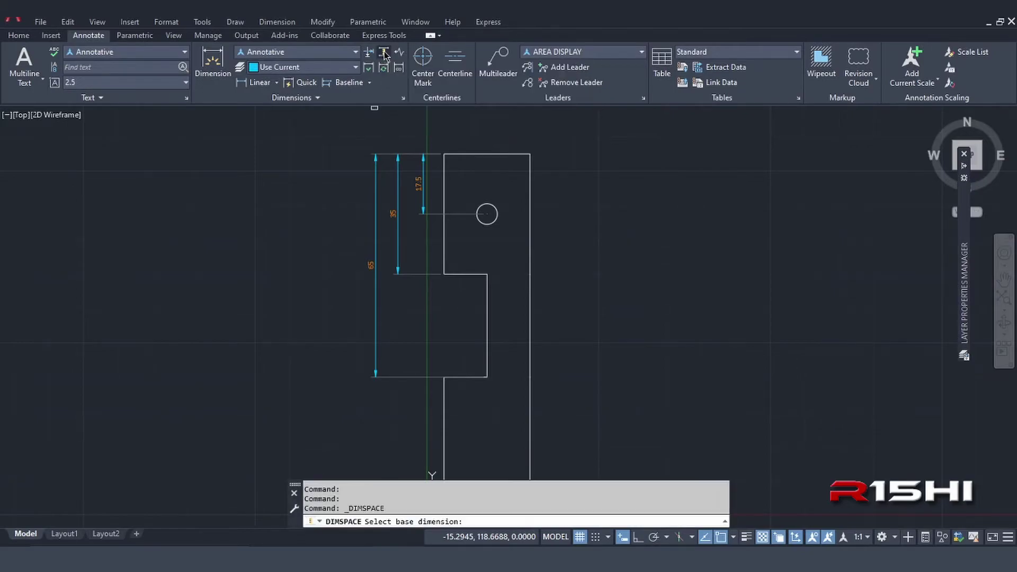
left_click(423, 190)
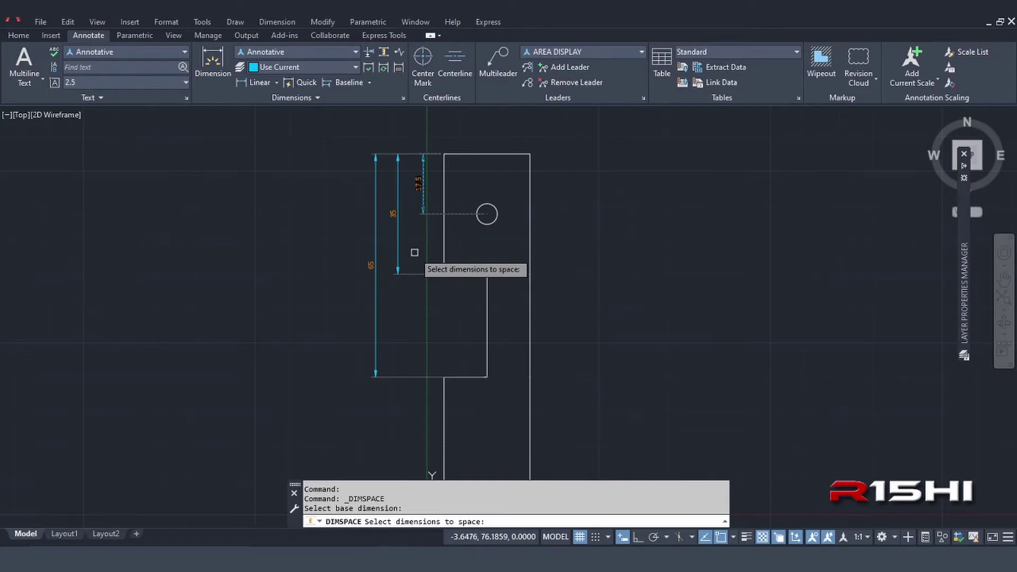
left_click(412, 134)
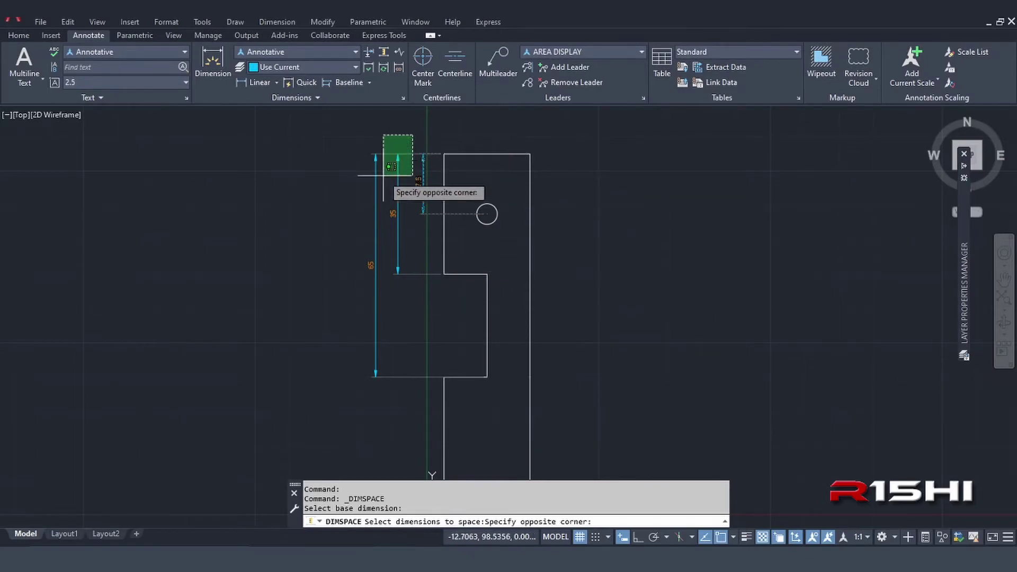
left_click(319, 239)
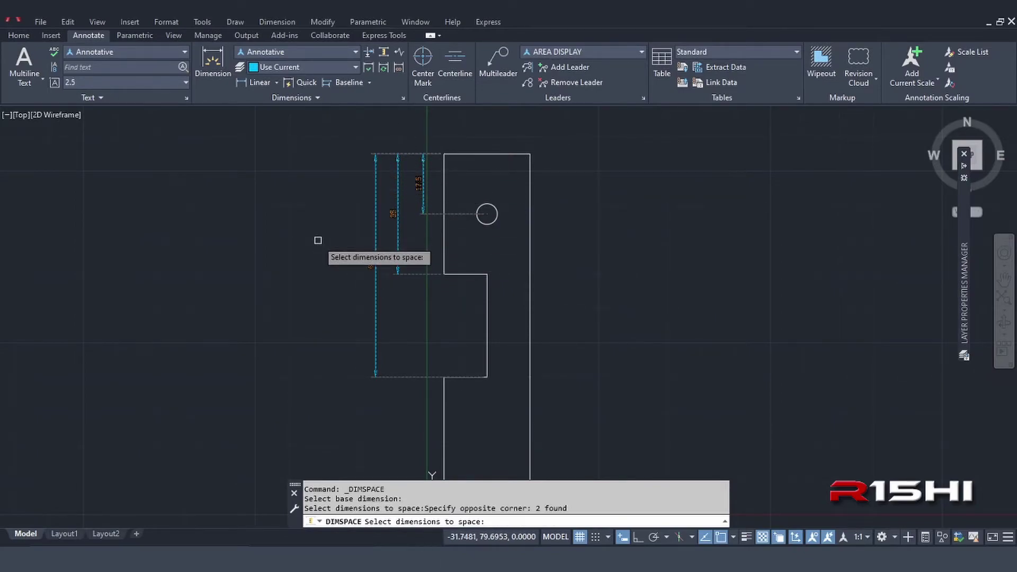
key("Return")
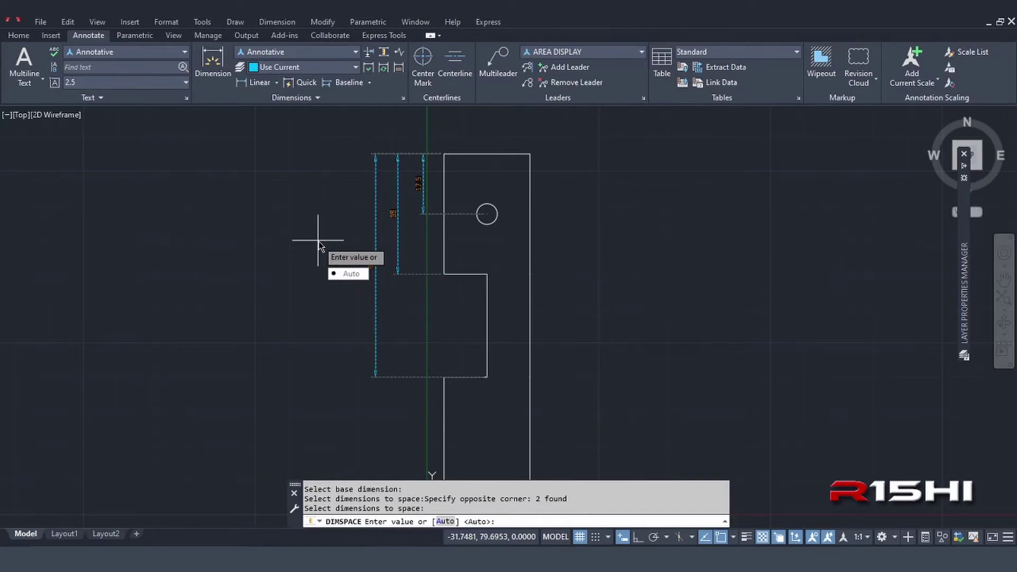
key("Return")
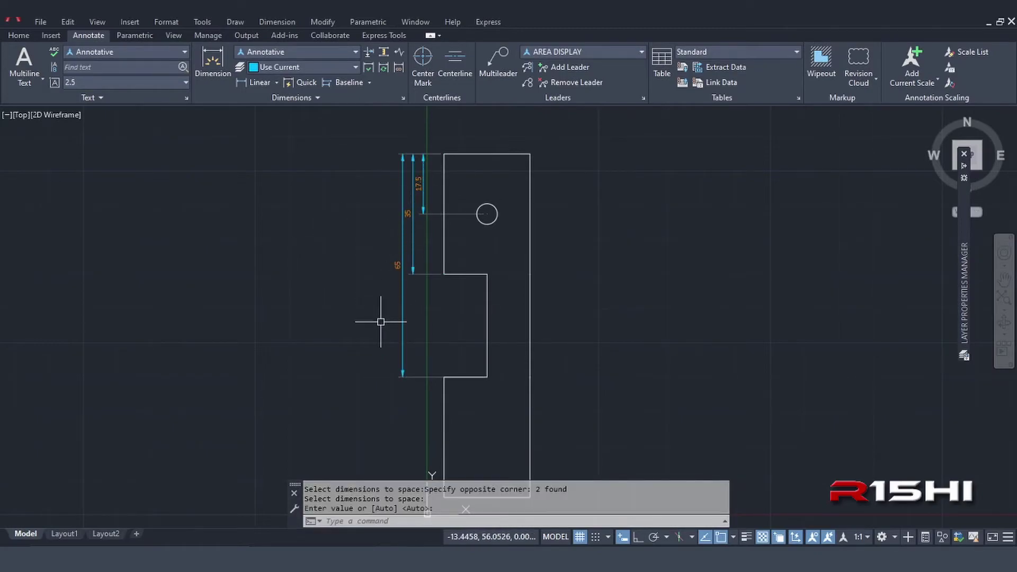
key("Escape")
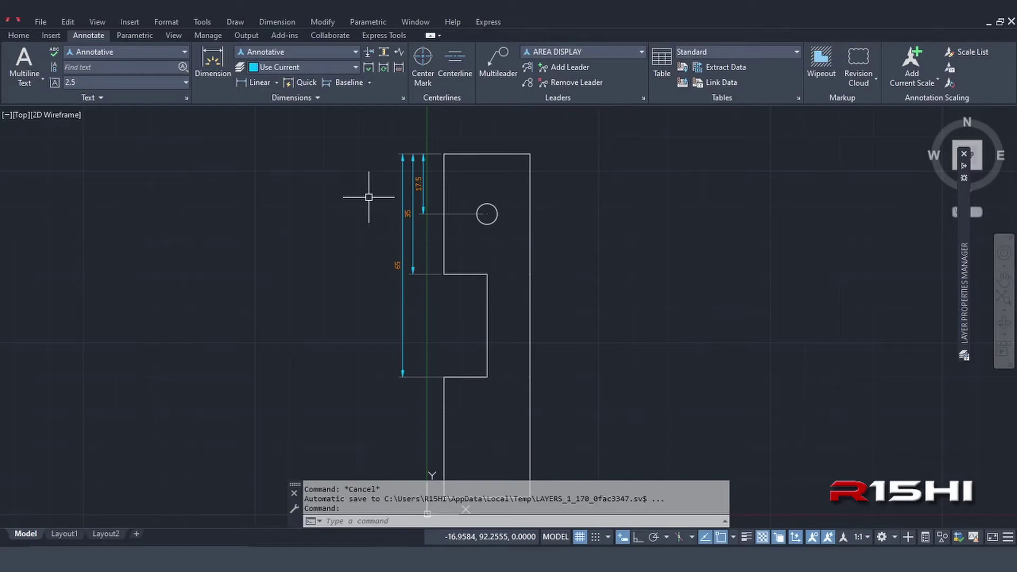
Zoom to the beam and add a jog to its 157.4955 dimension near the break
scroll(196, 207, "down", 5)
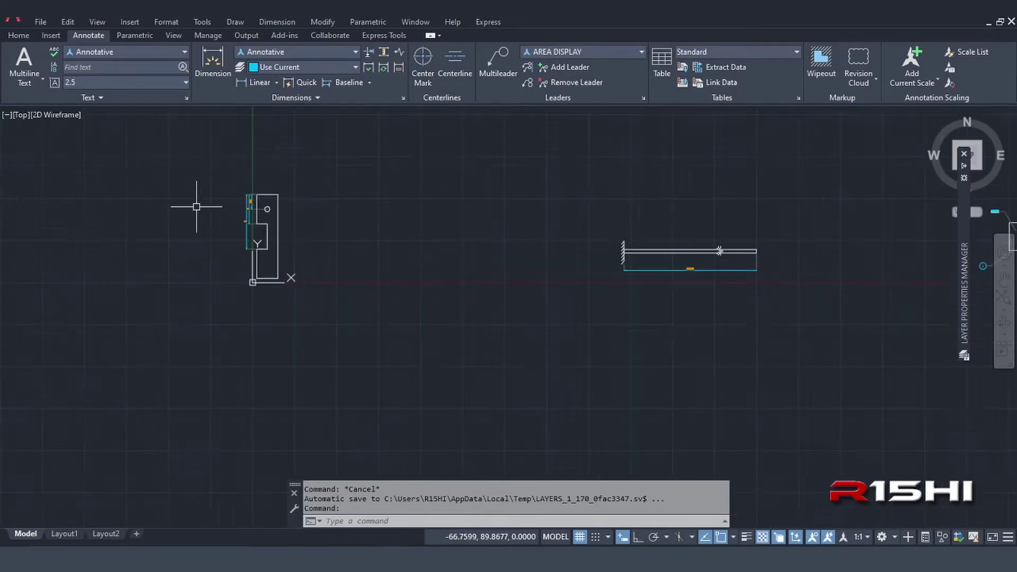
scroll(196, 207, "down", 2)
scroll(541, 246, "up", 6)
middle_click_drag(503, 238, 490, 290)
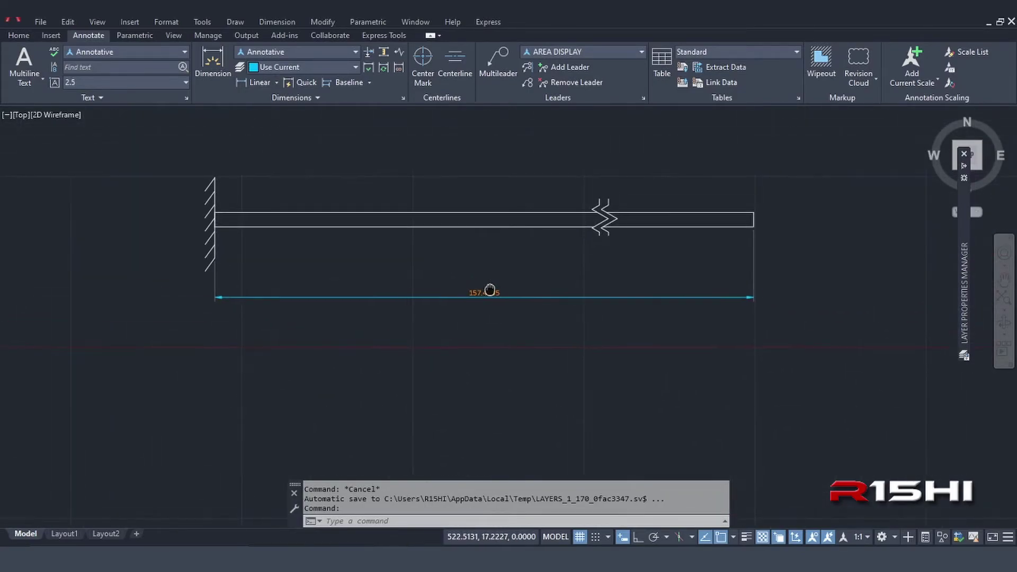
scroll(529, 271, "up", 2)
middle_click_drag(545, 266, 597, 277)
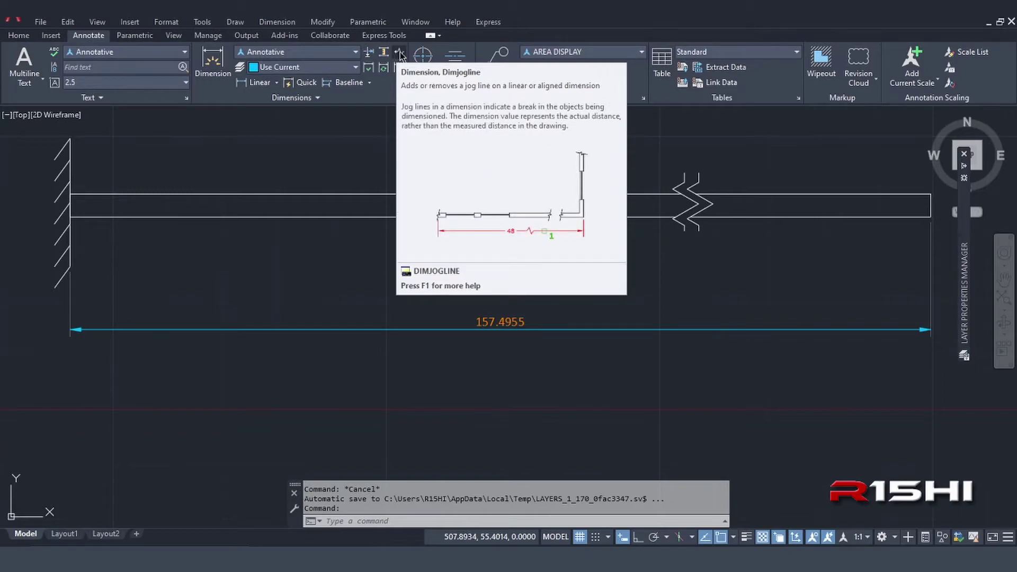
left_click(400, 53)
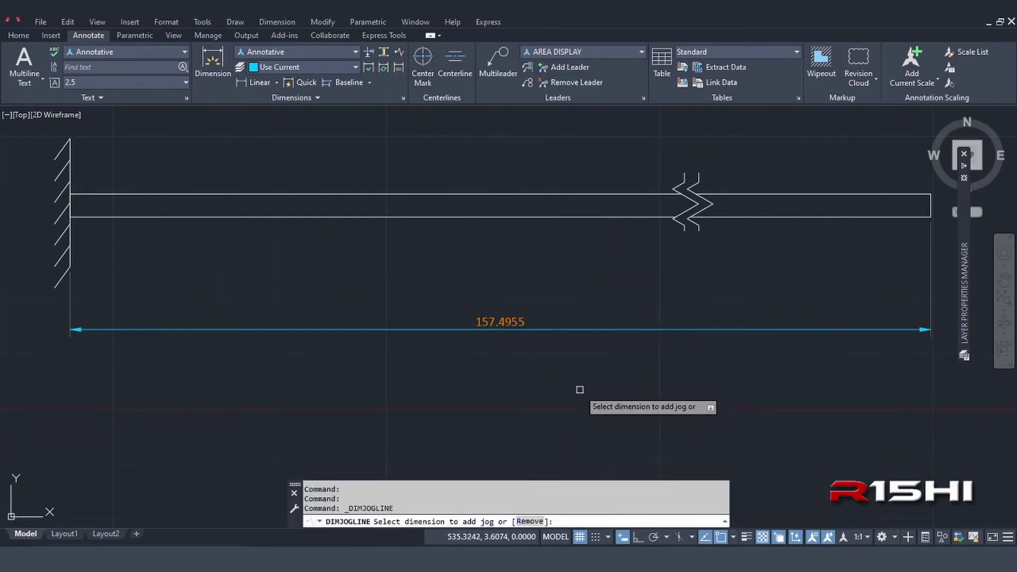
left_click(691, 329)
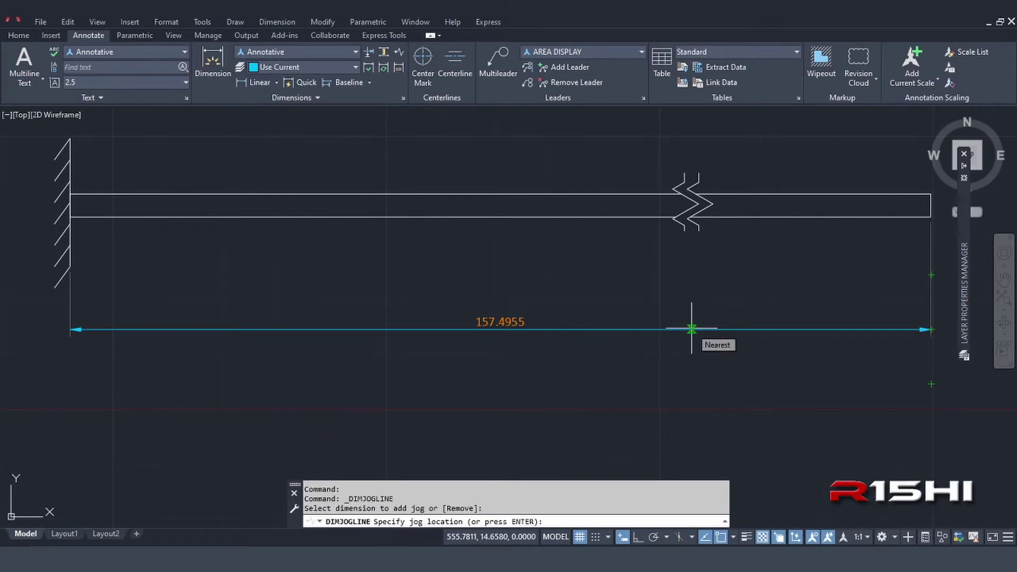
left_click(744, 329)
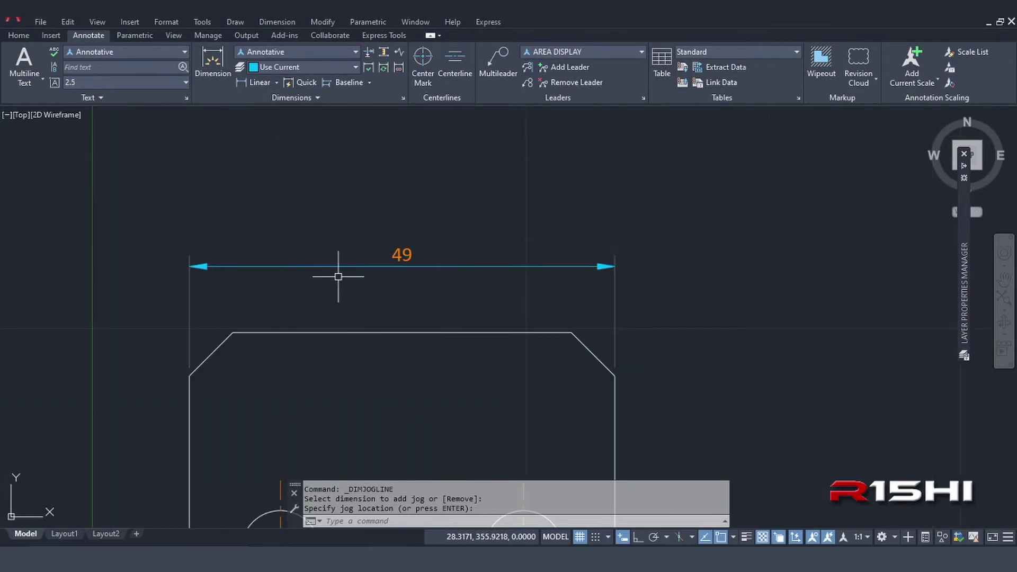
middle_click_drag(336, 275, 431, 256)
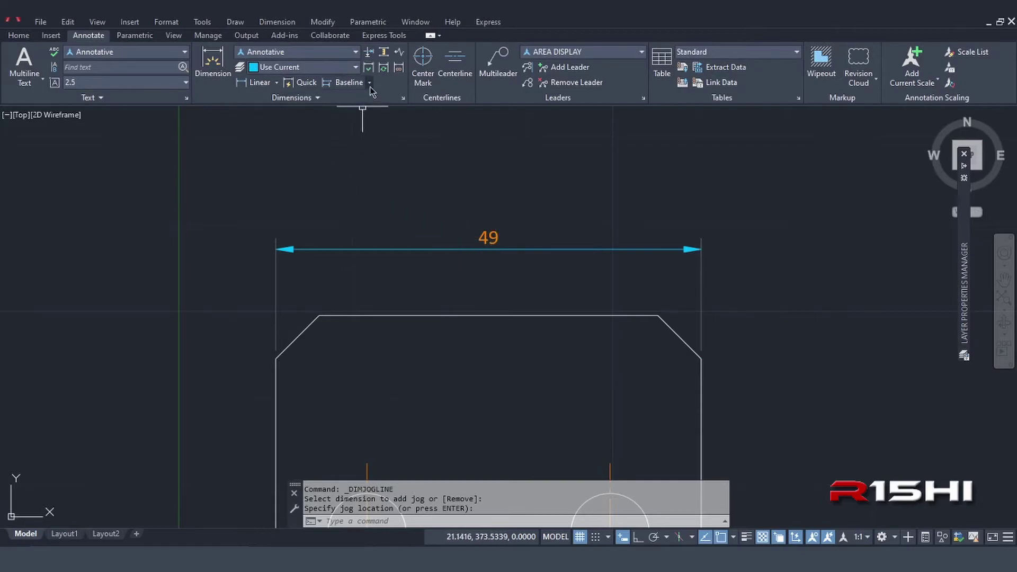
Apply a rounded inspection to the 49 dimension with label CHK and a 100% rate
left_click(369, 70)
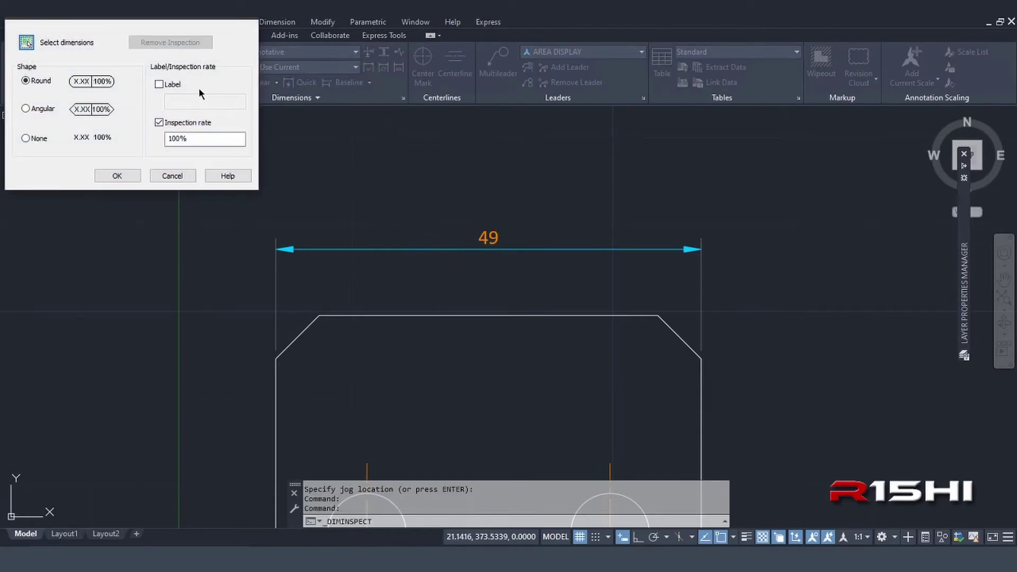
left_click_drag(134, 19, 213, 77)
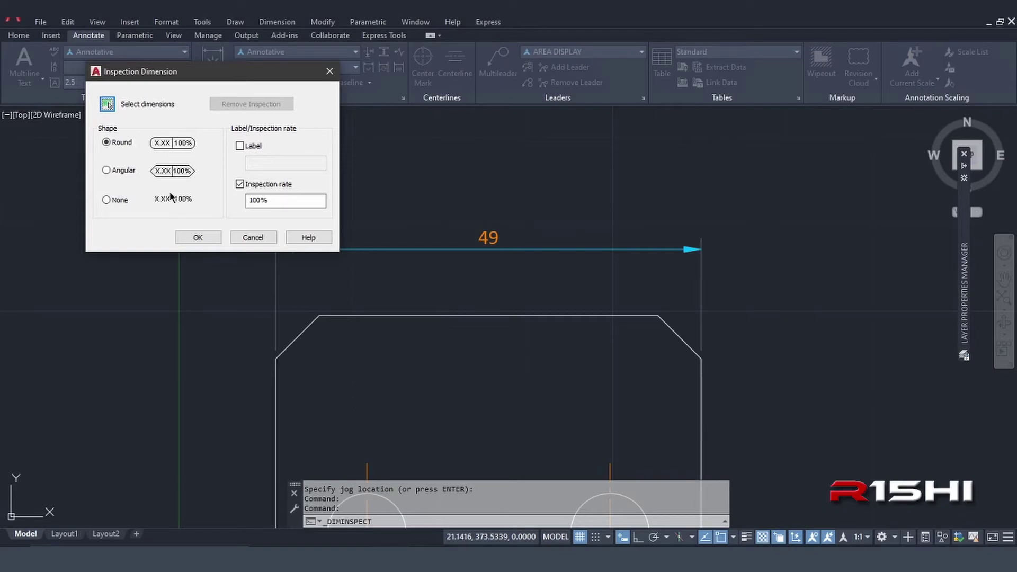
left_click(111, 171)
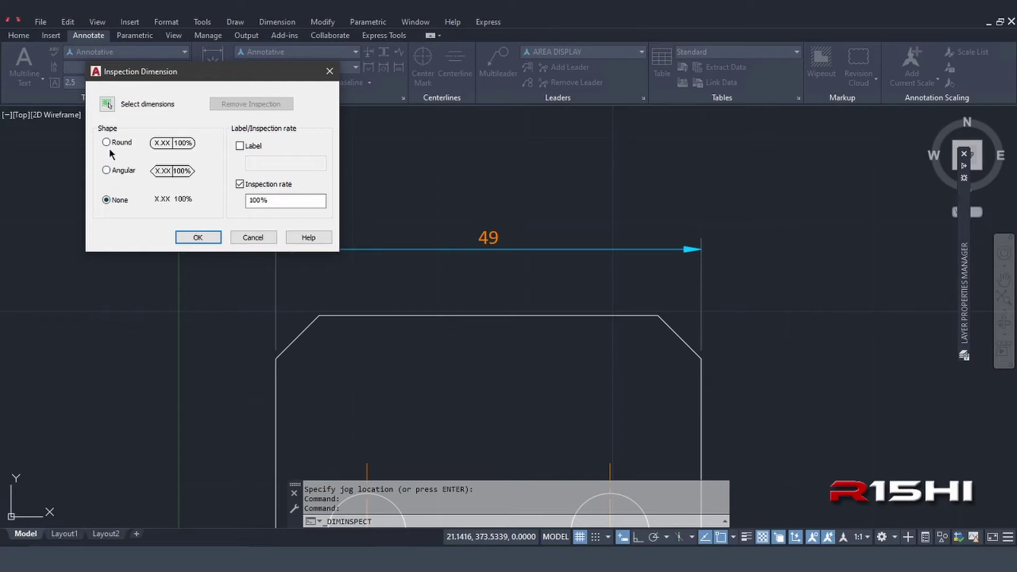
left_click(240, 146)
left_click(273, 165)
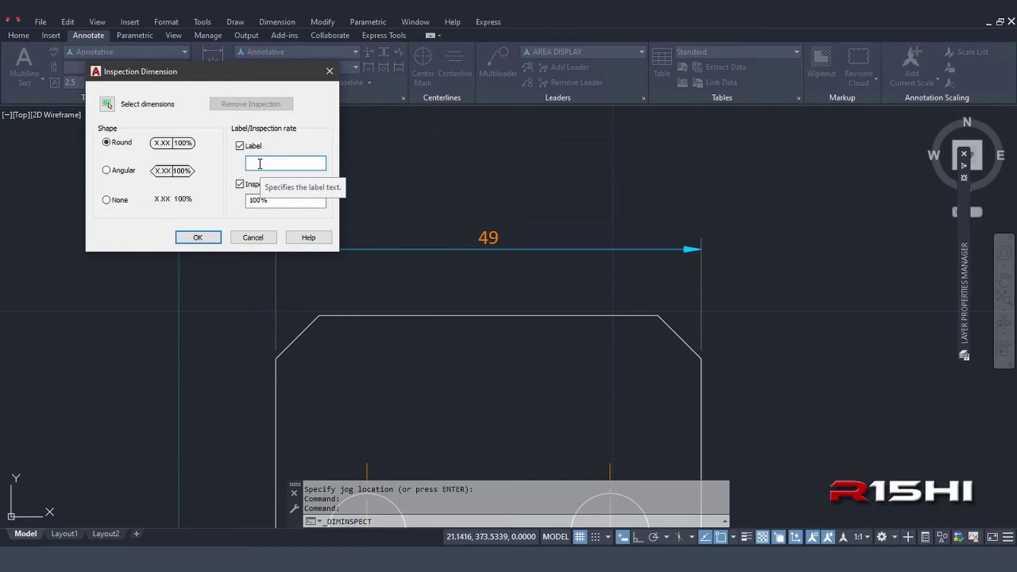
type("CHK")
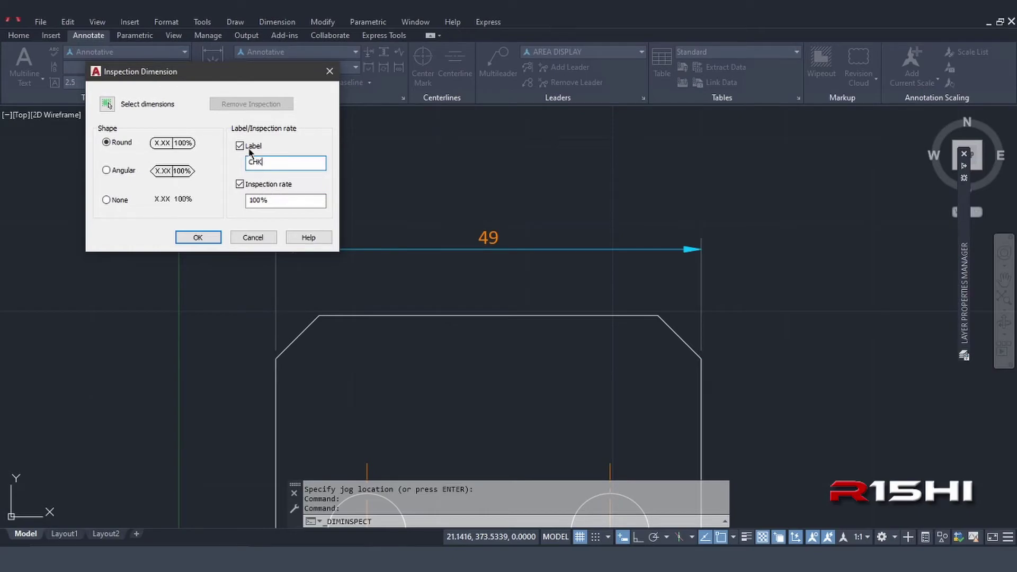
left_click(105, 105)
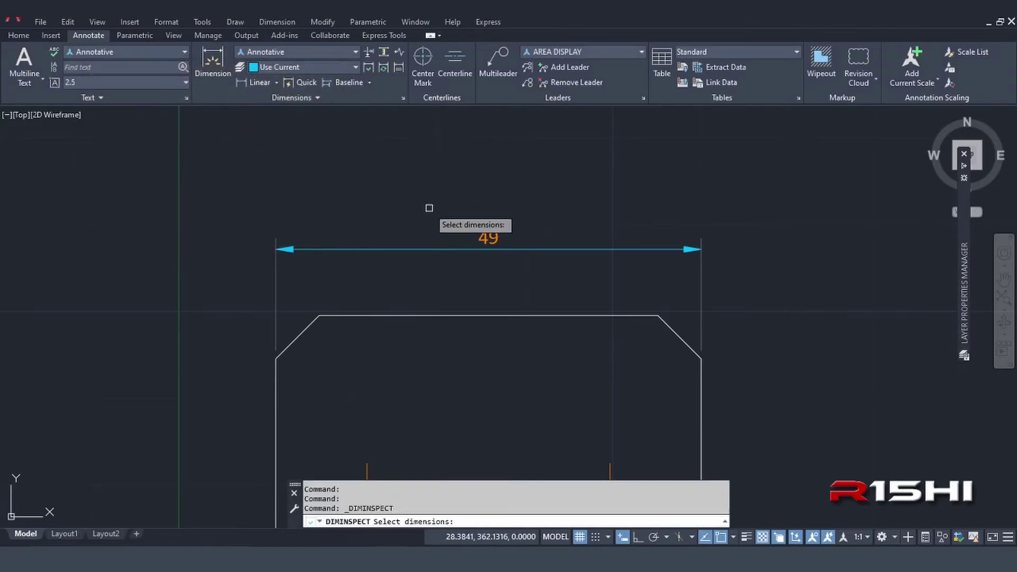
left_click(481, 249)
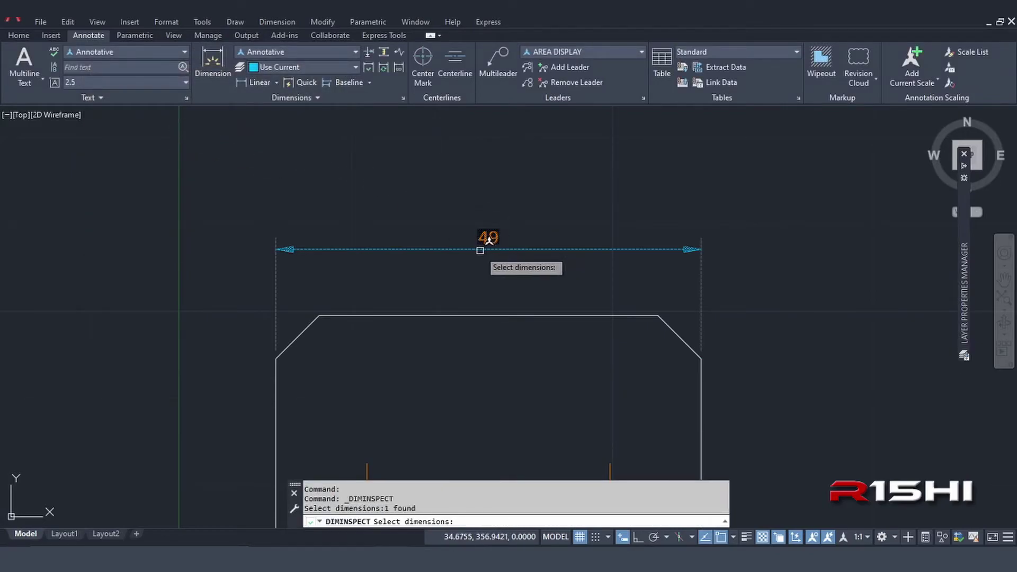
key("Return")
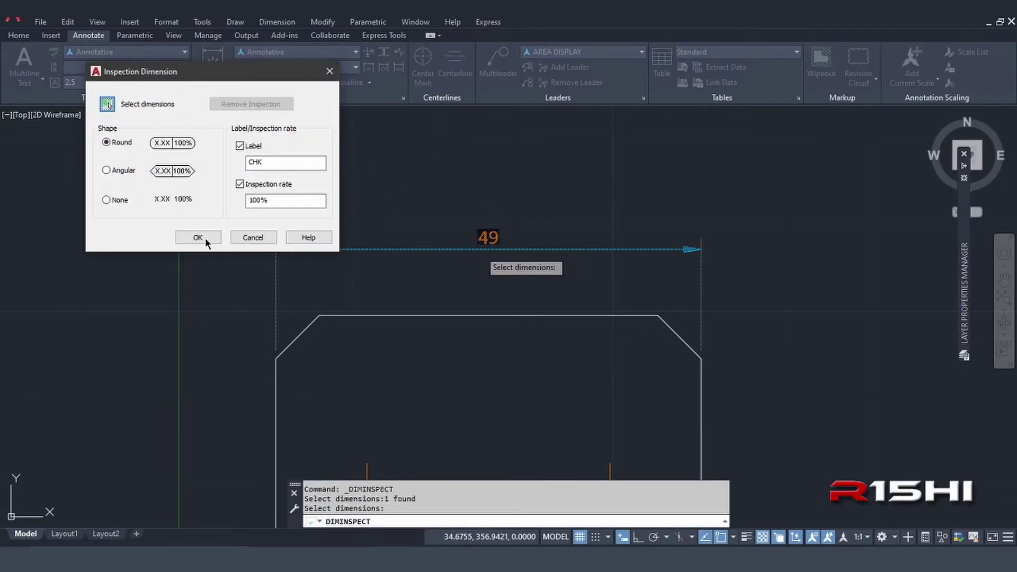
left_click(205, 238)
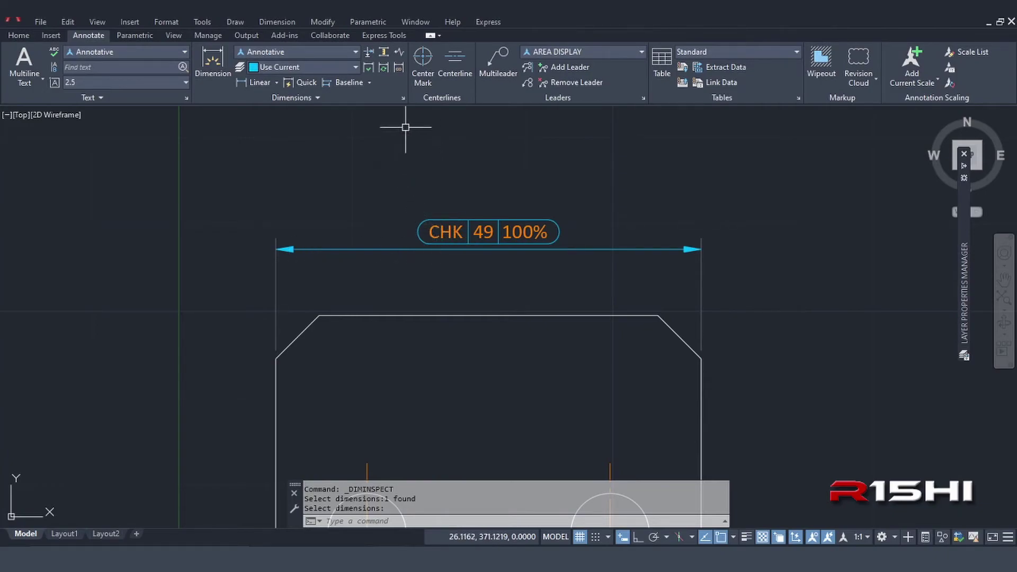
left_click(367, 69)
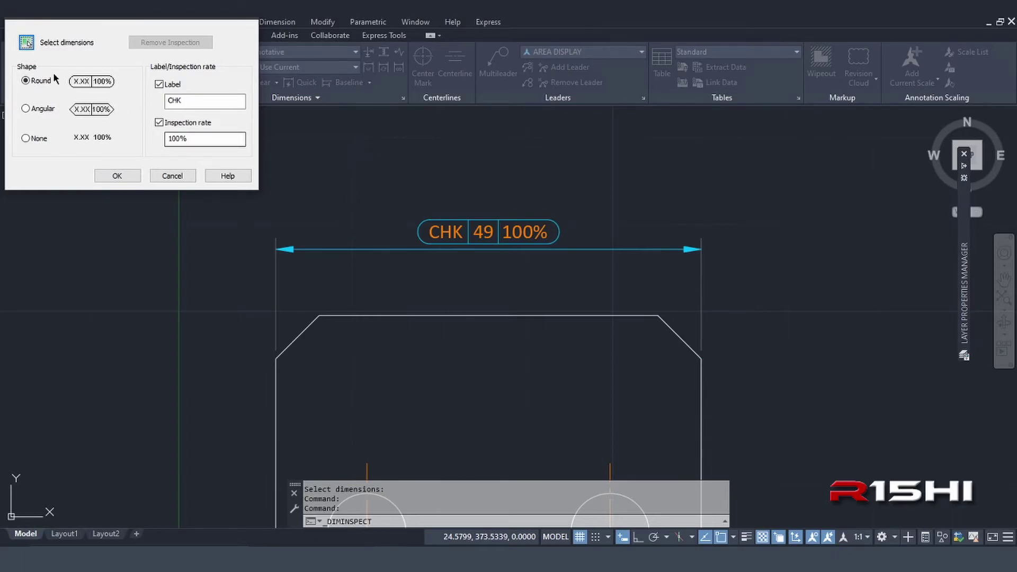
Strip the CHK inspection from the 49 dimension using Remove Inspection
left_click(26, 42)
left_click(362, 250)
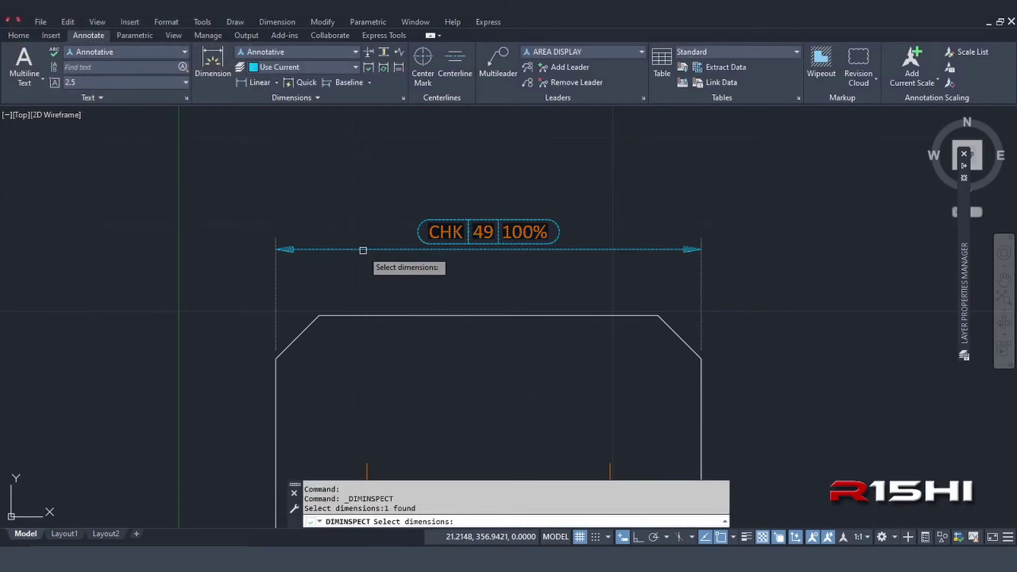
key("Return")
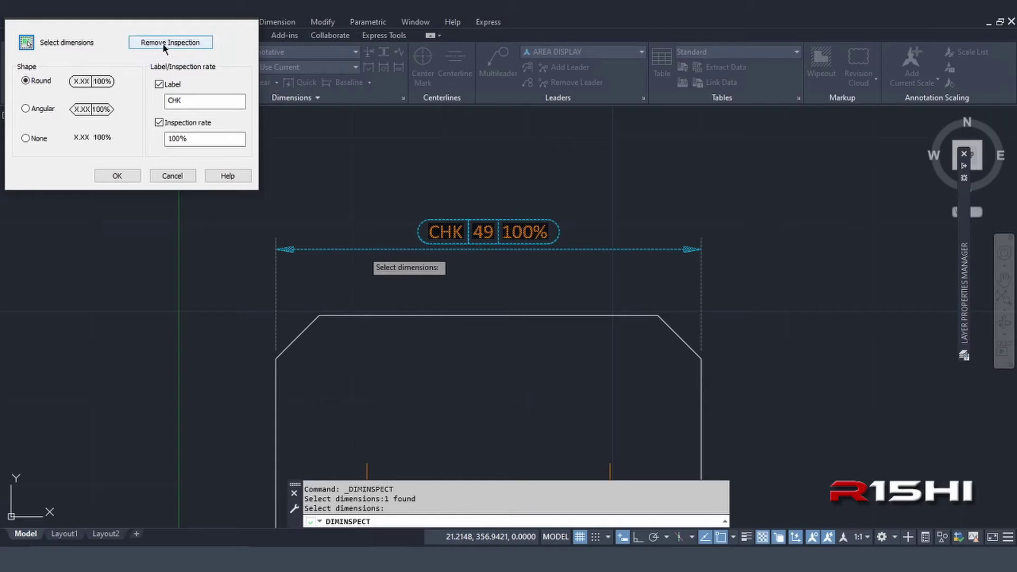
left_click(165, 47)
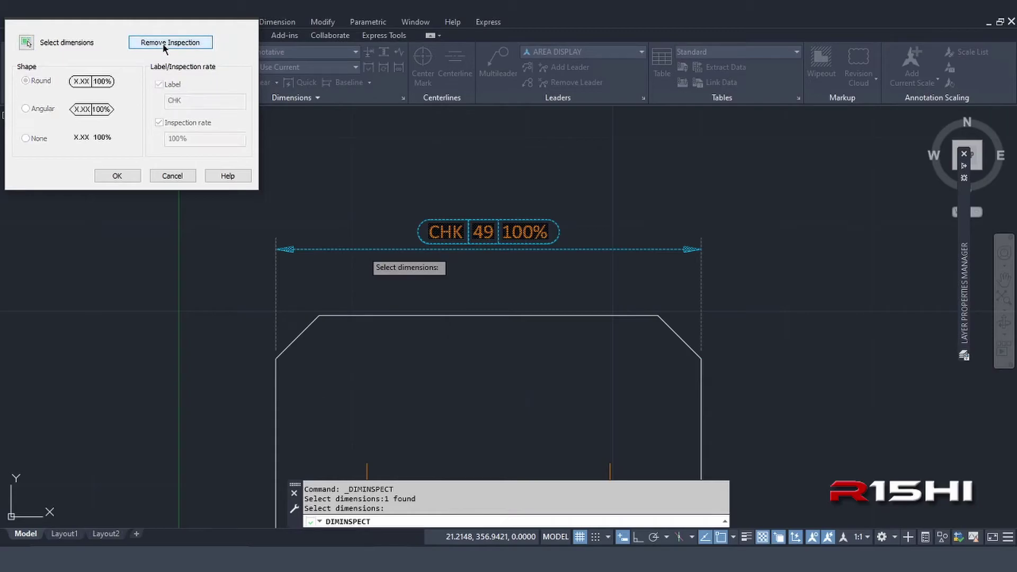
left_click(117, 176)
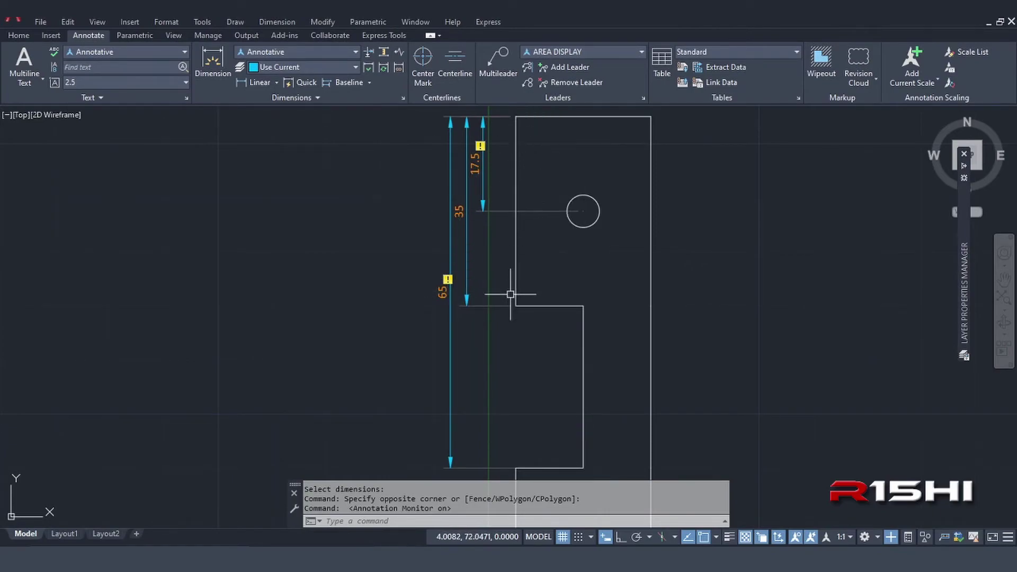
middle_click_drag(509, 251, 420, 331)
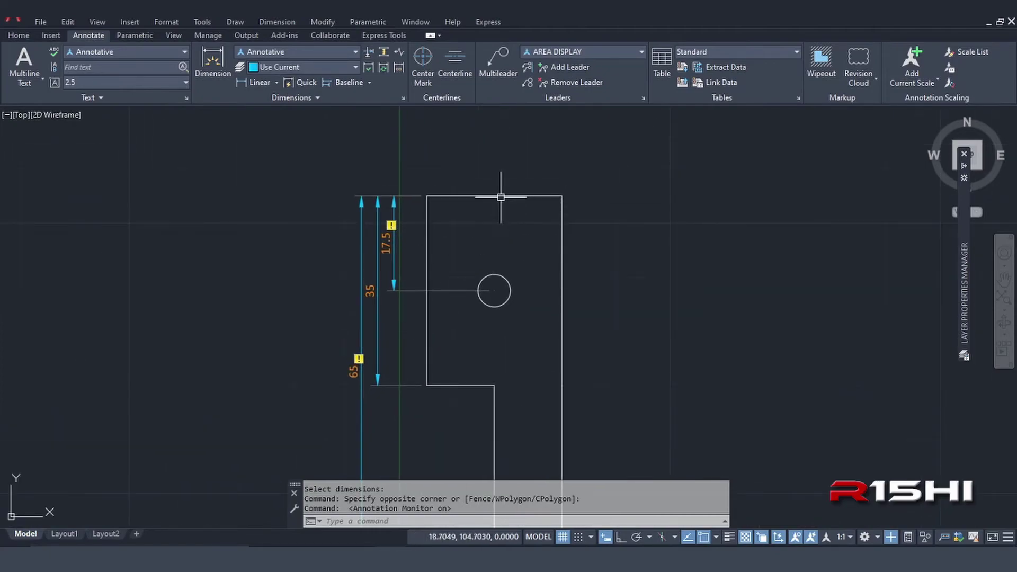
left_click(500, 197)
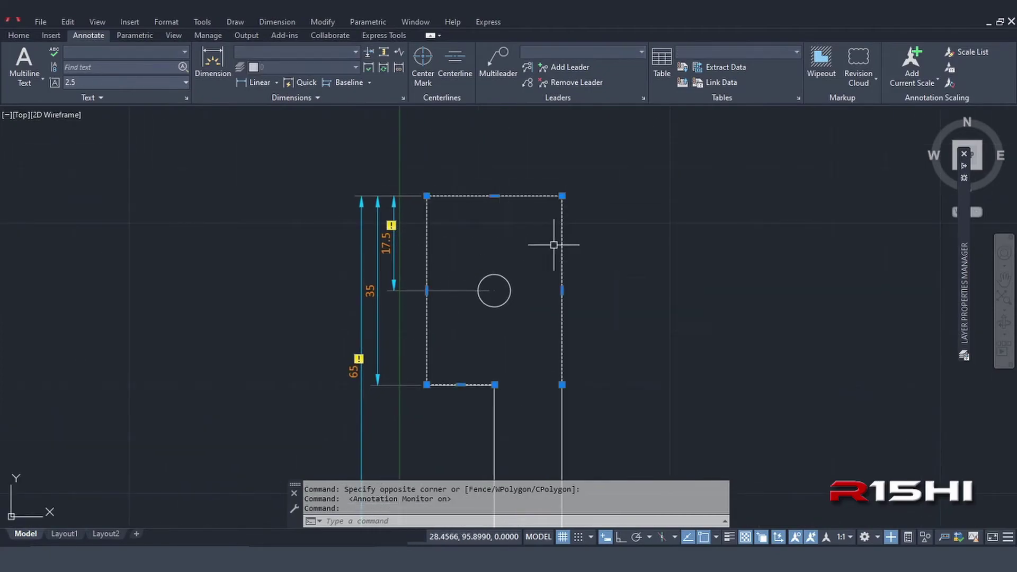
left_click_drag(494, 195, 494, 180)
left_click(494, 180)
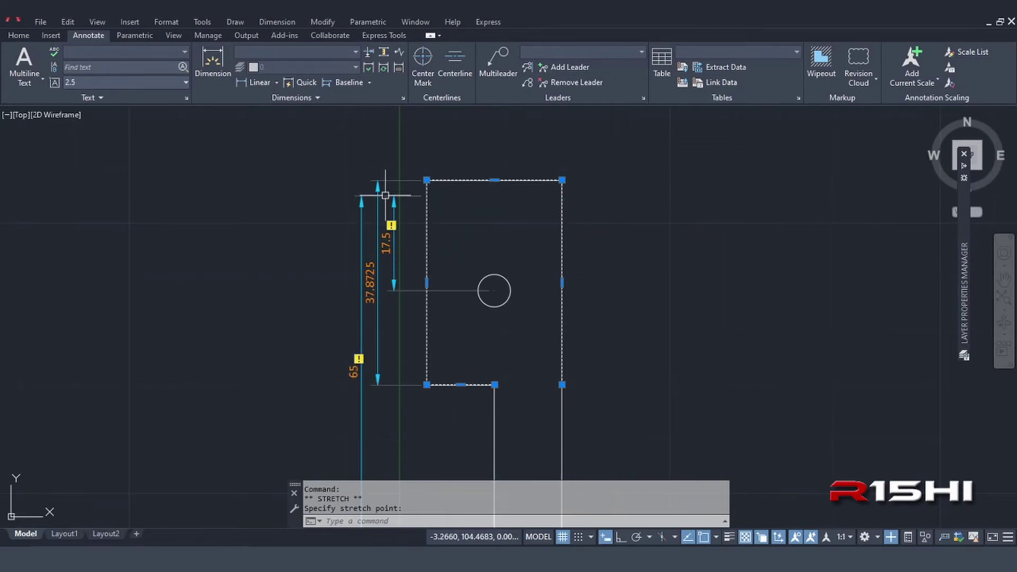
mouse_move(427, 195)
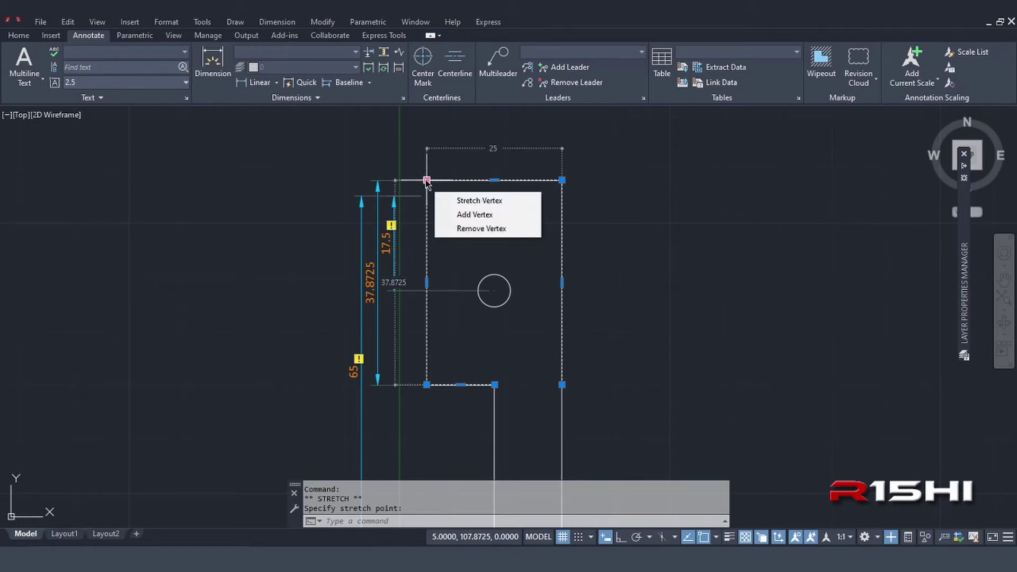
key("ctrl+z")
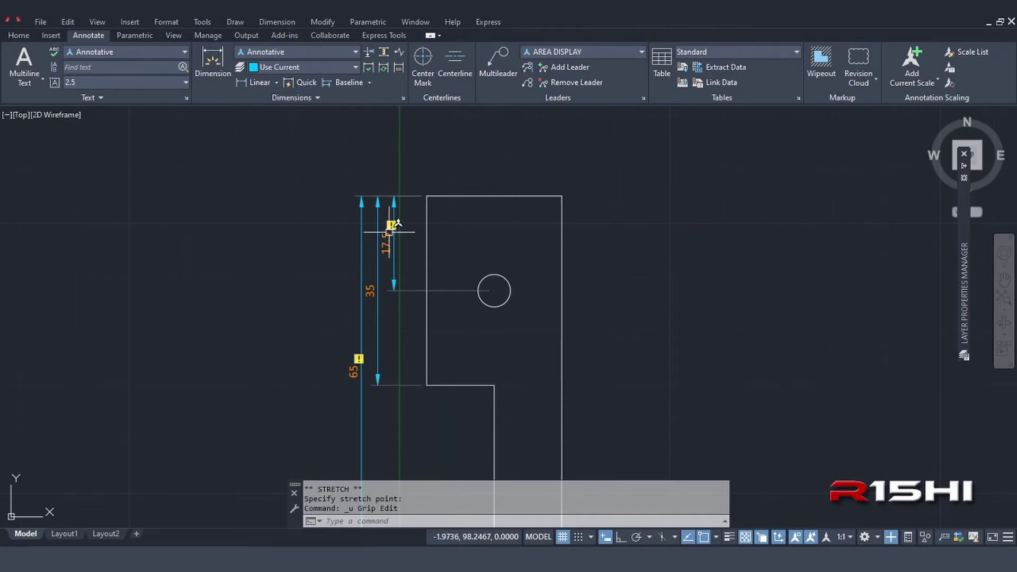
left_click(891, 537)
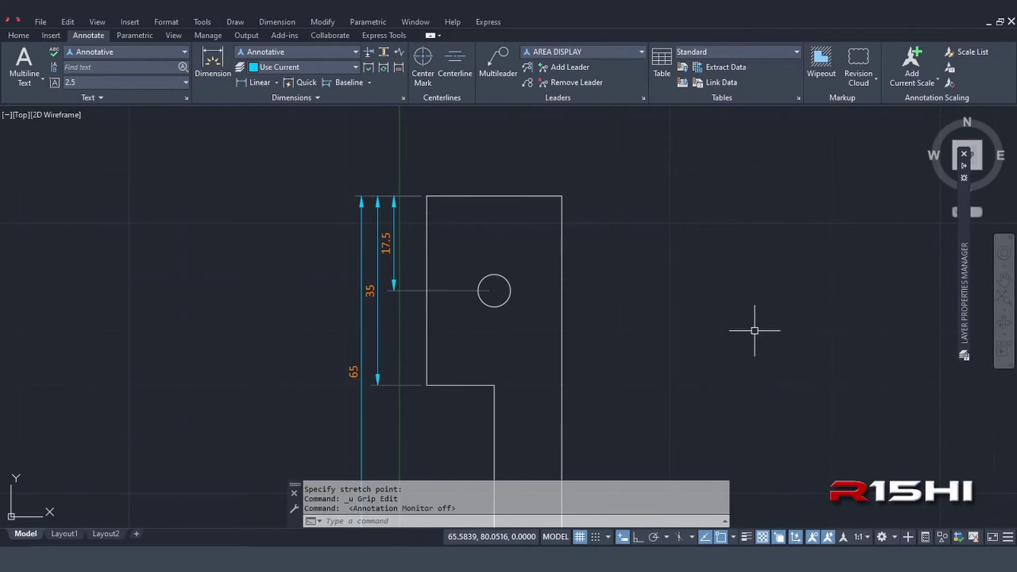
left_click(909, 539)
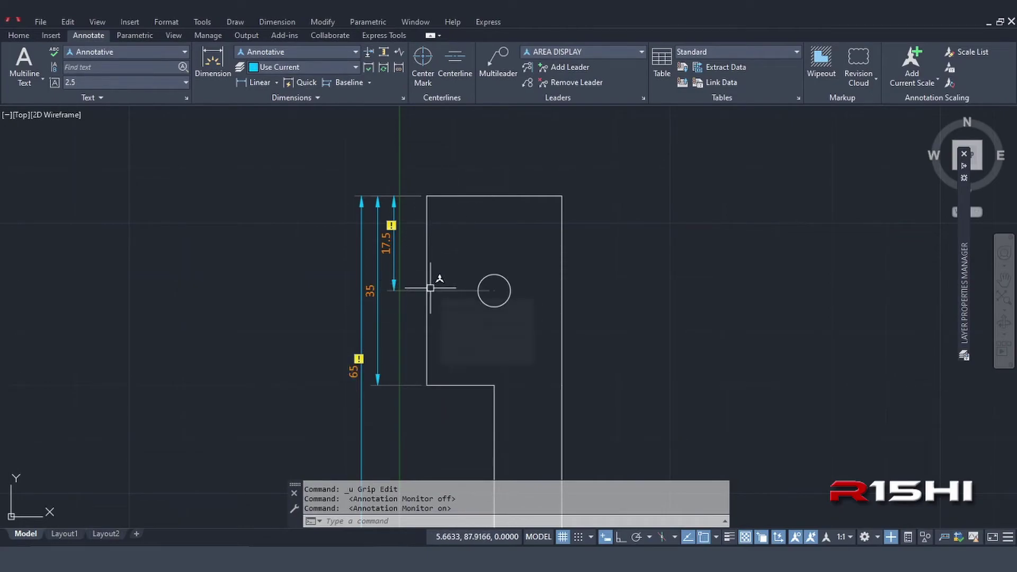
left_click(393, 249)
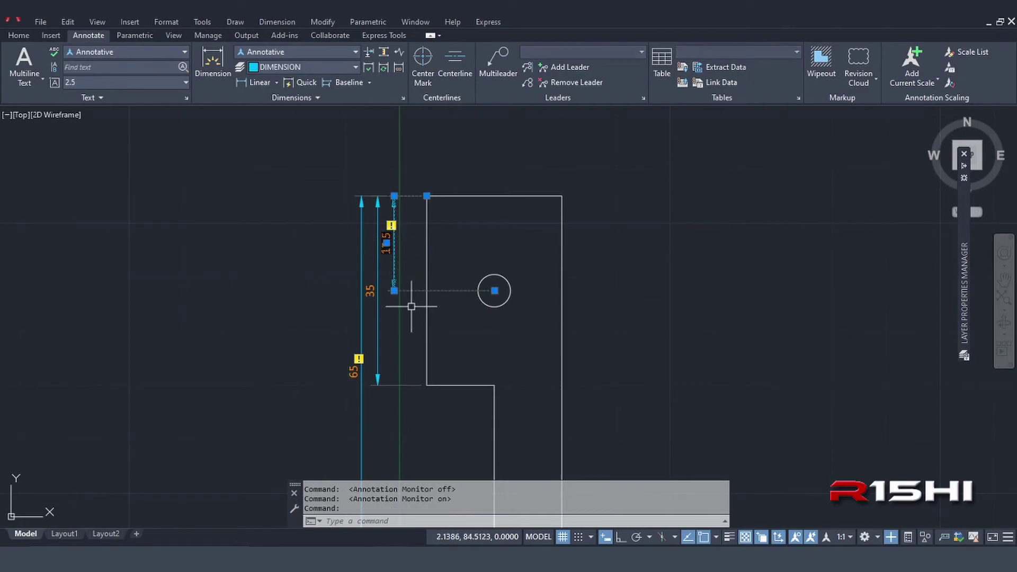
Launch Reassociate on the selected 17.5 dimension
left_click(399, 69)
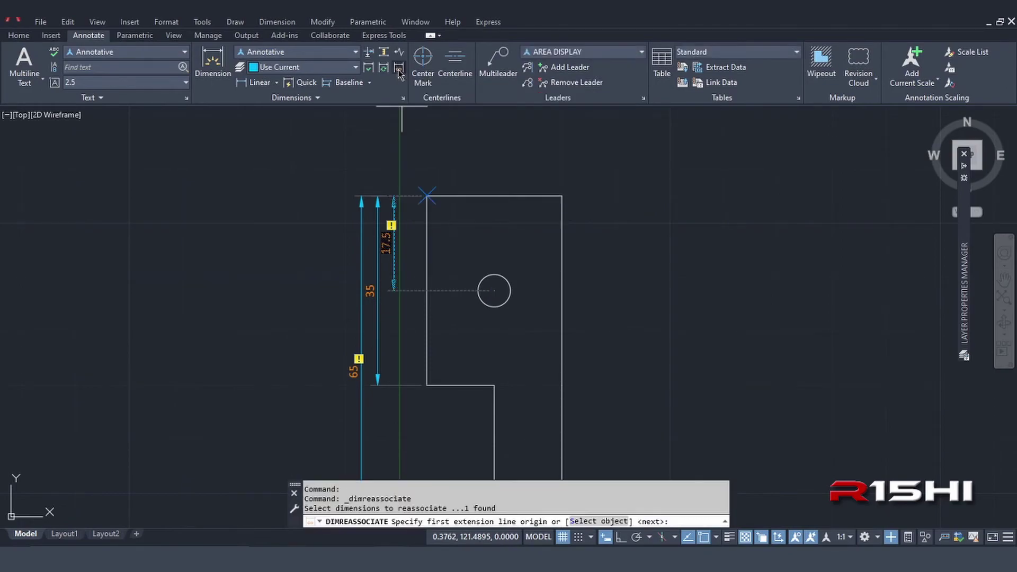
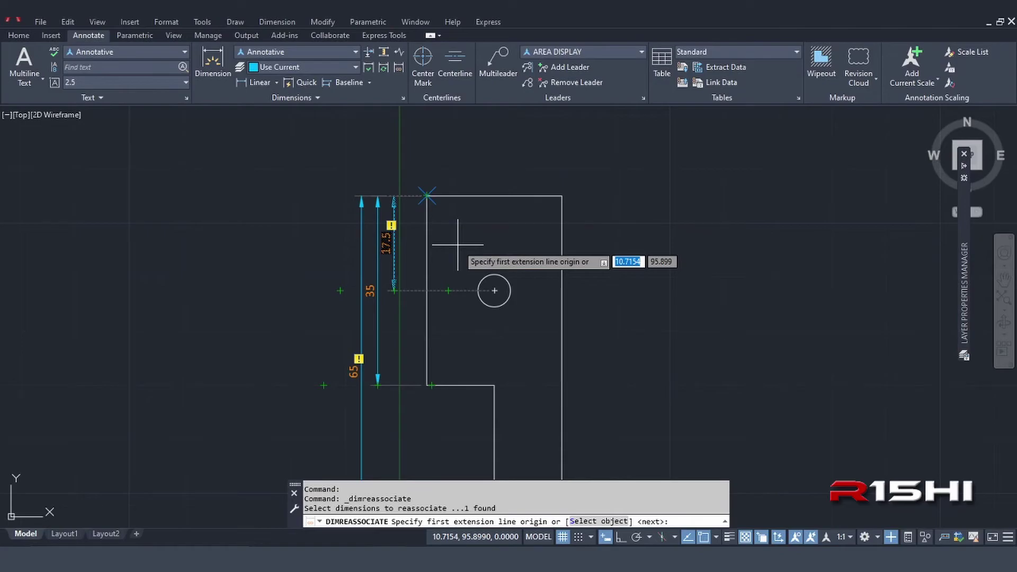
Reassociate the 17.5 dimension to the plate's top-left endpoint and the circle's centre
key("F8")
right_click(464, 231, "shift")
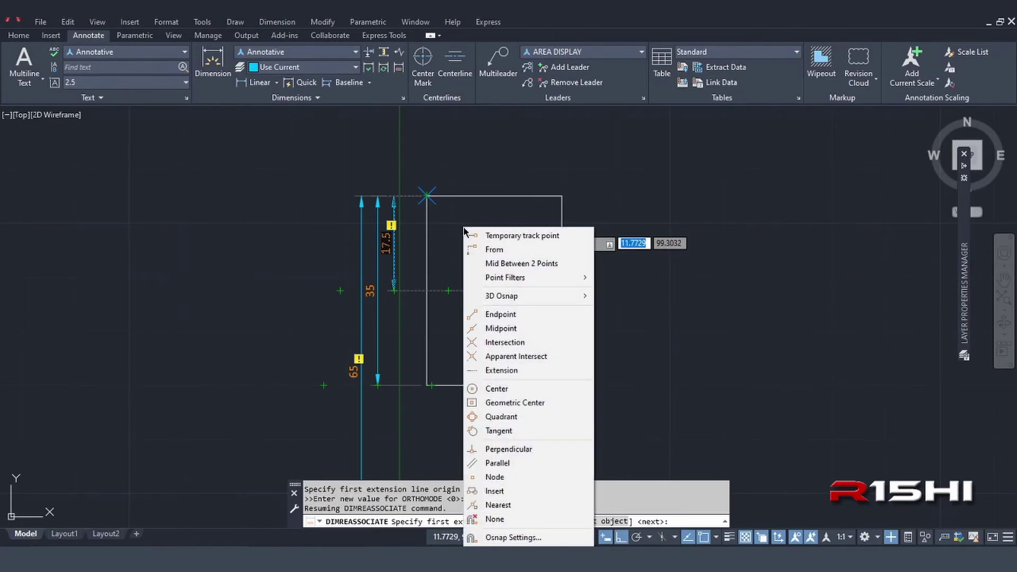
left_click(504, 315)
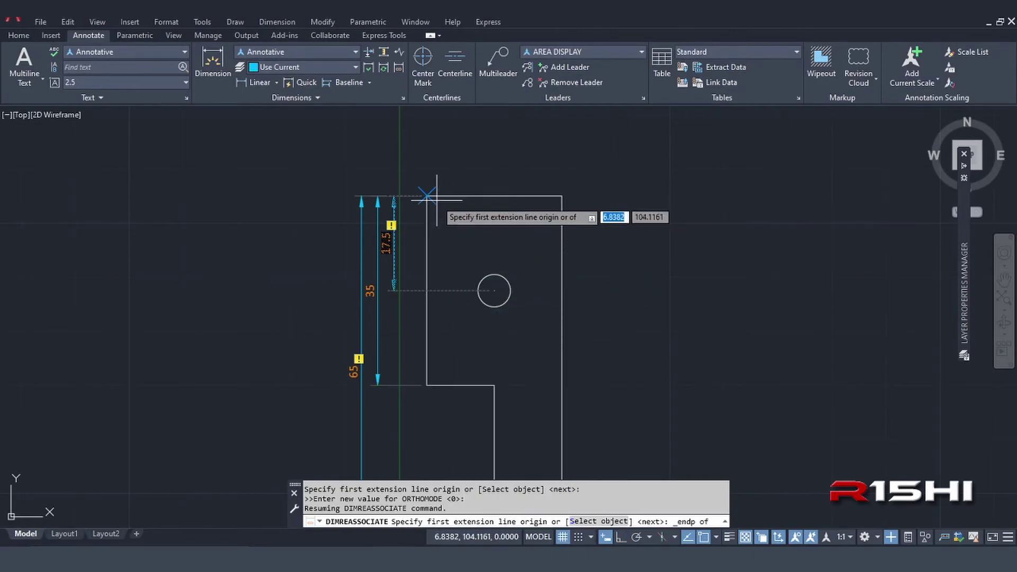
left_click(427, 195)
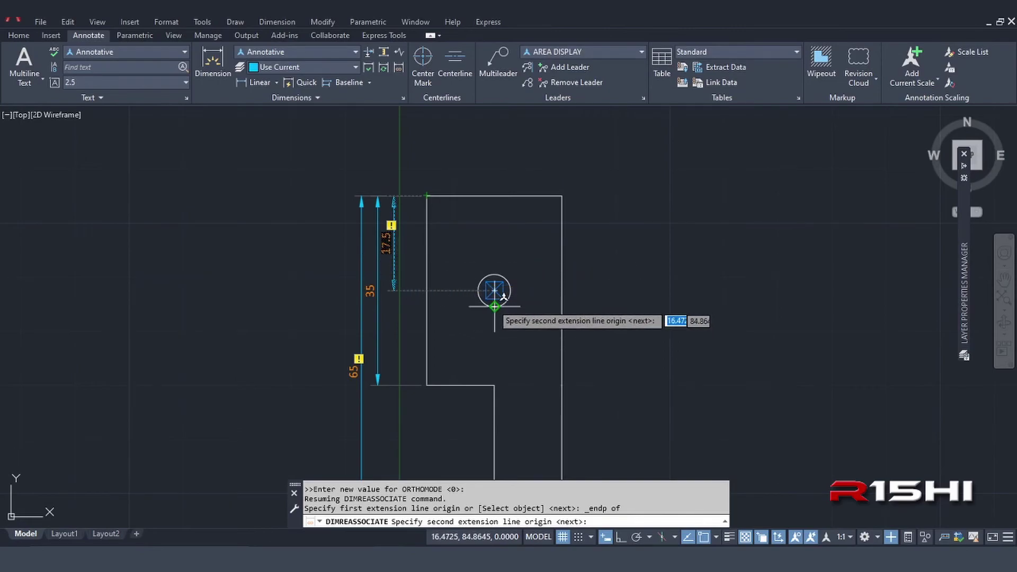
key("F8")
right_click(448, 237, "shift")
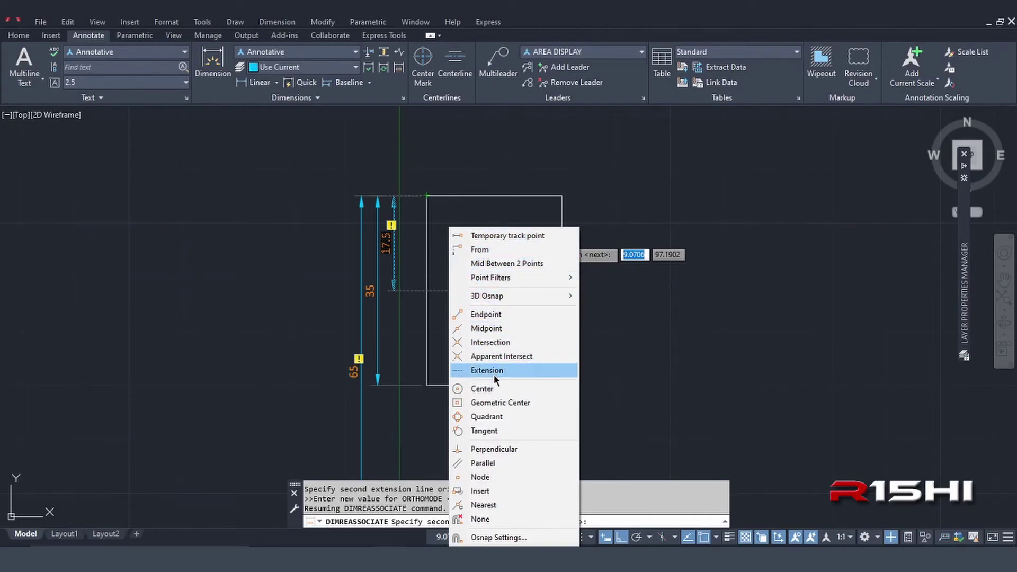
left_click(492, 391)
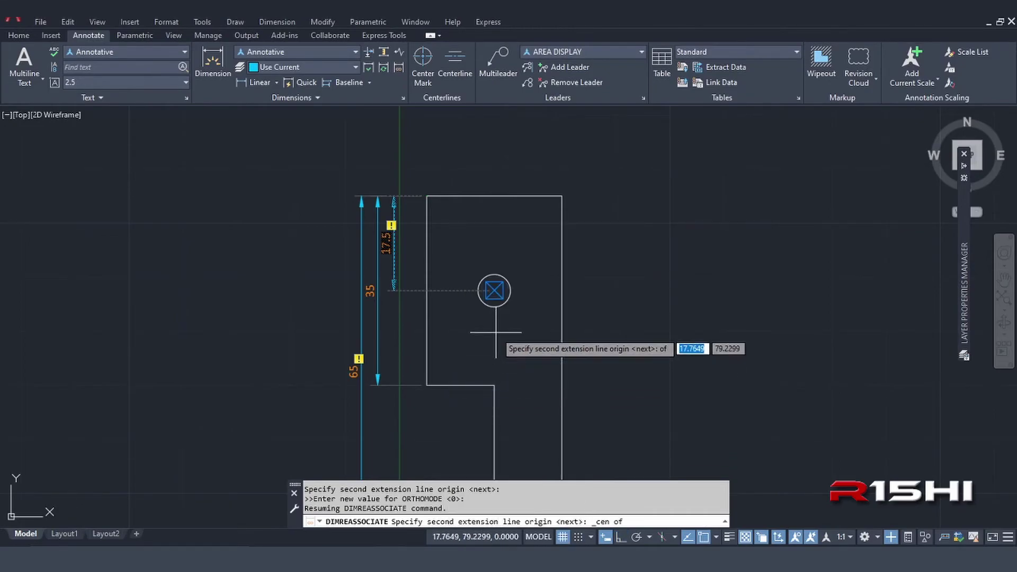
left_click(494, 290)
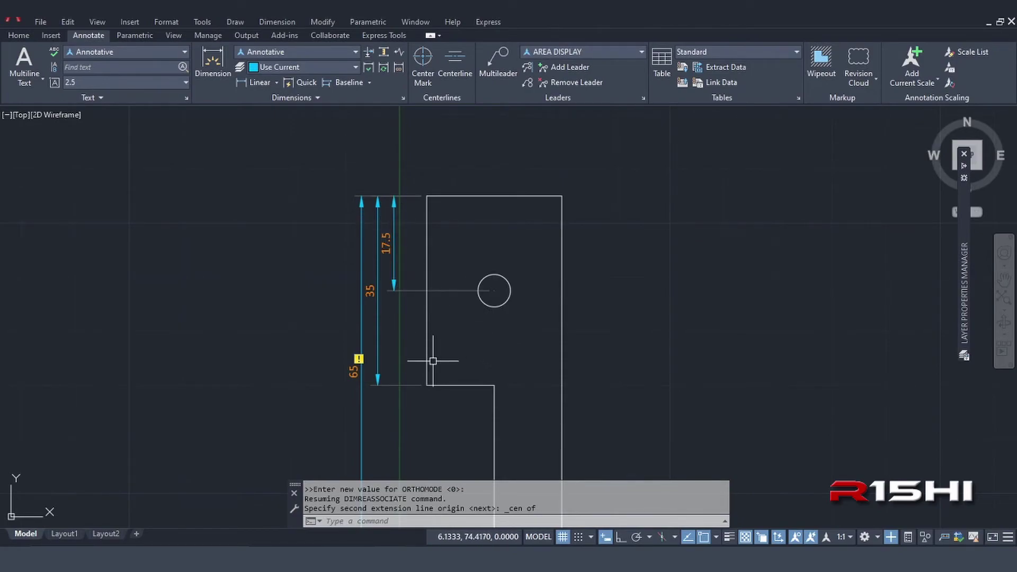
Grip-stretch the plate's top edge up 2 with Ortho on, then undo the stretch
left_click(503, 196)
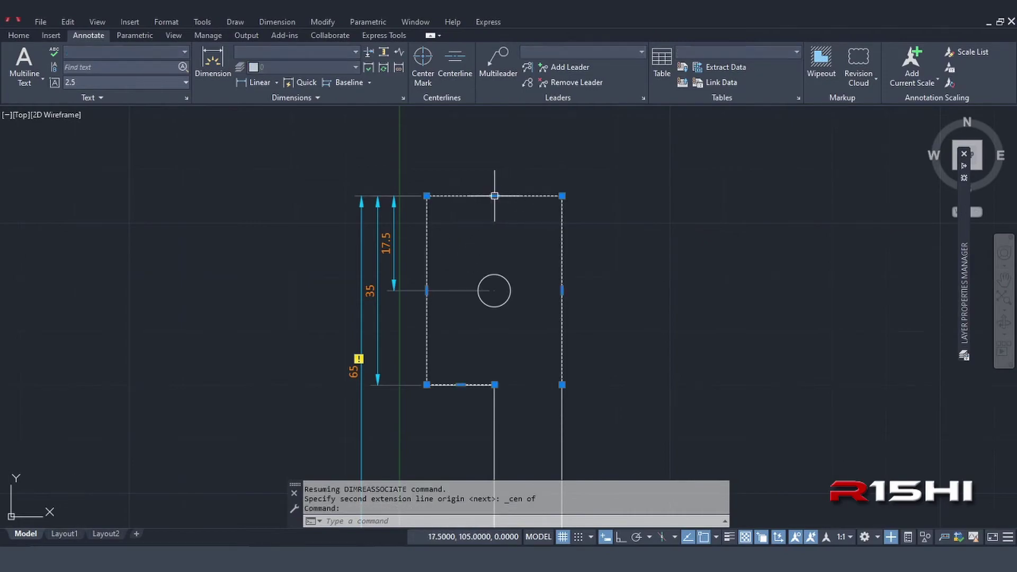
left_click(494, 196)
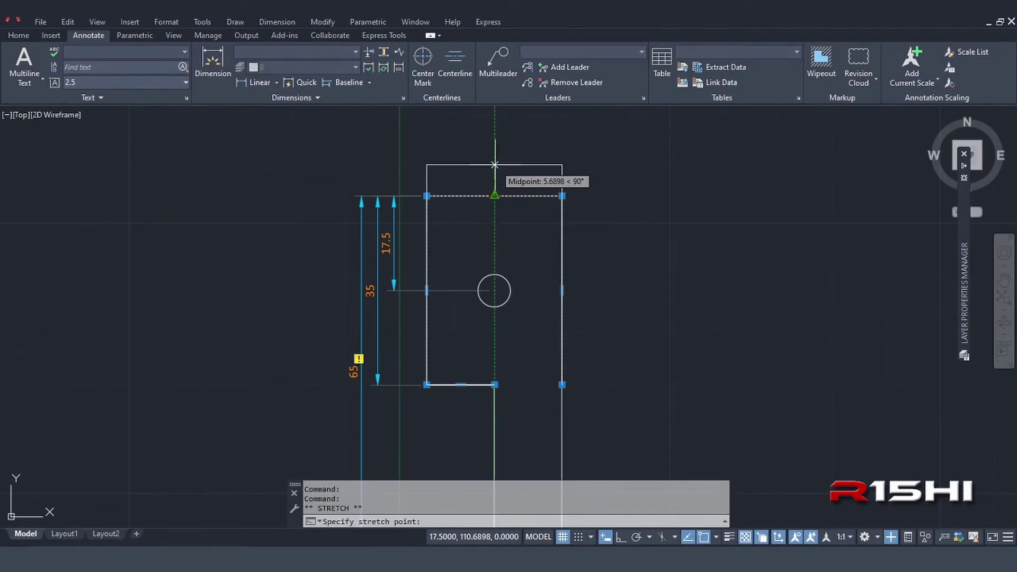
key("F8")
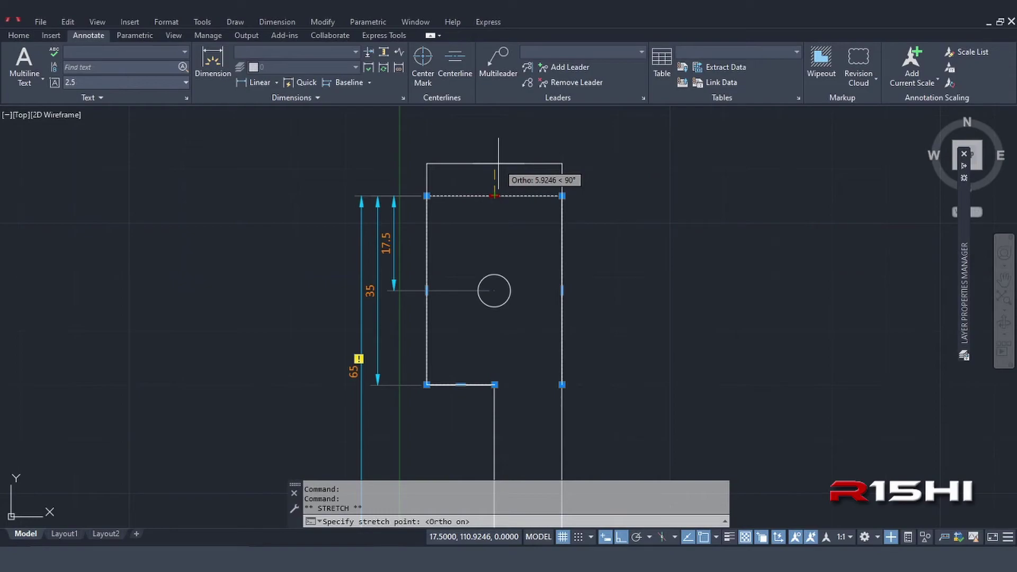
type("2")
key("Return")
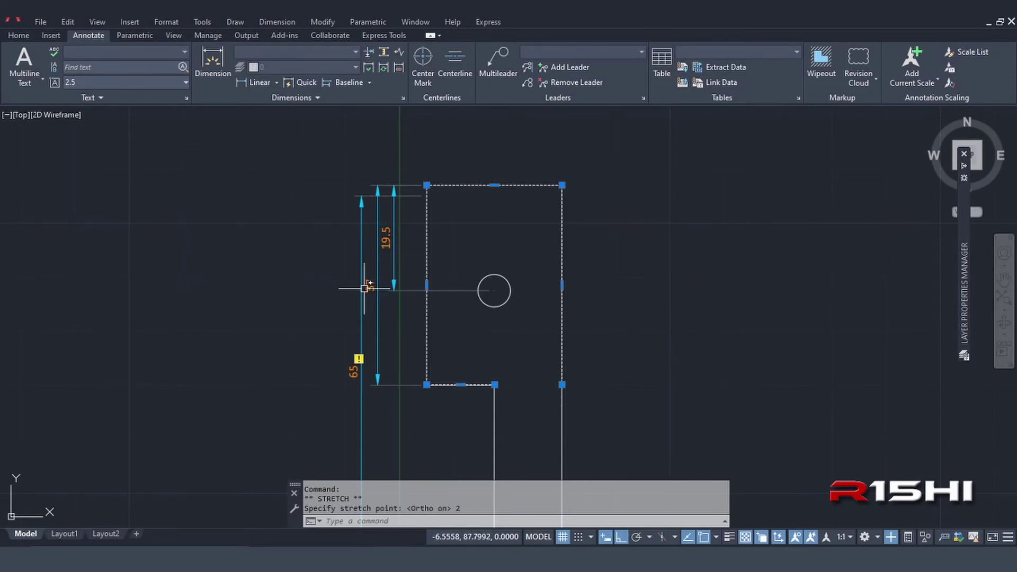
key("ctrl+z")
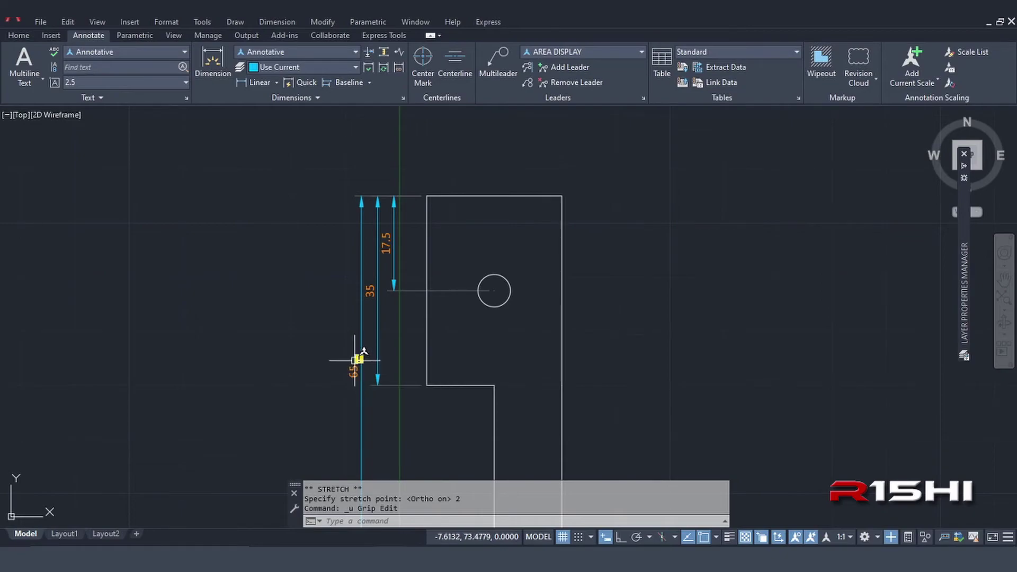
Define a geometric tolerance frame with the parallelism symbol, tolerance 0.02 and datum A
left_click(313, 99)
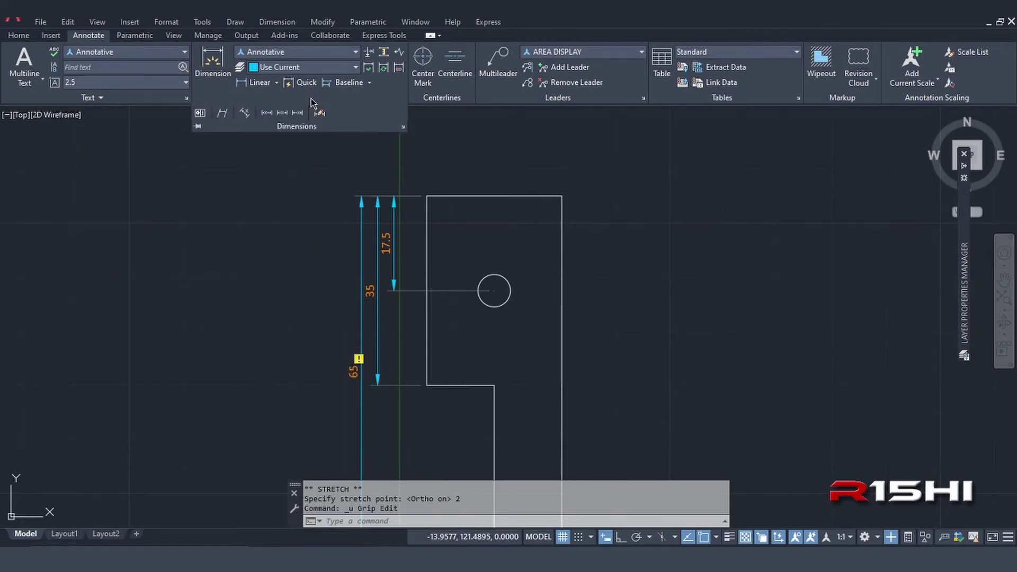
key("ctrl+z")
key("ctrl+z")
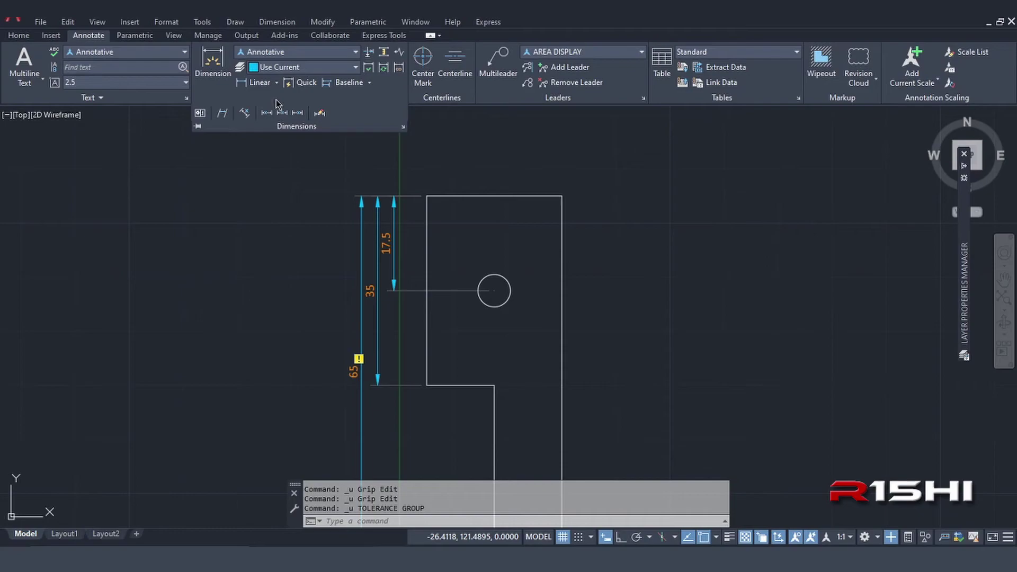
left_click(199, 114)
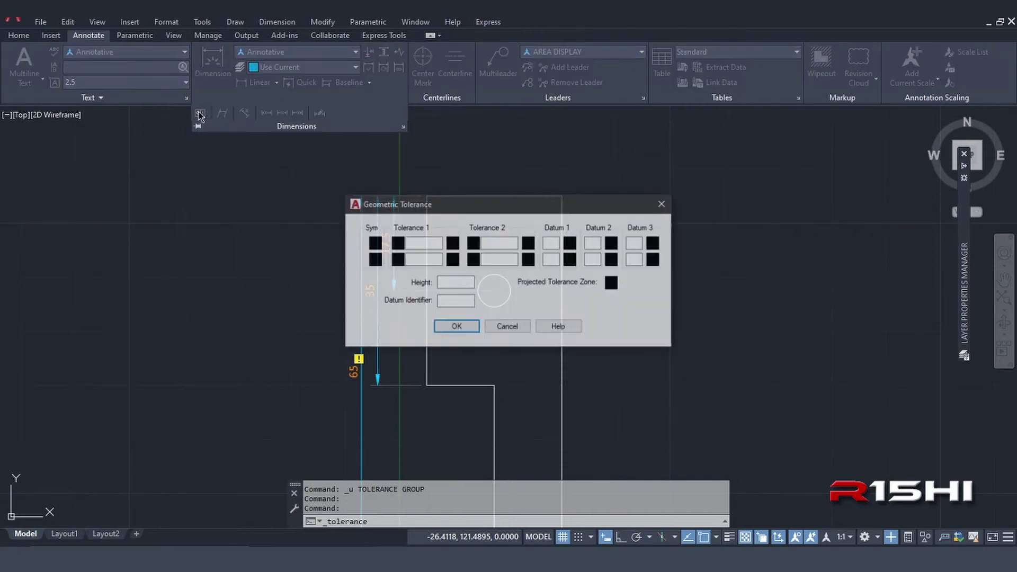
left_click(376, 247)
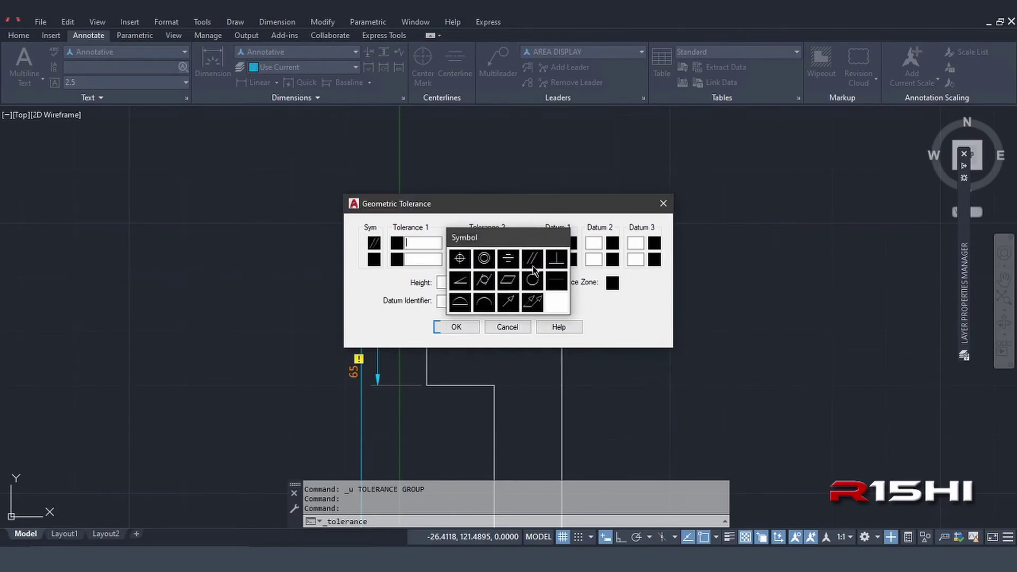
left_click(532, 264)
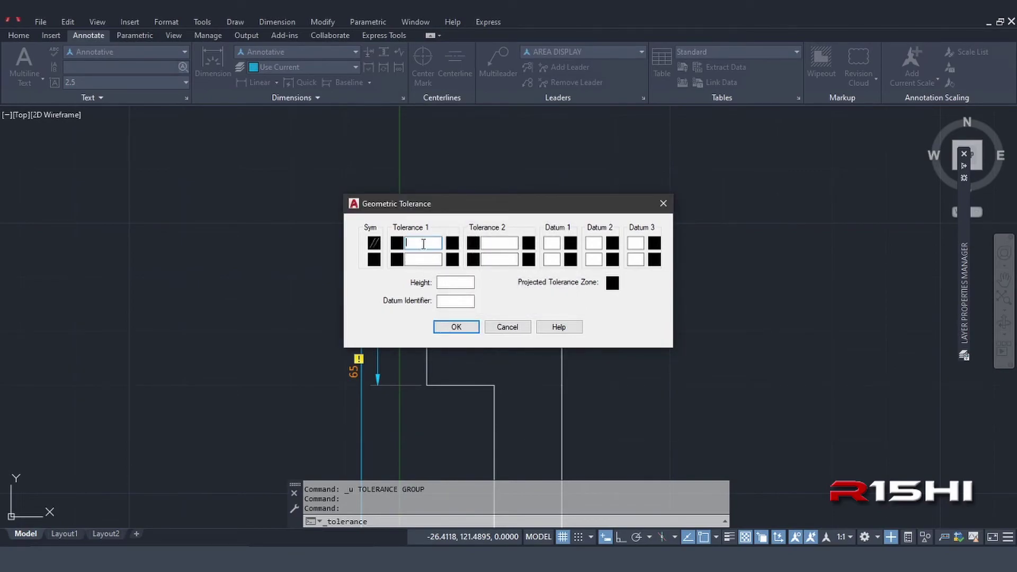
type("0.02")
left_click(457, 326)
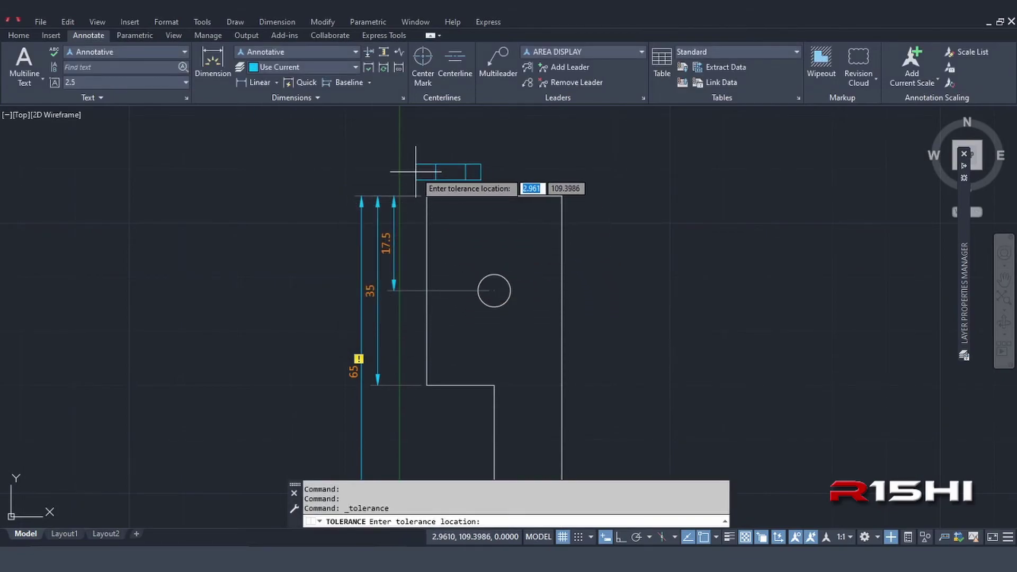
Place the 0.02 A tolerance frame above the plate and start a quick leader at the 17.5 dimension
middle_click_drag(414, 186, 418, 211)
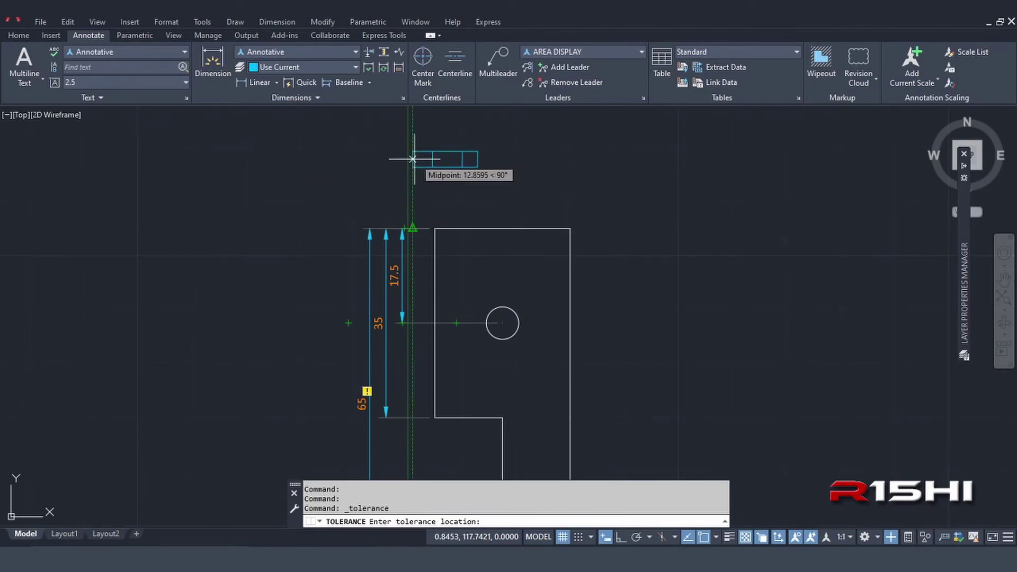
left_click(413, 159)
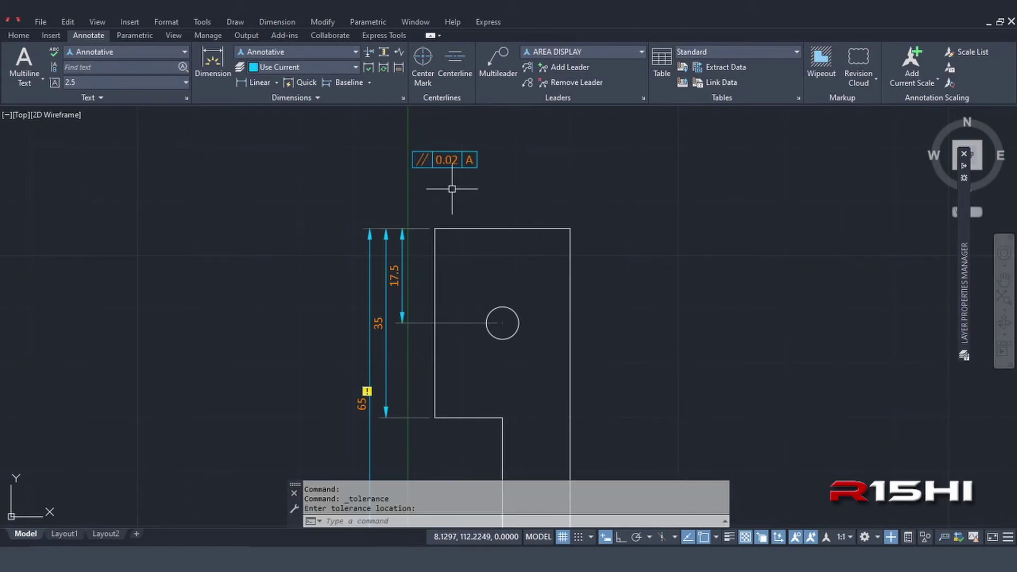
type("QLEADER")
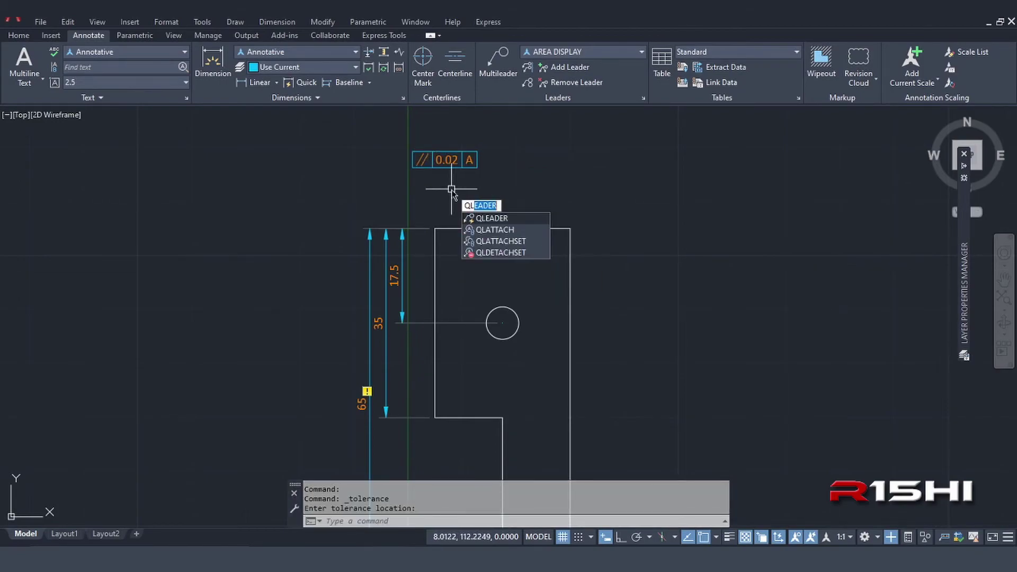
key("Return")
scroll(403, 177, "up", 2)
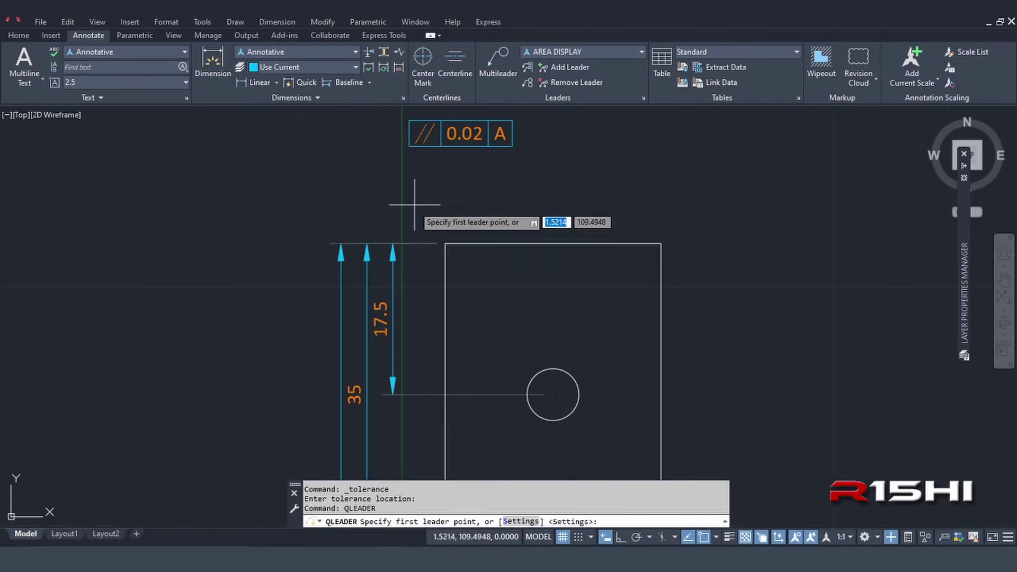
left_click(402, 261)
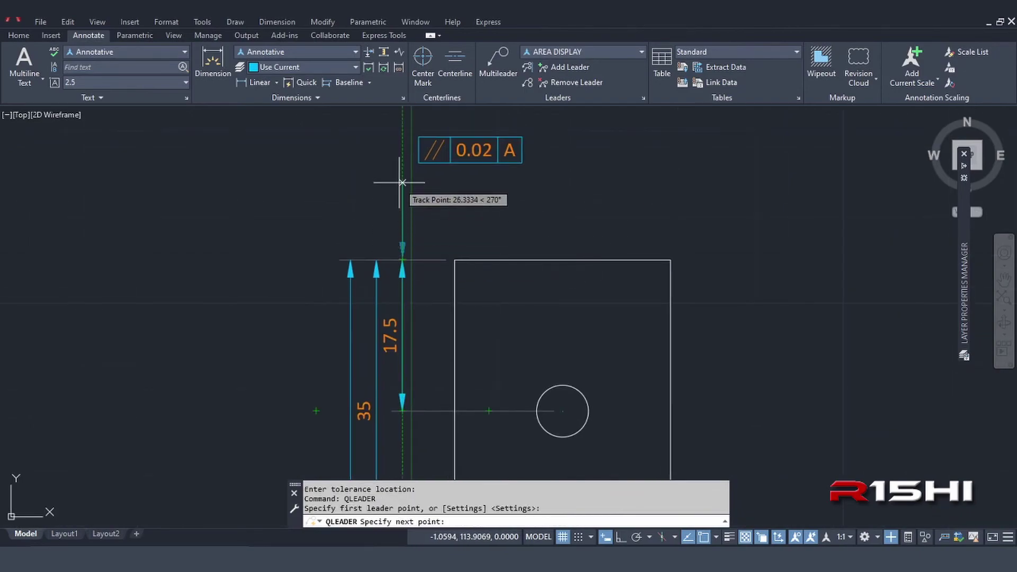
Bend the leader beside the tolerance frame and attach it, with no annotation text
middle_click_drag(405, 182, 408, 230)
scroll(408, 201, "up", 4)
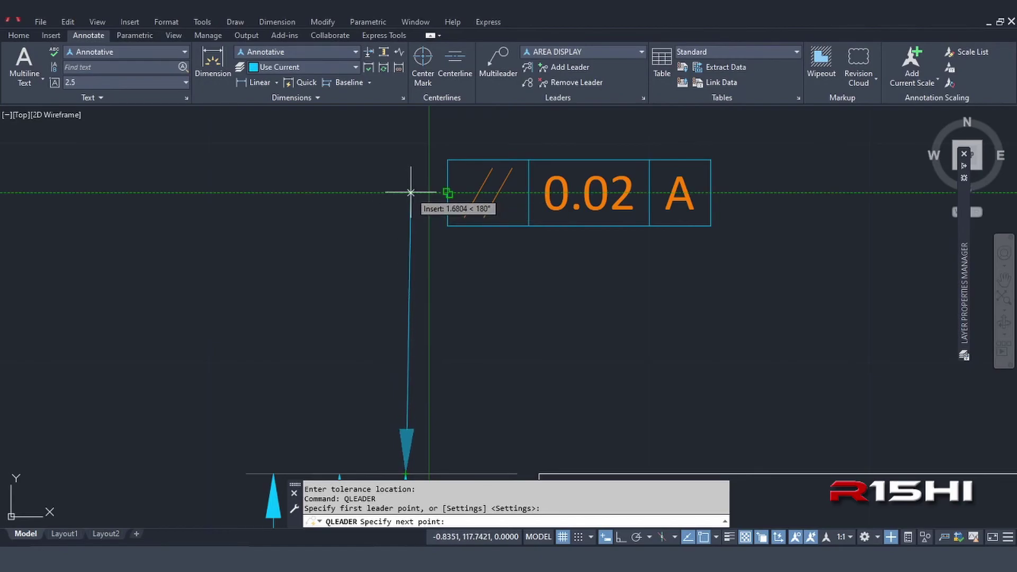
scroll(406, 192, "down", 1)
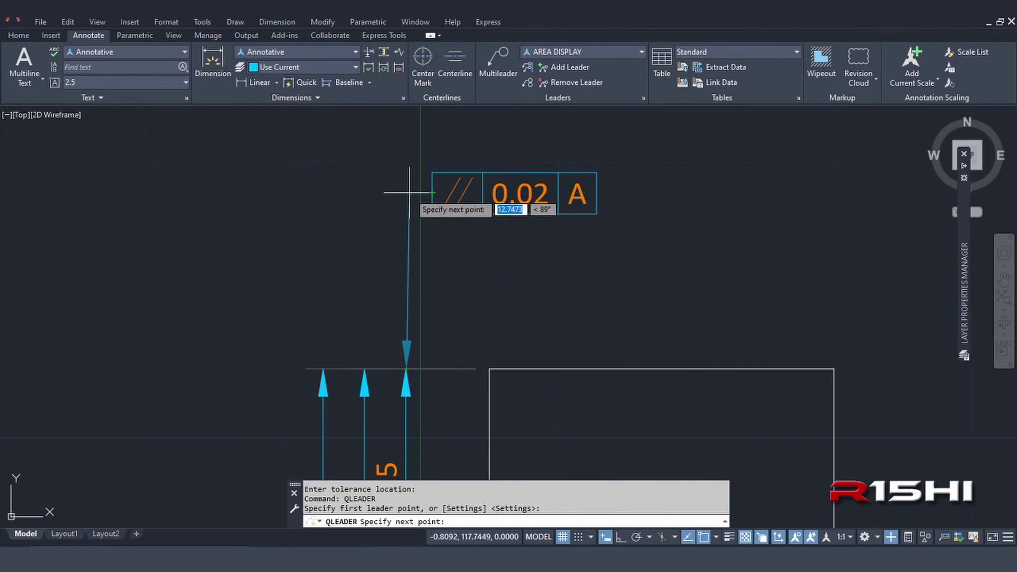
left_click(411, 192)
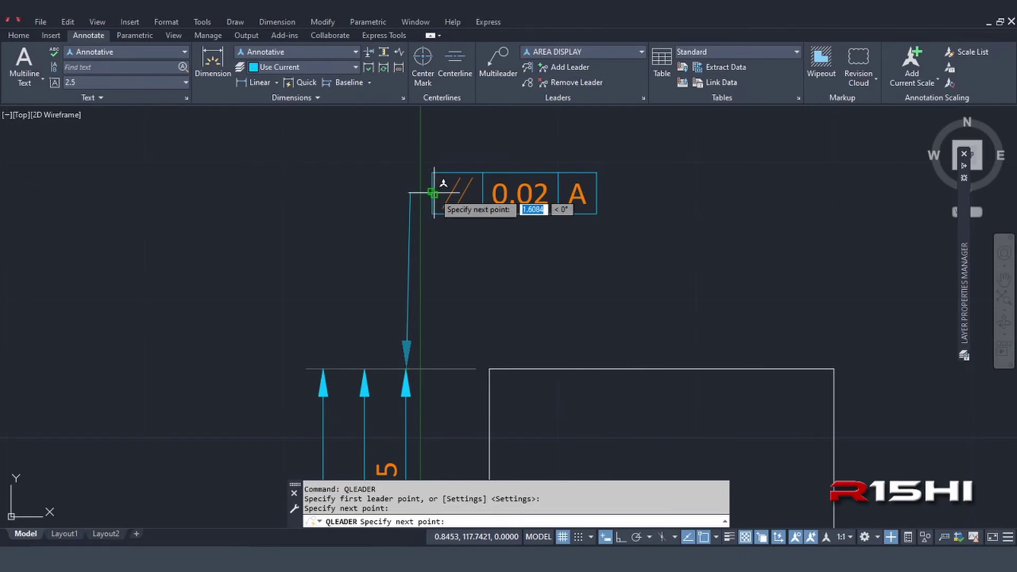
left_click(432, 193)
key("Return")
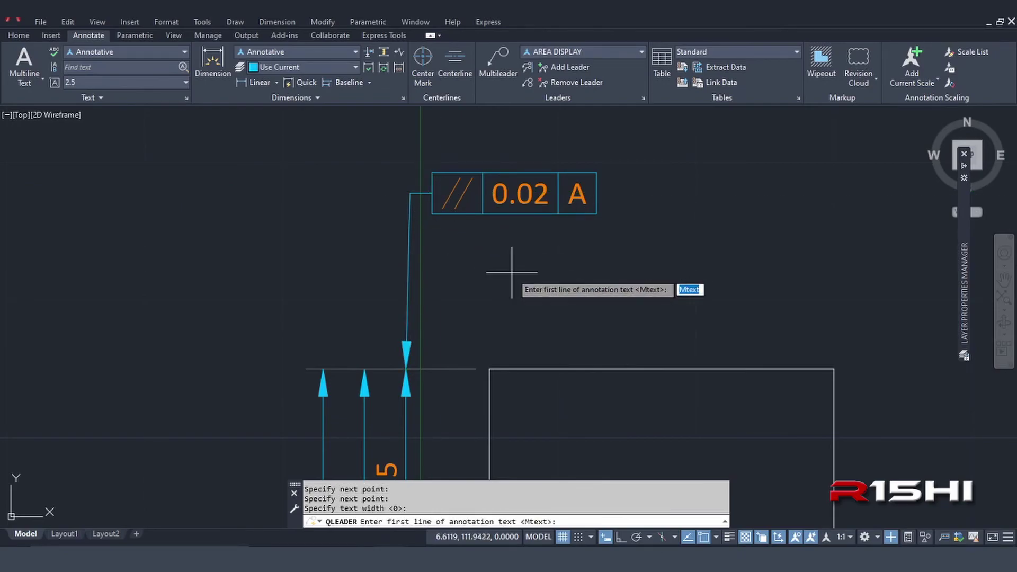
key("Escape")
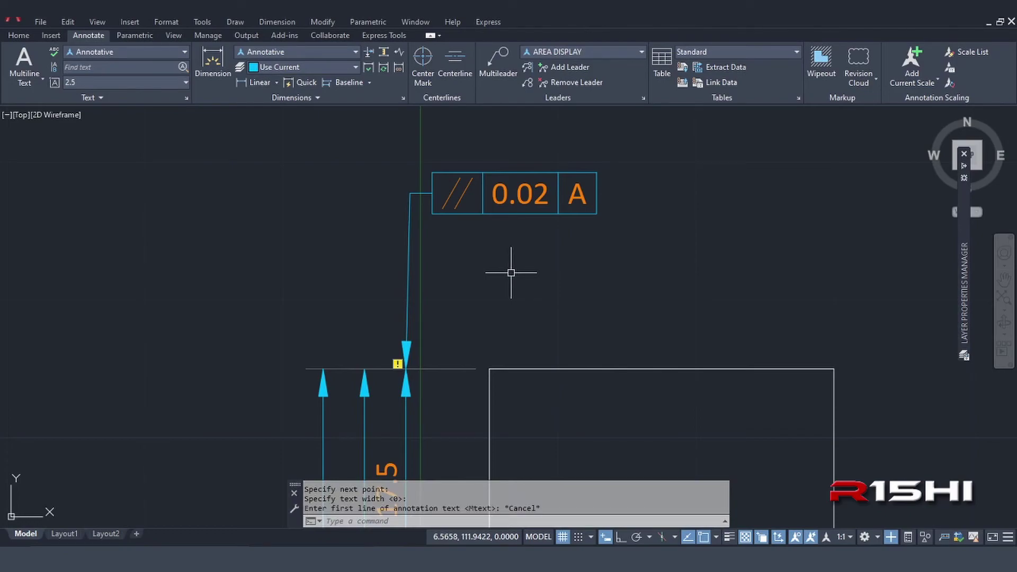
left_click(300, 100)
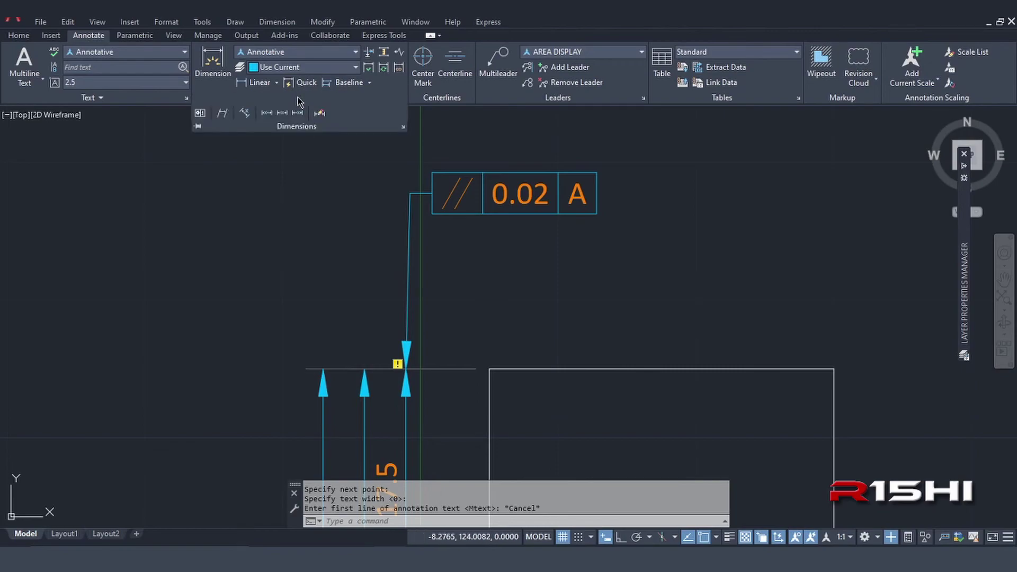
Pan to empty drawing space, switch to the left isoplane and turn the grid off
left_click(265, 233)
left_click(237, 268)
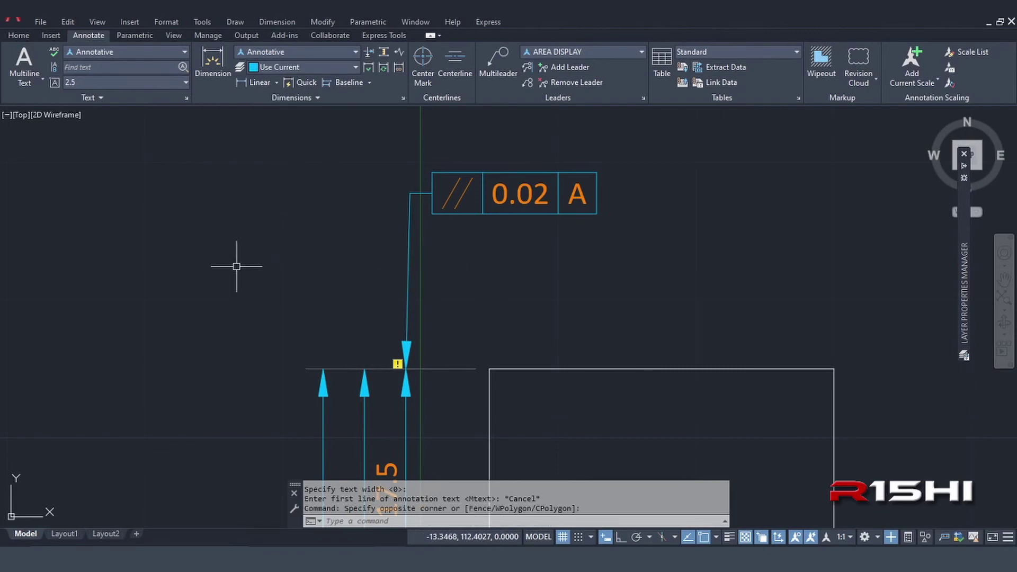
scroll(236, 266, "down", 3)
middle_click_drag(351, 227, 179, 277)
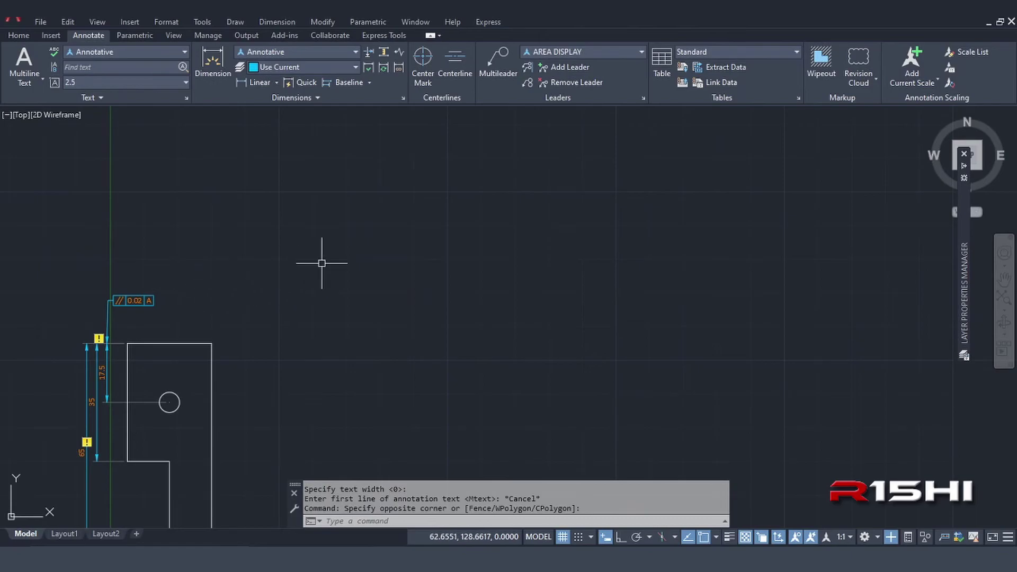
middle_click_drag(322, 265, 245, 292)
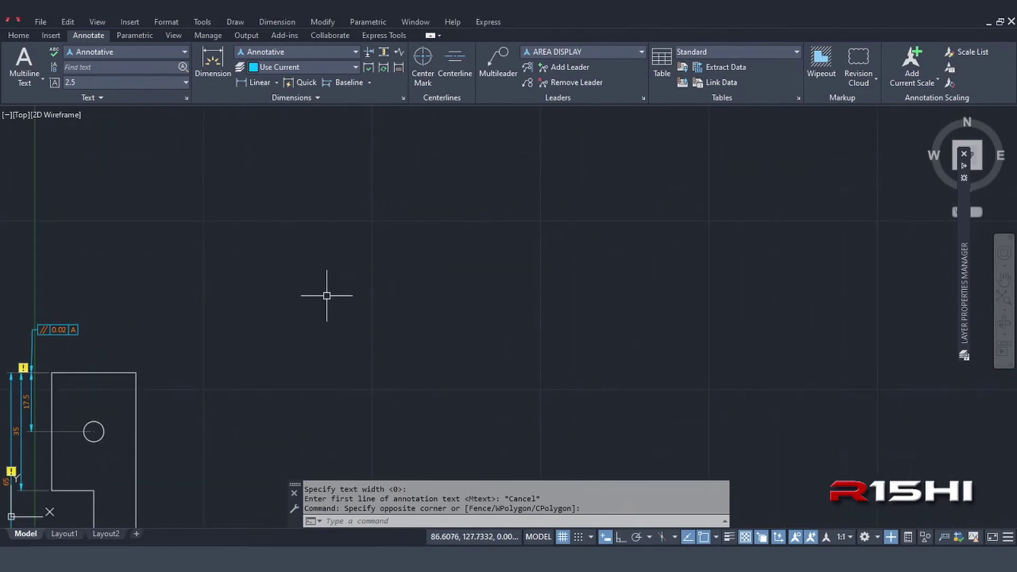
scroll(327, 290, "down", 3)
middle_click_drag(462, 347, 414, 265)
key("F5")
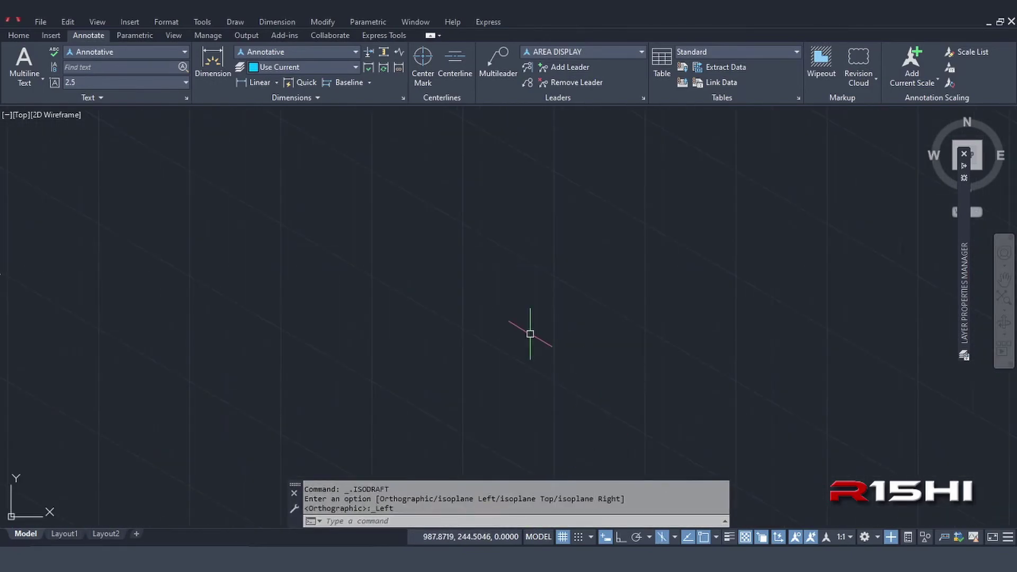
key("F7")
Draw the parallelogram outline with Ortho on, using sides 25, 35, 25 and 35
type("l")
key("Return")
left_click(398, 243)
key("F8")
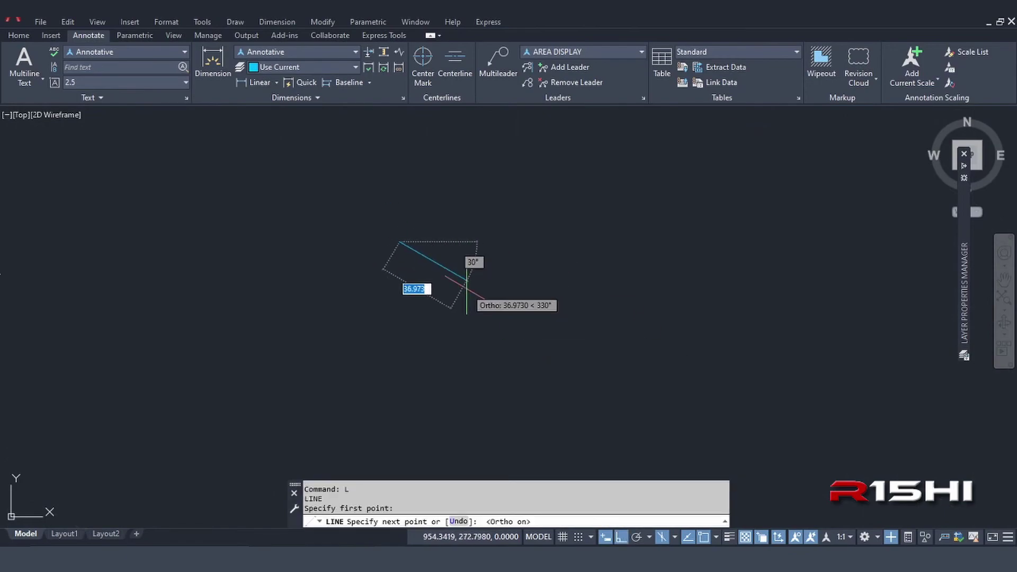
type("2535")
key("Return")
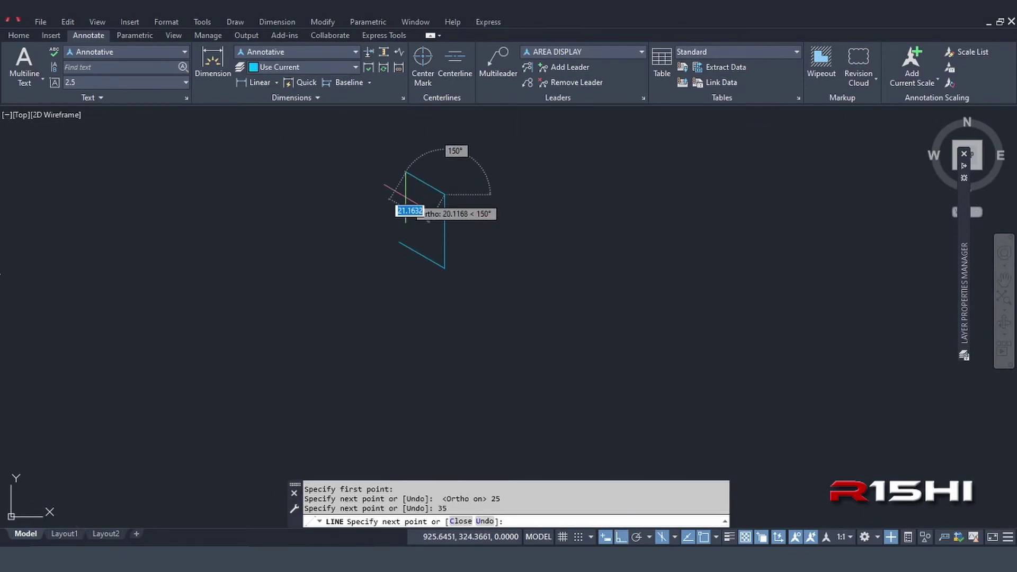
type("25")
key("Return")
type("35")
key("Return")
key("Return")
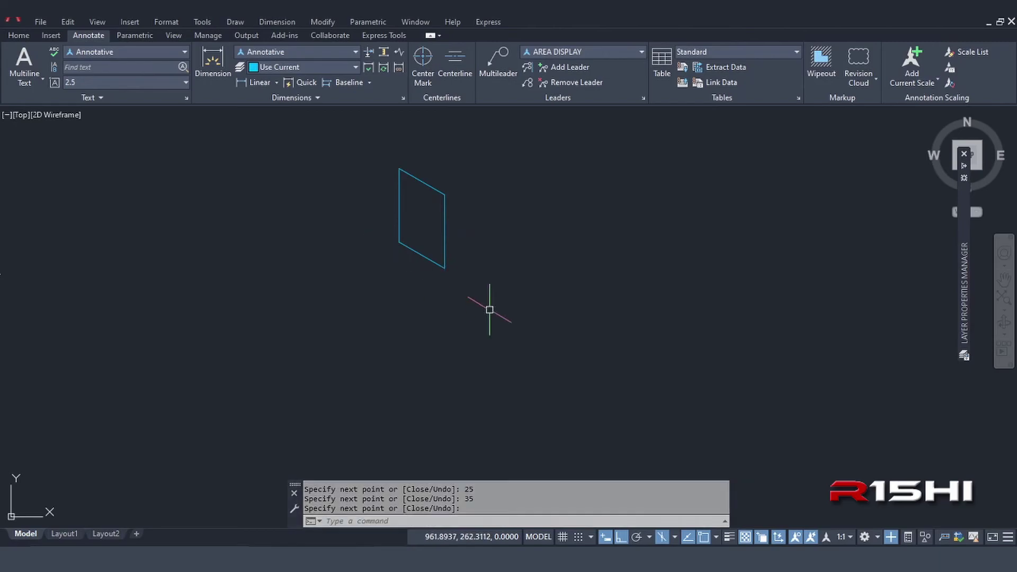
scroll(489, 302, "down", 2)
Match the white line's properties onto the parallelogram to make it white
left_click(168, 290)
type("ma")
key("Return")
left_click_drag(529, 302, 411, 209)
key("Escape")
key("Escape")
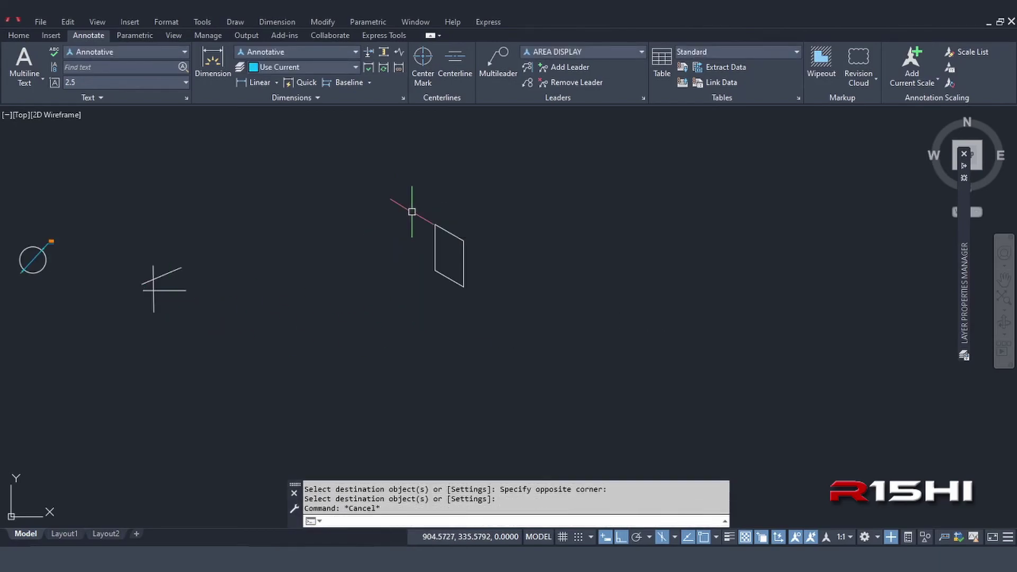
scroll(463, 254, "up", 4)
scroll(438, 318, "up", 2)
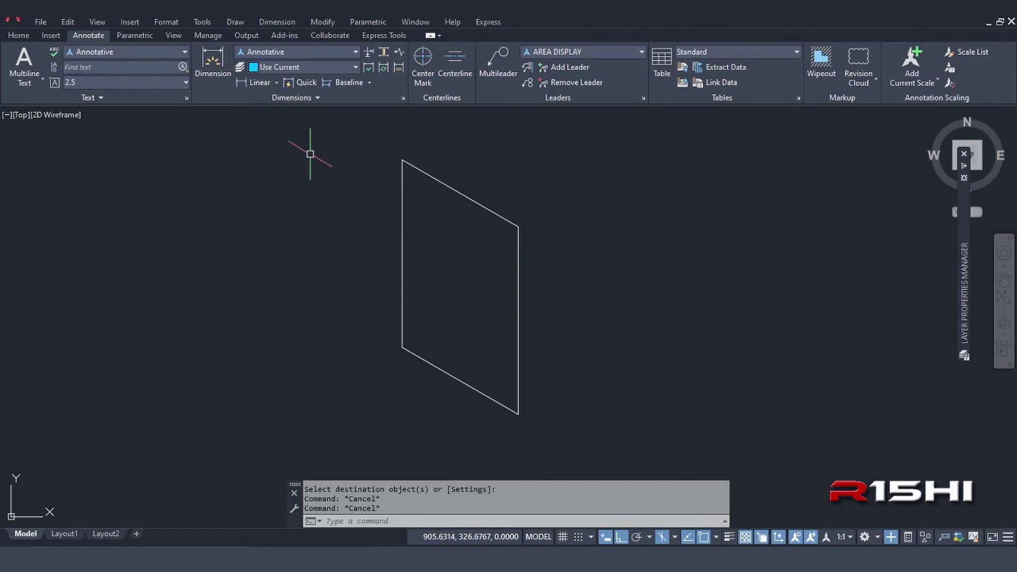
Add aligned dimensions 25 below the bottom edge and 35 right of the right edge; turn off the Annotation Monitor
left_click(279, 98)
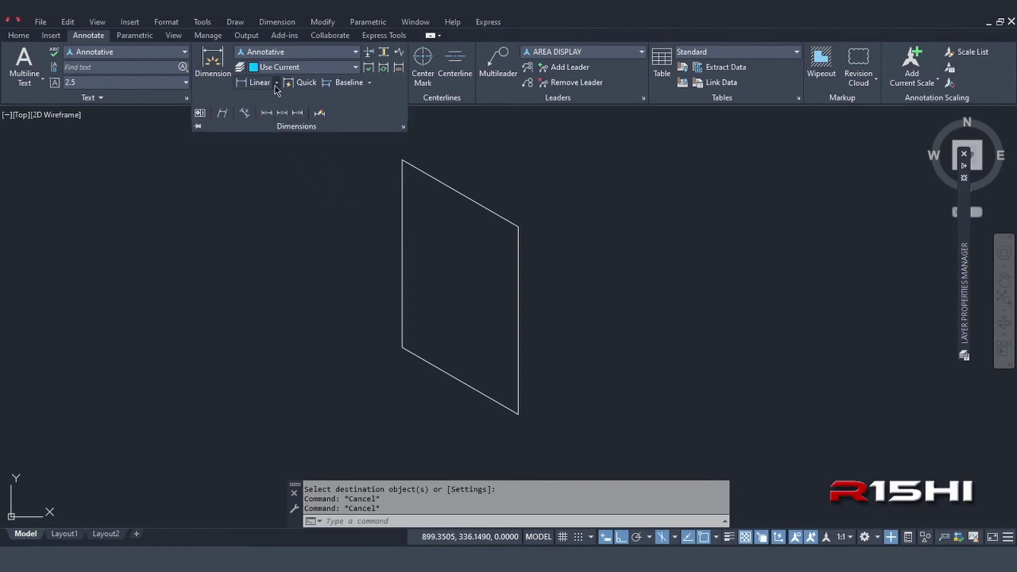
left_click(277, 83)
left_click(276, 125)
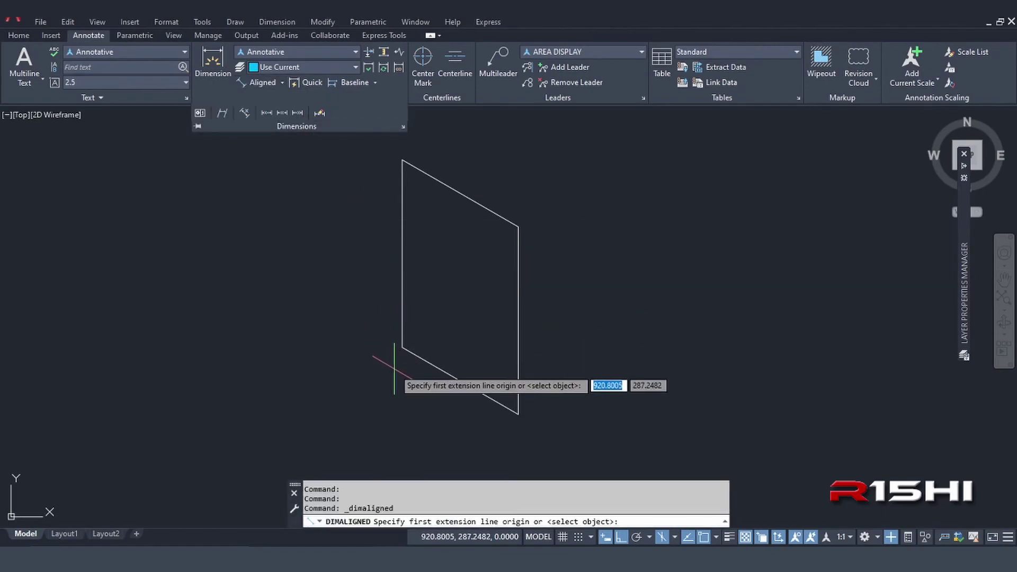
left_click(402, 347)
left_click(518, 415)
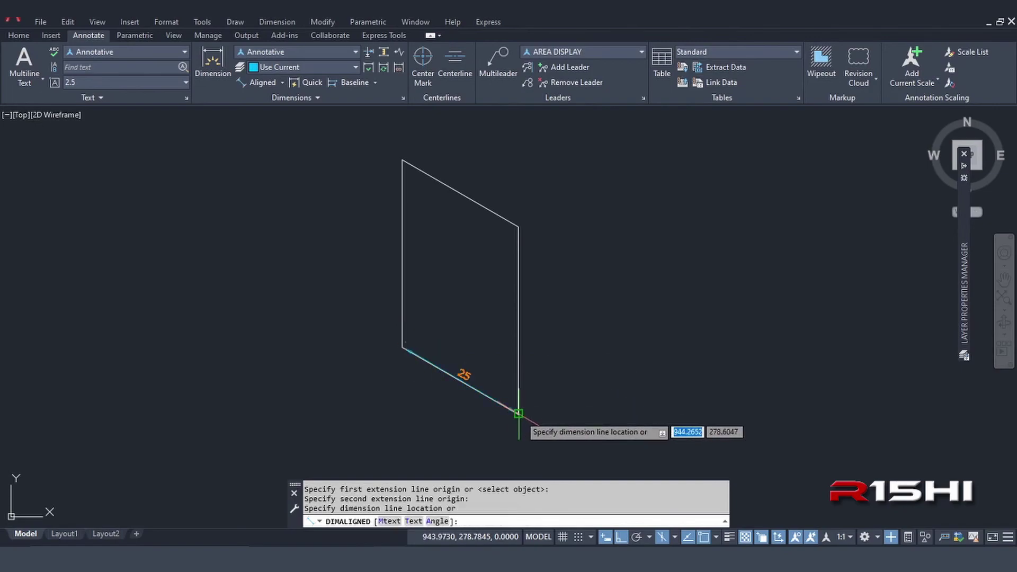
left_click(473, 430)
key("Return")
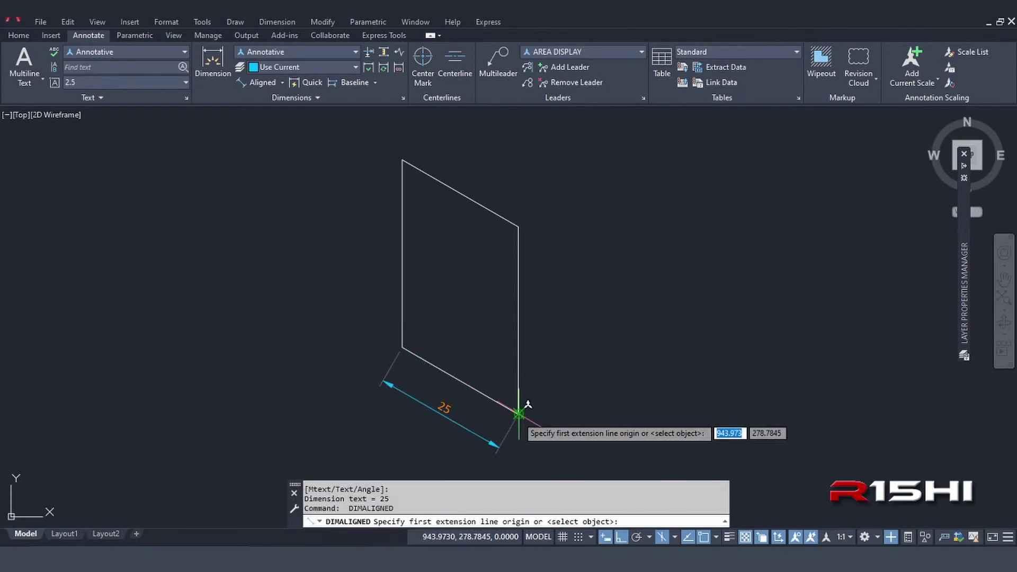
left_click(519, 414)
left_click(518, 226)
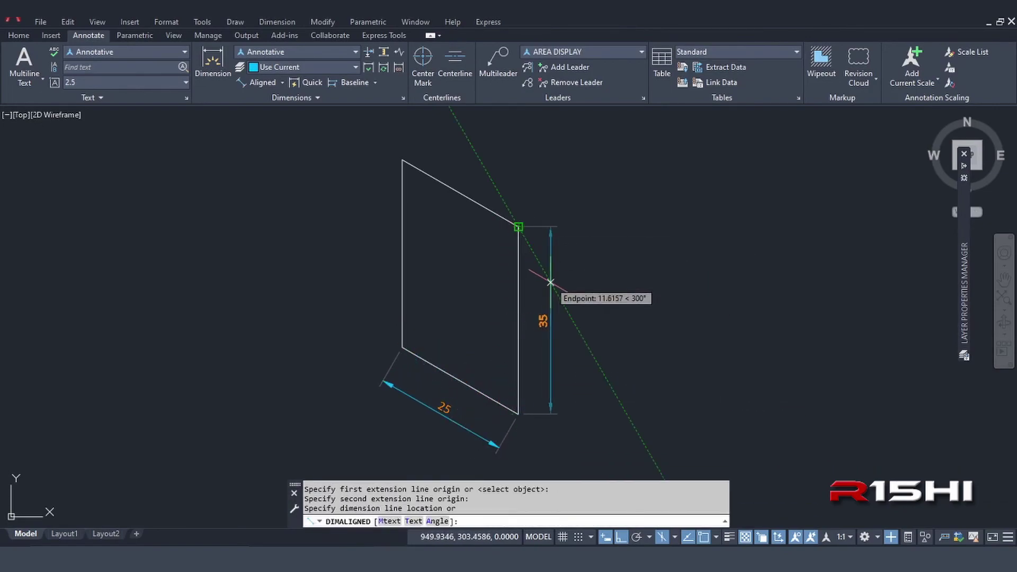
left_click(543, 299)
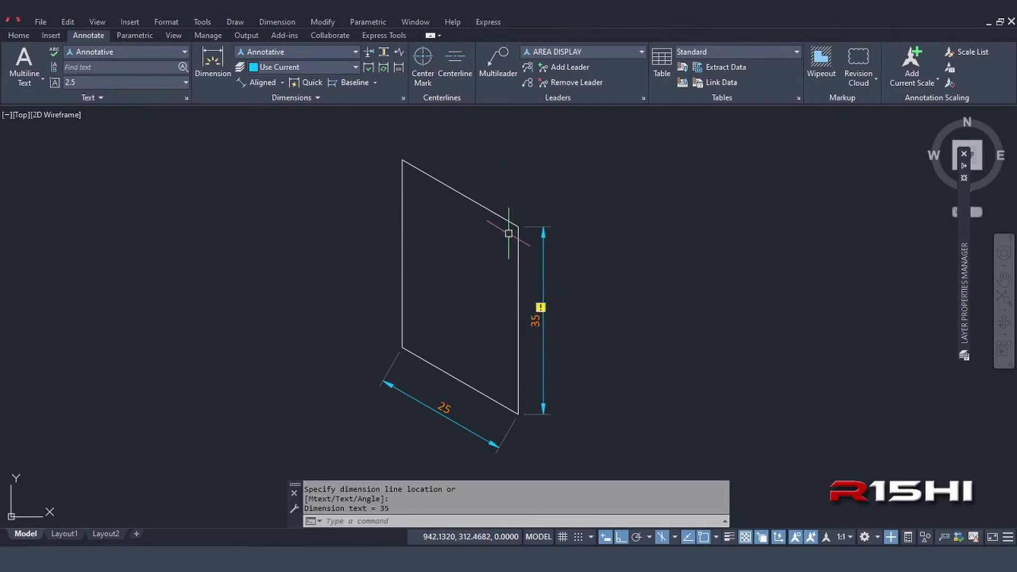
left_click(891, 537)
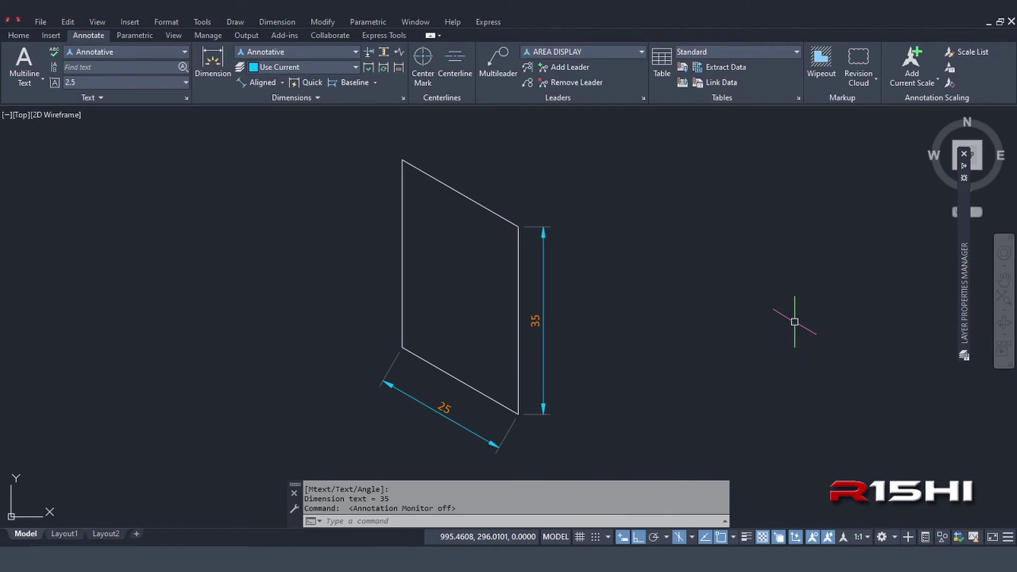
Oblique the 35 dimension to the angle of the parallelogram's top edge
left_click(289, 99)
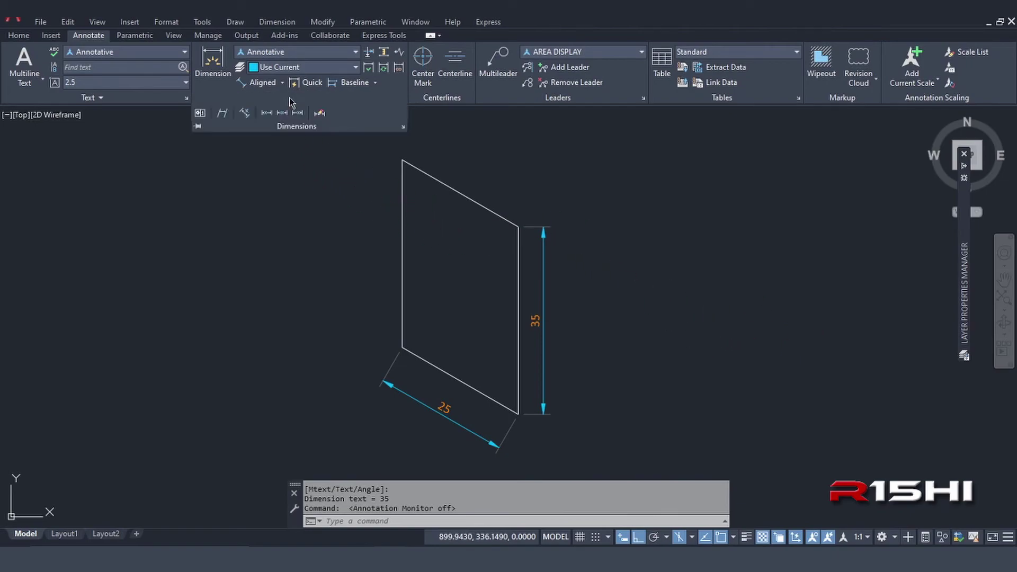
left_click(222, 116)
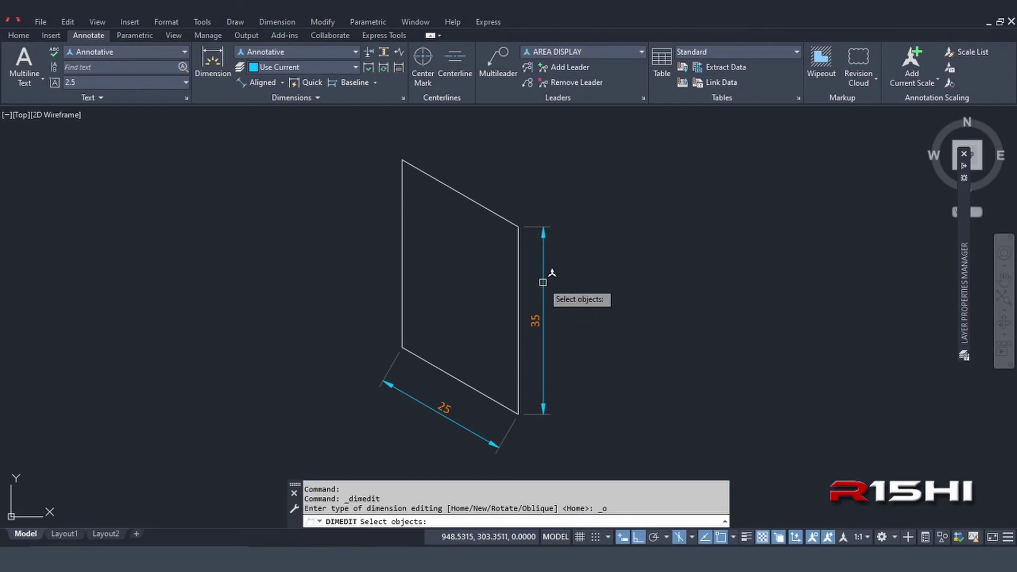
left_click(543, 281)
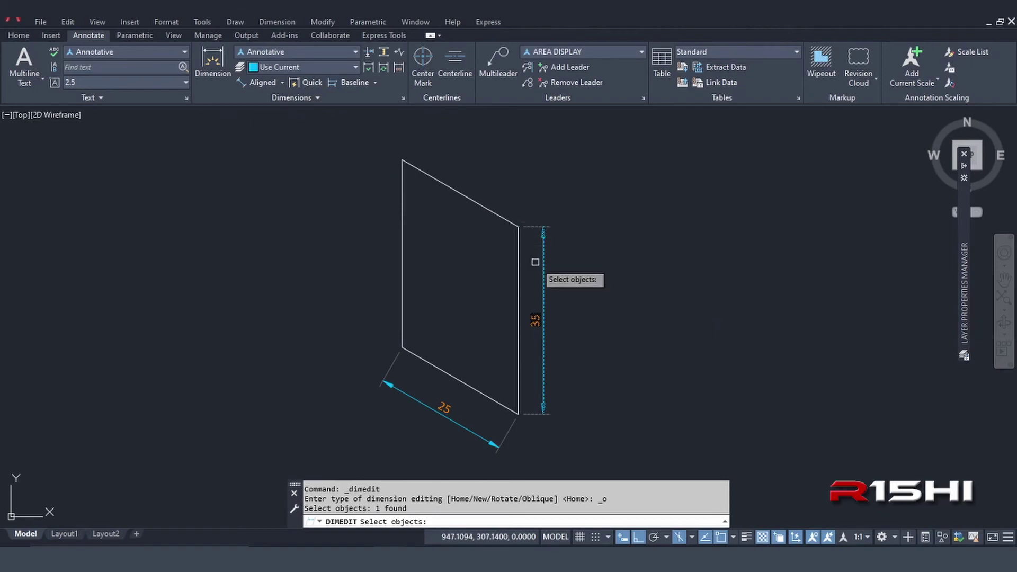
left_click(289, 98)
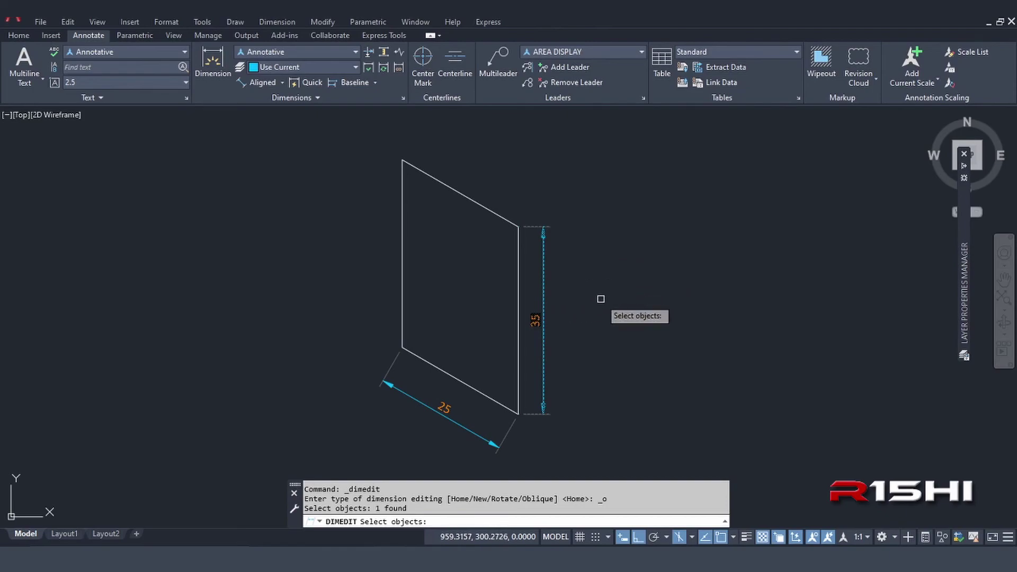
key("Return")
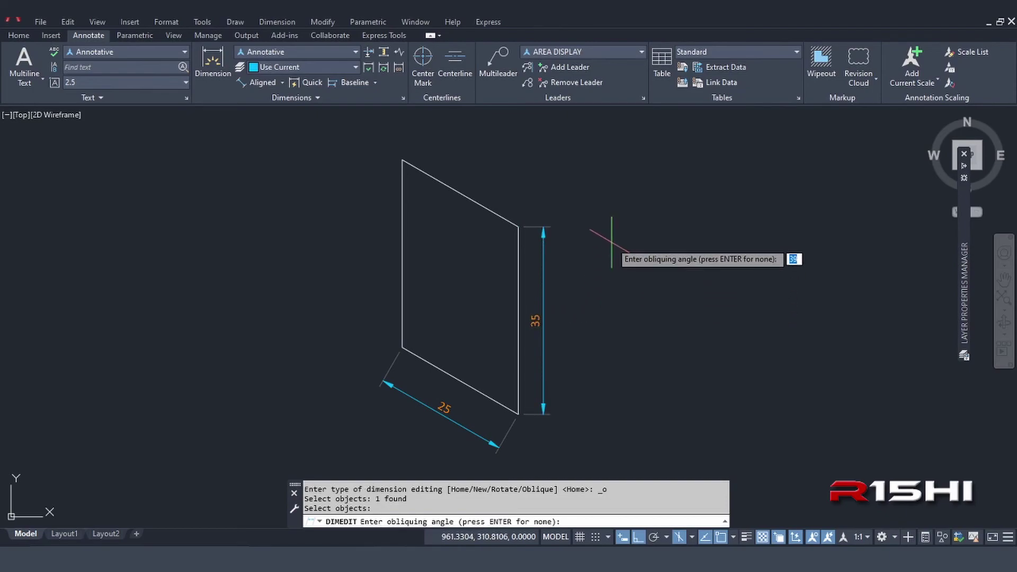
left_click(427, 168)
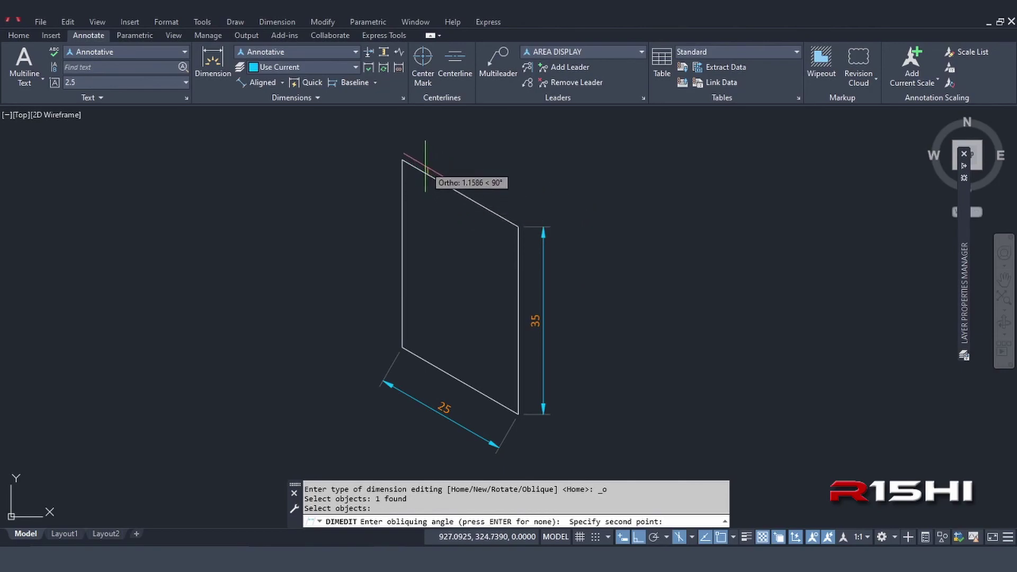
left_click(489, 210)
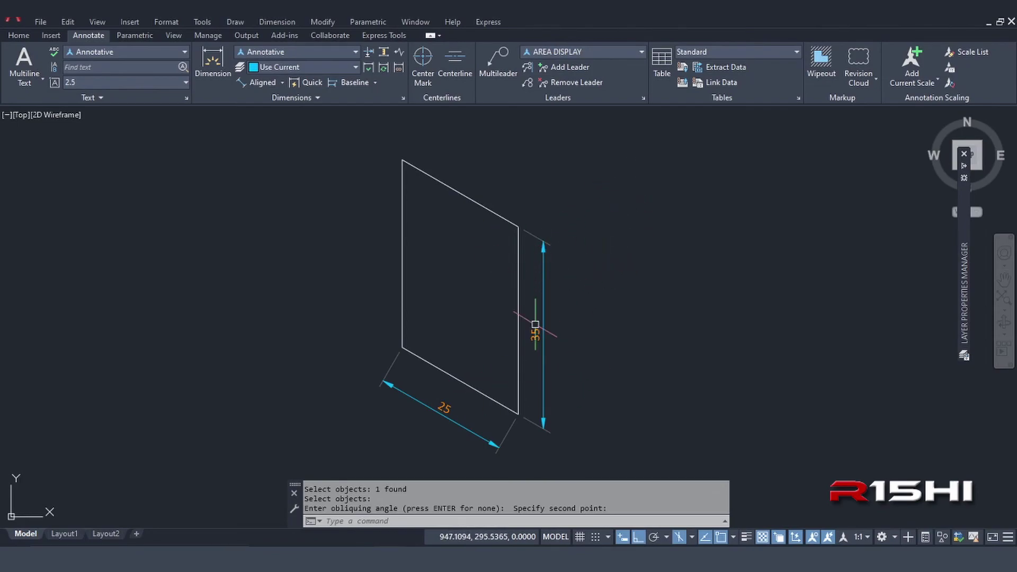
Oblique the 25 dimension to a vertical angle along the left edge
left_click(454, 458)
left_click(365, 386)
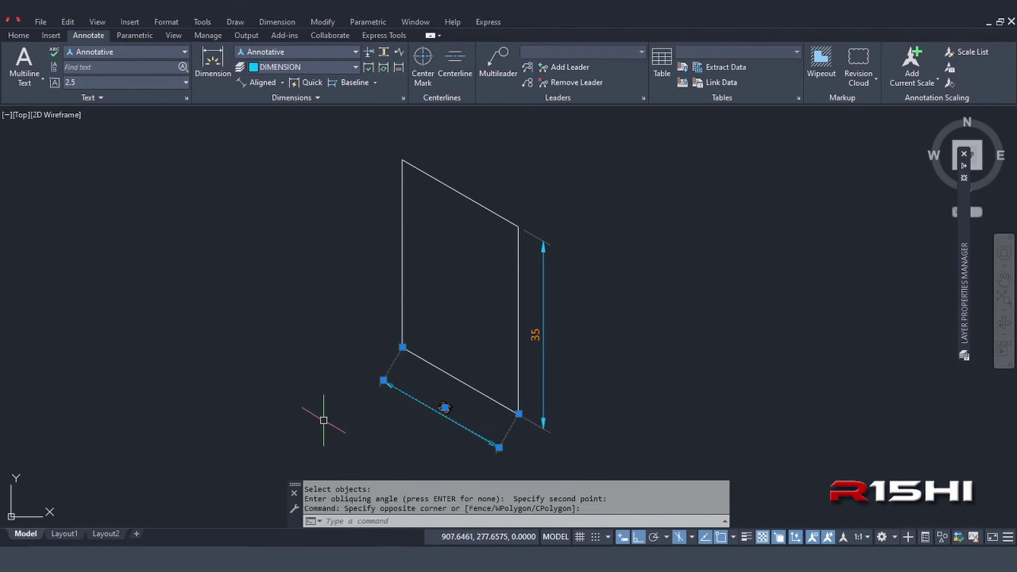
left_click(317, 97)
left_click(222, 113)
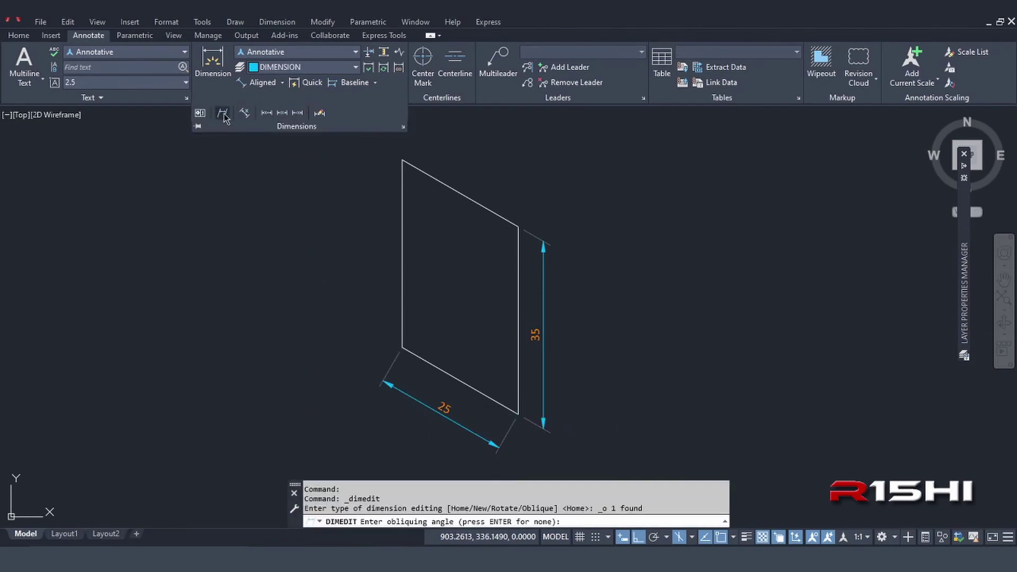
left_click(402, 218)
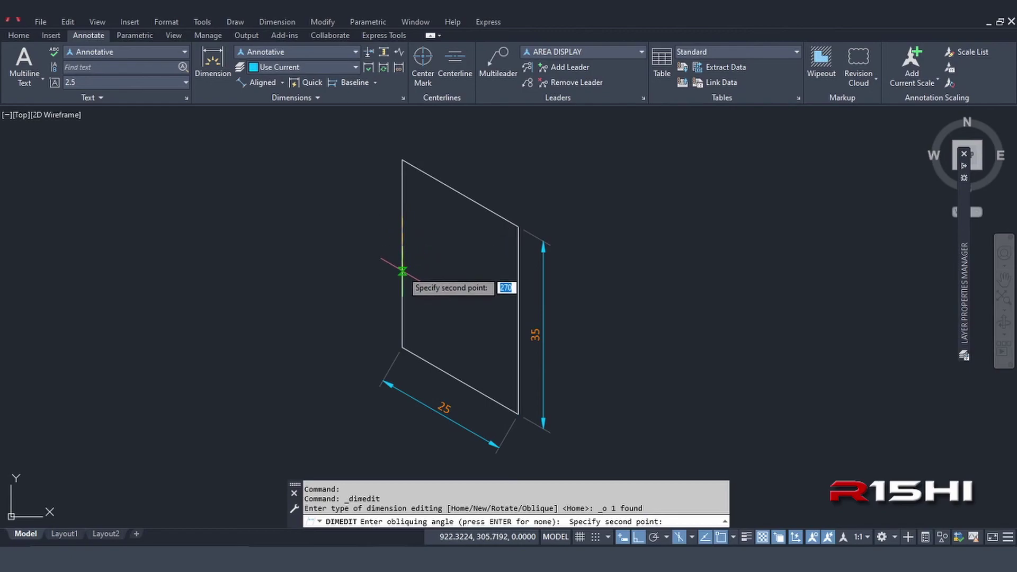
left_click(401, 280)
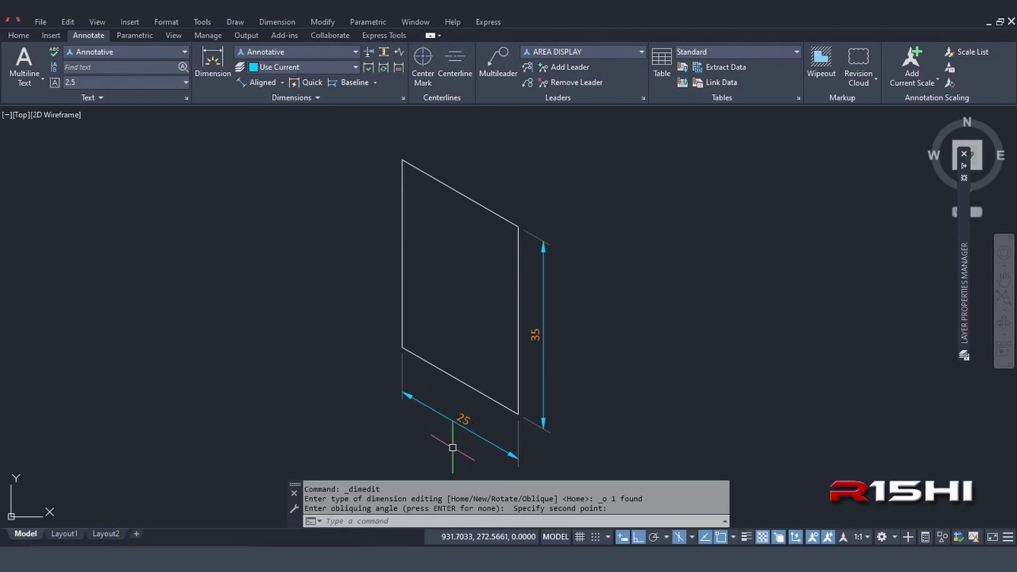
left_click(293, 97)
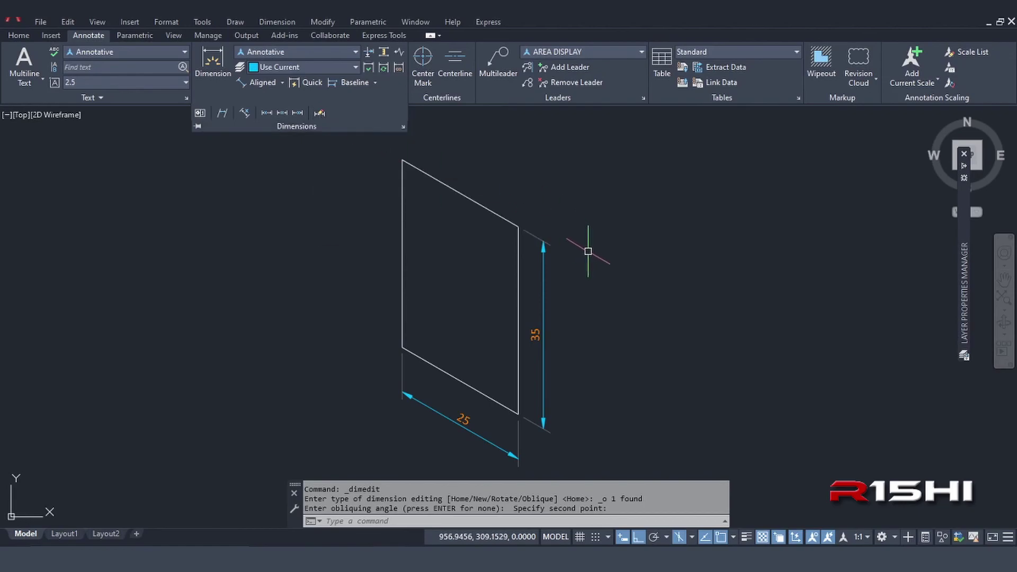
Override the vertical 35 dimension's text so it reads 65
left_click(606, 304)
double_click(537, 339)
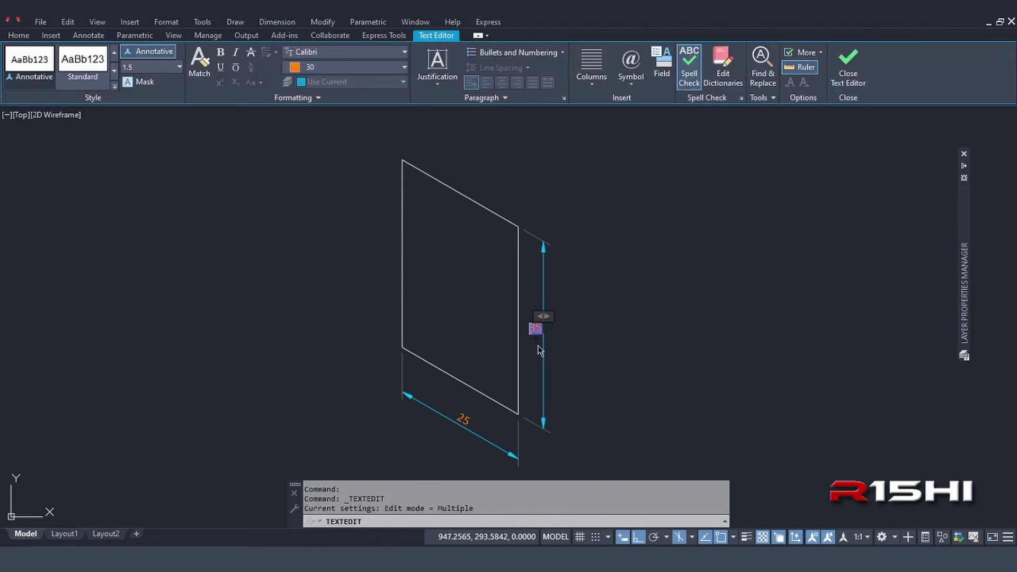
key("BackSpace")
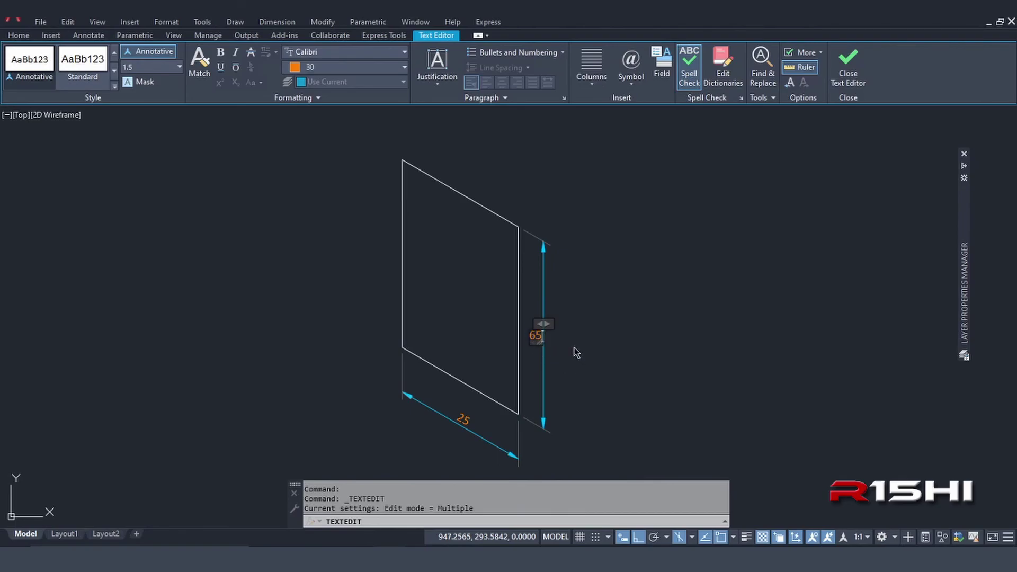
left_click(576, 350)
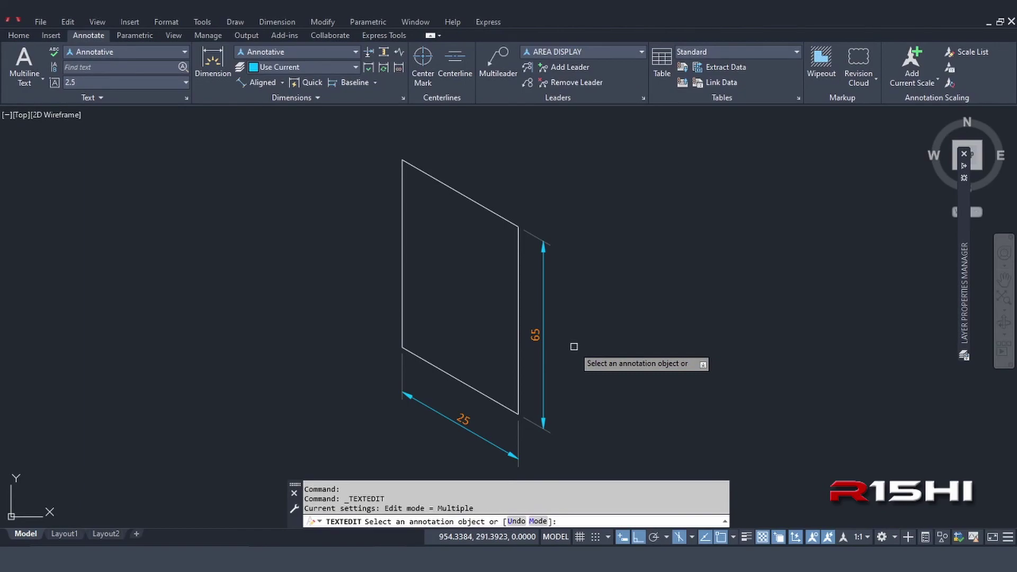
key("Escape")
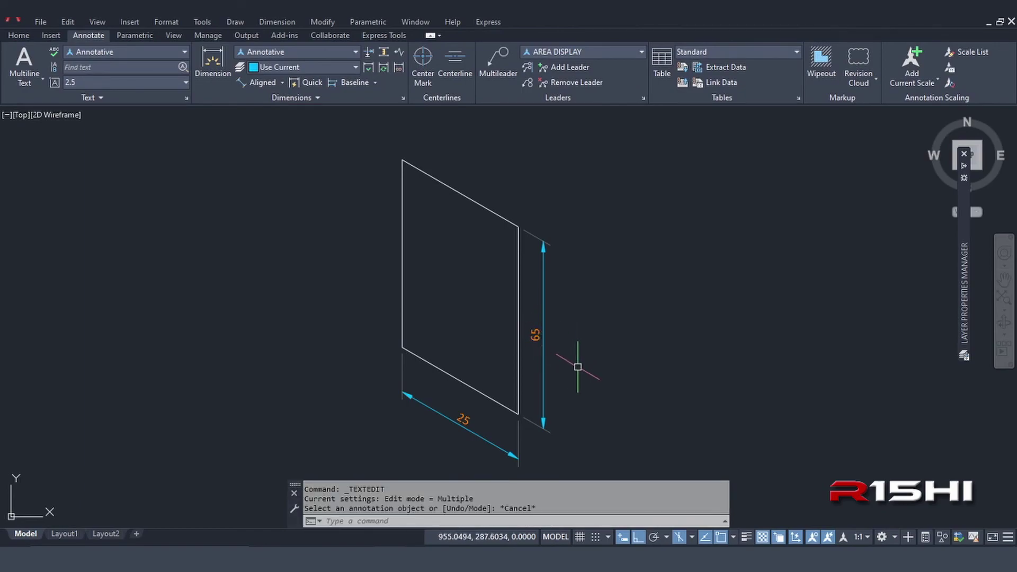
In the Properties palette, empty the 65 text override so the dimension shows 35
type("Pr")
key("Return")
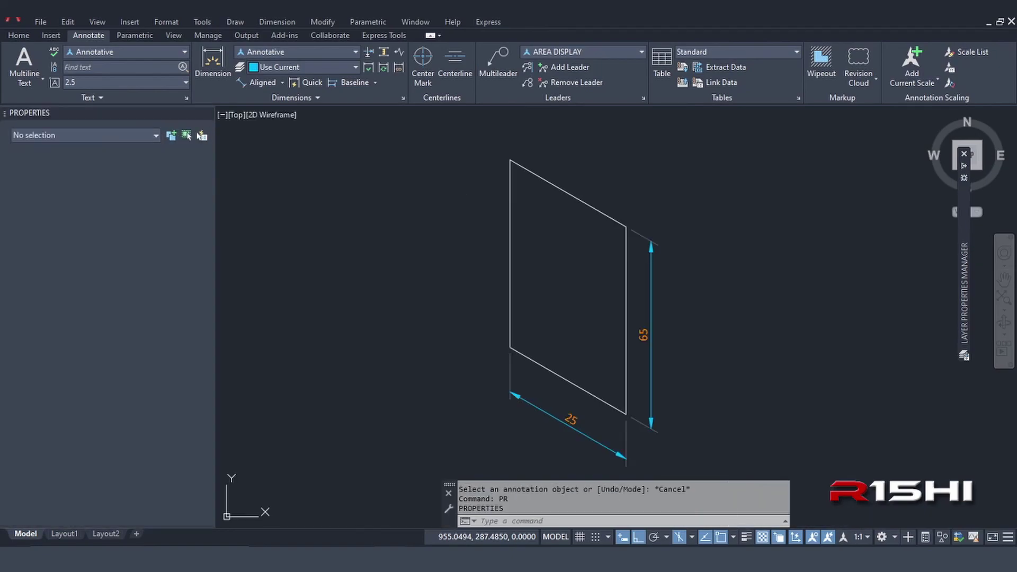
left_click(650, 350)
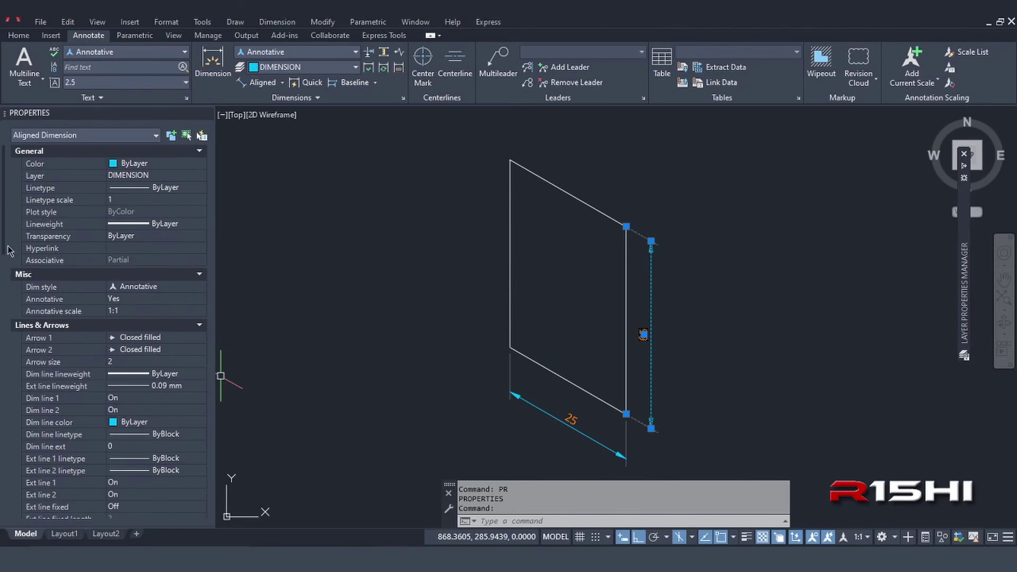
left_click_drag(4, 245, 2, 358)
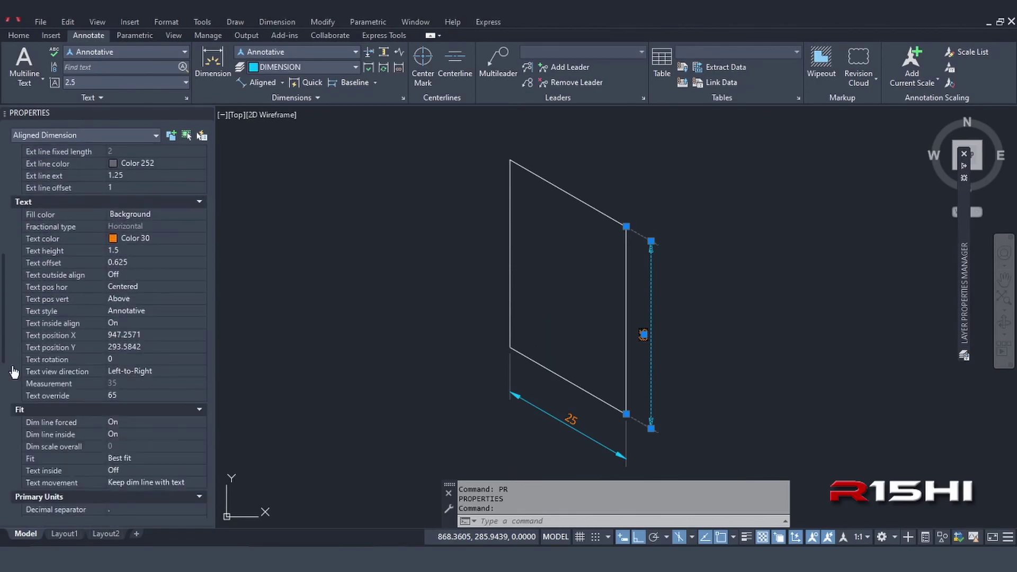
left_click(136, 397)
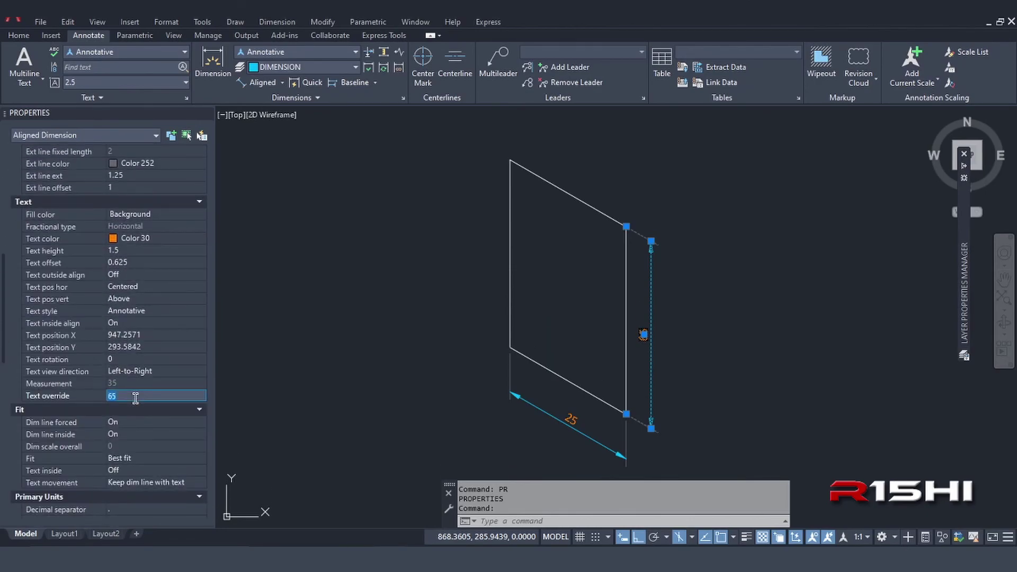
left_click(276, 385)
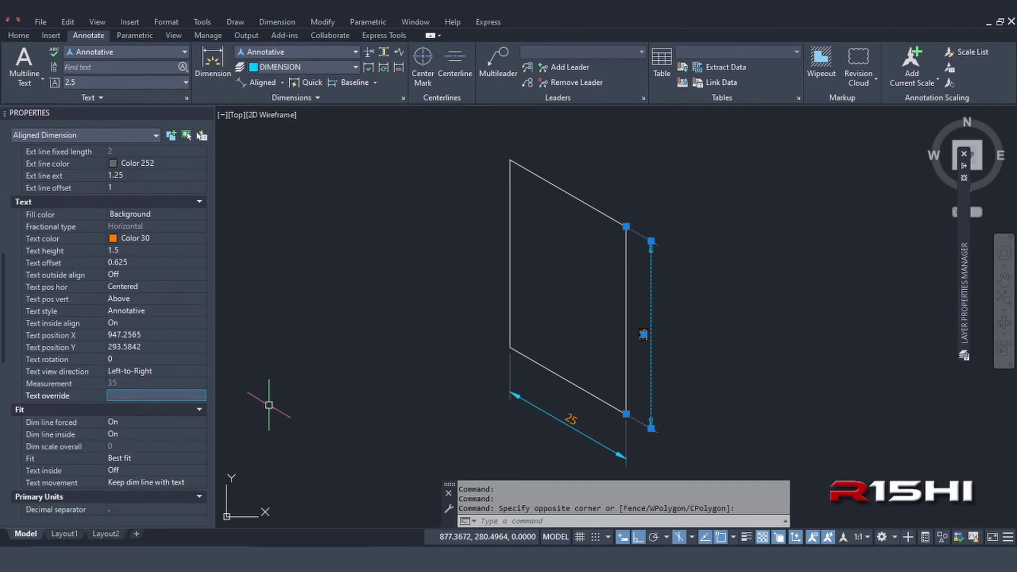
key("Escape")
key("Escape")
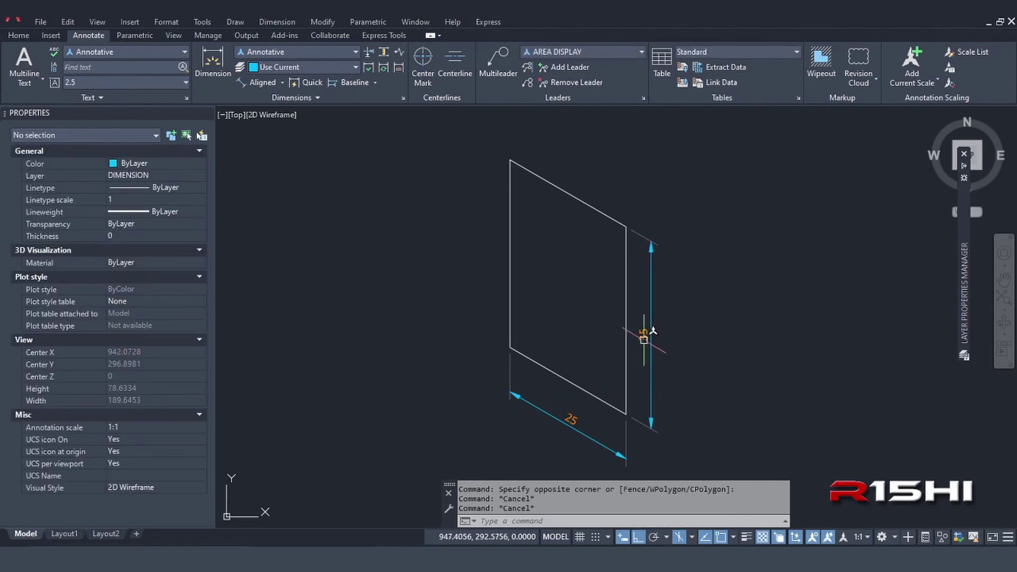